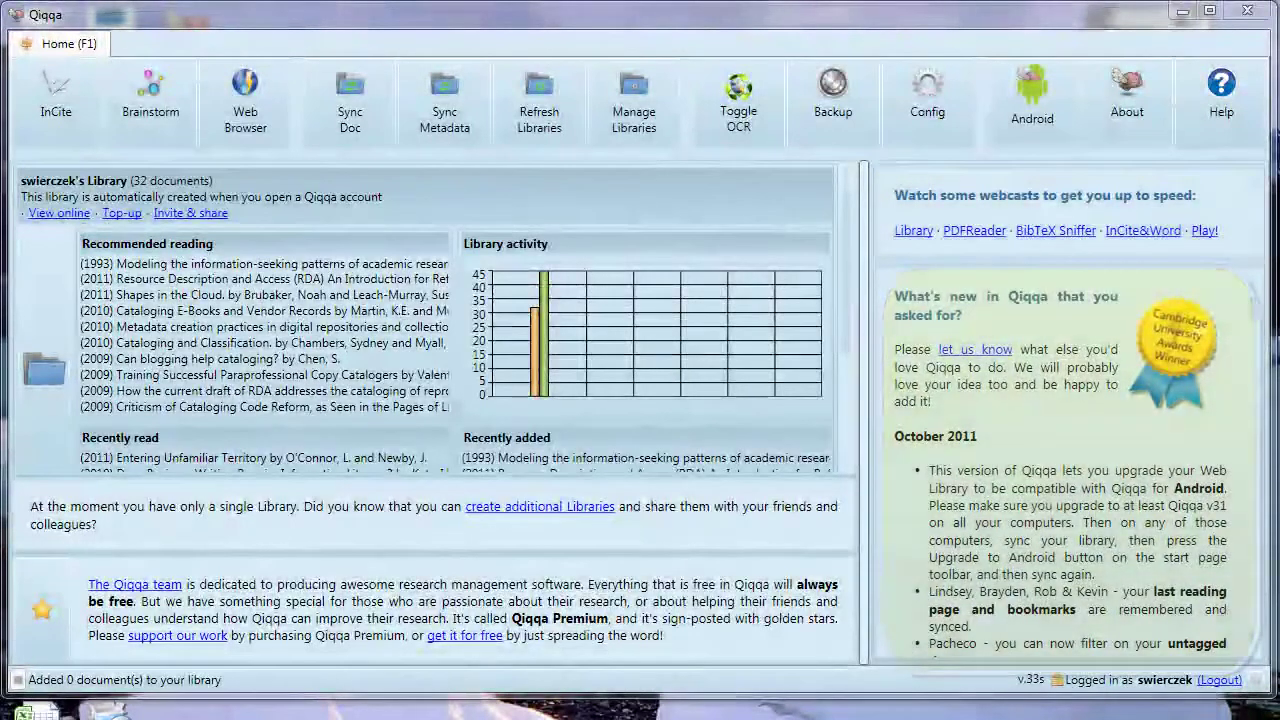
- Open the personal library in its own tab; it still holds no PDFs
scroll(430, 320, "down", 3)
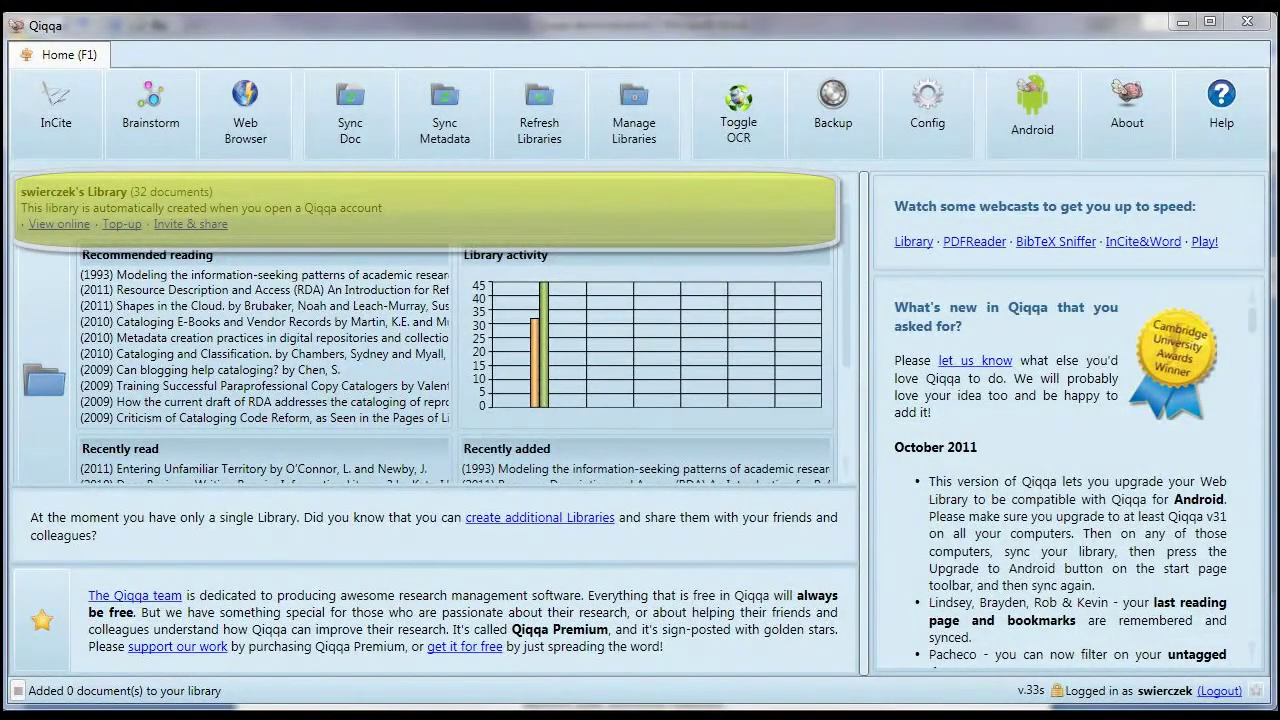
left_click(44, 380)
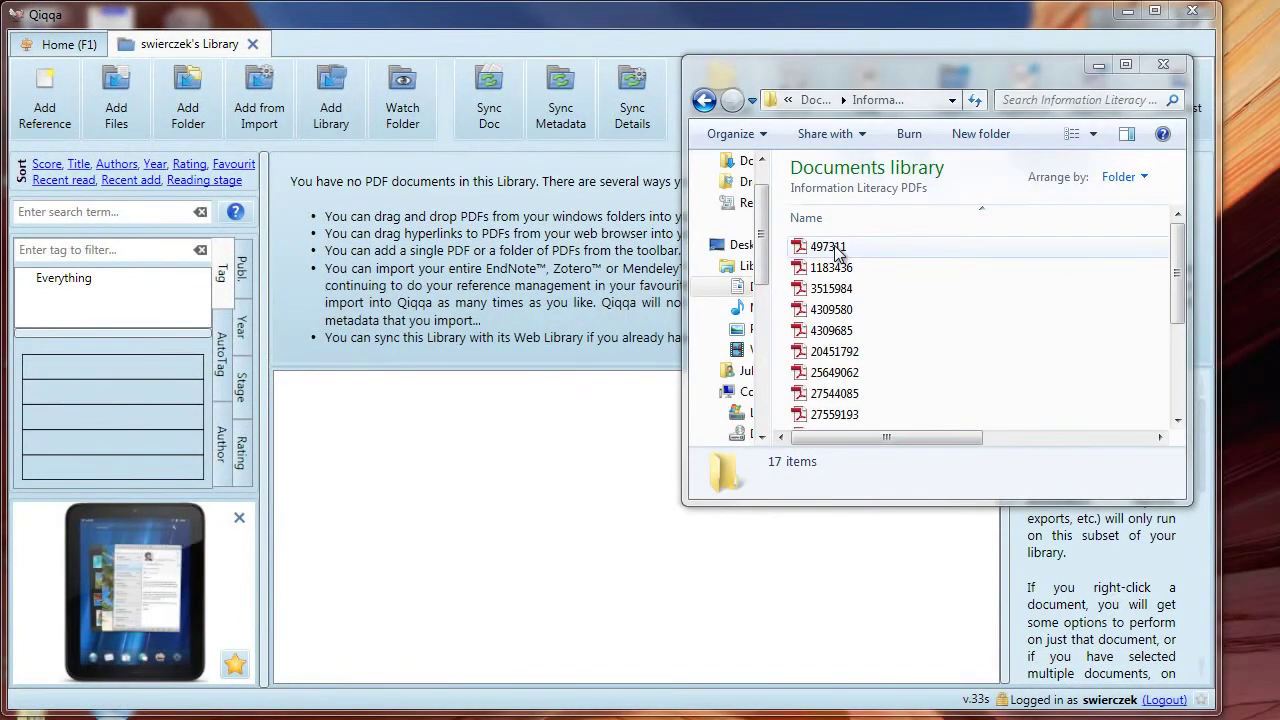
- Drag the PDF 497311 from the Information Literacy PDFs folder into Qiqqa's document list
left_click_drag(837, 250, 515, 453)
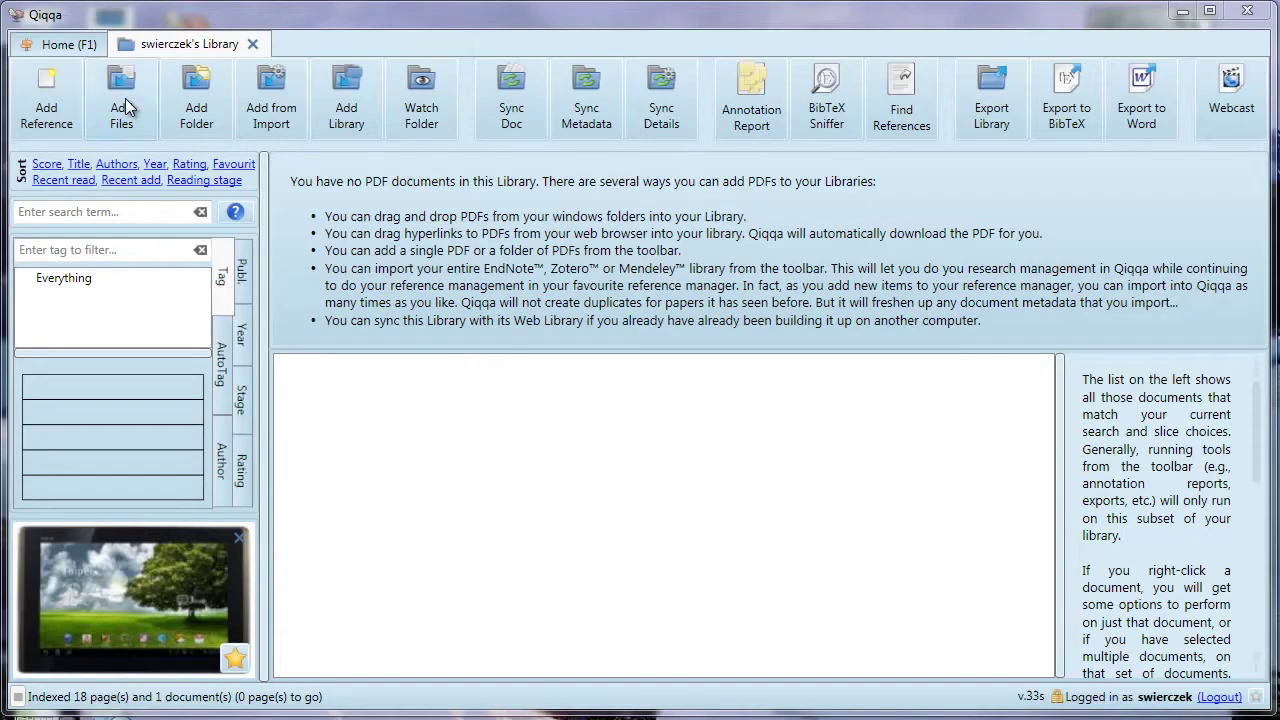
- Add the PDF 497311 from the Information Literacy PDFs folder with Add Files
left_click(123, 95)
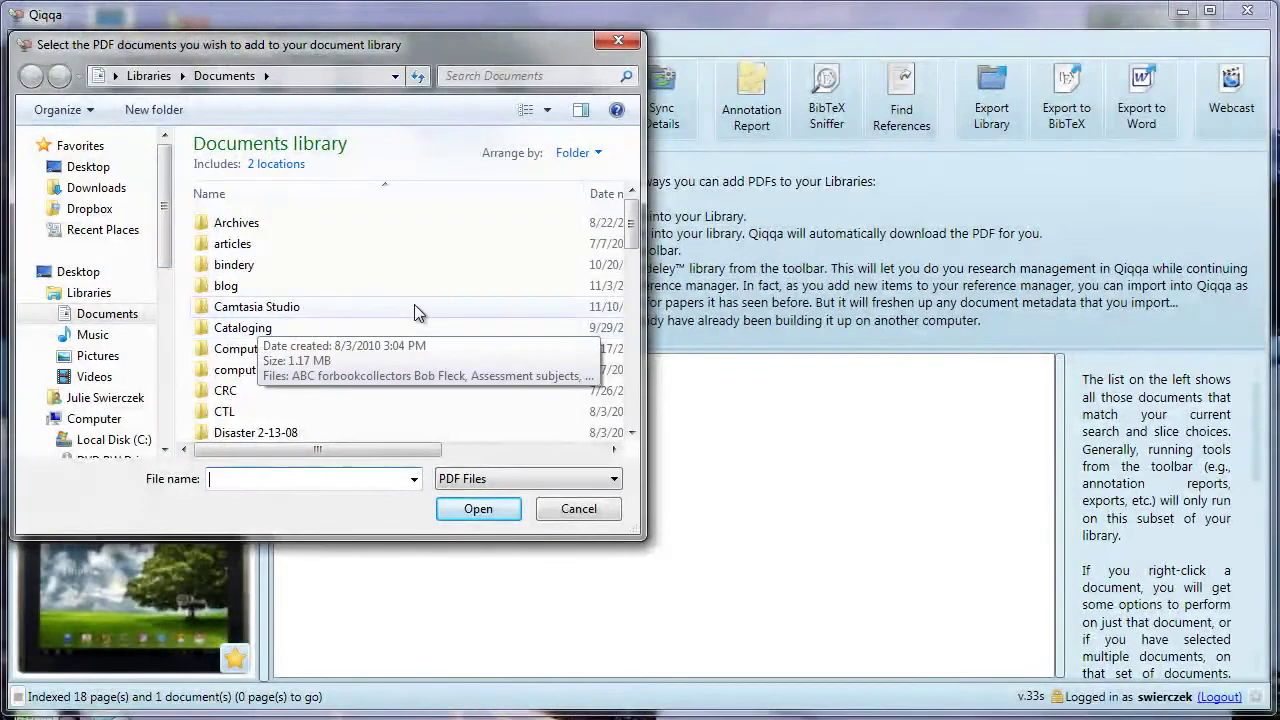
left_click_drag(632, 236, 632, 300)
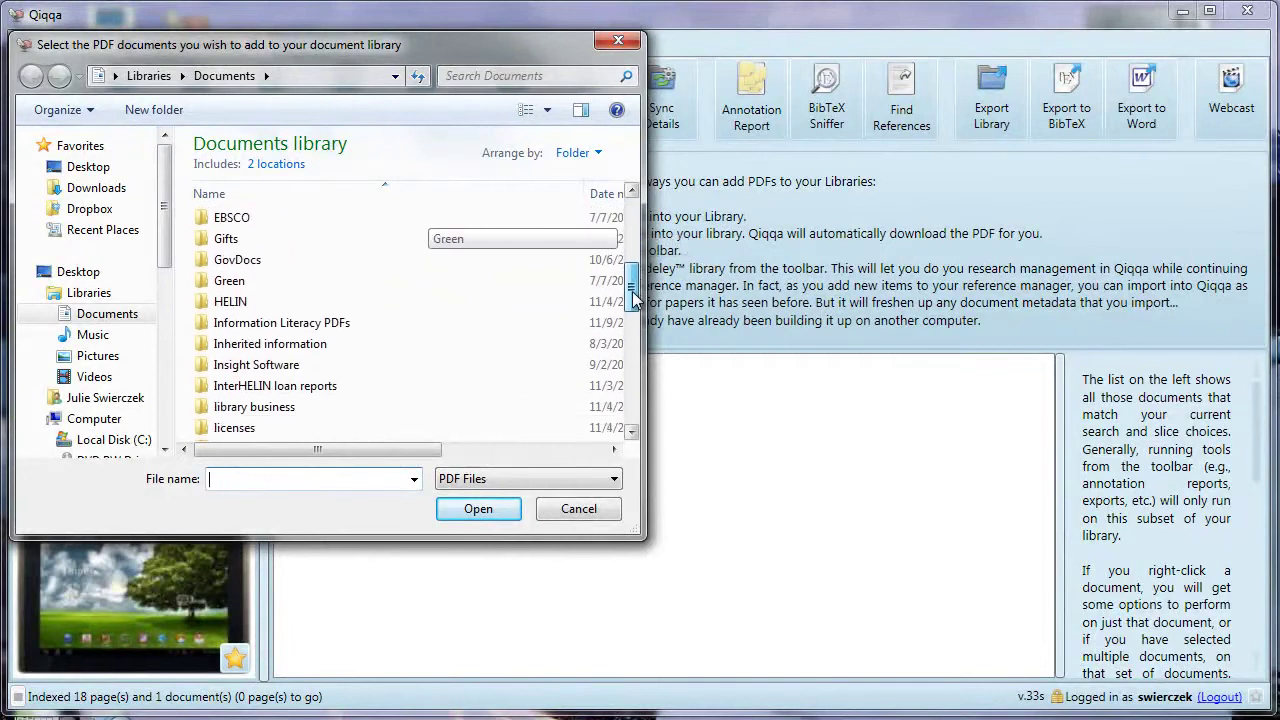
double_click(373, 297)
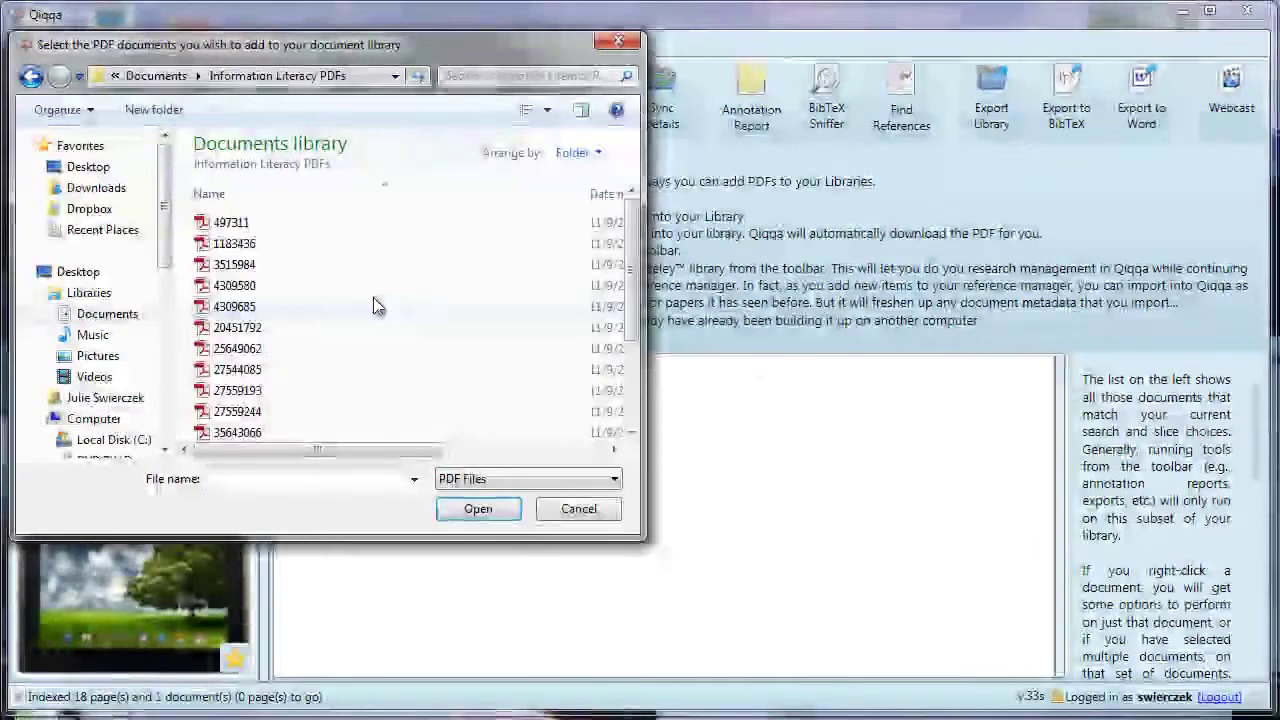
left_click(330, 222)
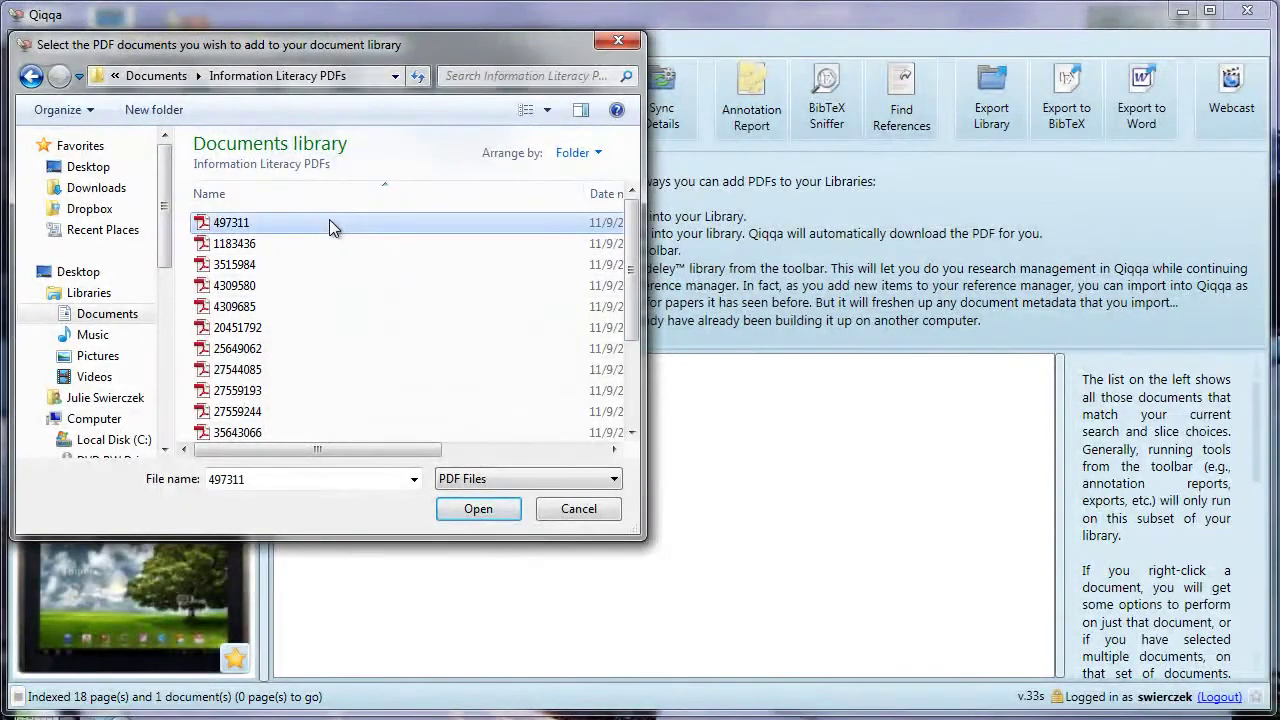
left_click(489, 509)
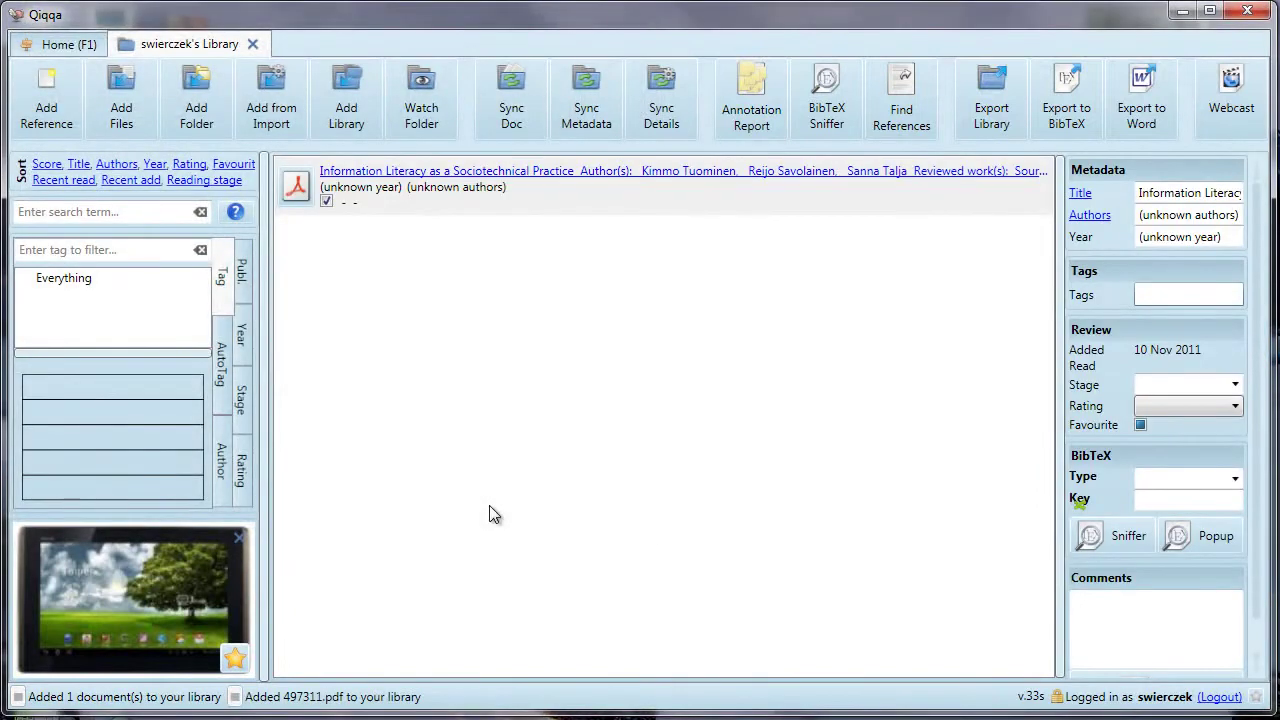
- Add PDFs 1183436, 3515984 and 4309580 from the same folder to the library
left_click(122, 115)
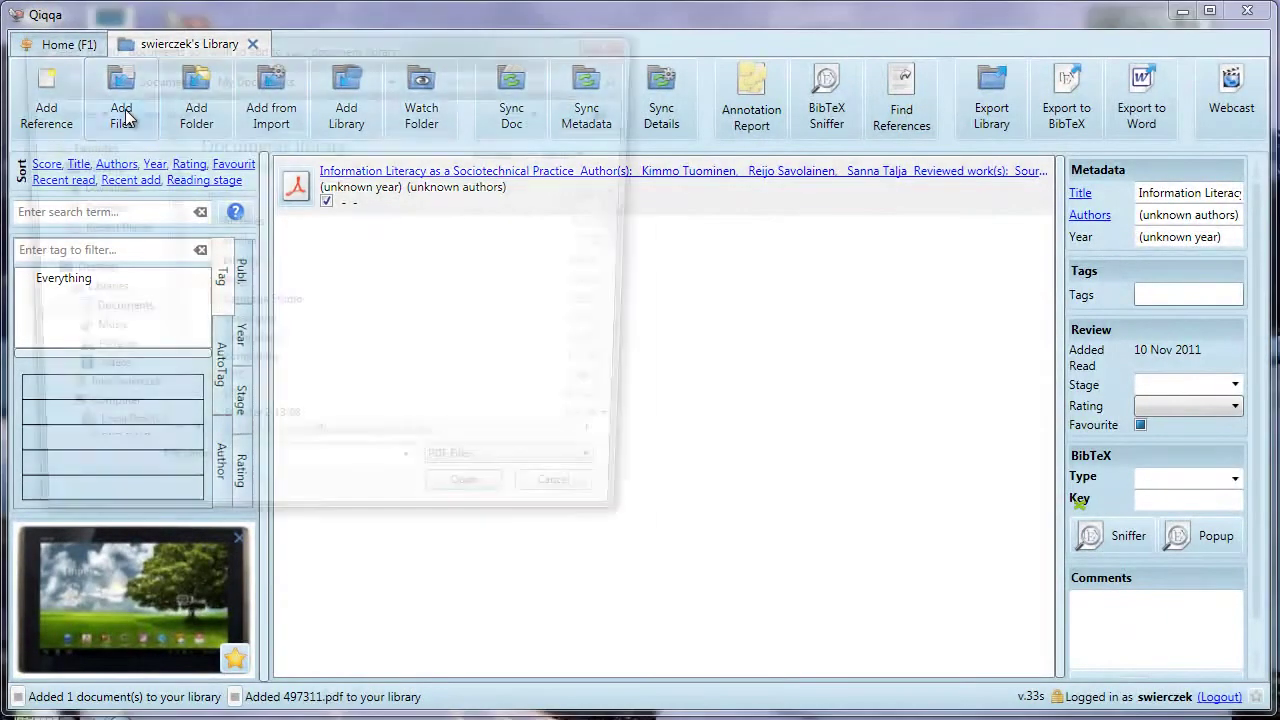
scroll(303, 345, "down", 3)
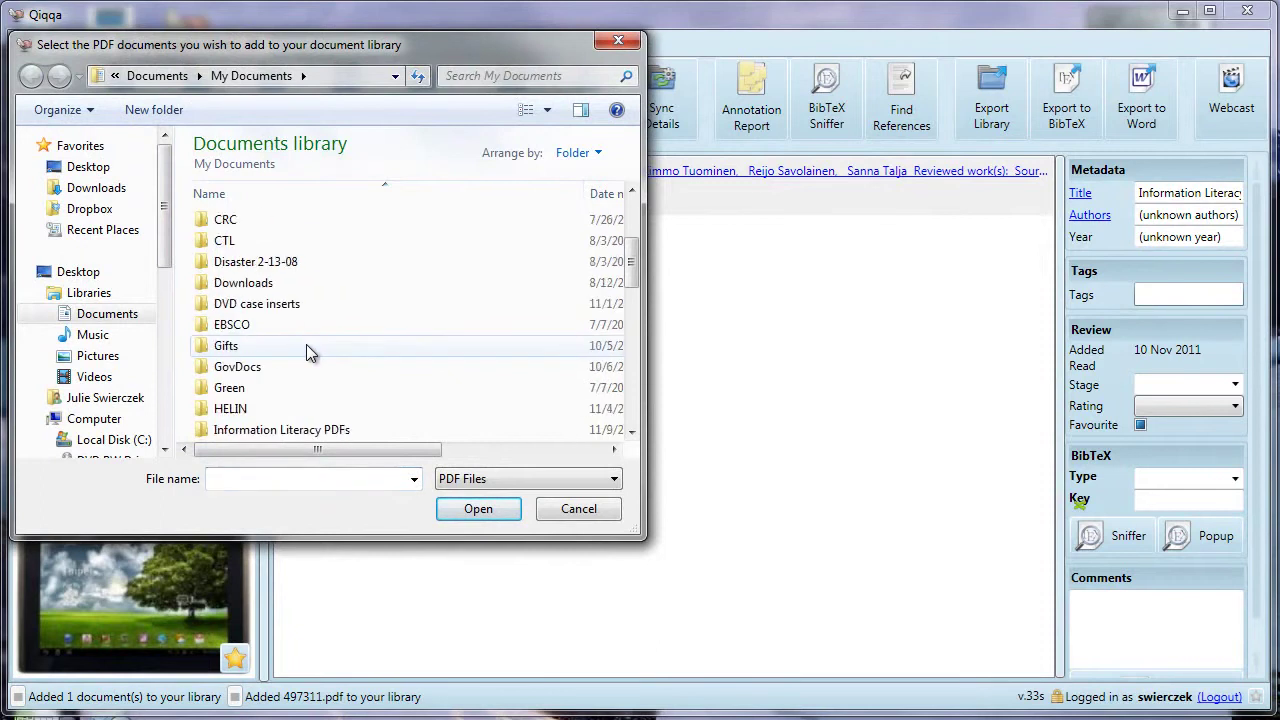
scroll(306, 344, "down", 1)
double_click(300, 287)
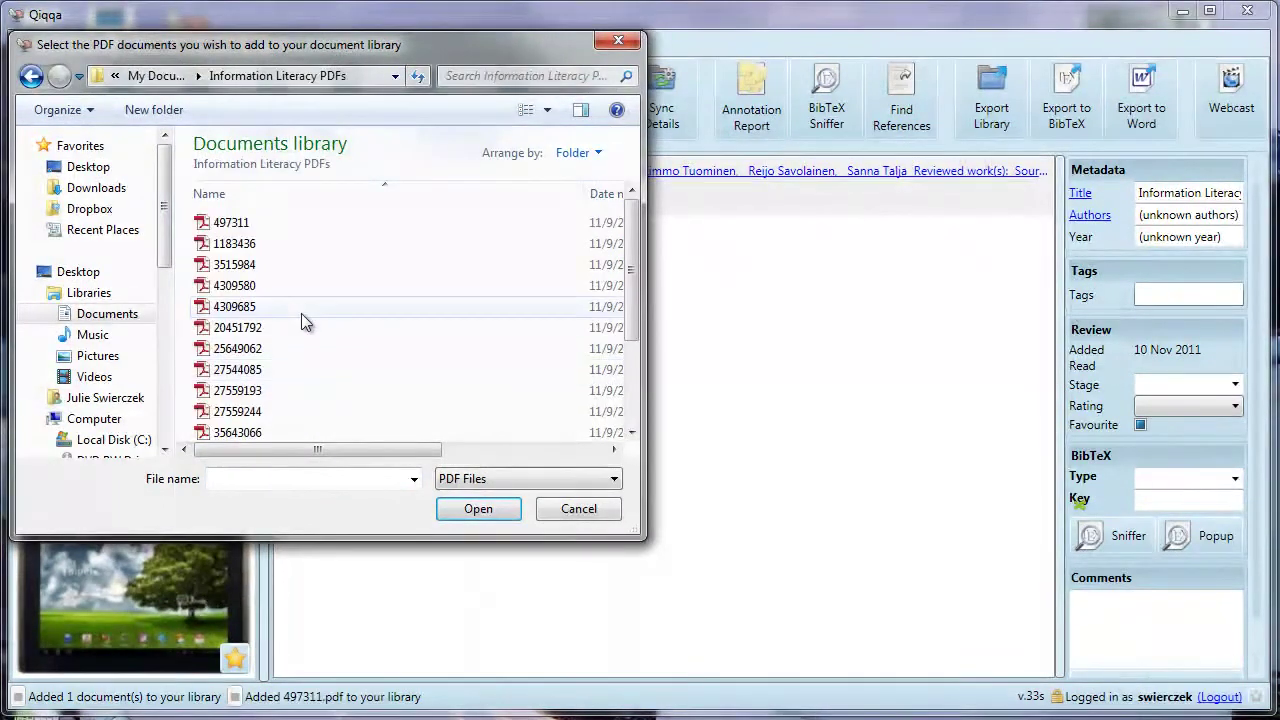
left_click(264, 244, "shift")
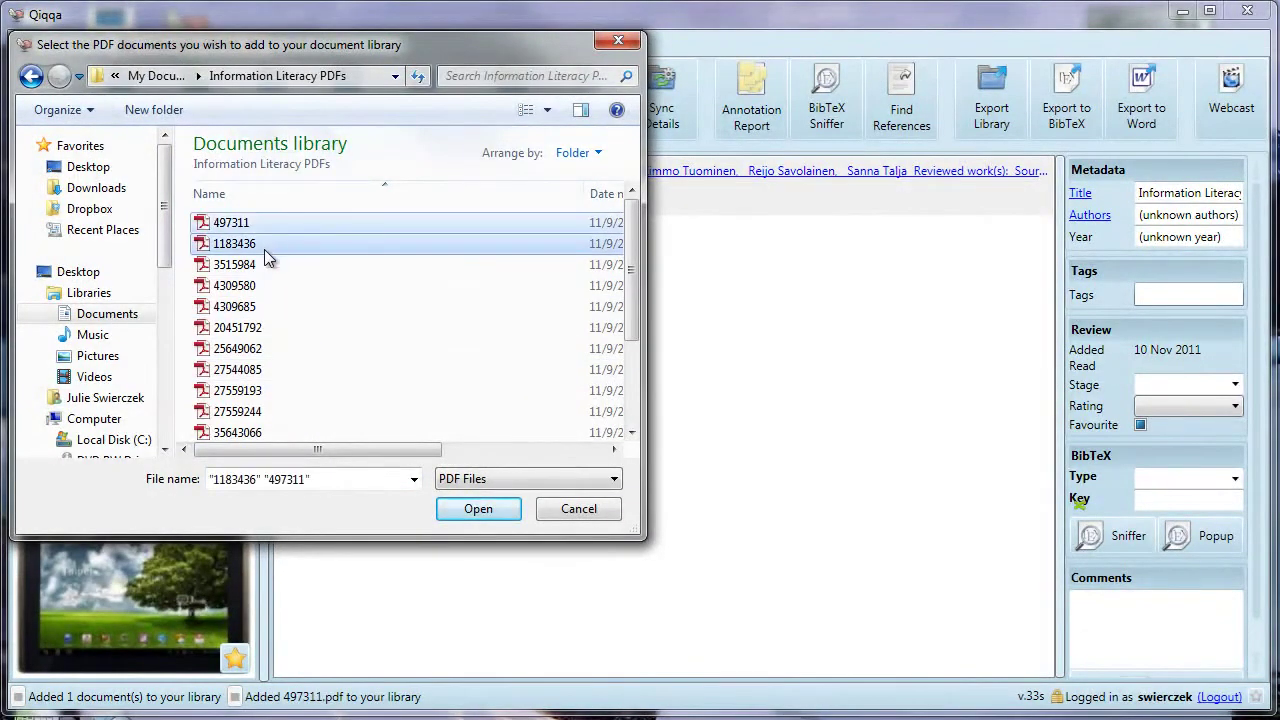
left_click(245, 264, "shift")
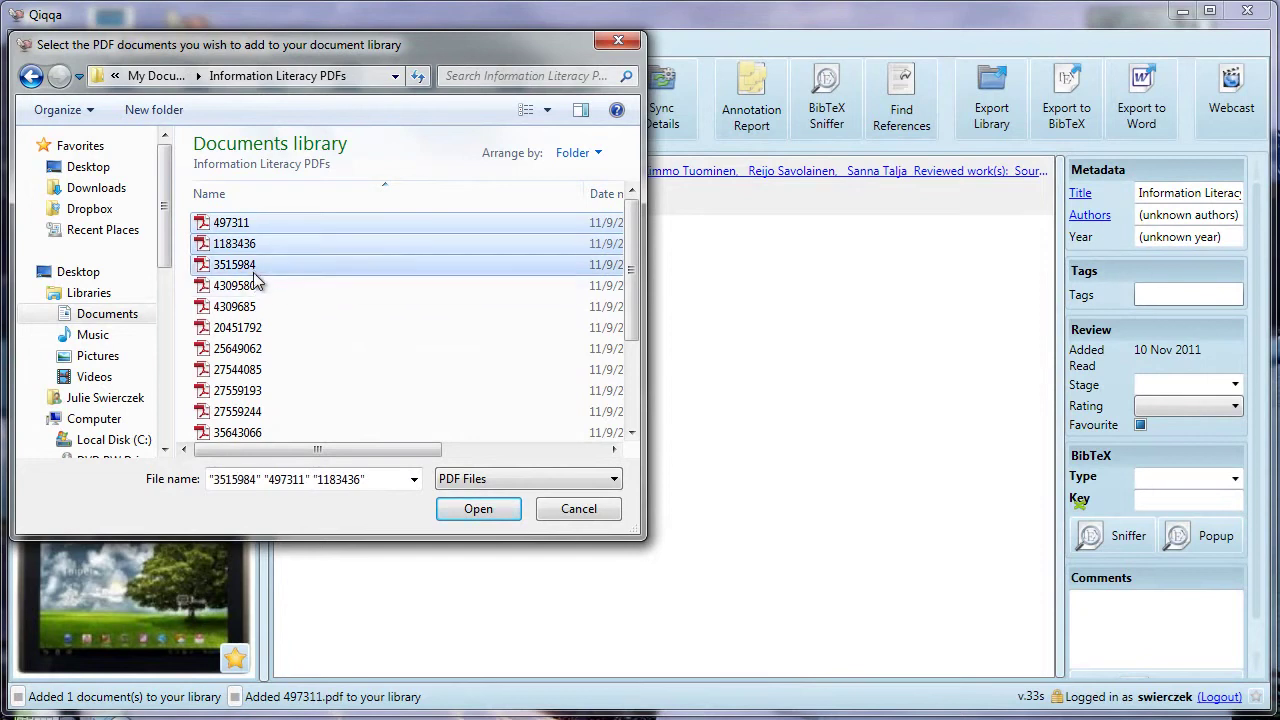
left_click(295, 224, "ctrl")
left_click(478, 510)
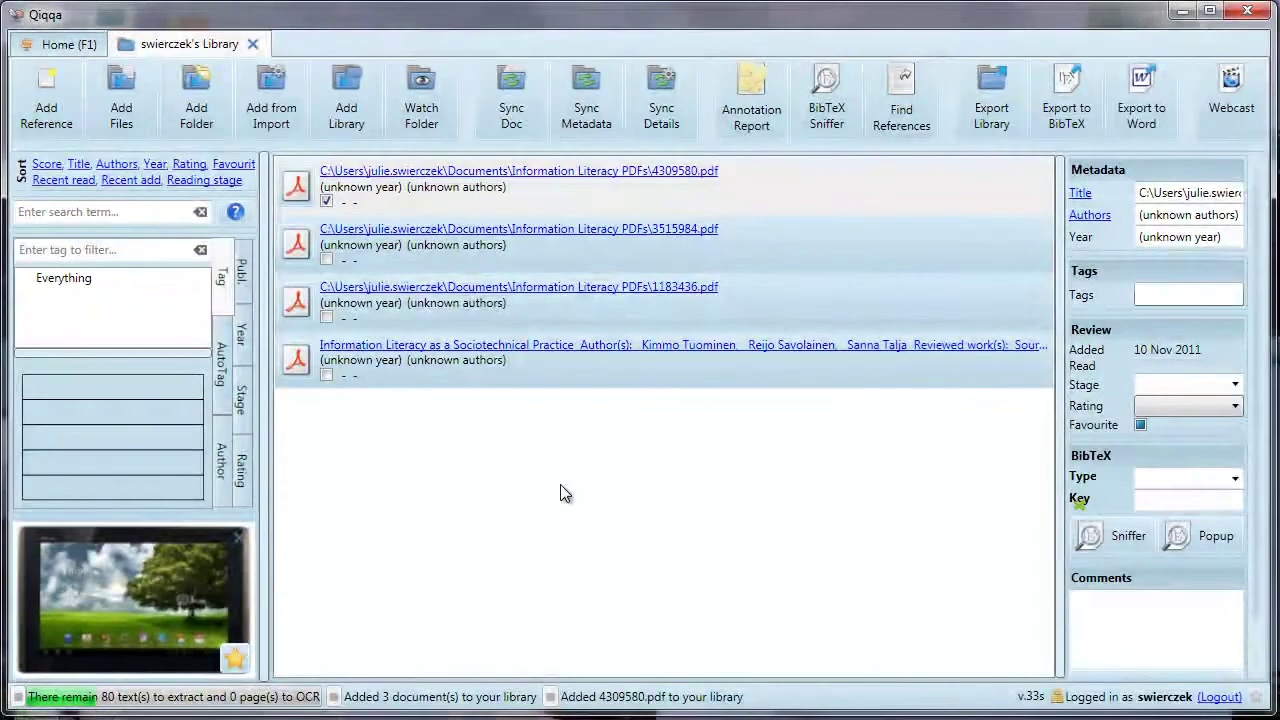
- Import the whole Documents > Information Literacy PDFs folder, 17 PDFs, with Add Folder
left_click(198, 118)
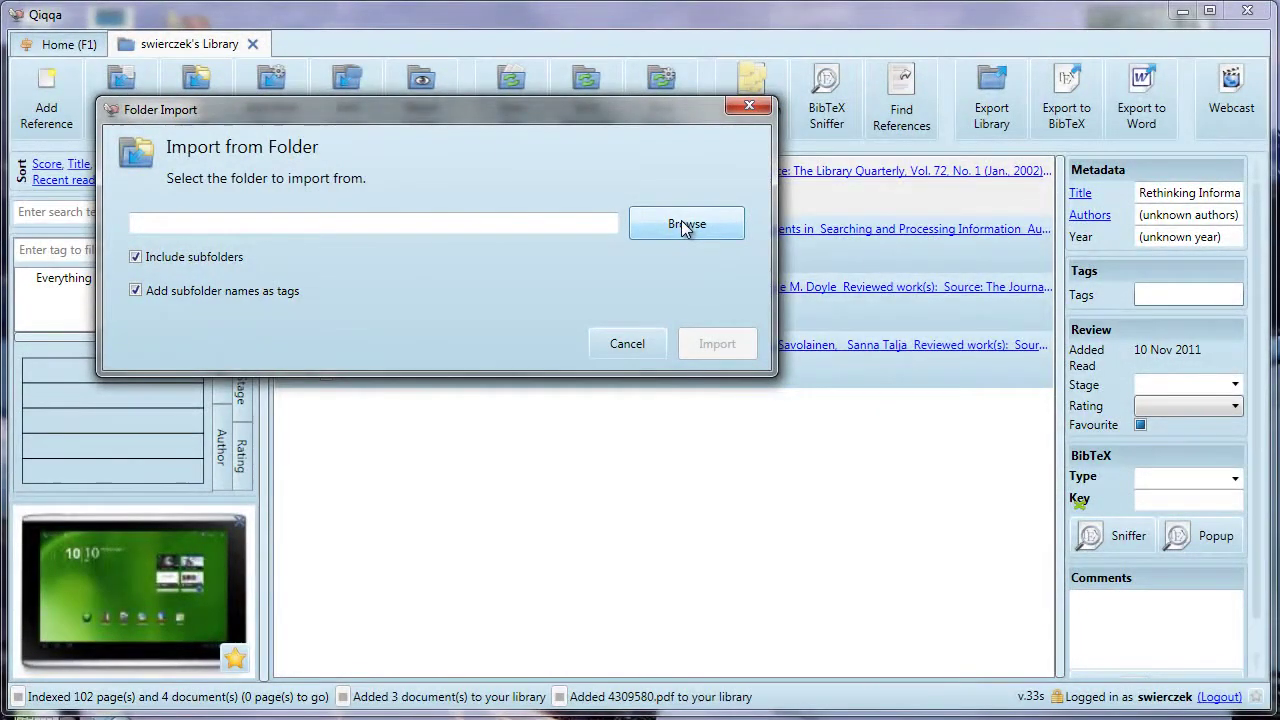
left_click(684, 225)
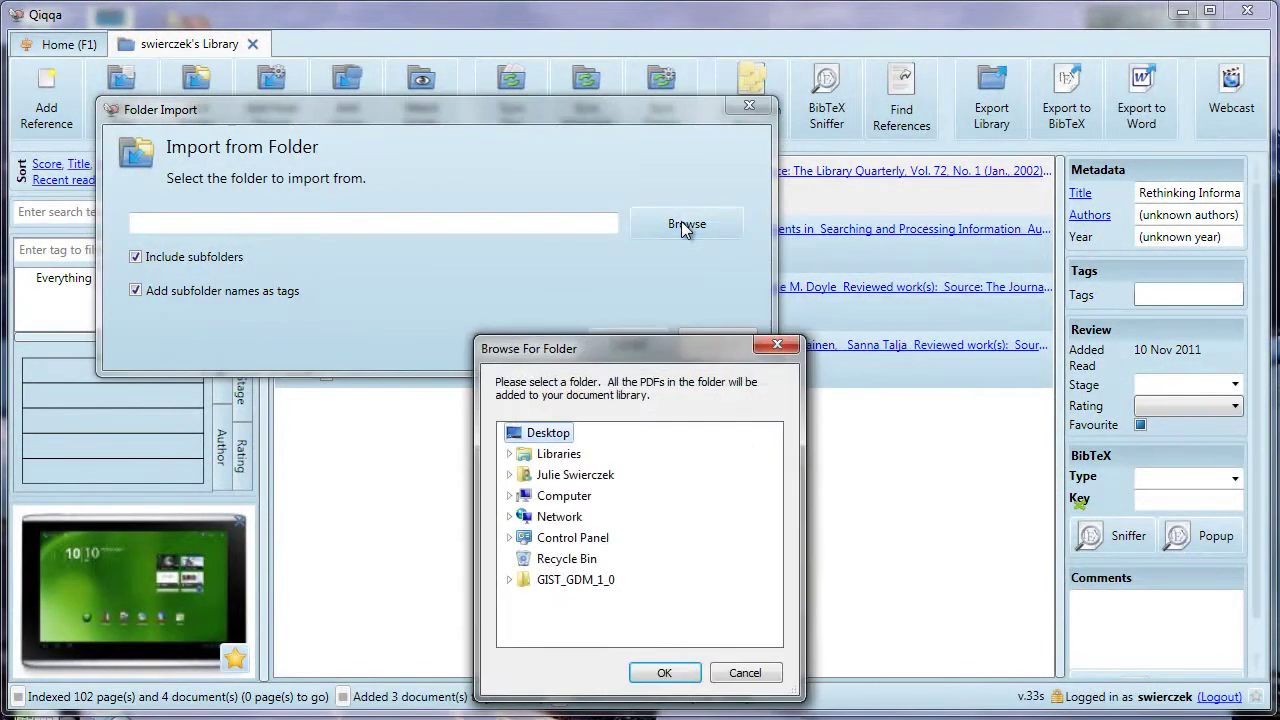
left_click(509, 475)
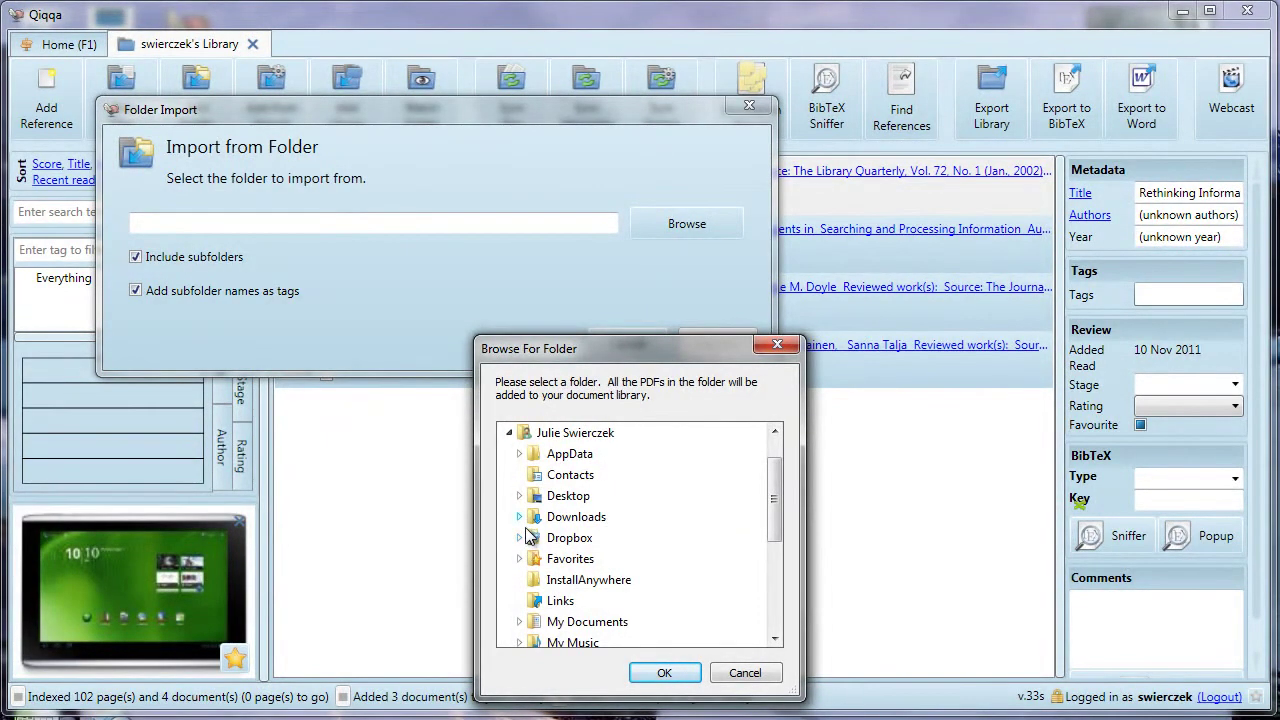
scroll(528, 540, "down", 1)
left_click(519, 560)
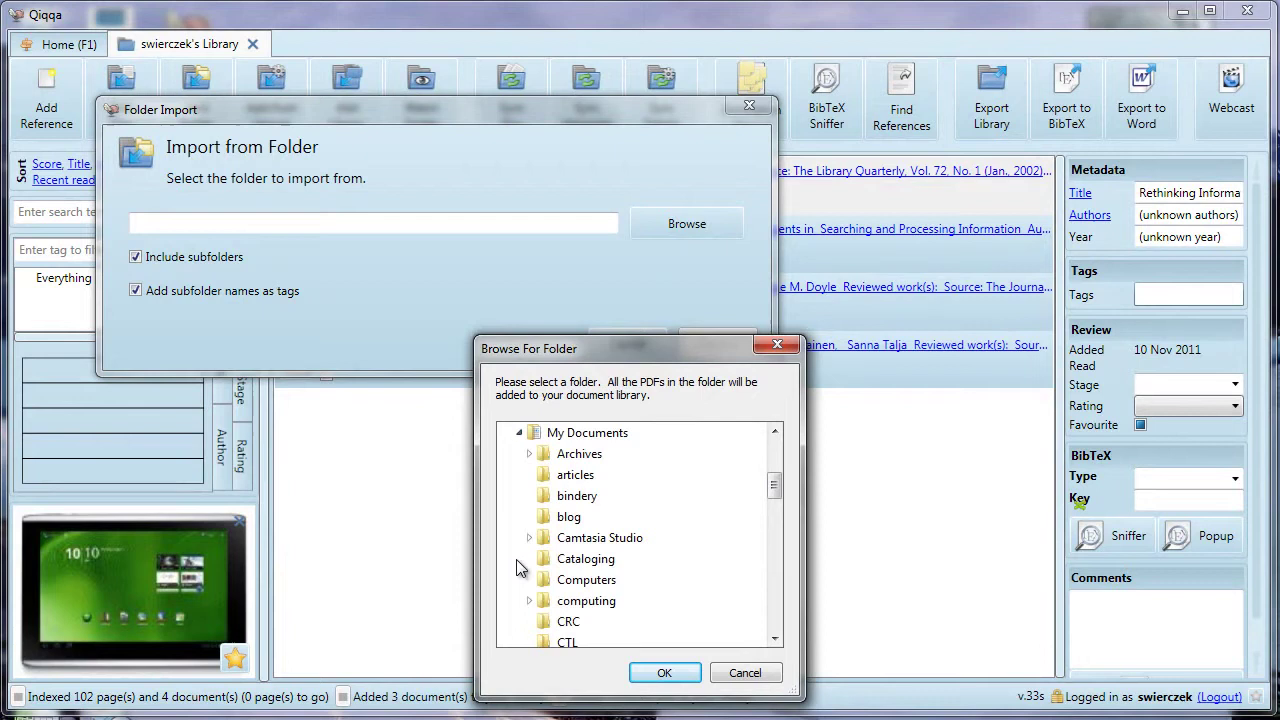
scroll(531, 560, "down", 4)
scroll(536, 560, "down", 1)
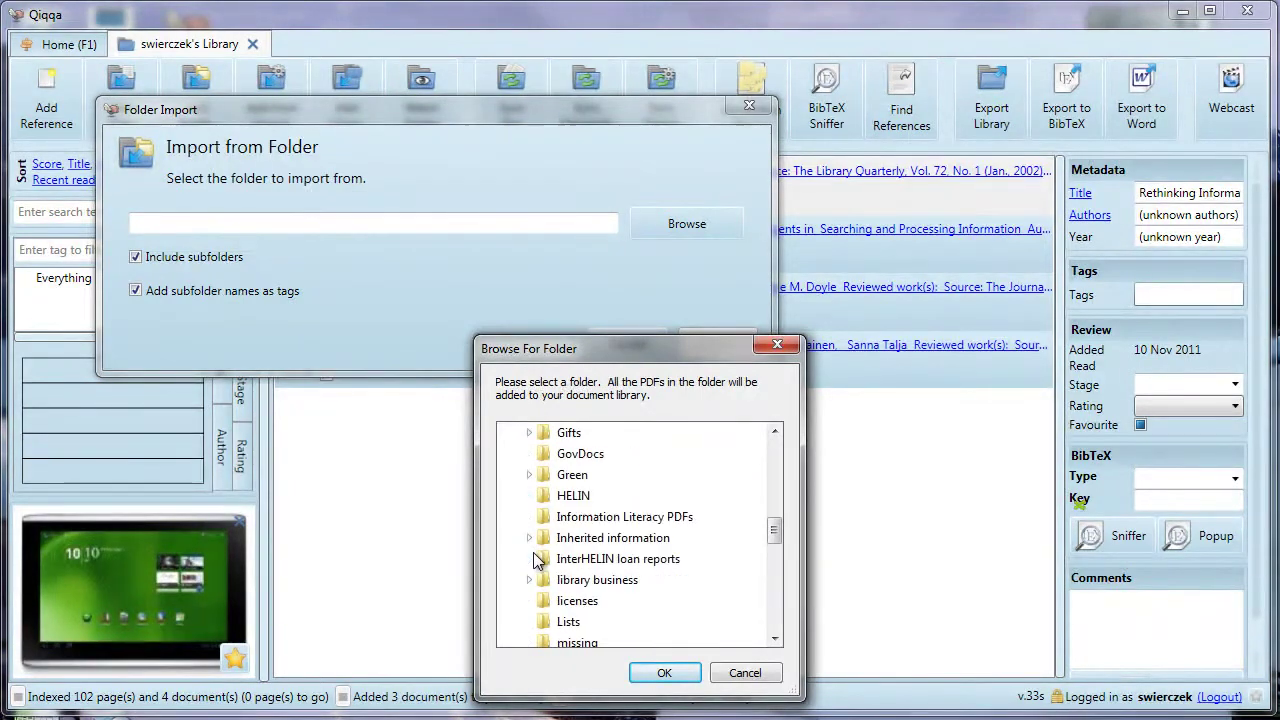
left_click(600, 518)
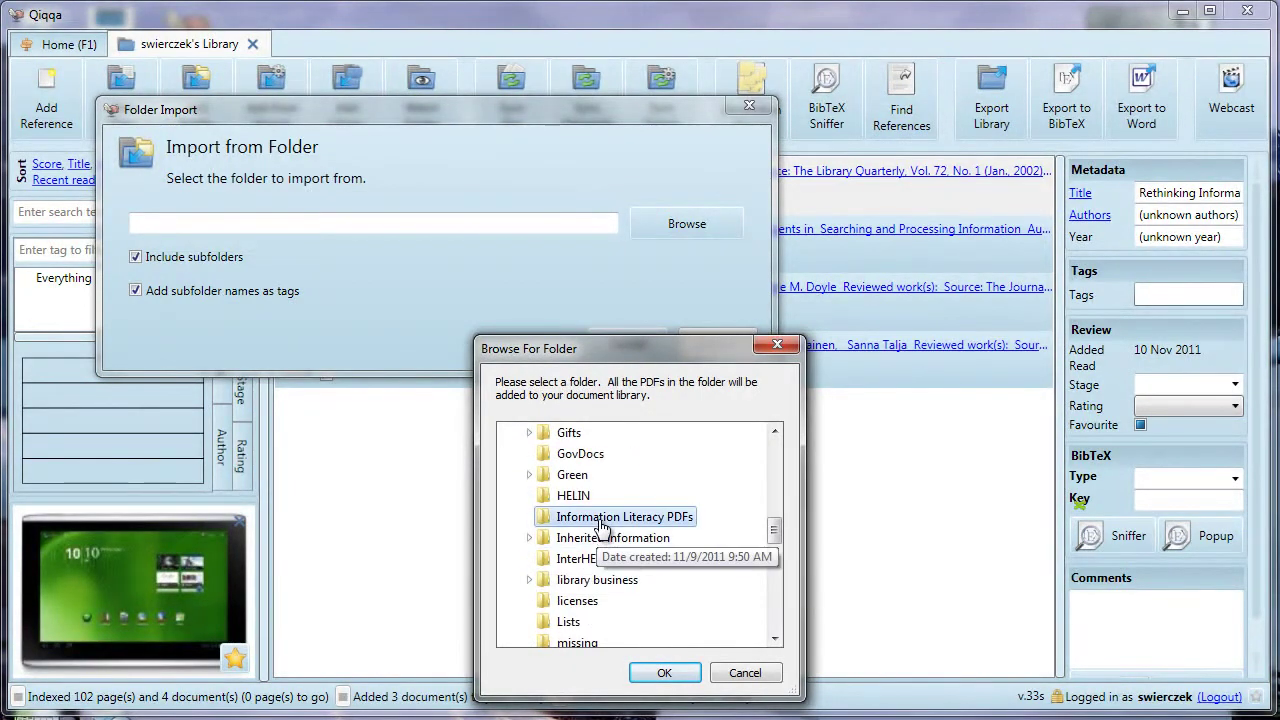
left_click(665, 674)
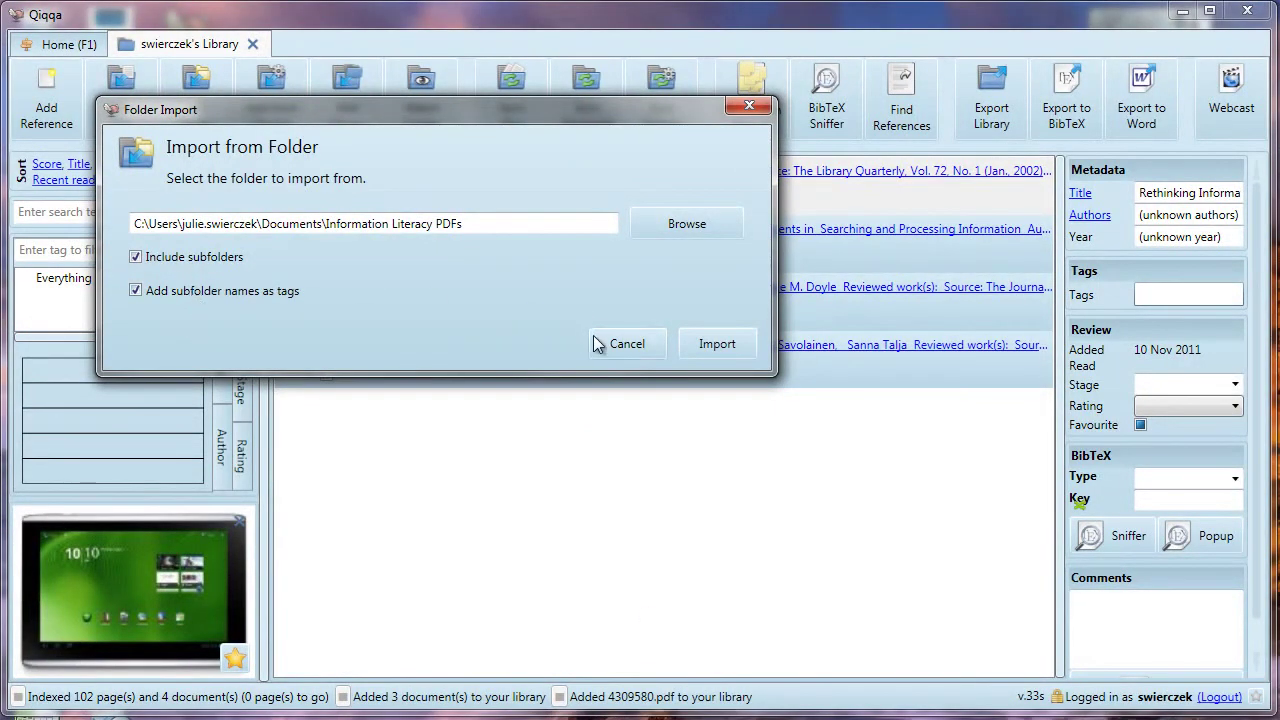
left_click(716, 346)
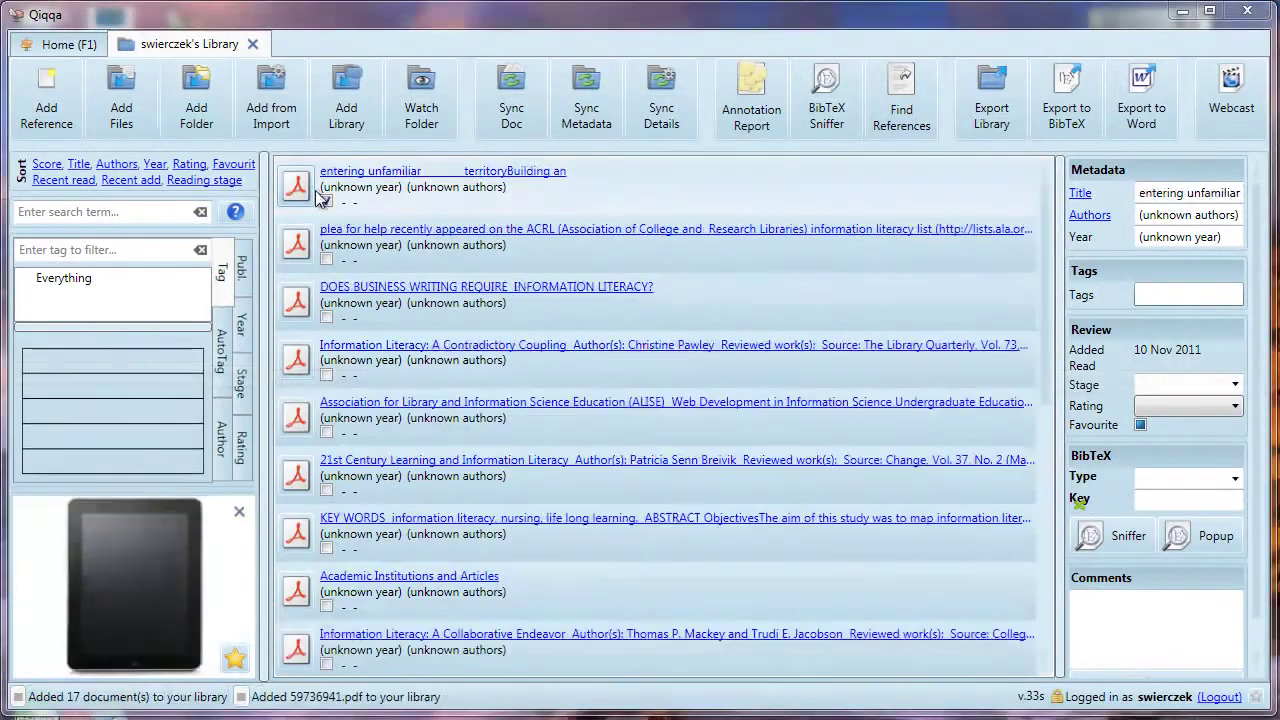
- Check the Add from Import and Add Library options, cancelling both without importing
left_click(325, 200)
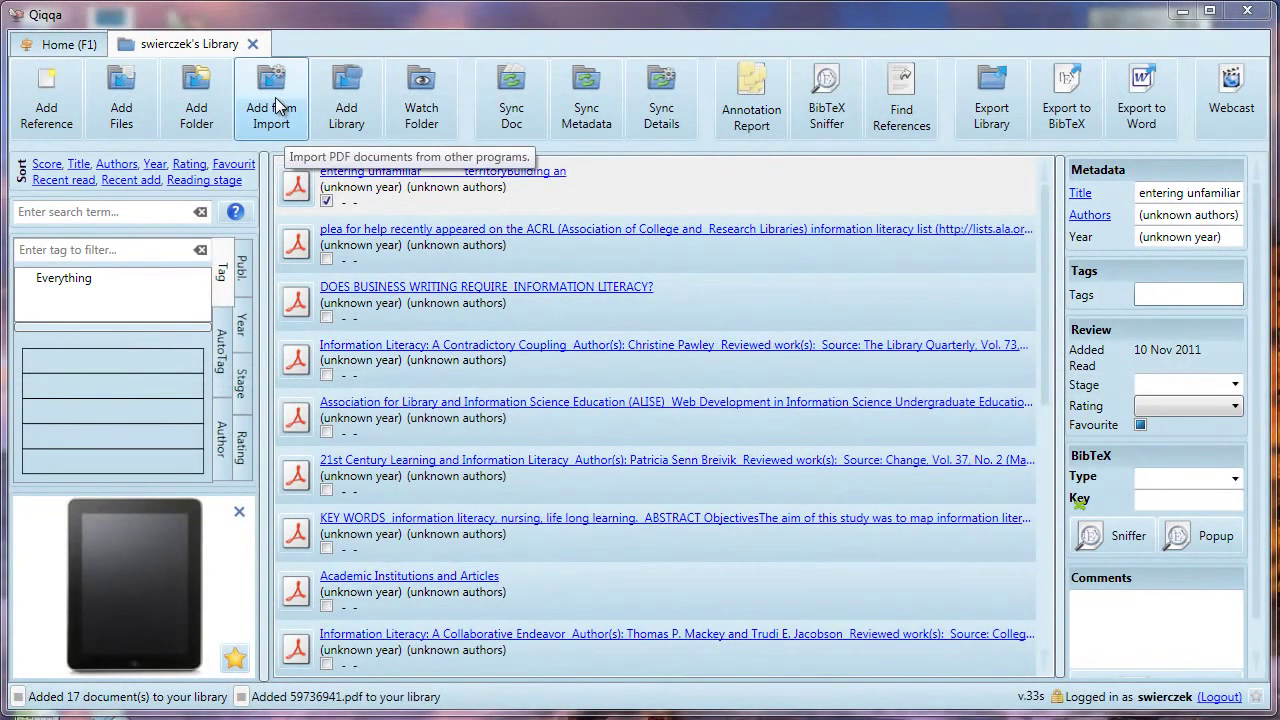
left_click(276, 98)
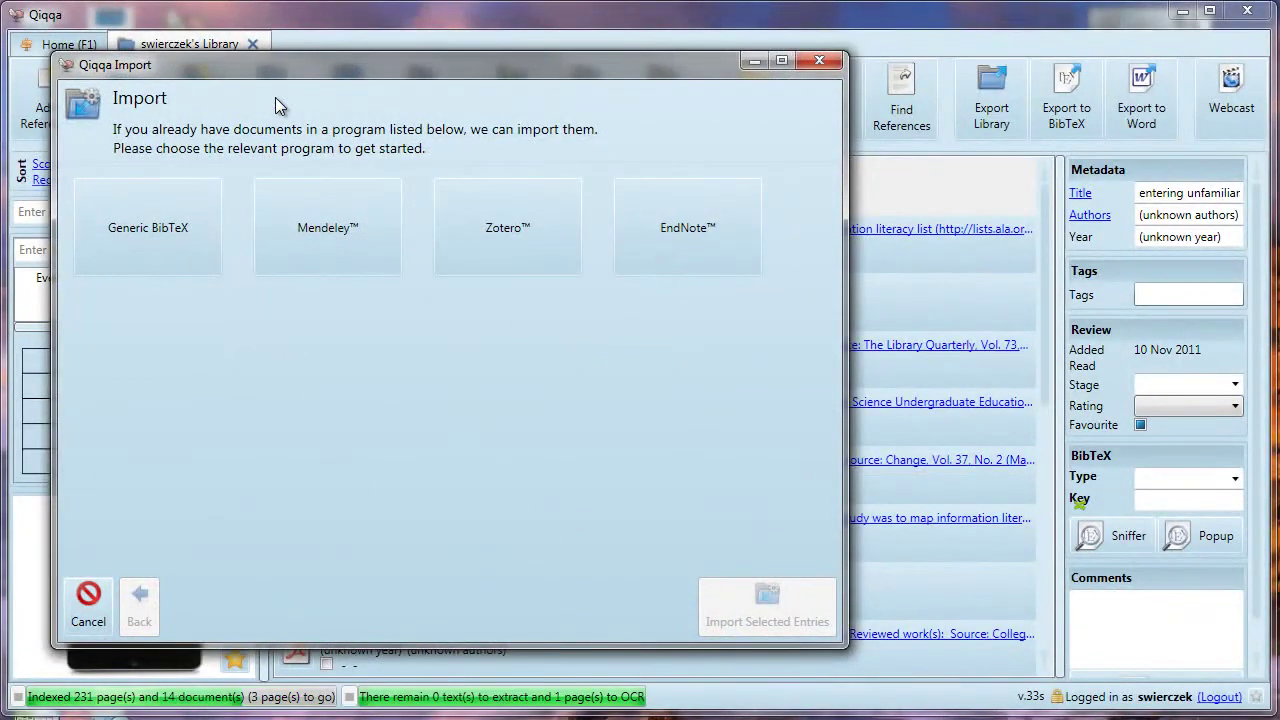
left_click(88, 600)
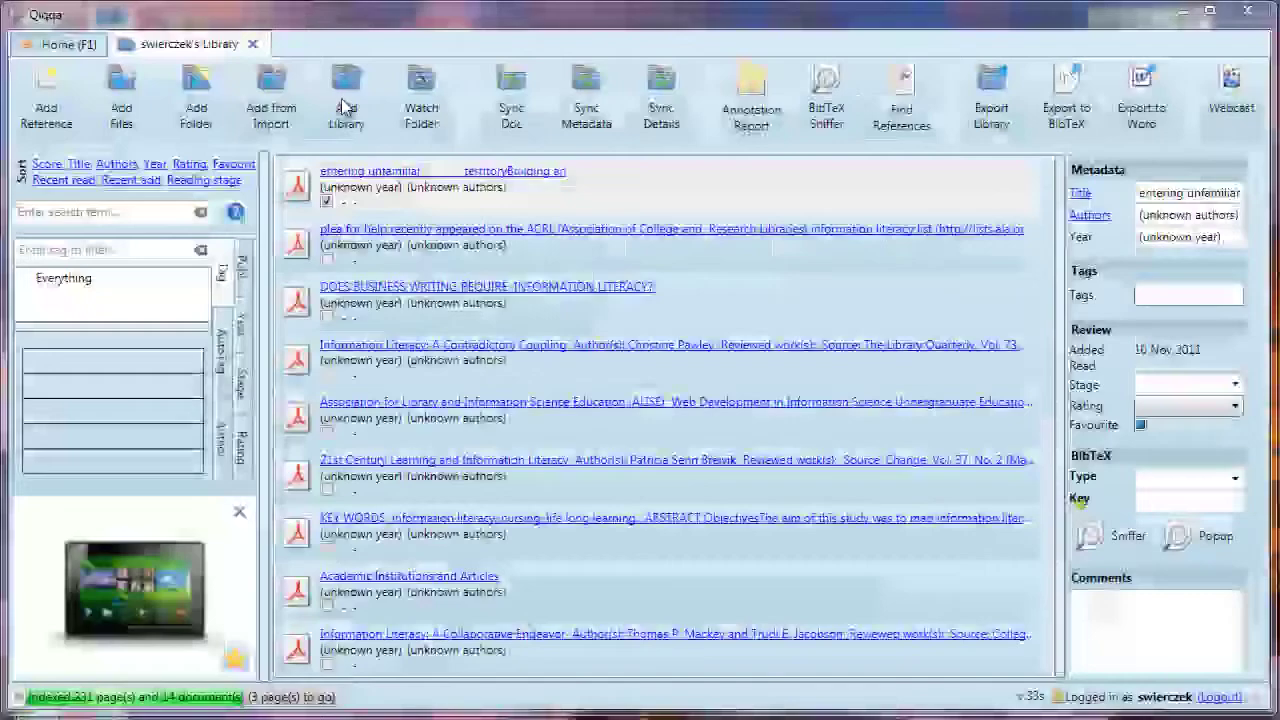
left_click(341, 98)
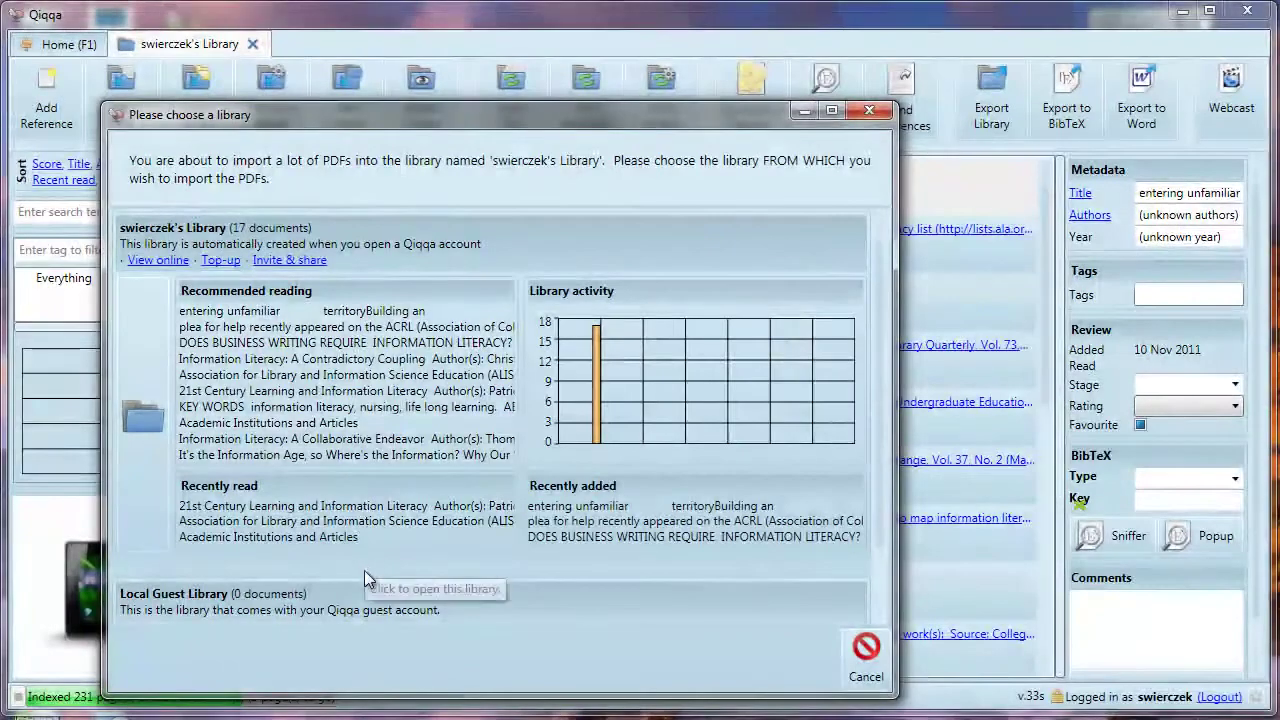
left_click(866, 655)
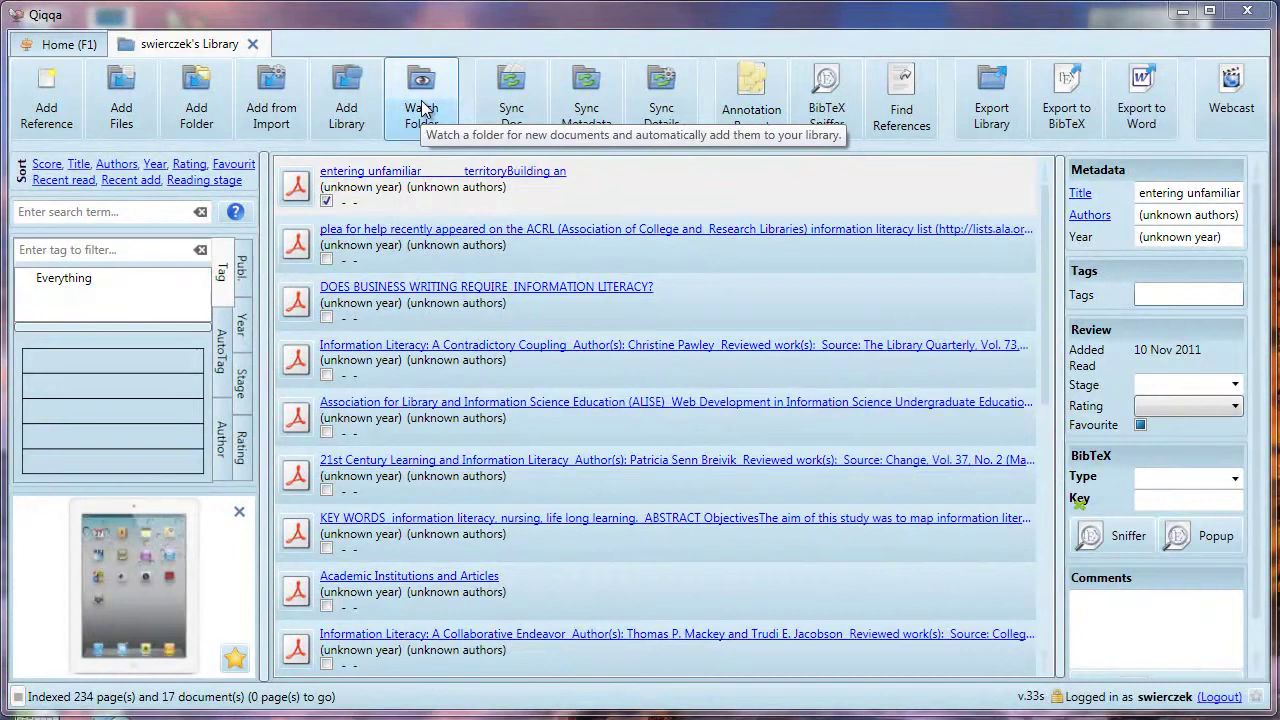
- Set the library to watch the My Documents > Information Literacy PDFs folder for new PDFs
left_click(421, 108)
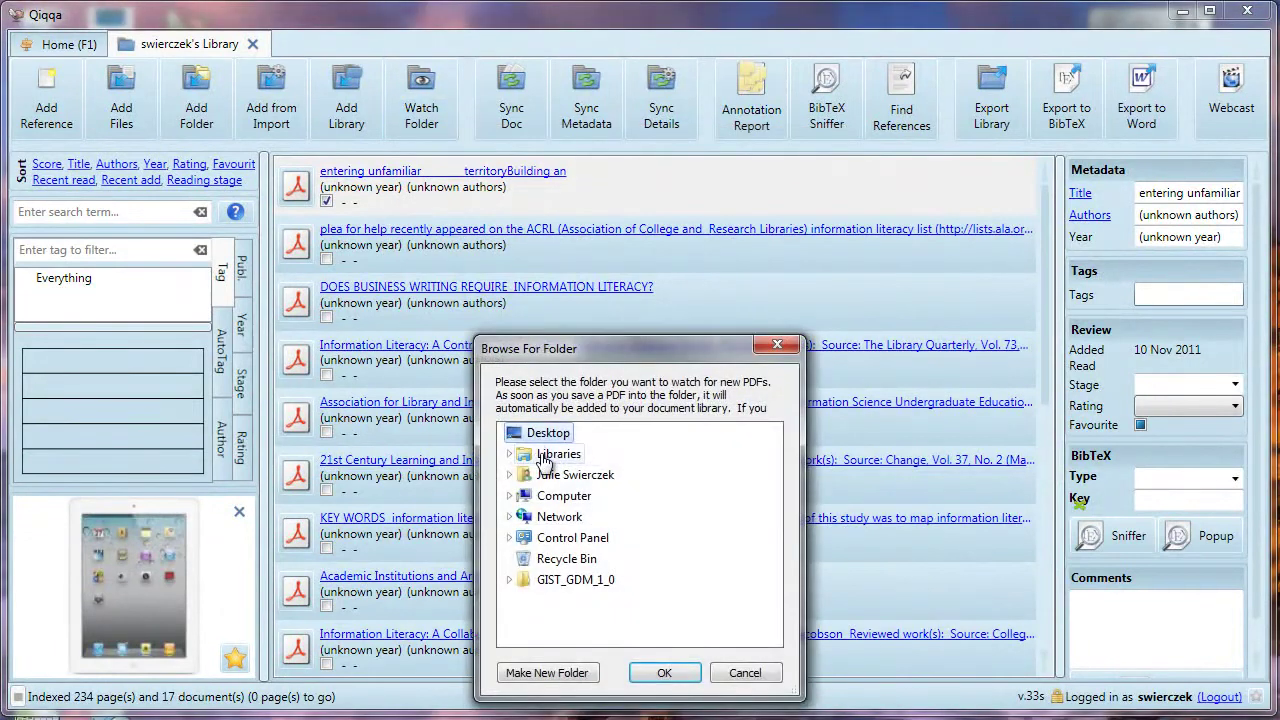
left_click(519, 477)
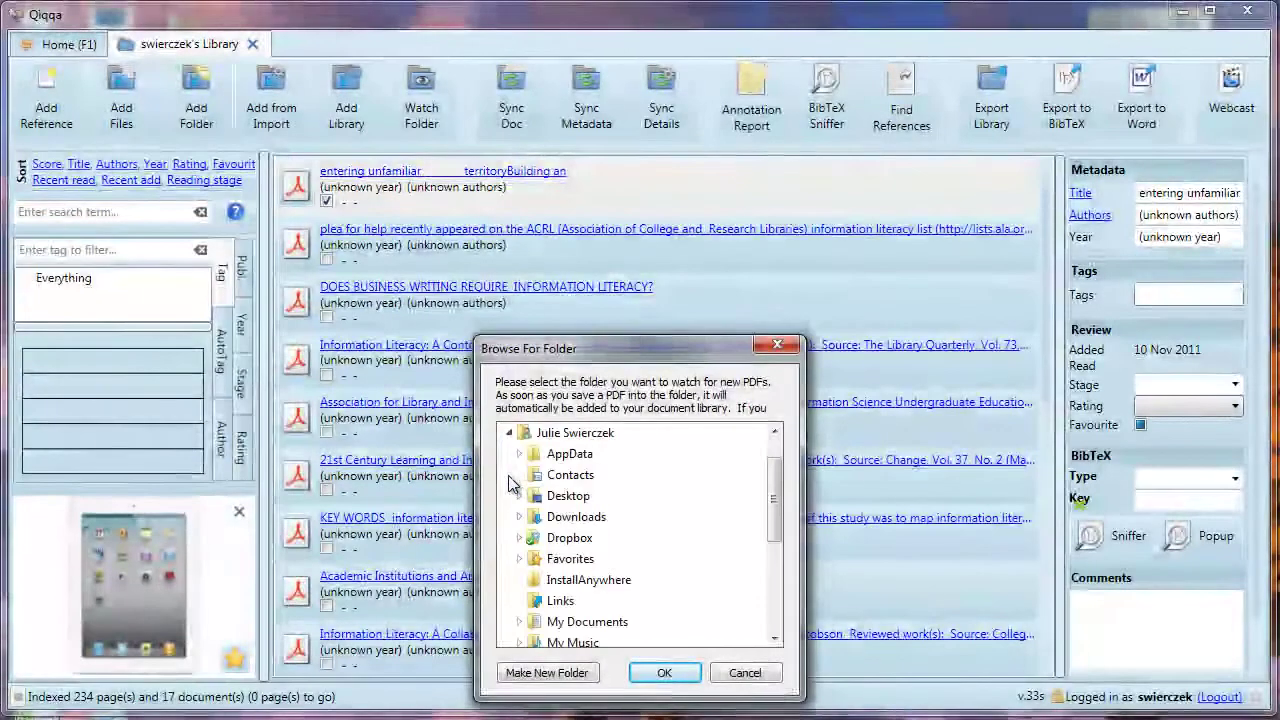
left_click(519, 622)
scroll(560, 600, "down", 1)
scroll(672, 556, "down", 3)
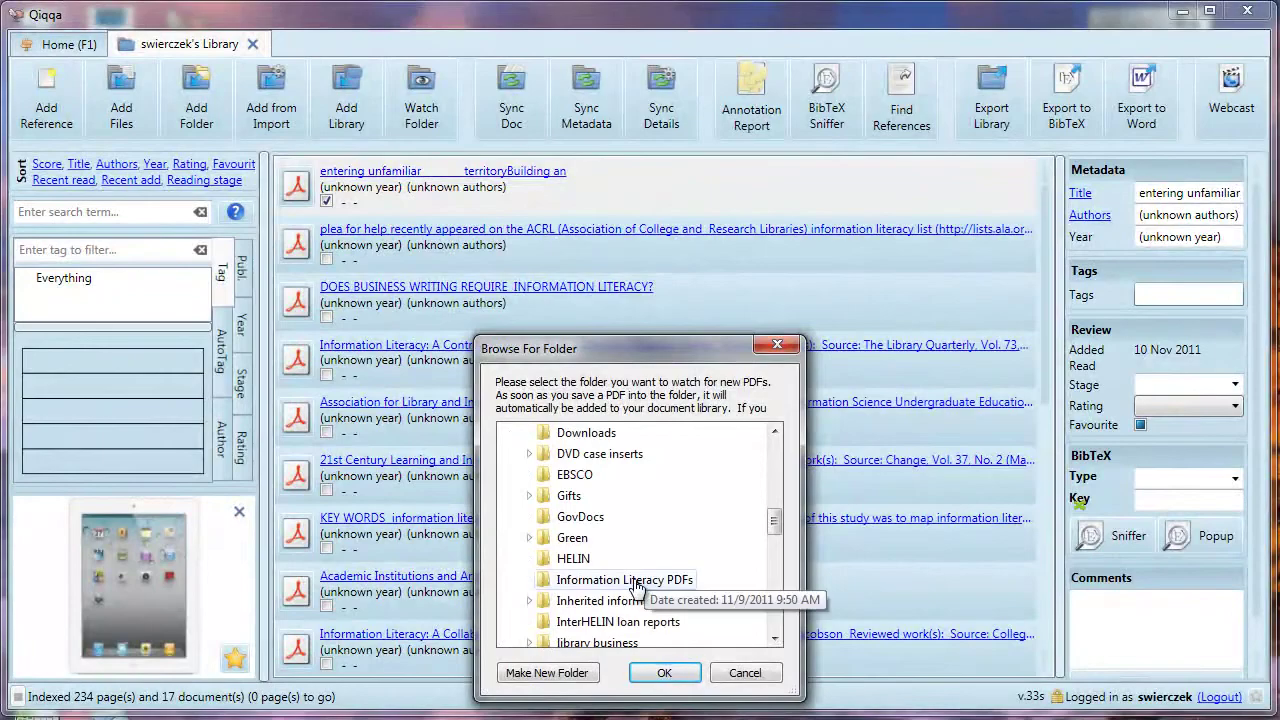
left_click(663, 672)
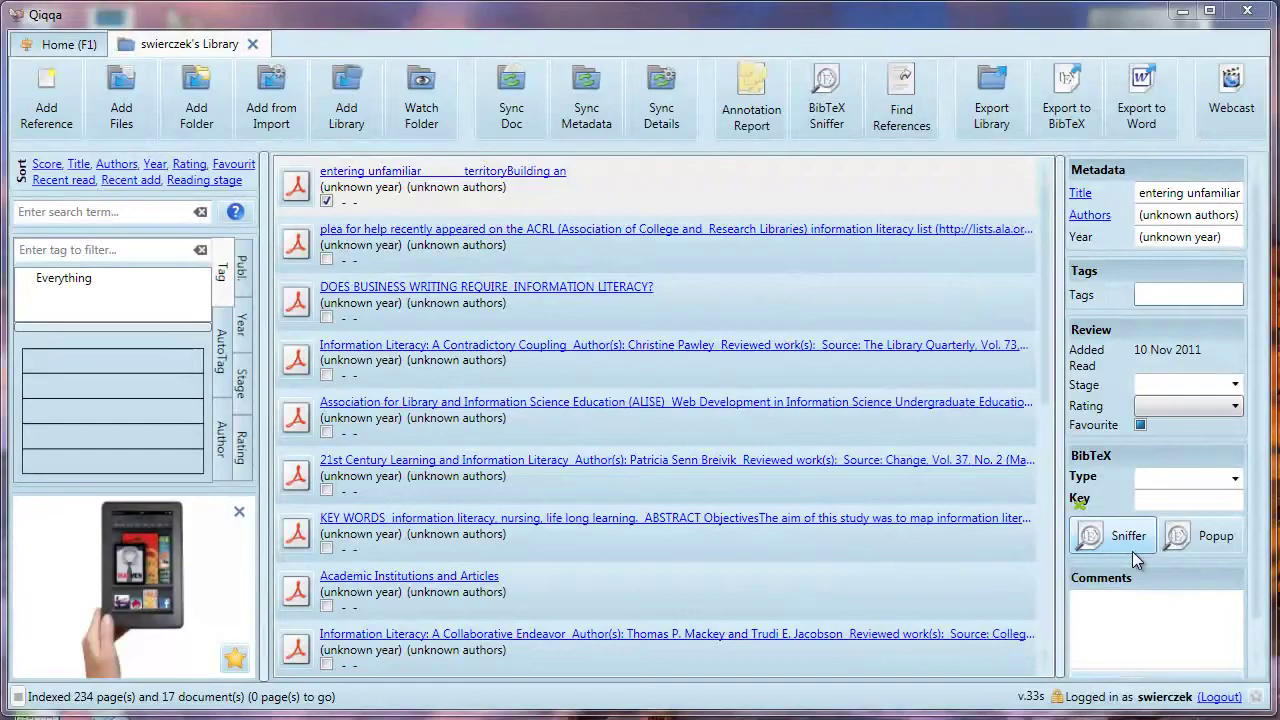
- Open and enlarge the BibTeX Sniffer for 'entering unfamiliar territory', with a taller PDF preview
left_click(1120, 539)
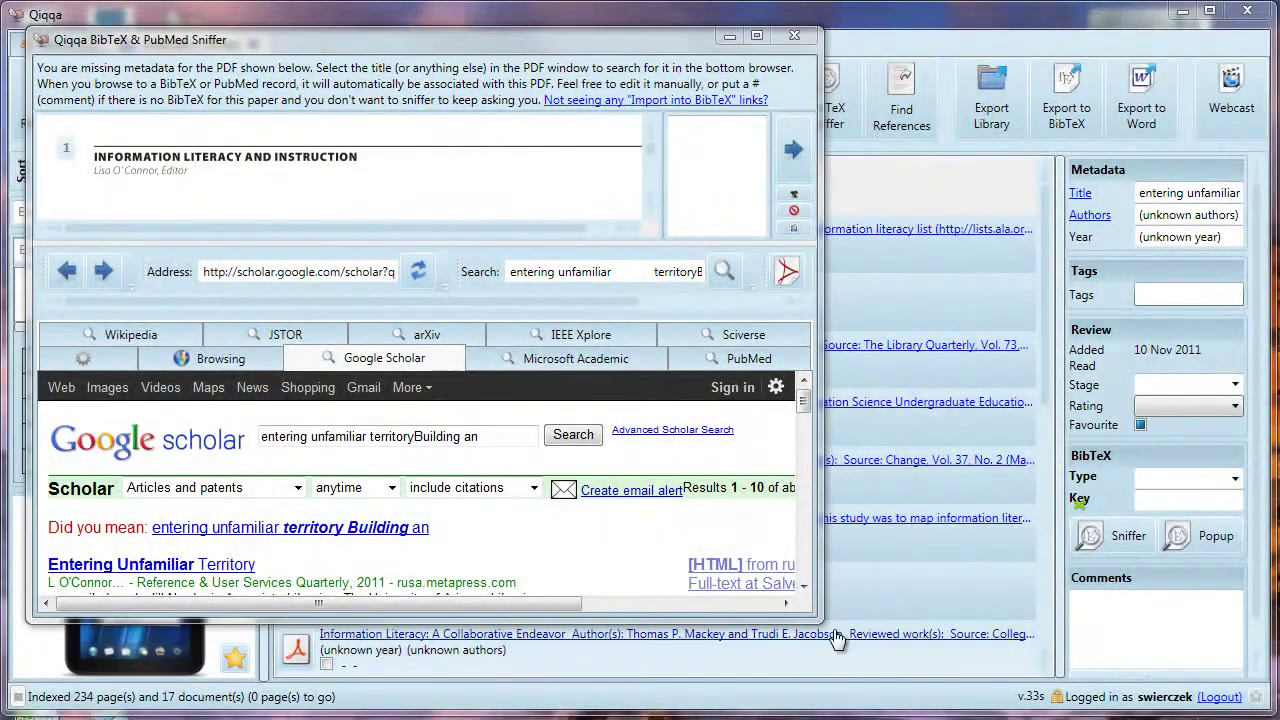
left_click_drag(820, 620, 882, 706)
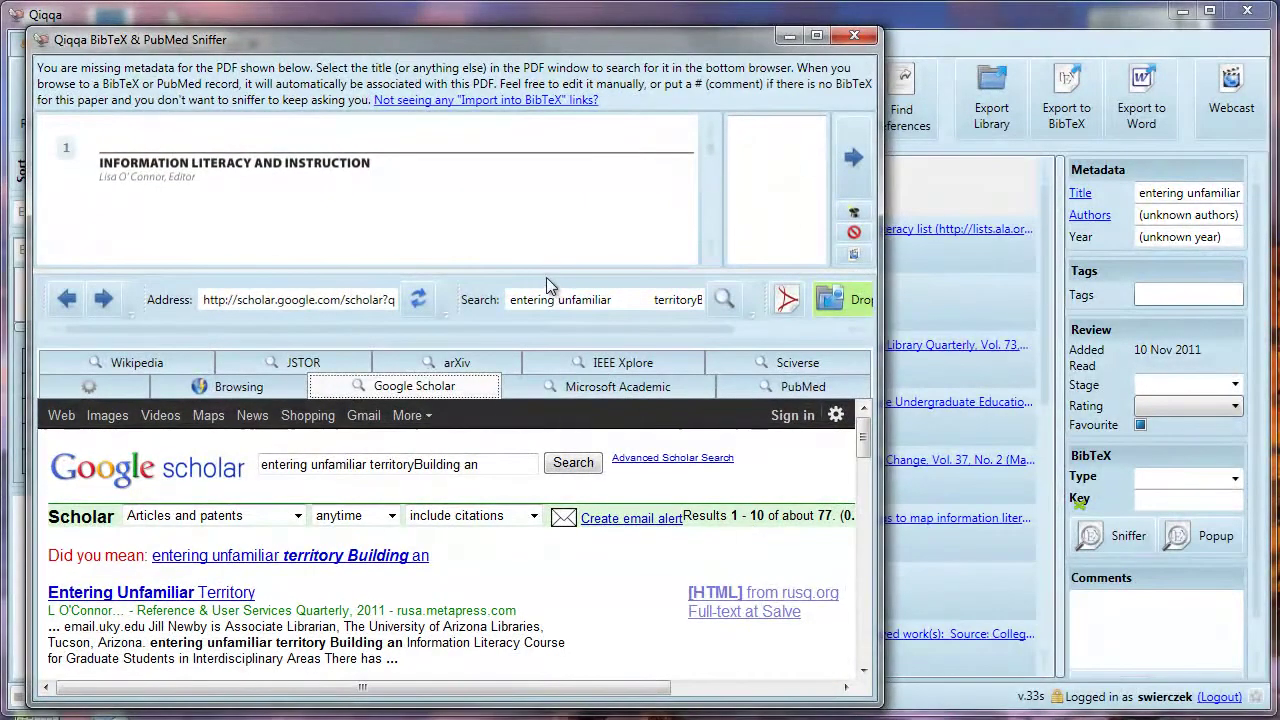
left_click_drag(546, 274, 553, 296)
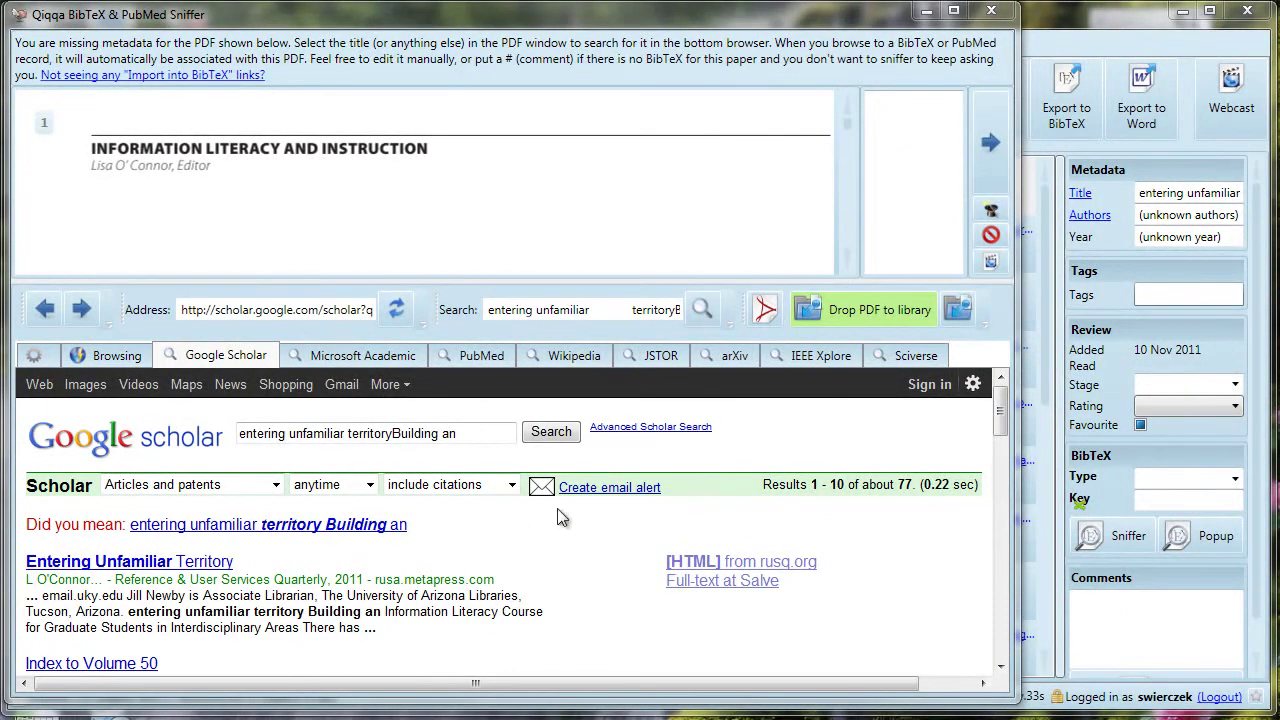
left_click(974, 387)
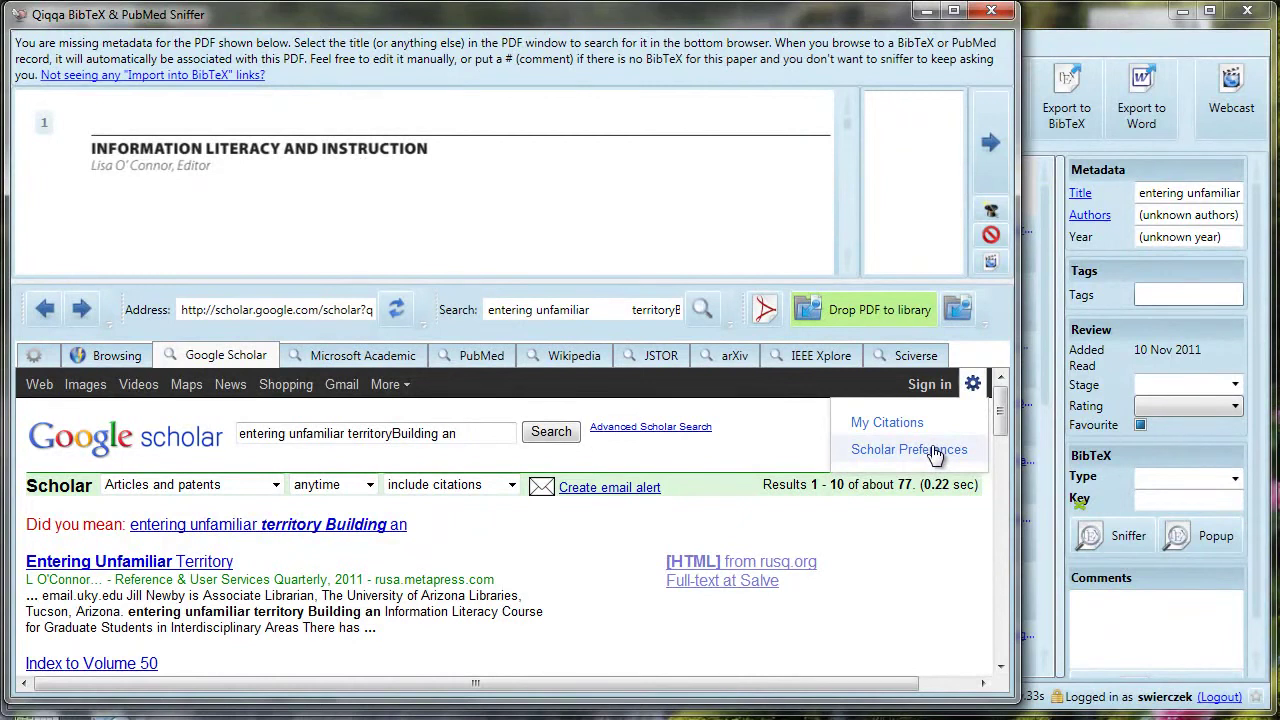
- Set Google Scholar preferences to show 'Import into BibTeX' citation links, then save them
left_click(933, 452)
scroll(807, 502, "down", 5)
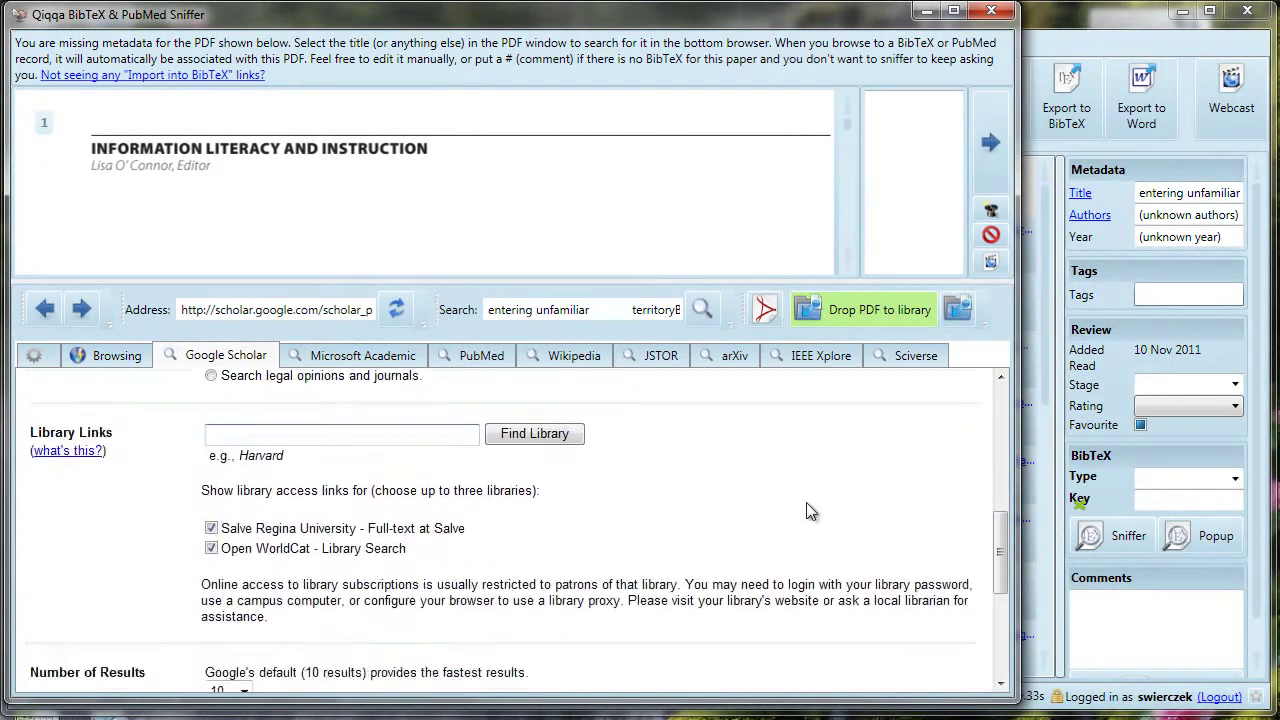
scroll(806, 502, "down", 2)
scroll(808, 514, "down", 1)
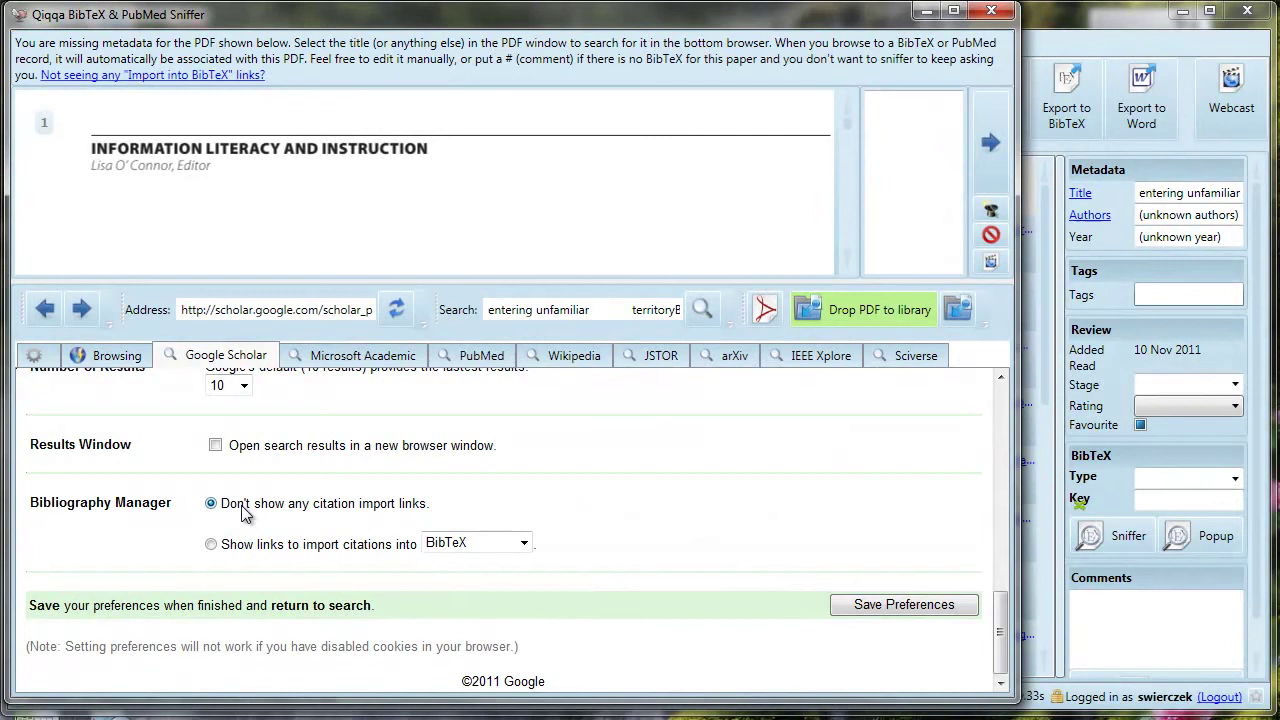
left_click(211, 544)
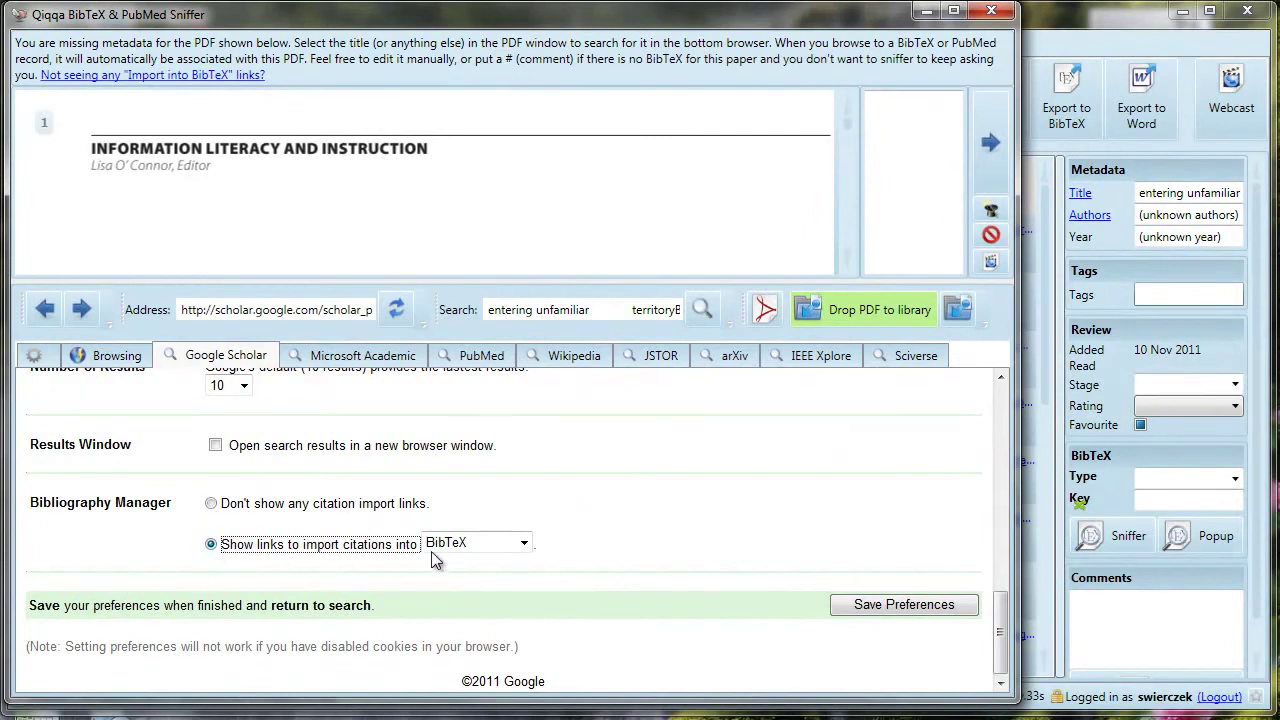
left_click(476, 546)
left_click(470, 560)
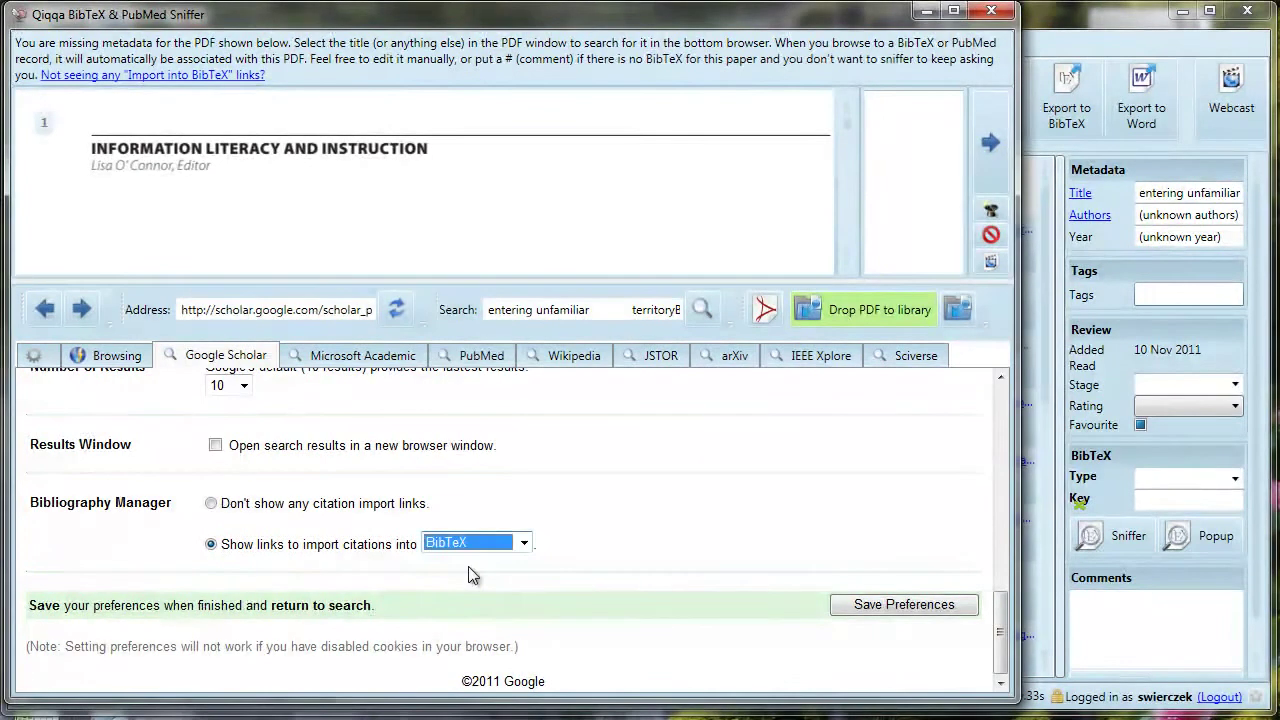
left_click(893, 604)
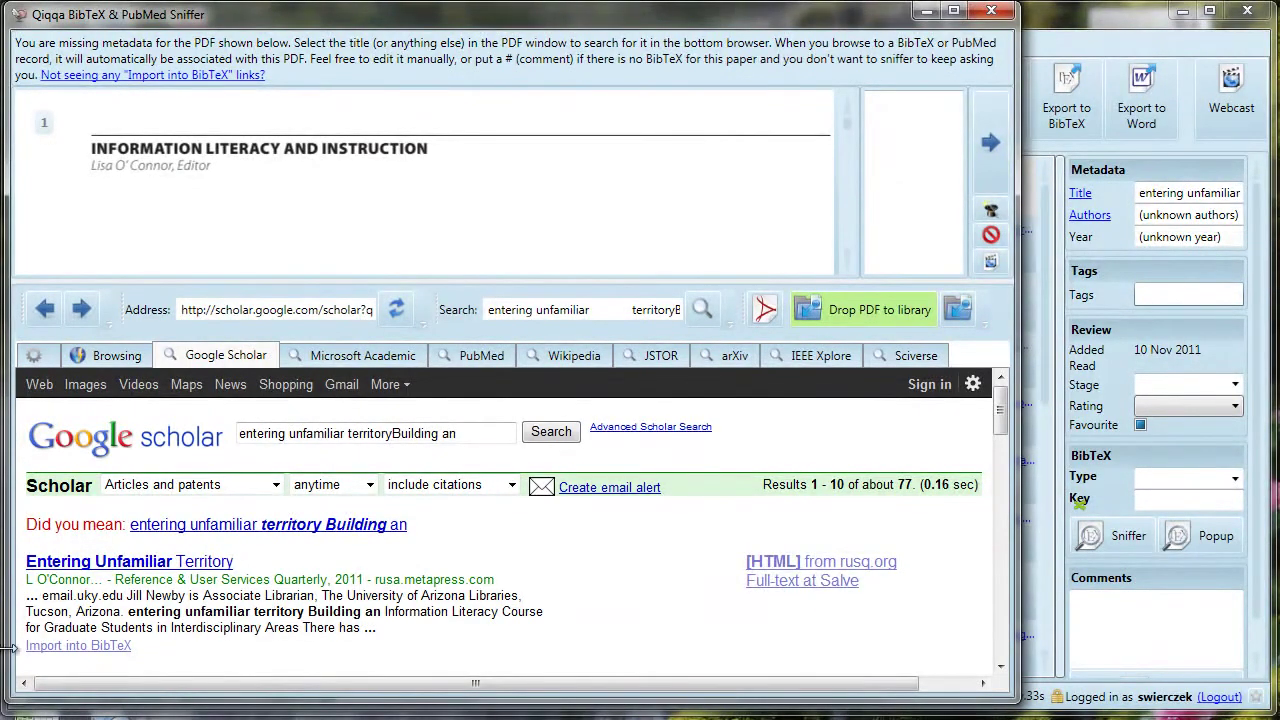
- Scroll the PDF preview to confirm the title 'Entering Unfamiliar Territory'
scroll(176, 627, "down", 3)
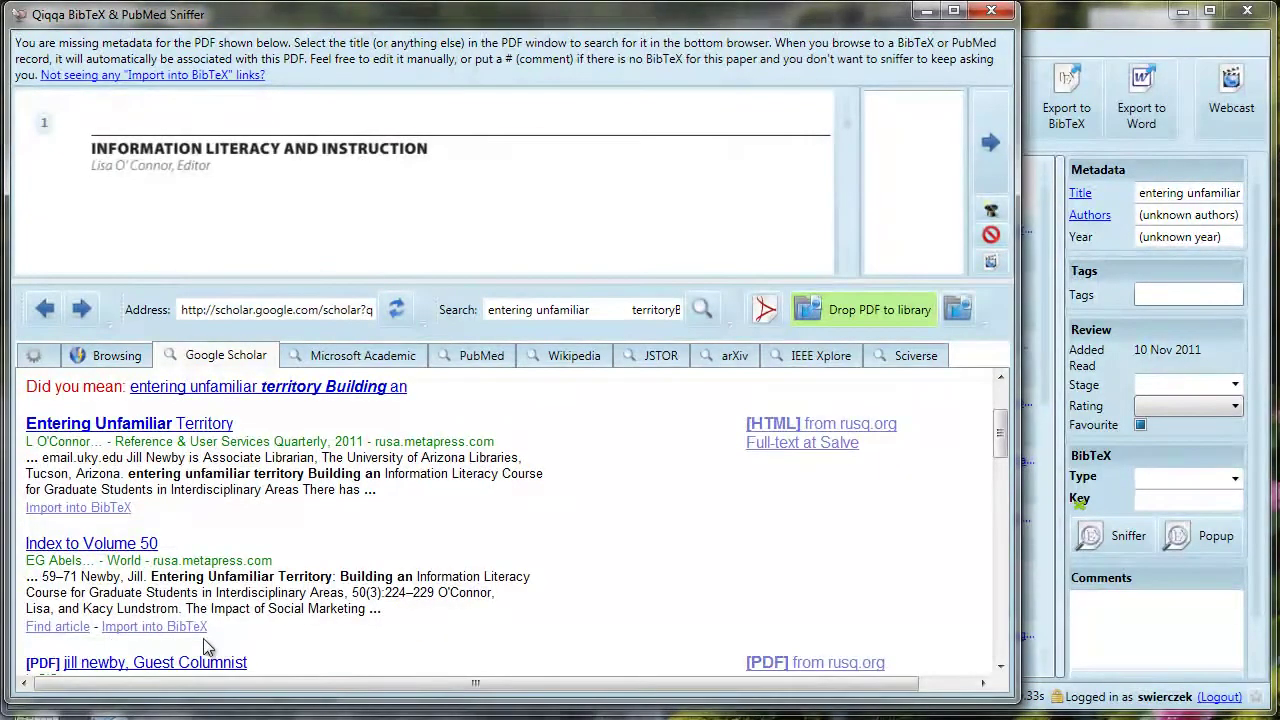
scroll(290, 632, "down", 2)
scroll(290, 632, "down", 1)
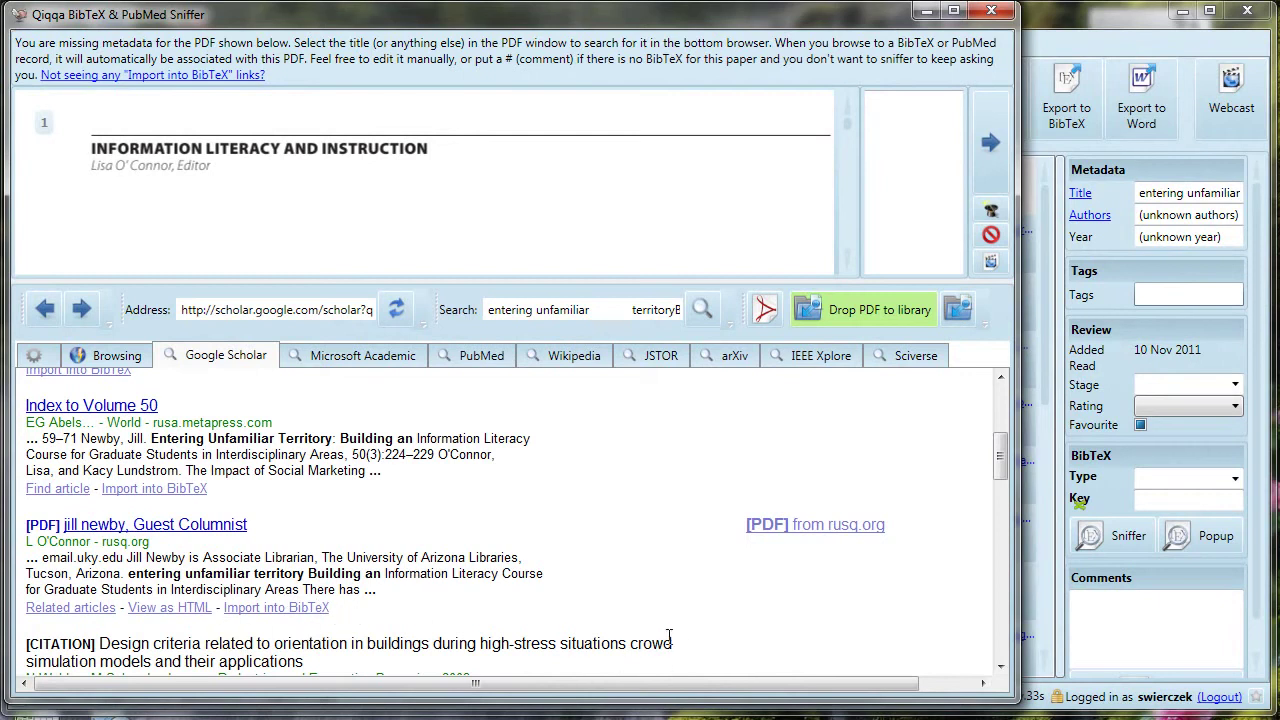
left_click(846, 264)
- Import the first Scholar result's 2011 BibTeX record for 'Entering Unfamiliar Territory'
scroll(846, 262, "down", 1)
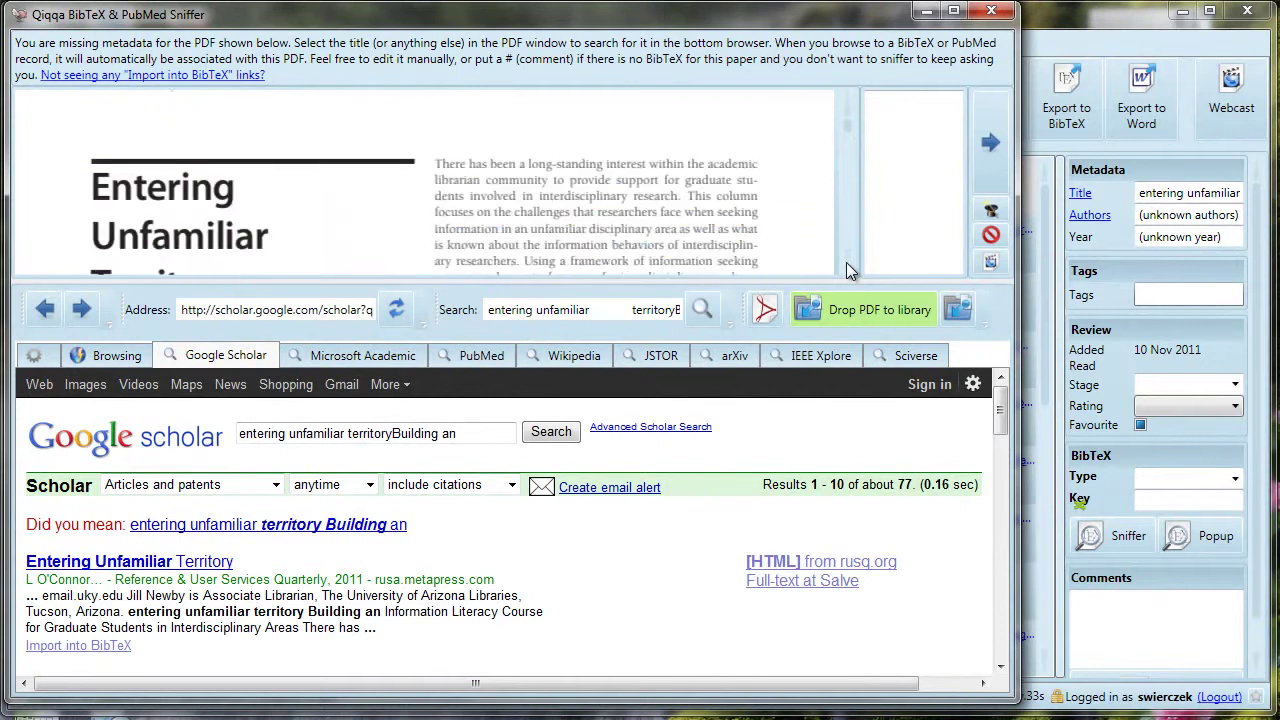
scroll(846, 262, "down", 1)
scroll(846, 262, "down", 1)
scroll(846, 262, "down", 1)
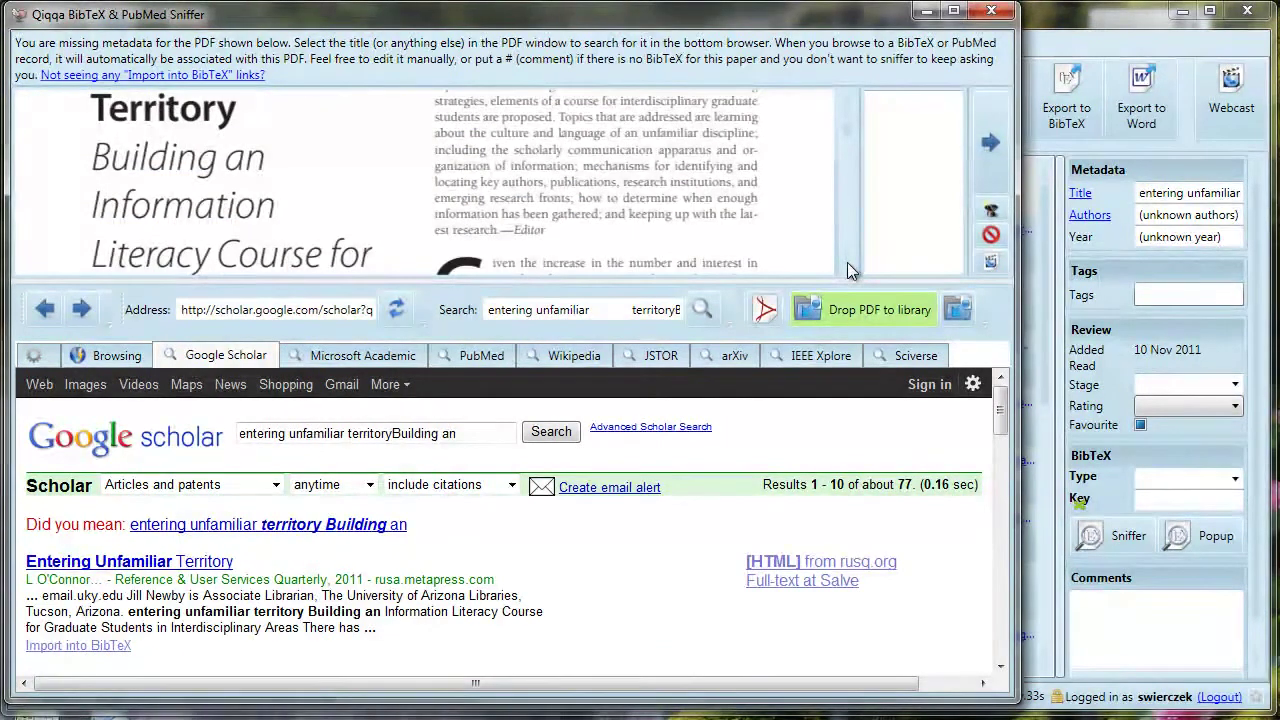
scroll(847, 262, "down", 1)
scroll(847, 262, "down", 1)
scroll(847, 262, "down", 1)
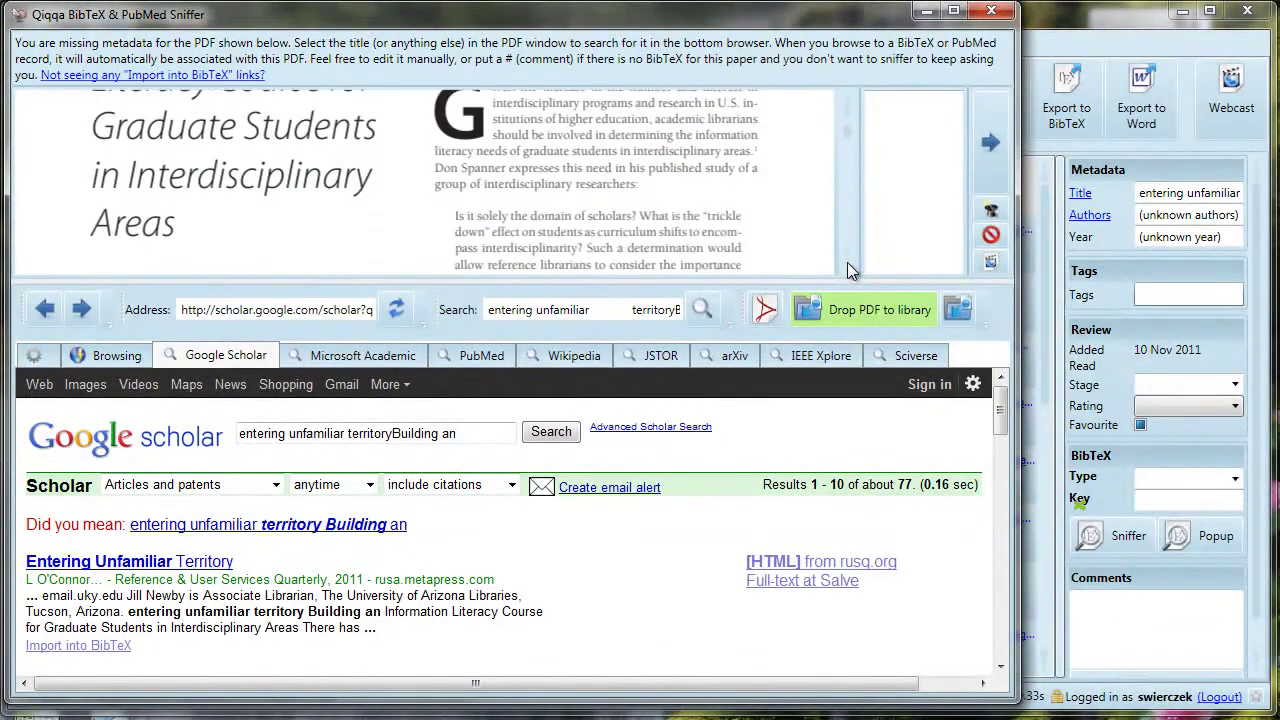
scroll(847, 262, "down", 1)
scroll(847, 262, "down", 1)
scroll(847, 262, "down", 1)
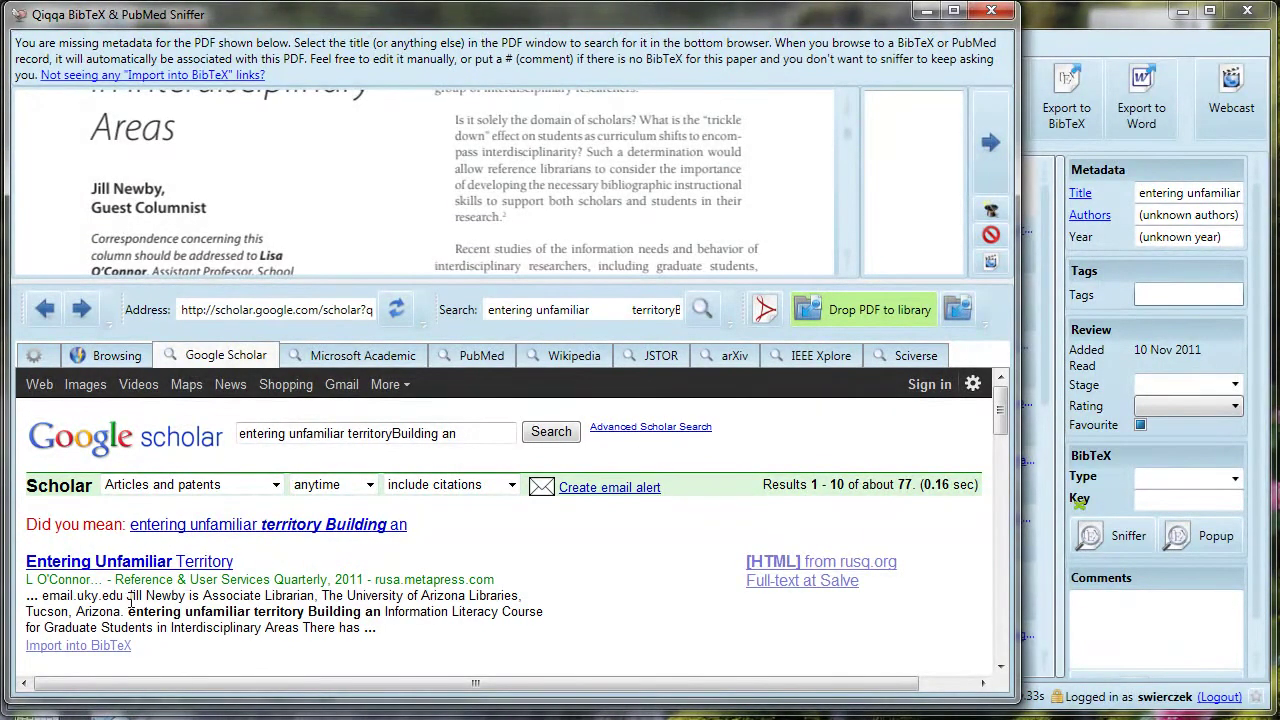
left_click(92, 647)
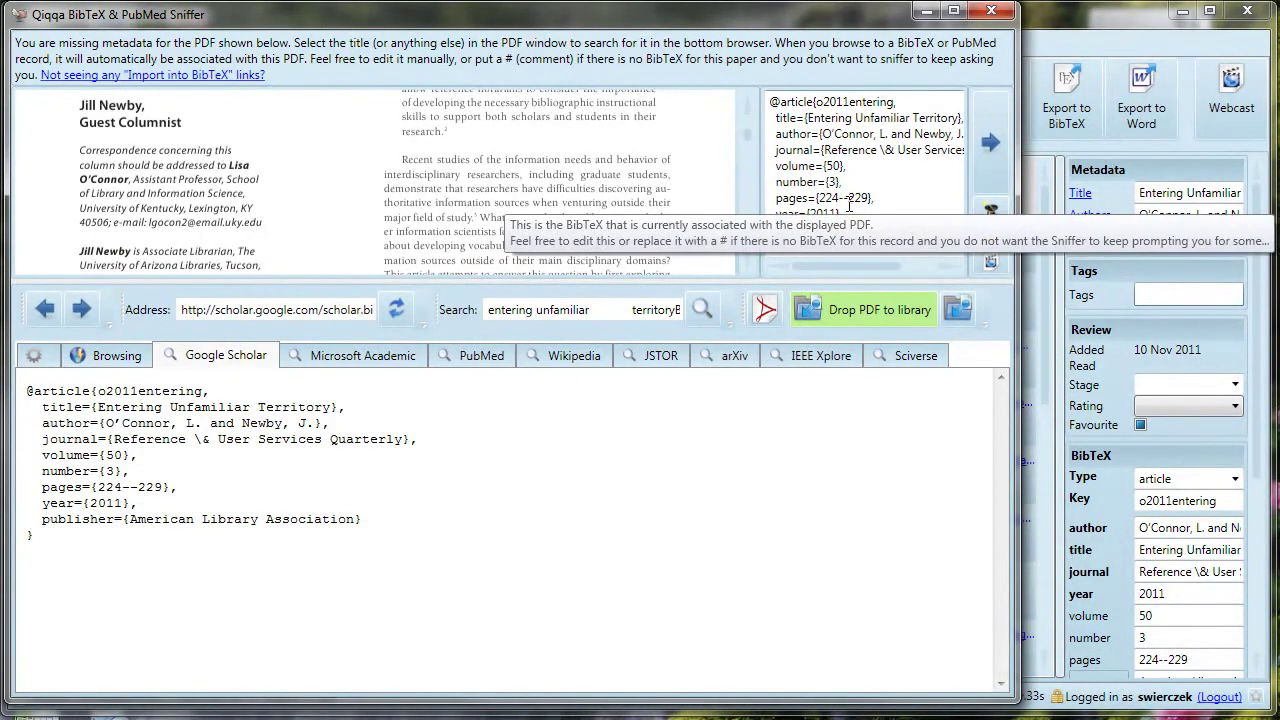
- Advance the Sniffer to the next paper missing metadata, Mackey's web development article
left_click(993, 151)
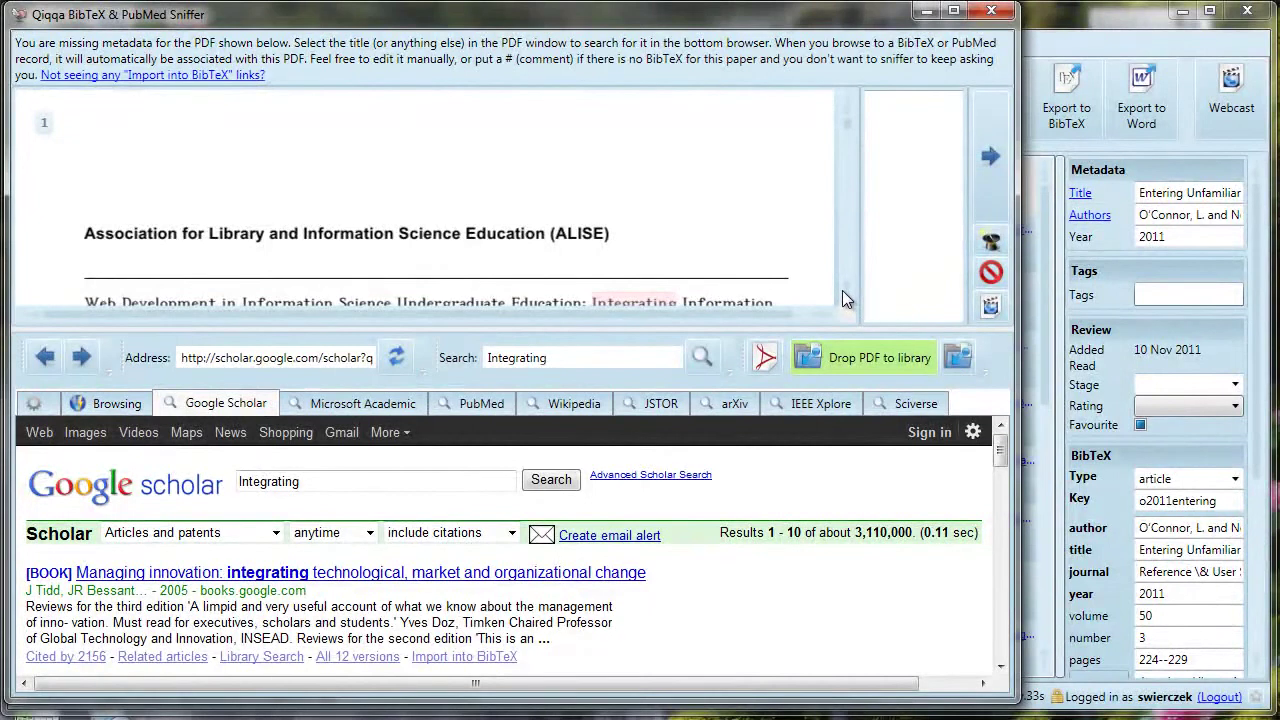
- Search Scholar for the title 'Web Development in Information Science Undergraduate Education'
scroll(842, 290, "down", 1)
scroll(846, 288, "down", 1)
scroll(846, 296, "down", 1)
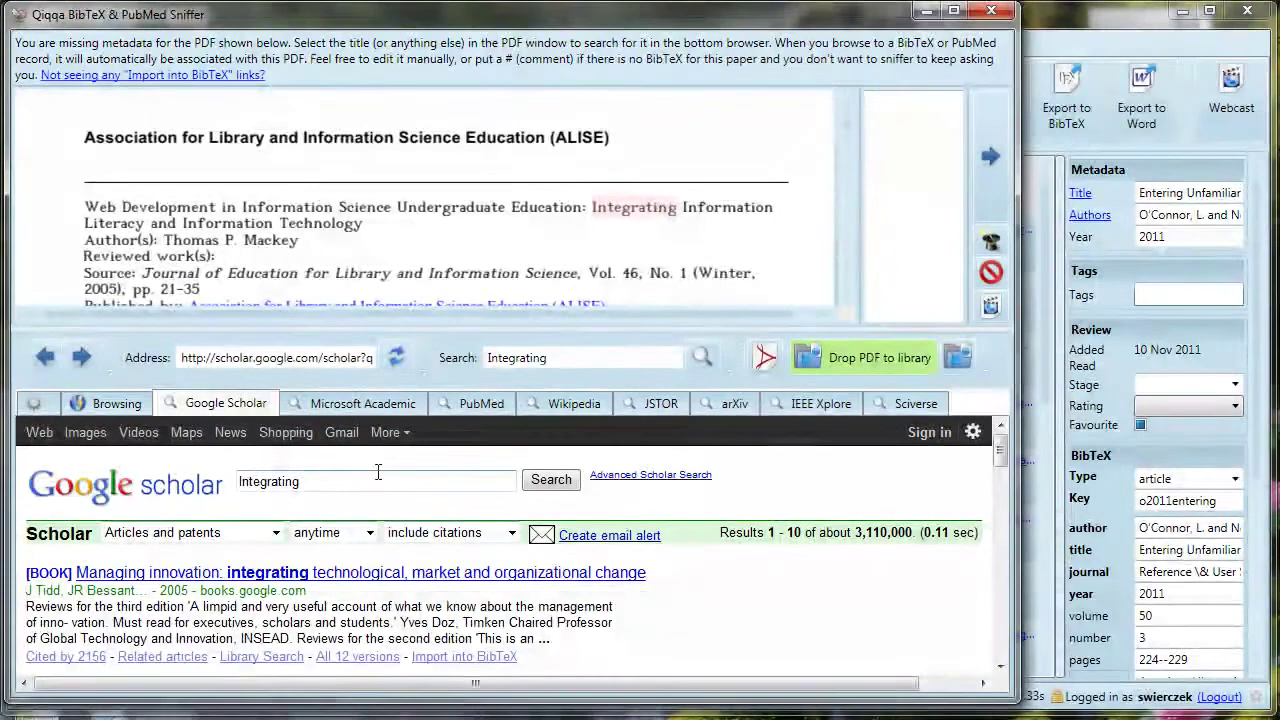
left_click_drag(378, 472, 229, 482)
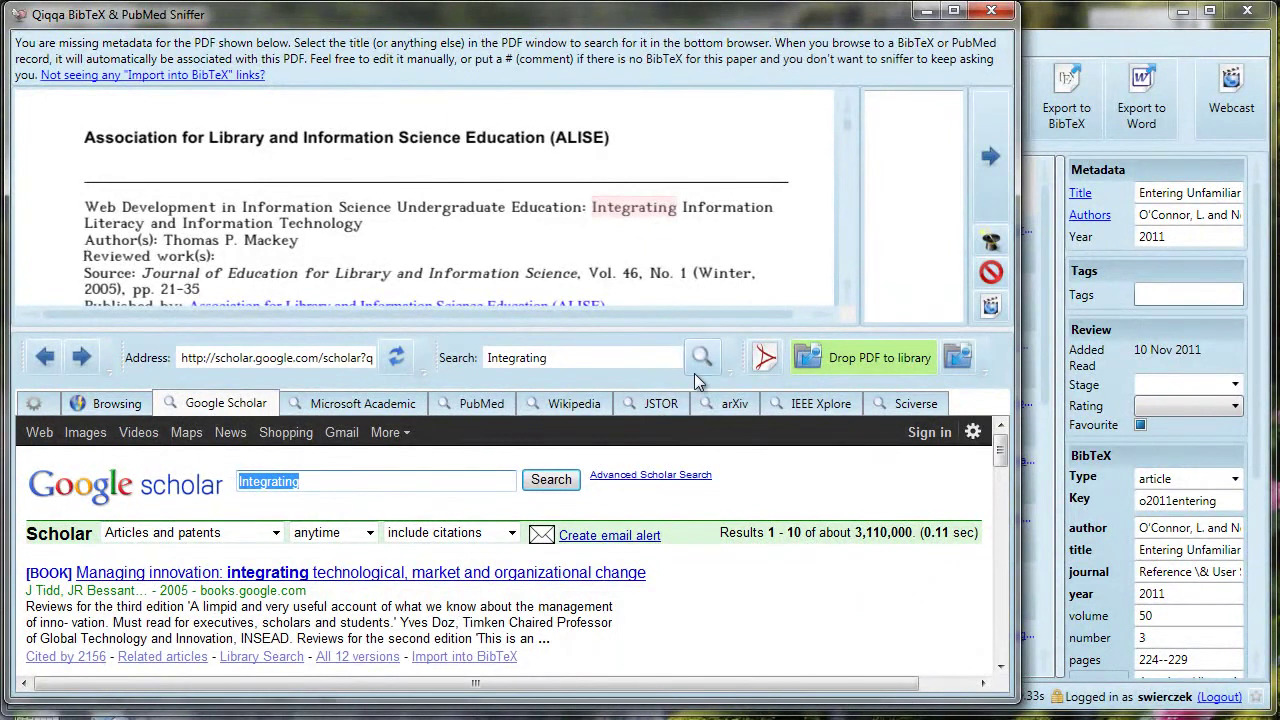
mouse_move(420, 230)
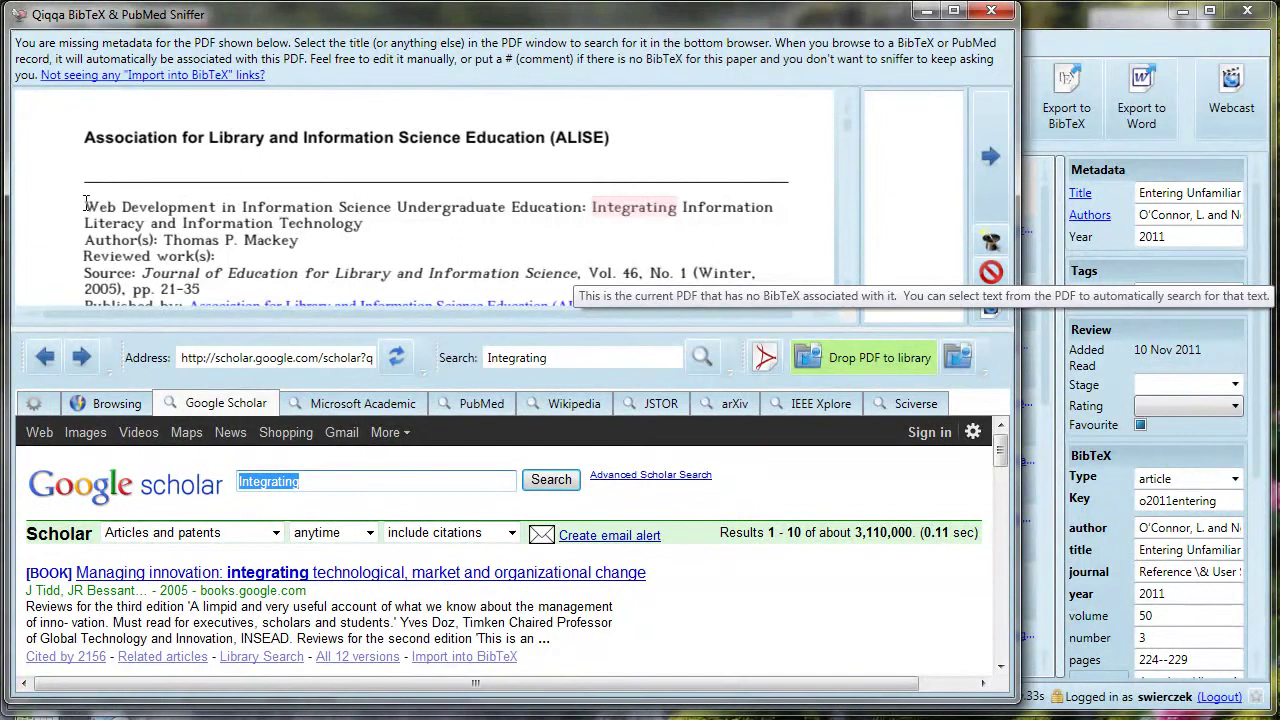
left_click_drag(85, 203, 362, 225)
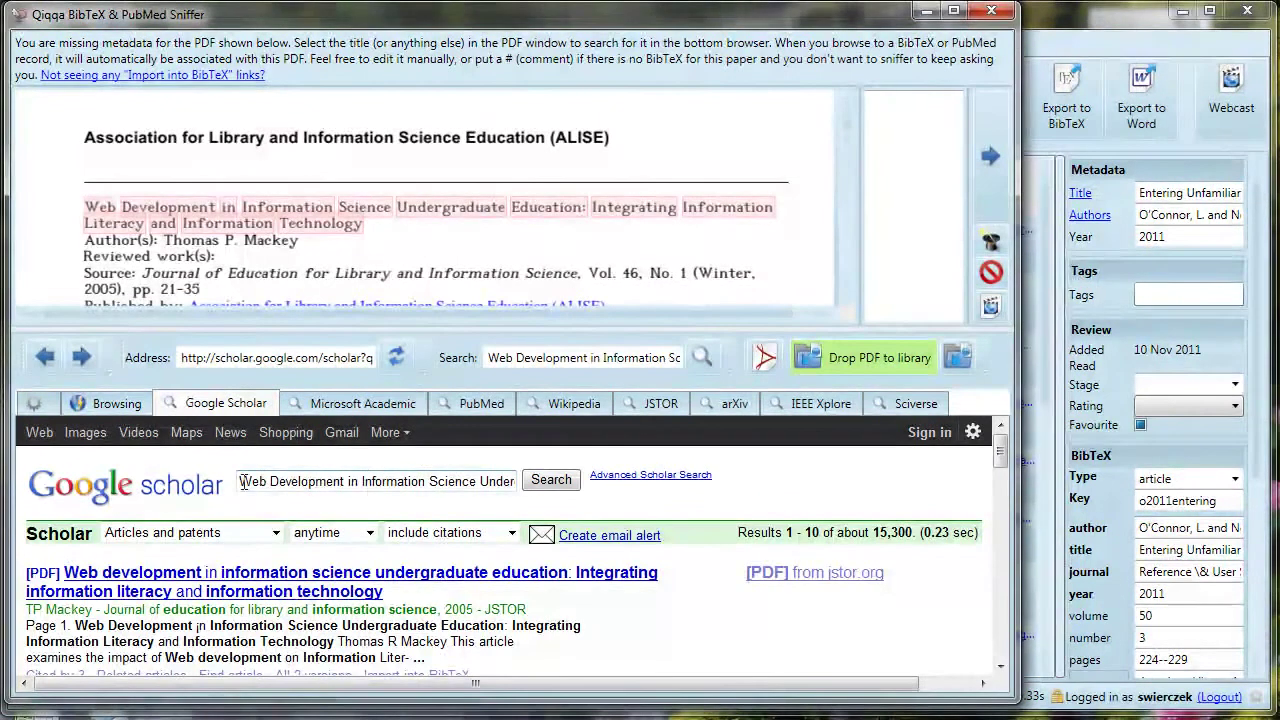
- Import Mackey's 2005 BibTeX record and advance the Sniffer to the next paper
left_click_drag(241, 481, 545, 500)
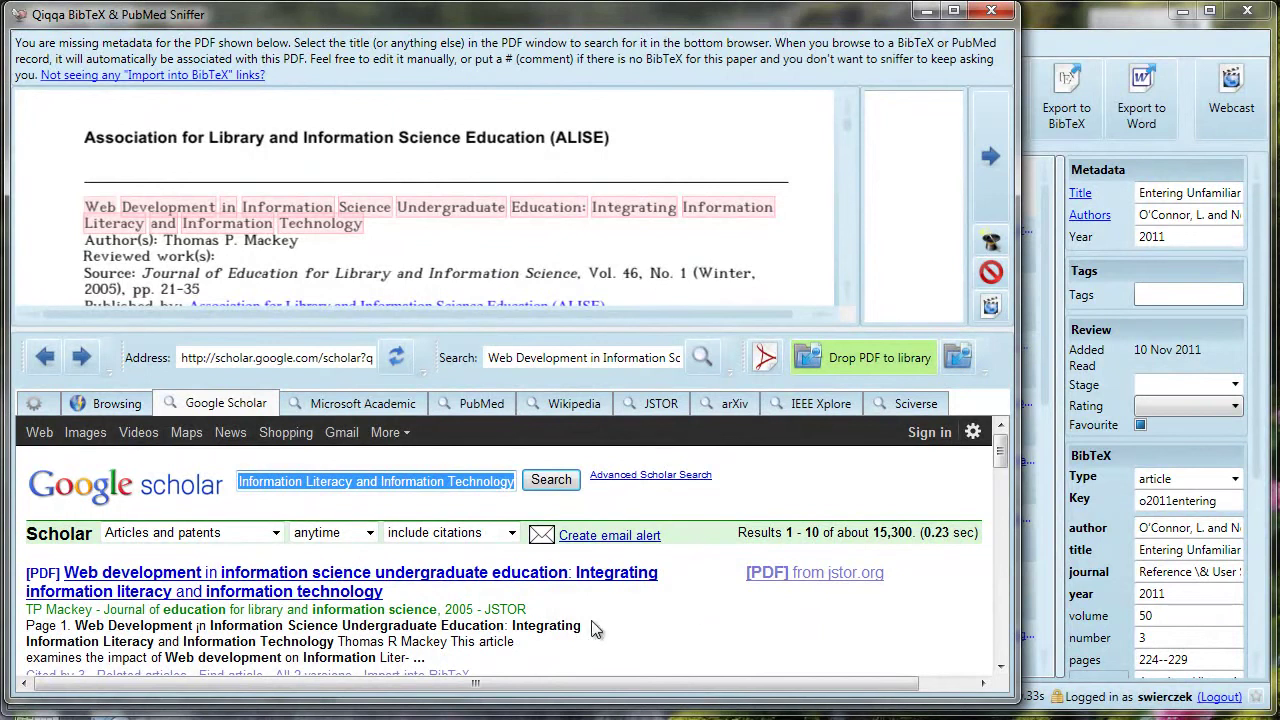
scroll(538, 606, "down", 1)
scroll(538, 606, "down", 1)
scroll(535, 606, "down", 1)
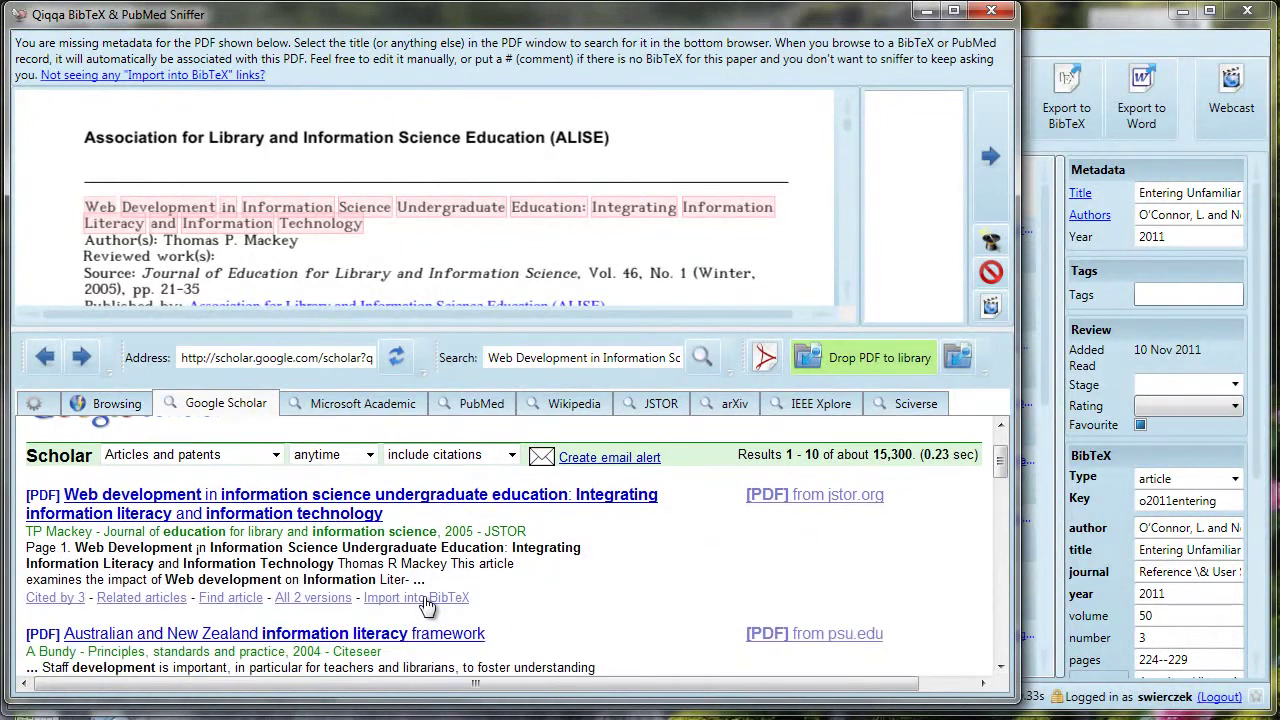
left_click(427, 597)
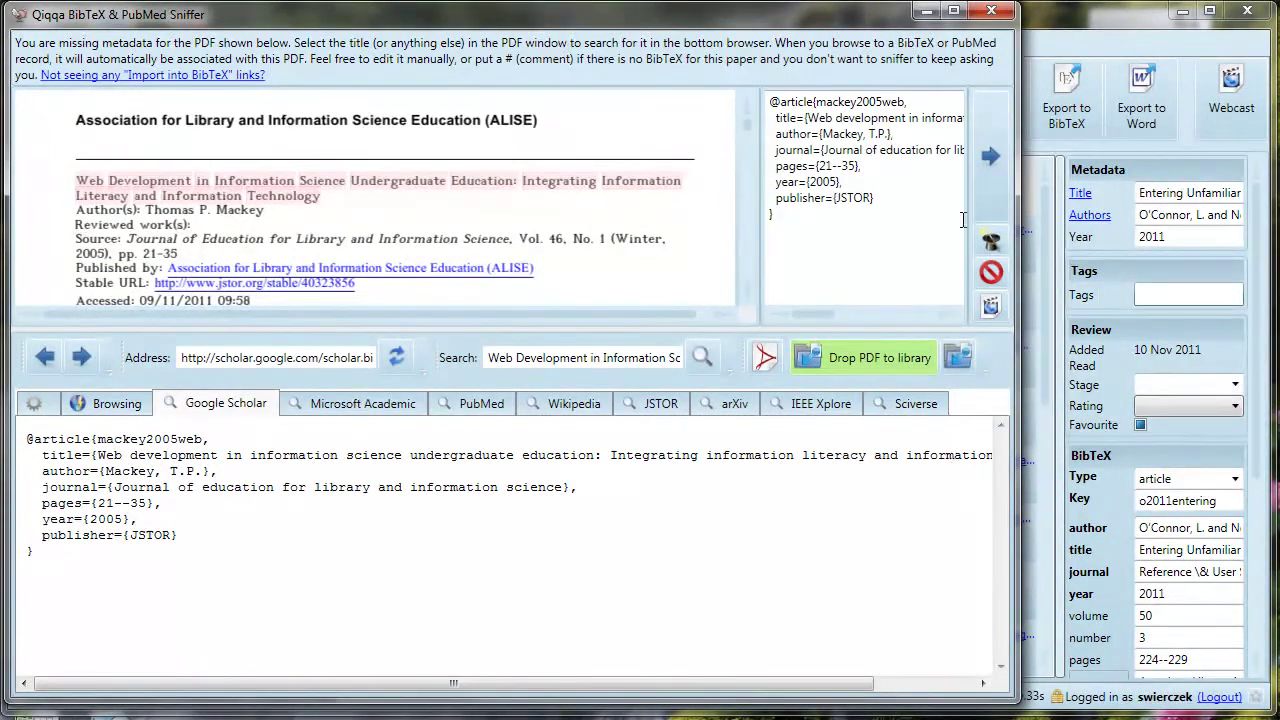
left_click(990, 156)
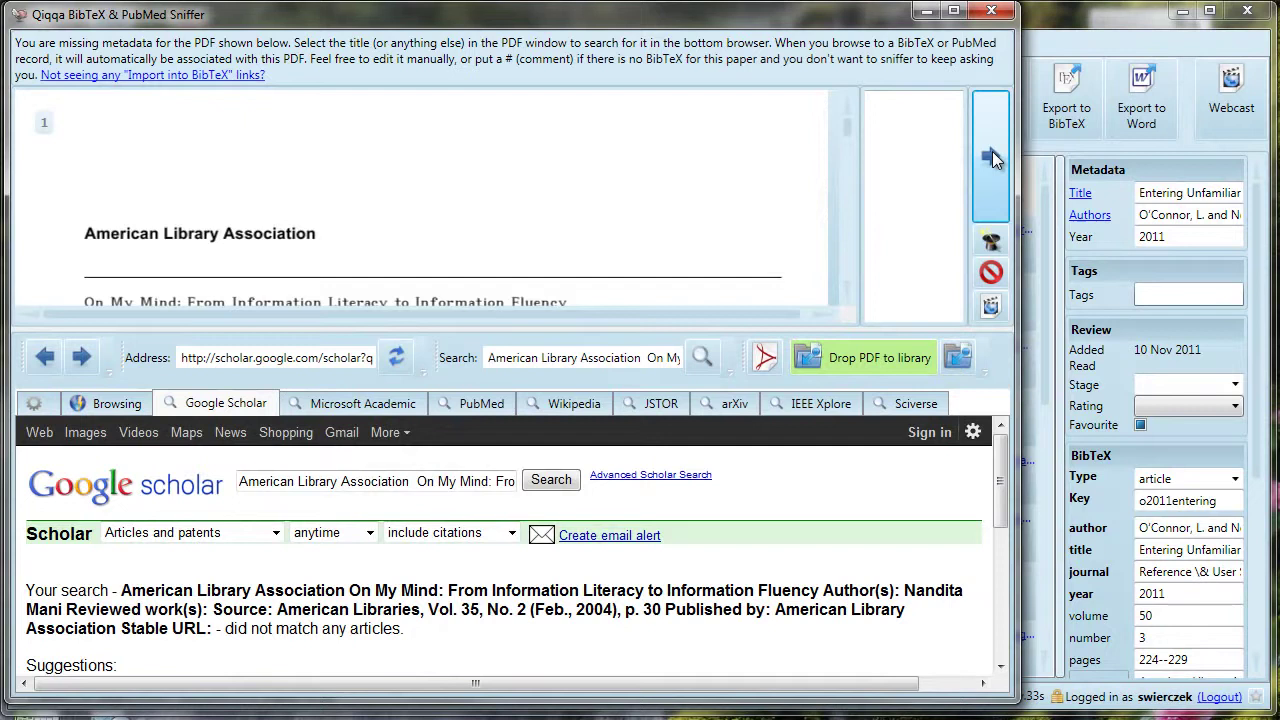
- Skip an unmatched paper and import the Contradictory Coupling citation as BibTeX
left_click(992, 151)
left_click_drag(479, 594, 33, 561)
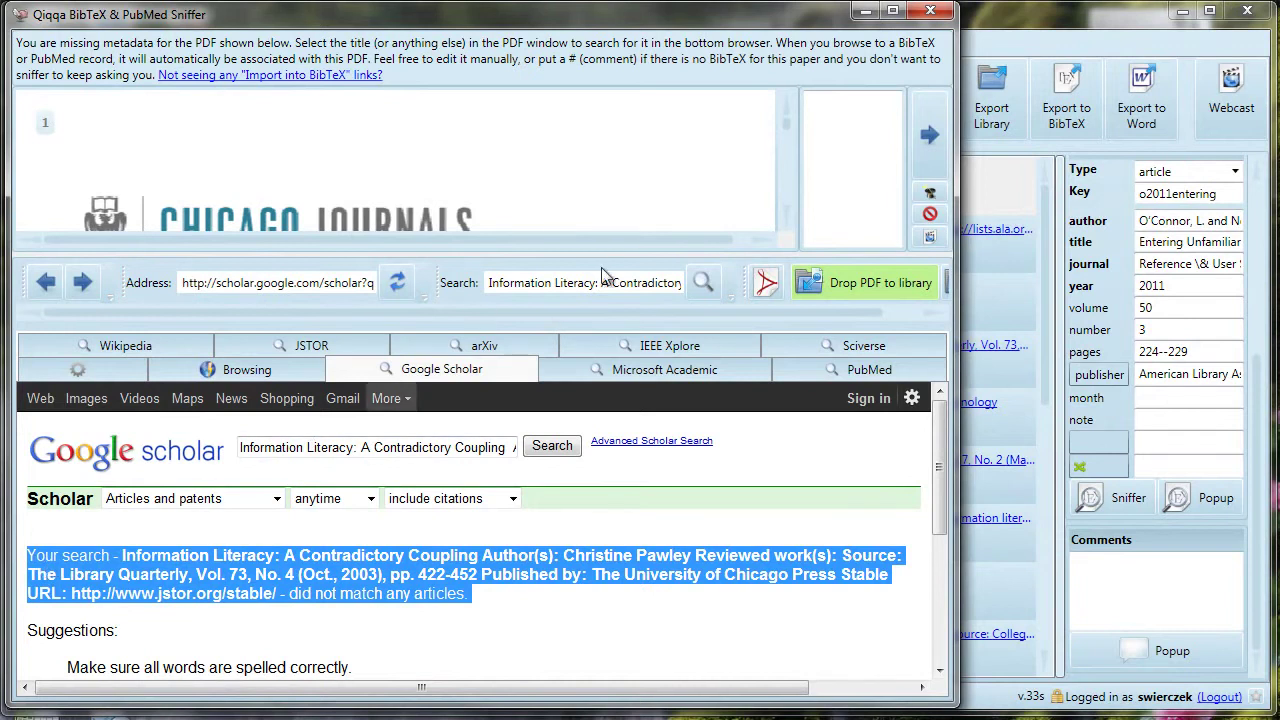
scroll(787, 224, "down", 1)
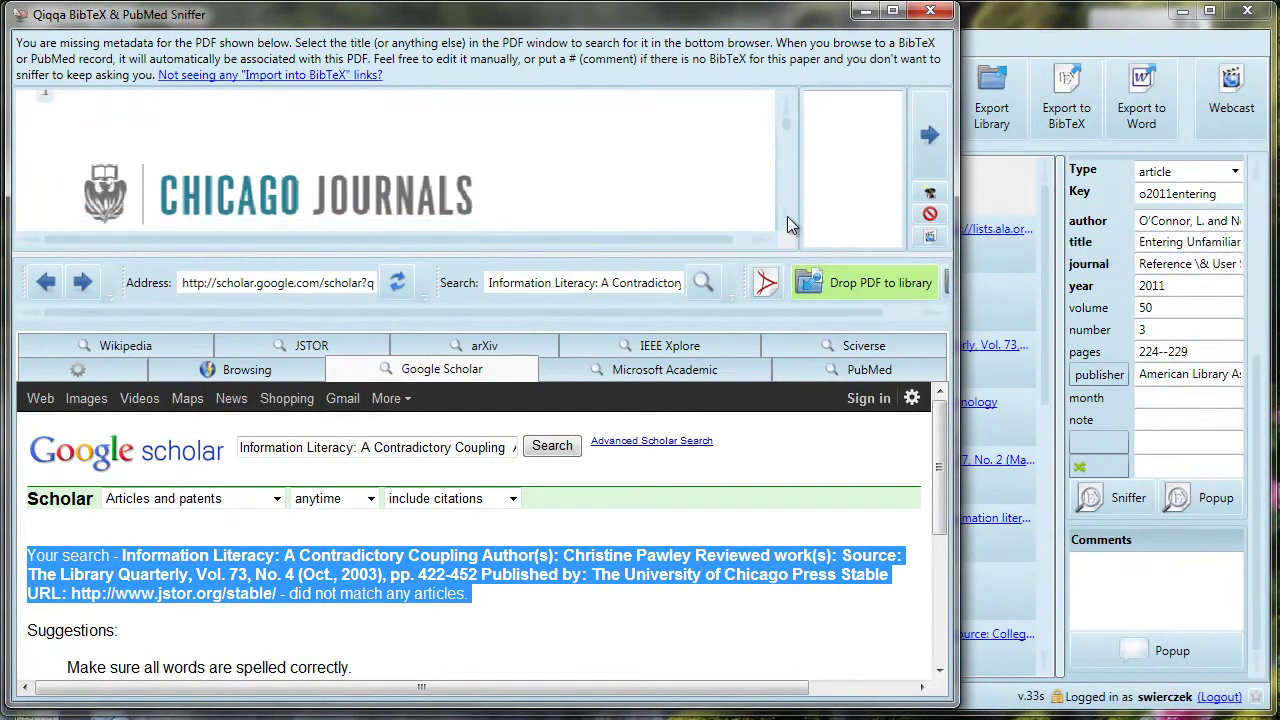
scroll(787, 216, "down", 1)
scroll(787, 216, "down", 2)
scroll(787, 216, "down", 2)
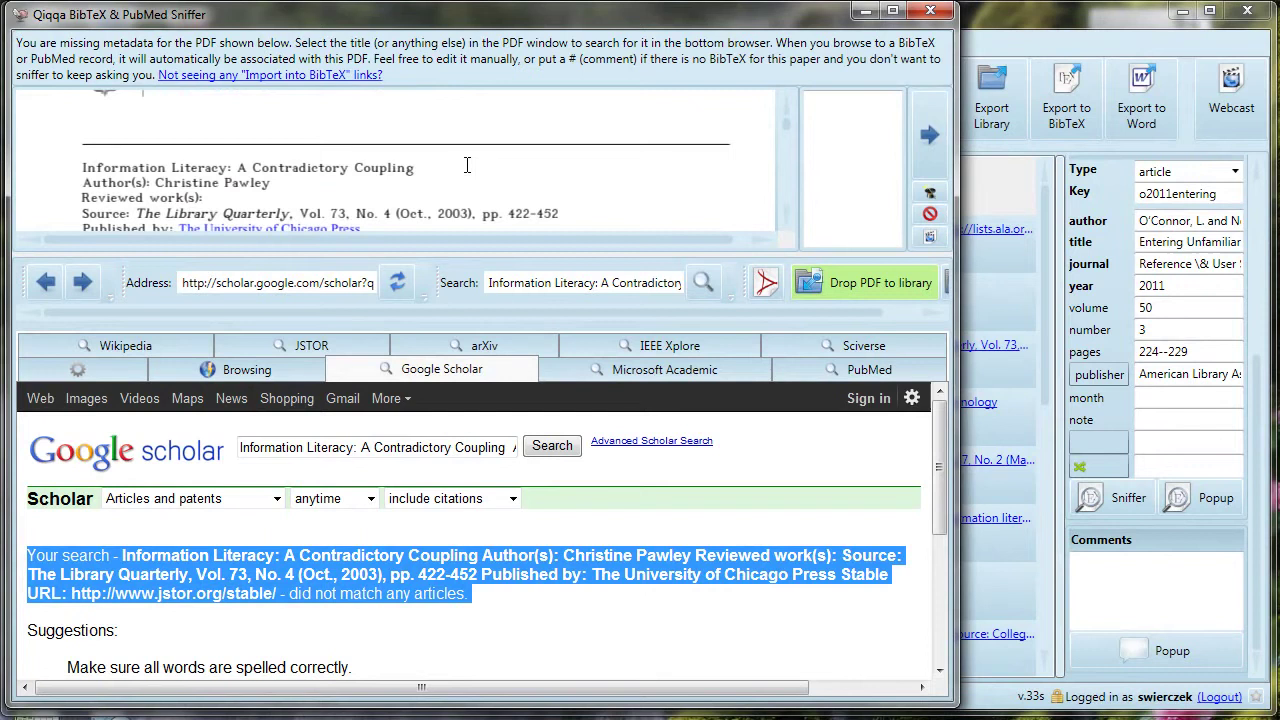
left_click_drag(417, 168, 82, 168)
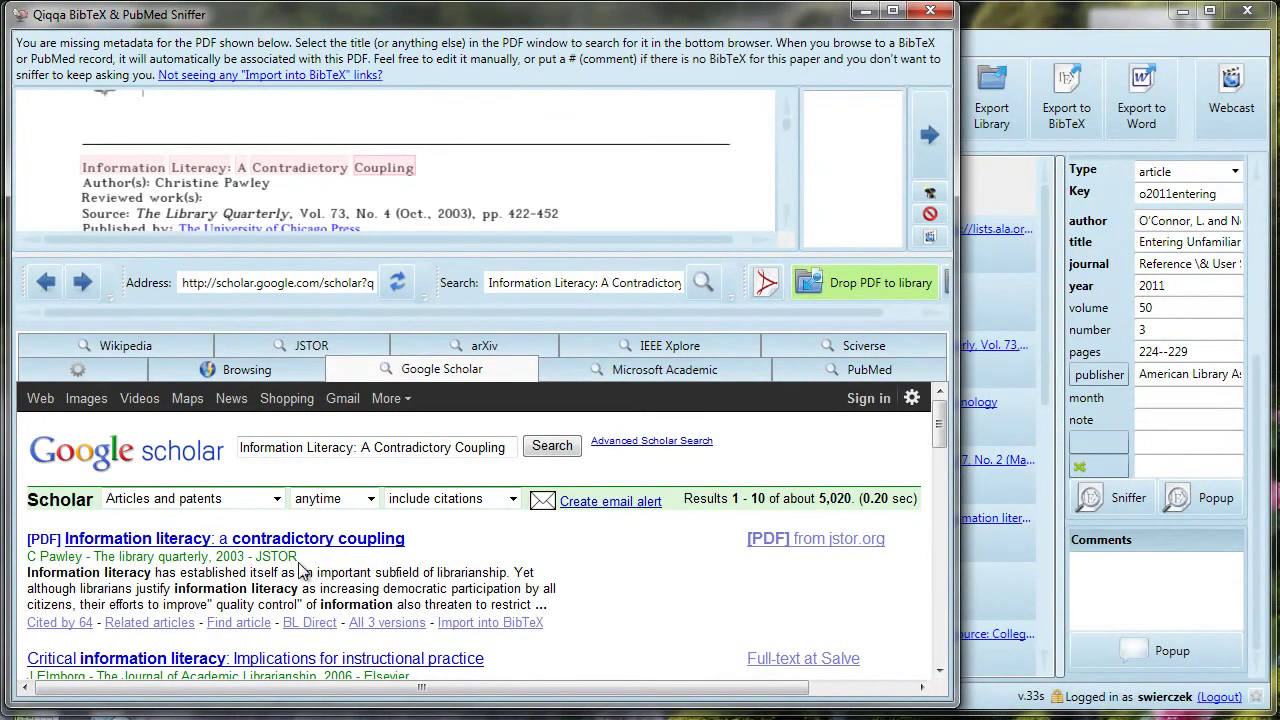
left_click(483, 624)
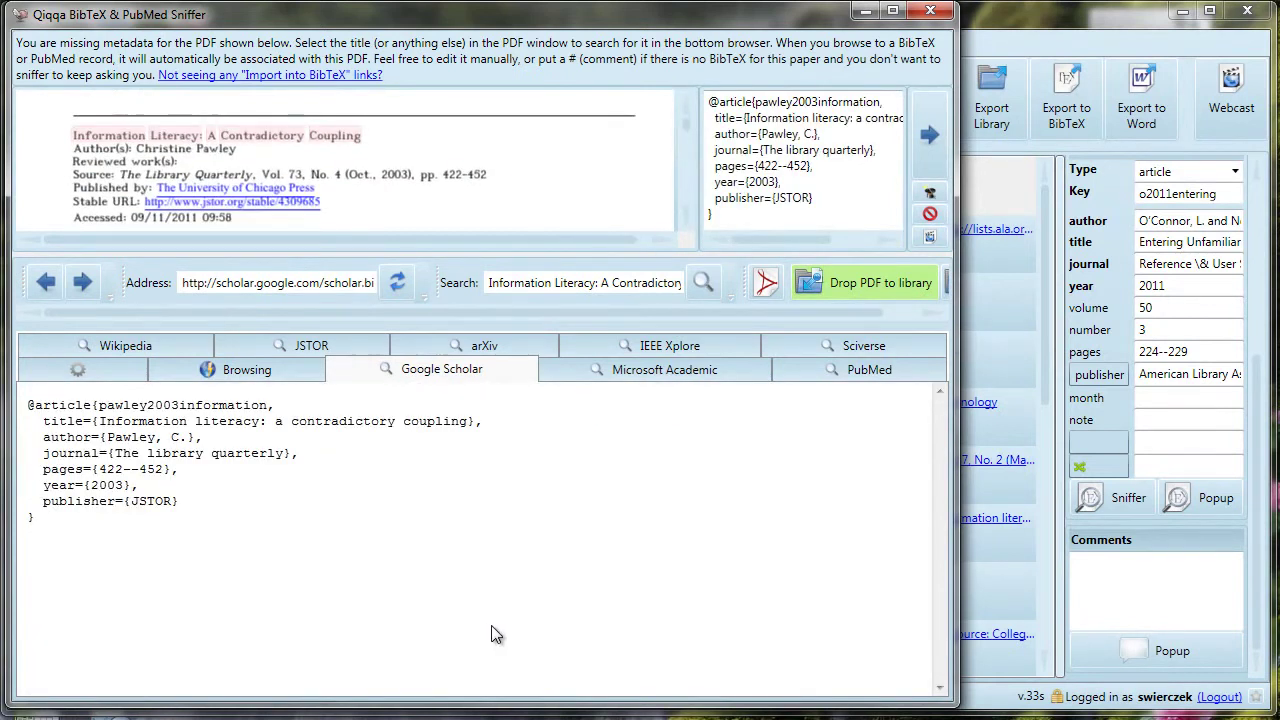
- Import Wood and Doyle's 2002 Economic Literacy BibTeX from the first result and advance
left_click(925, 150)
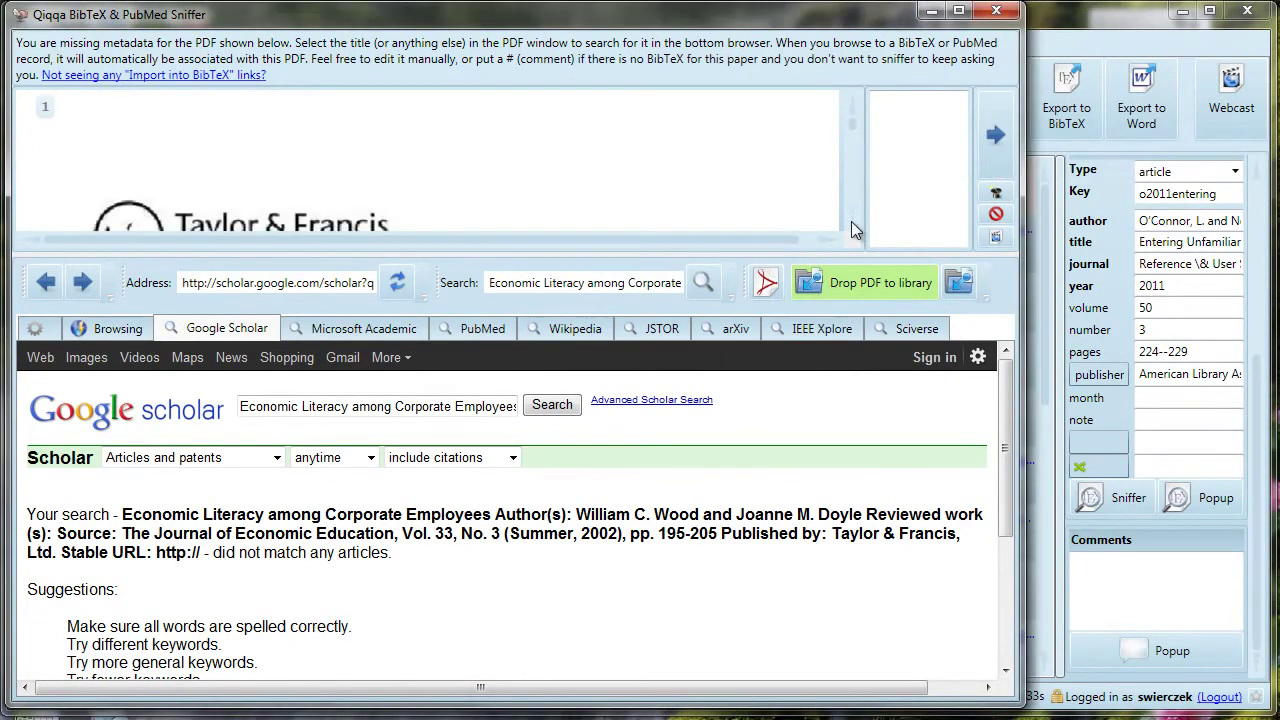
scroll(851, 221, "down", 5)
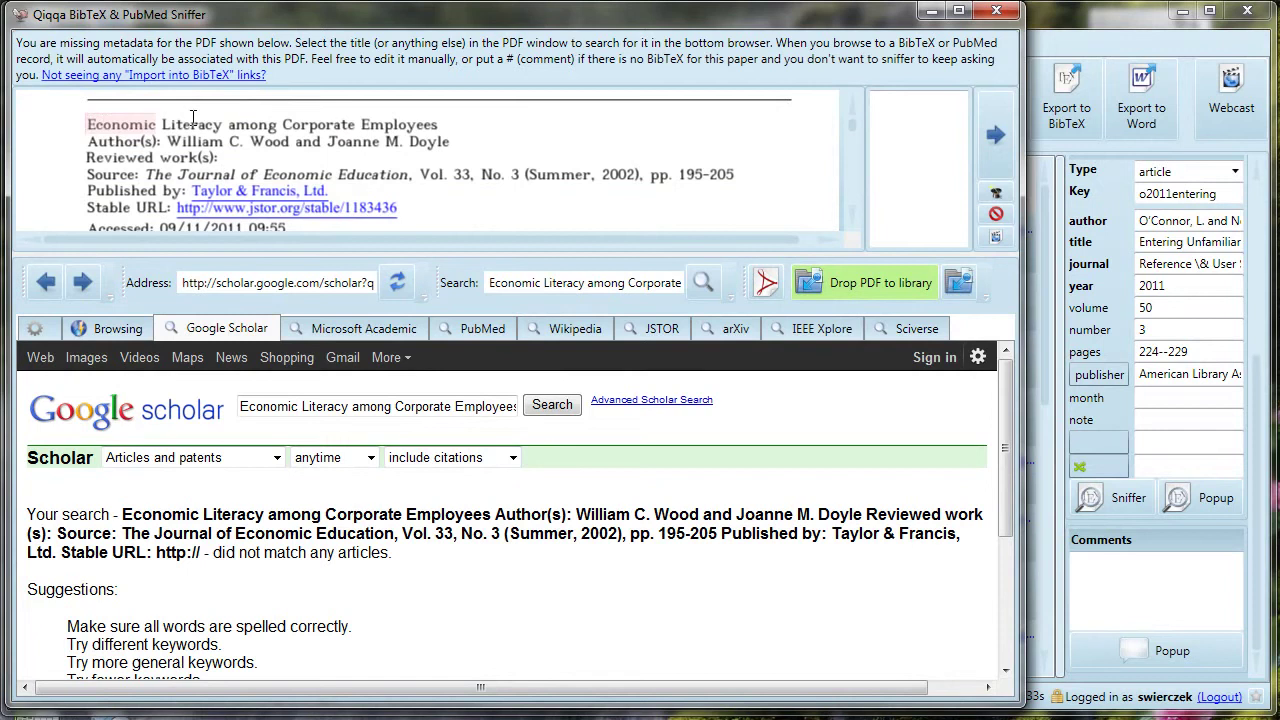
left_click_drag(90, 124, 437, 124)
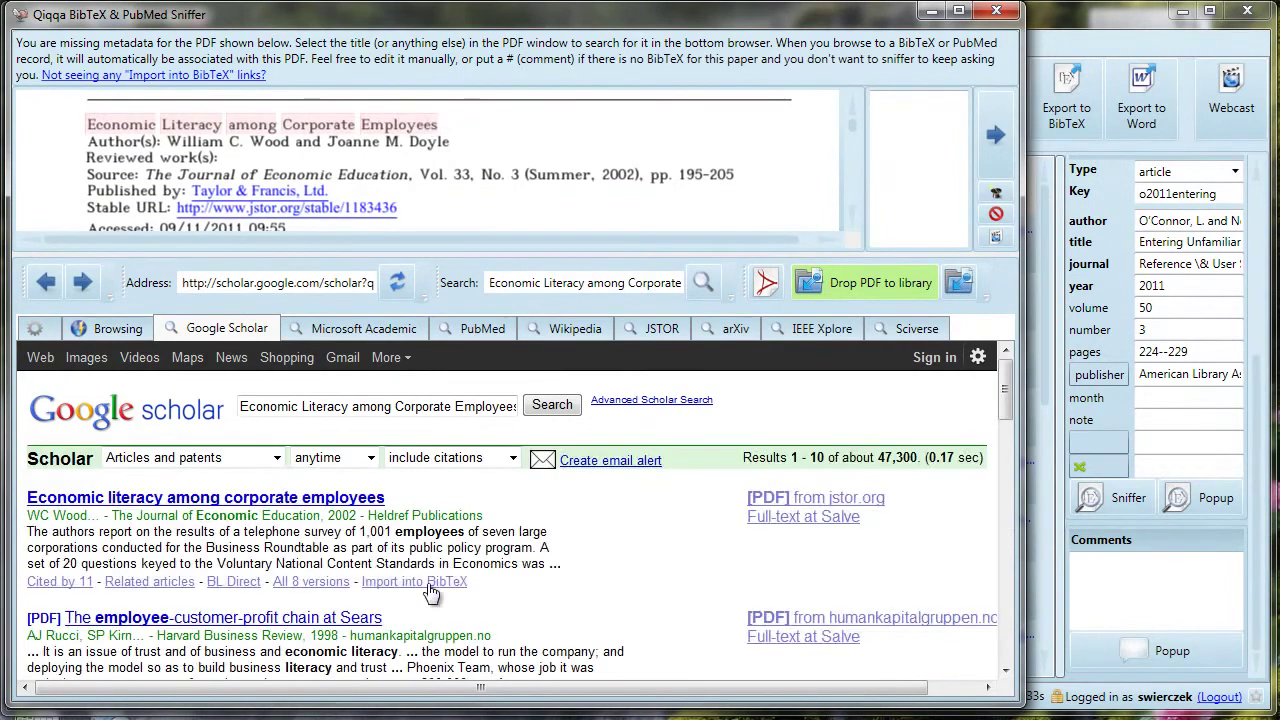
left_click(427, 582)
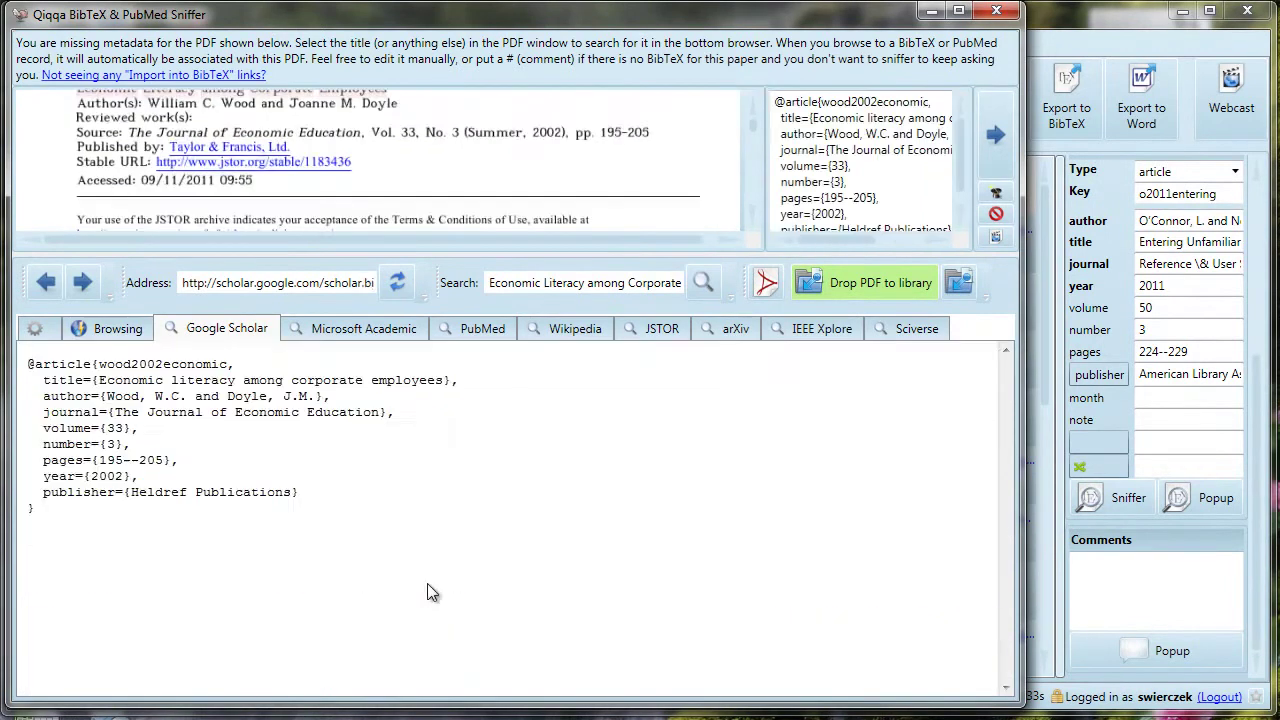
left_click(995, 136)
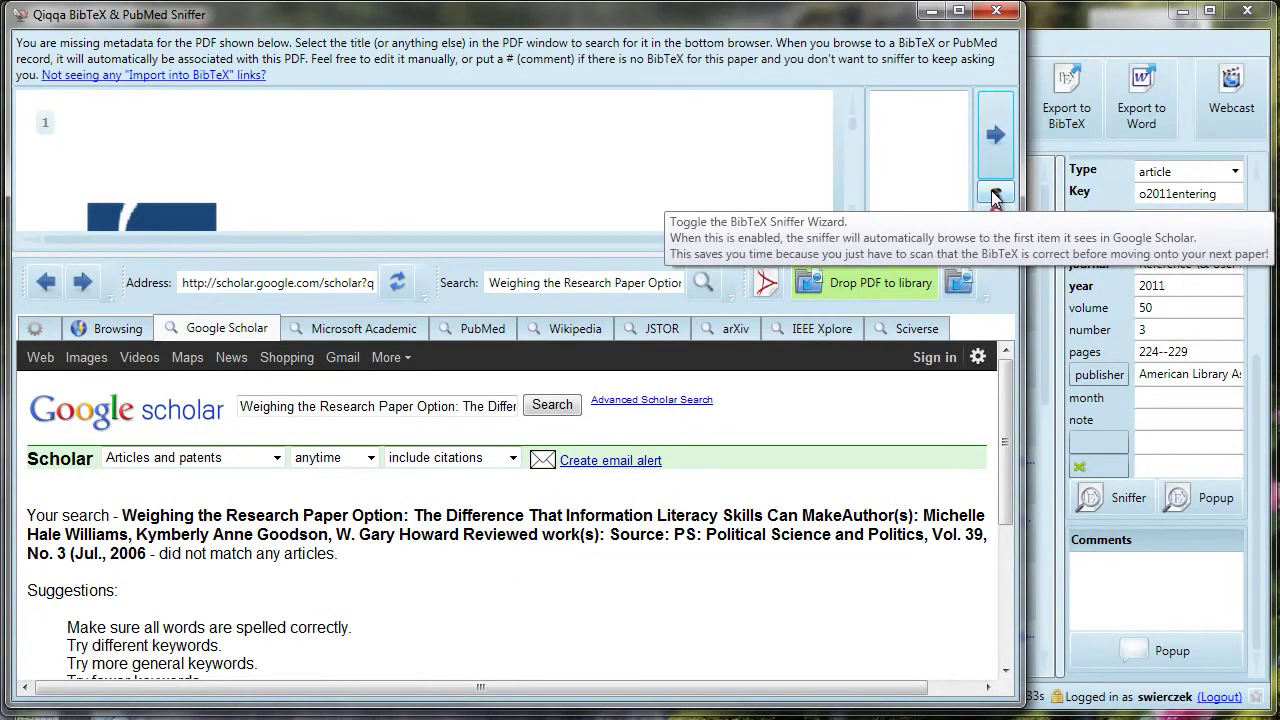
- Turn on the Sniffer Wizard so it browses to the first search result automatically
left_click(993, 197)
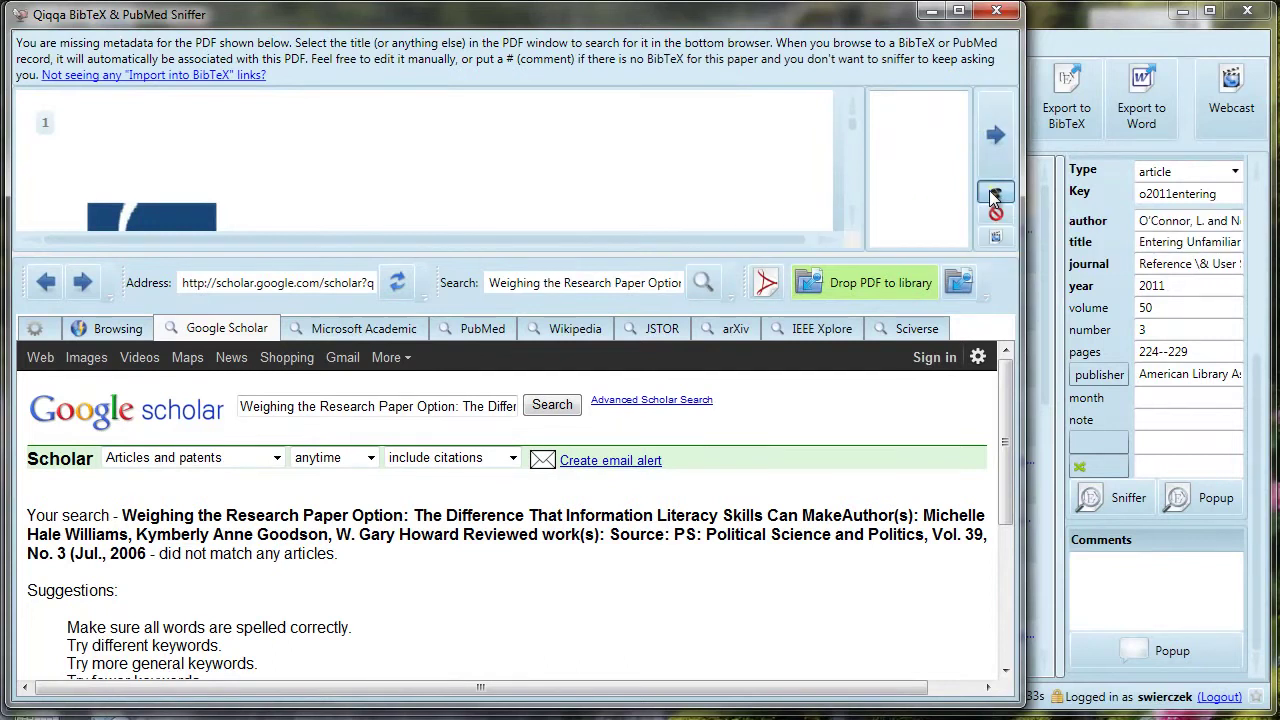
scroll(423, 168, "down", 1)
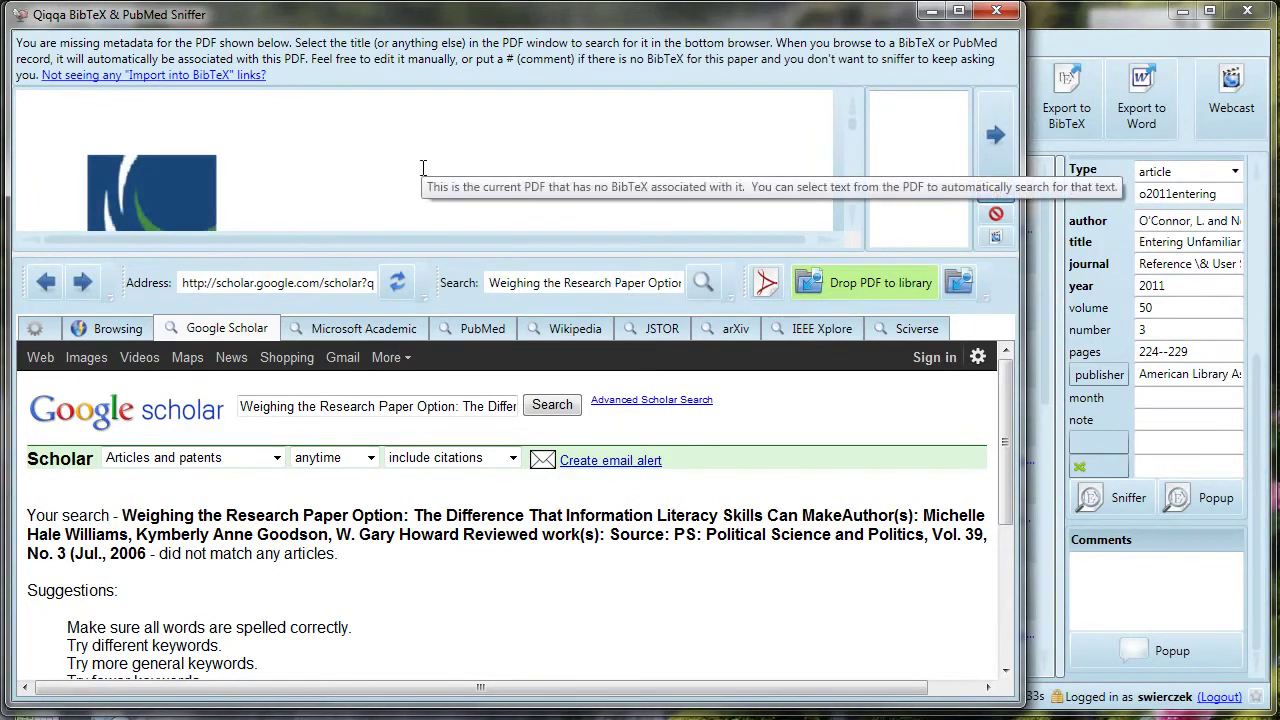
scroll(423, 168, "down", 1)
scroll(420, 170, "down", 3)
scroll(416, 172, "up", 1)
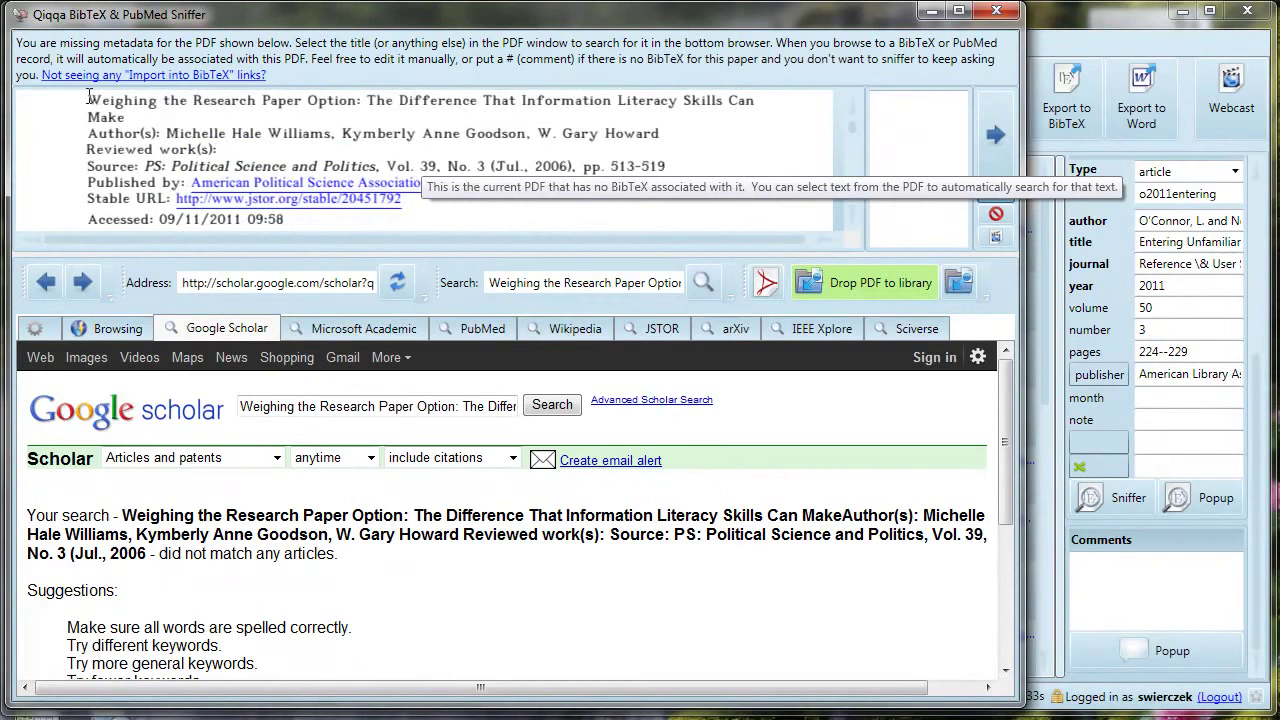
- Search the full 'Weighing the Research Paper Option' title, accept williams2006weighing BibTeX, and advance
left_click_drag(90, 98, 136, 116)
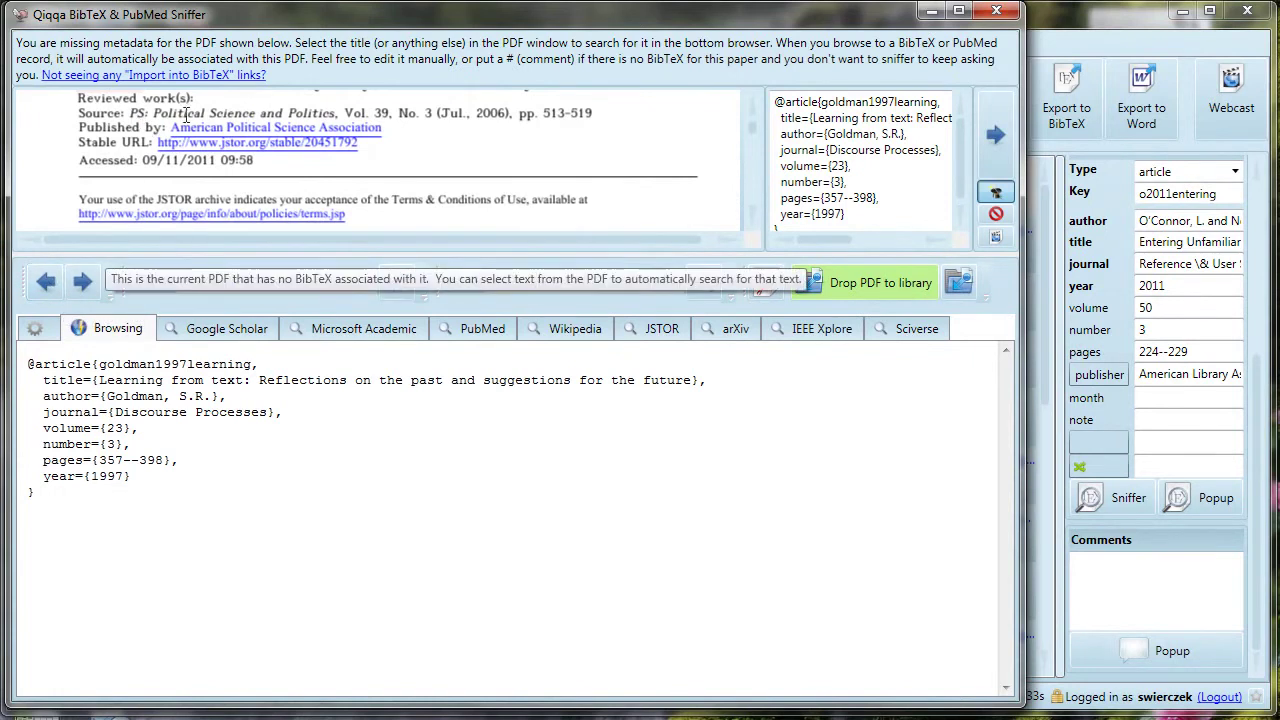
double_click(409, 111)
scroll(409, 130, "up", 2)
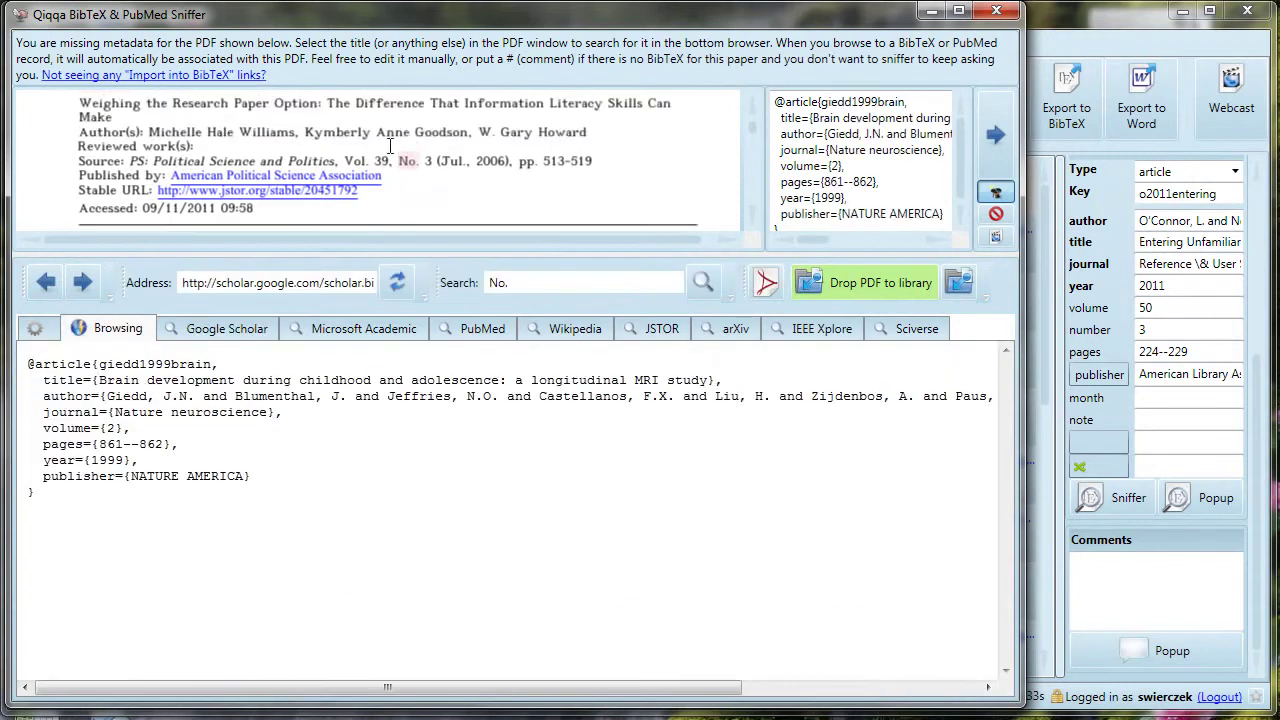
left_click_drag(120, 162, 80, 150)
double_click(85, 148)
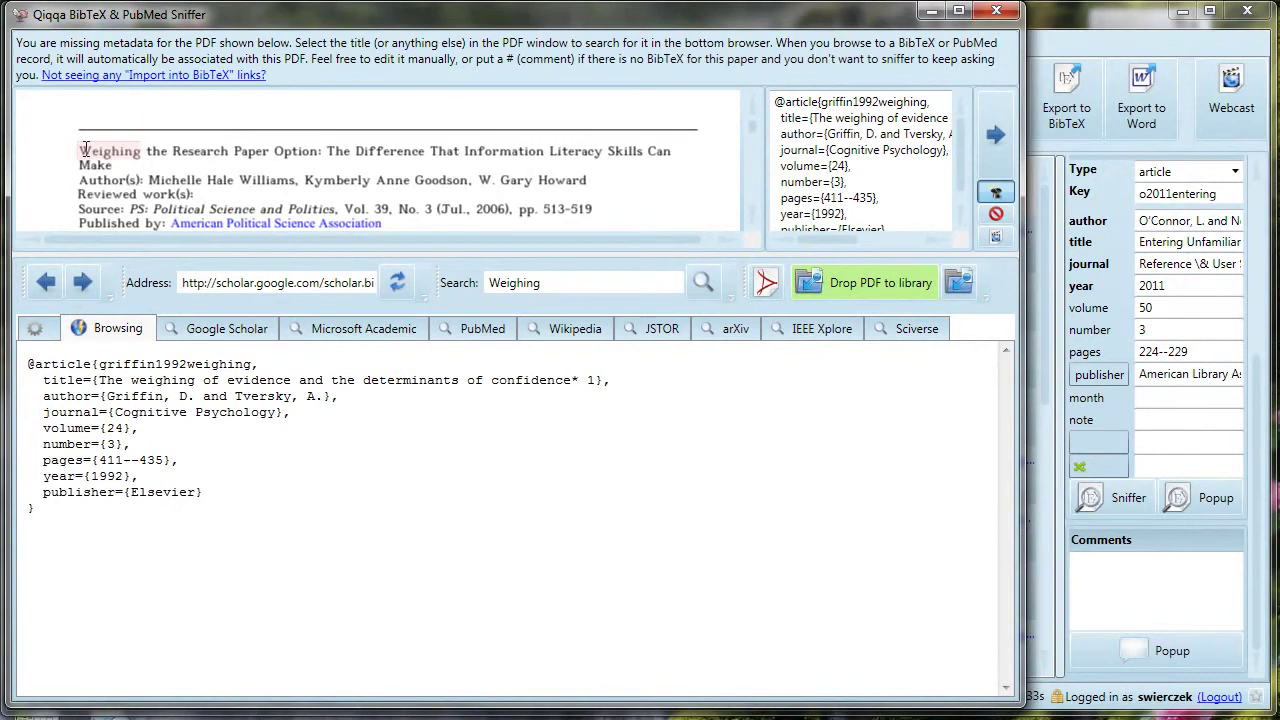
left_click_drag(84, 148, 625, 152)
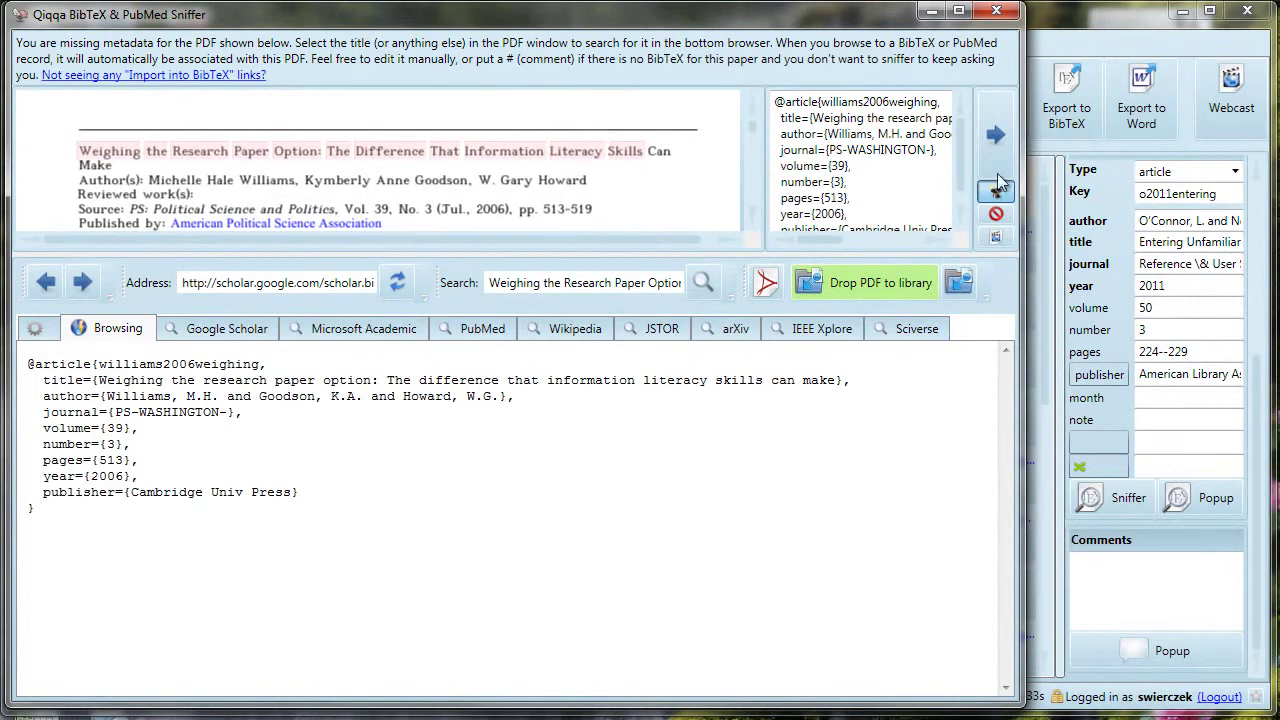
left_click(990, 150)
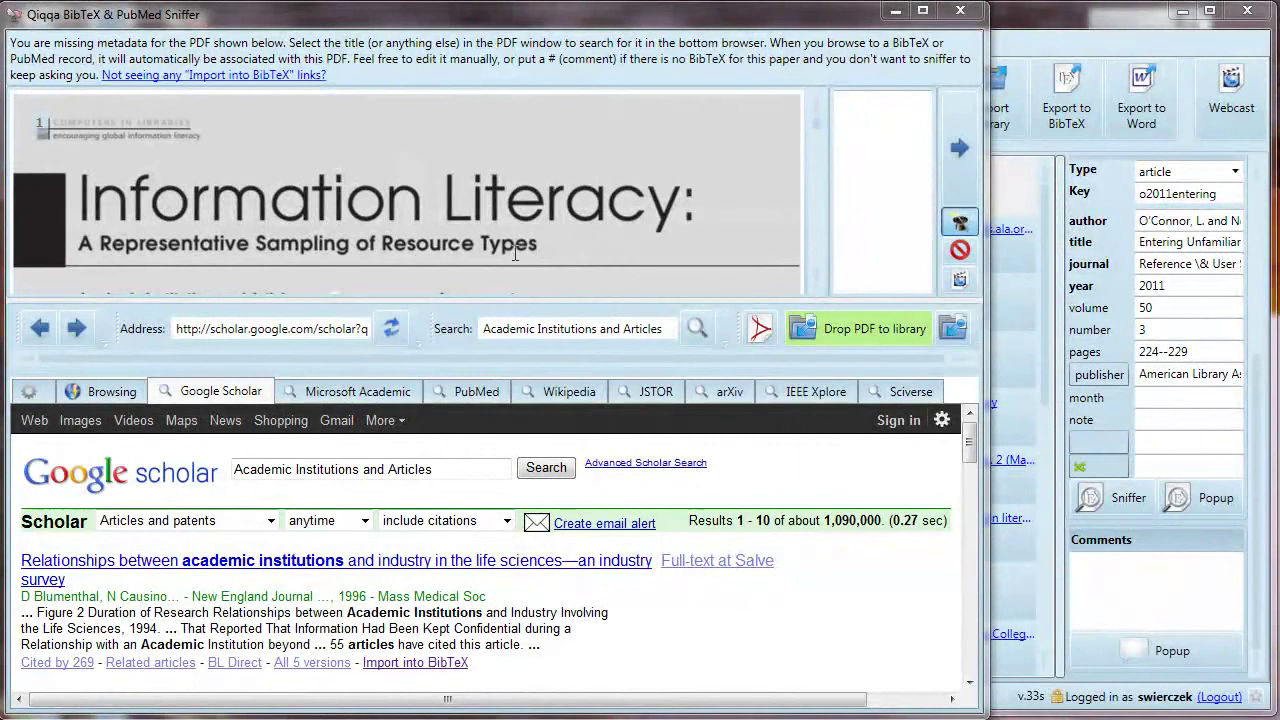
- Search Scholar for the Information Literacy title, ending the query with 'Computer in libraries'
left_click_drag(90, 200, 523, 256)
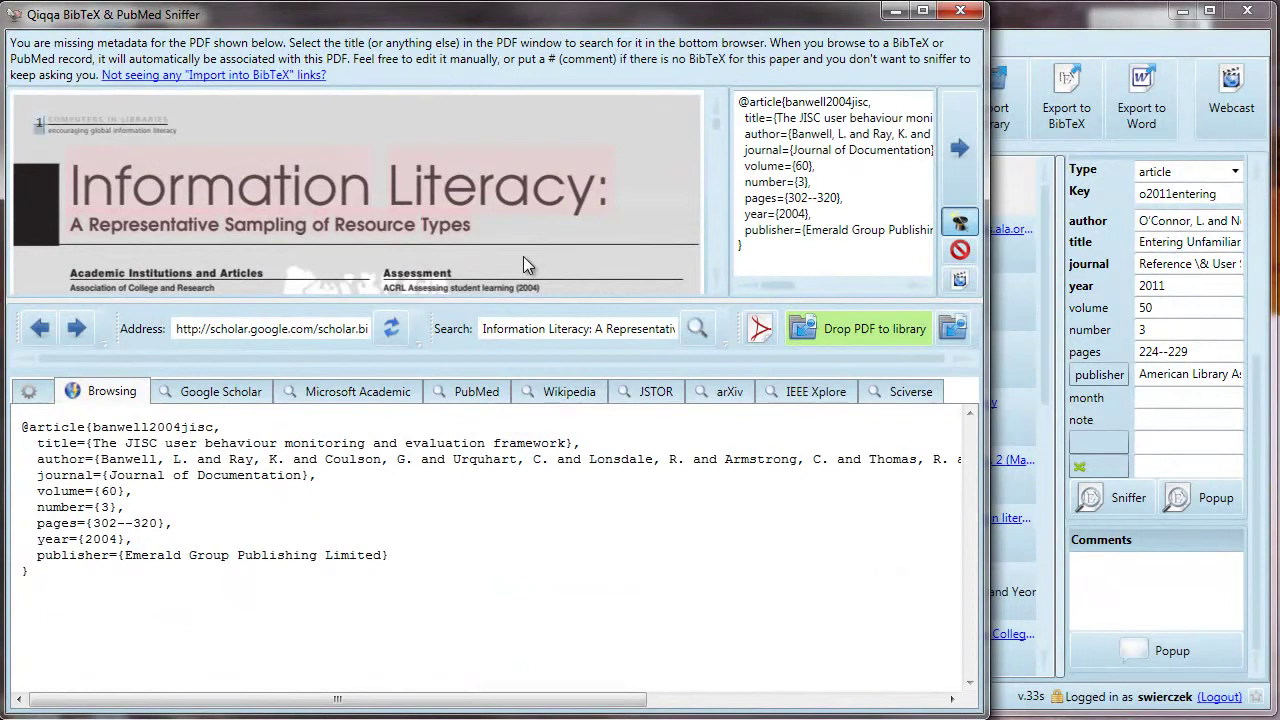
left_click_drag(575, 442, 89, 452)
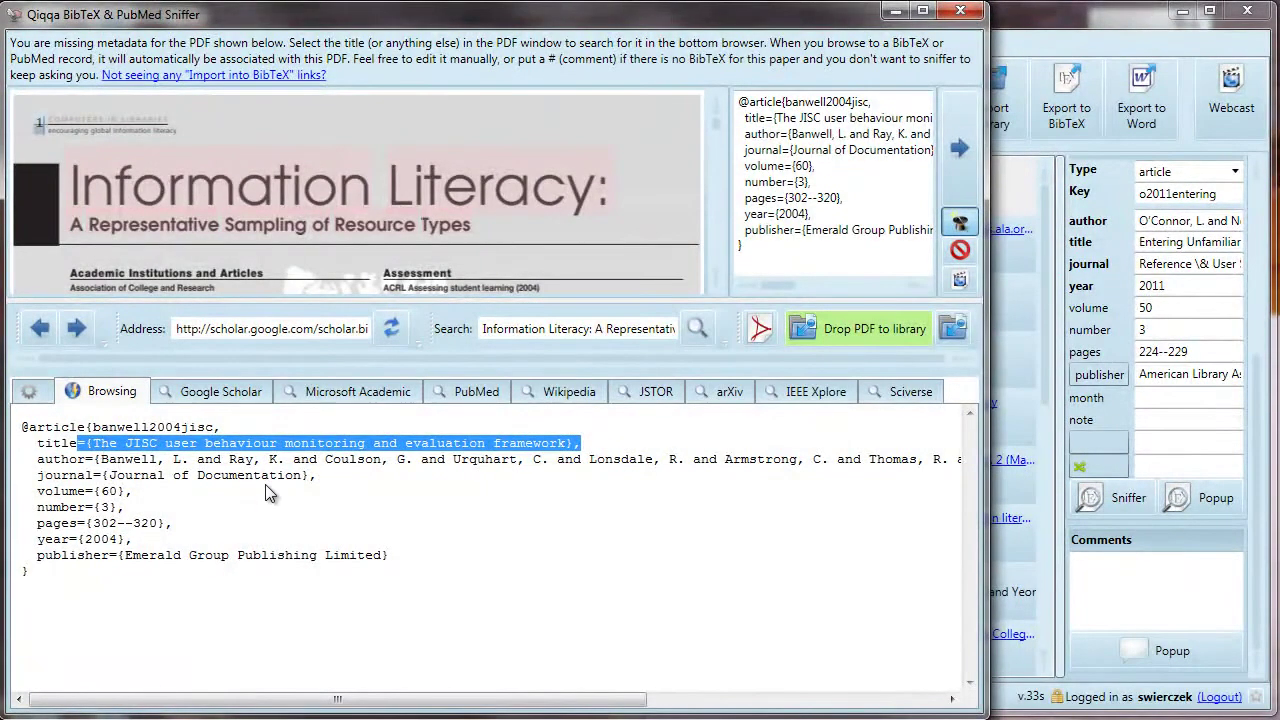
left_click(517, 334)
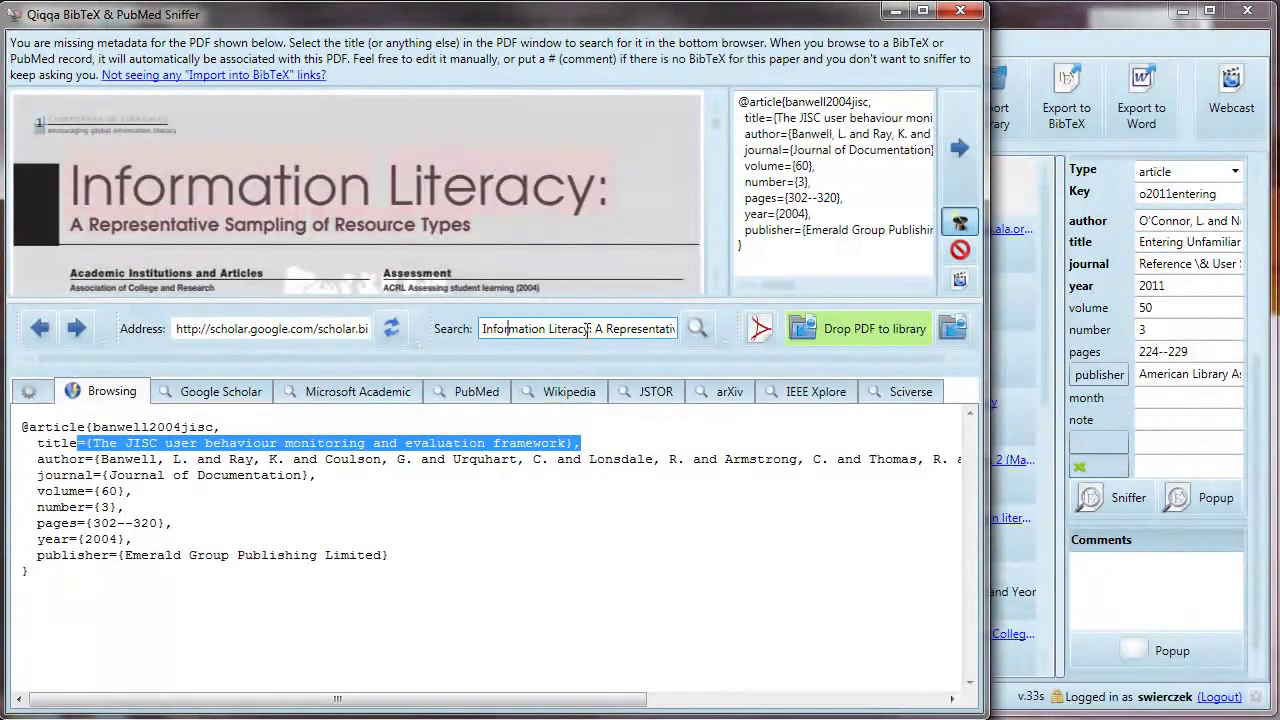
left_click_drag(587, 330, 749, 354)
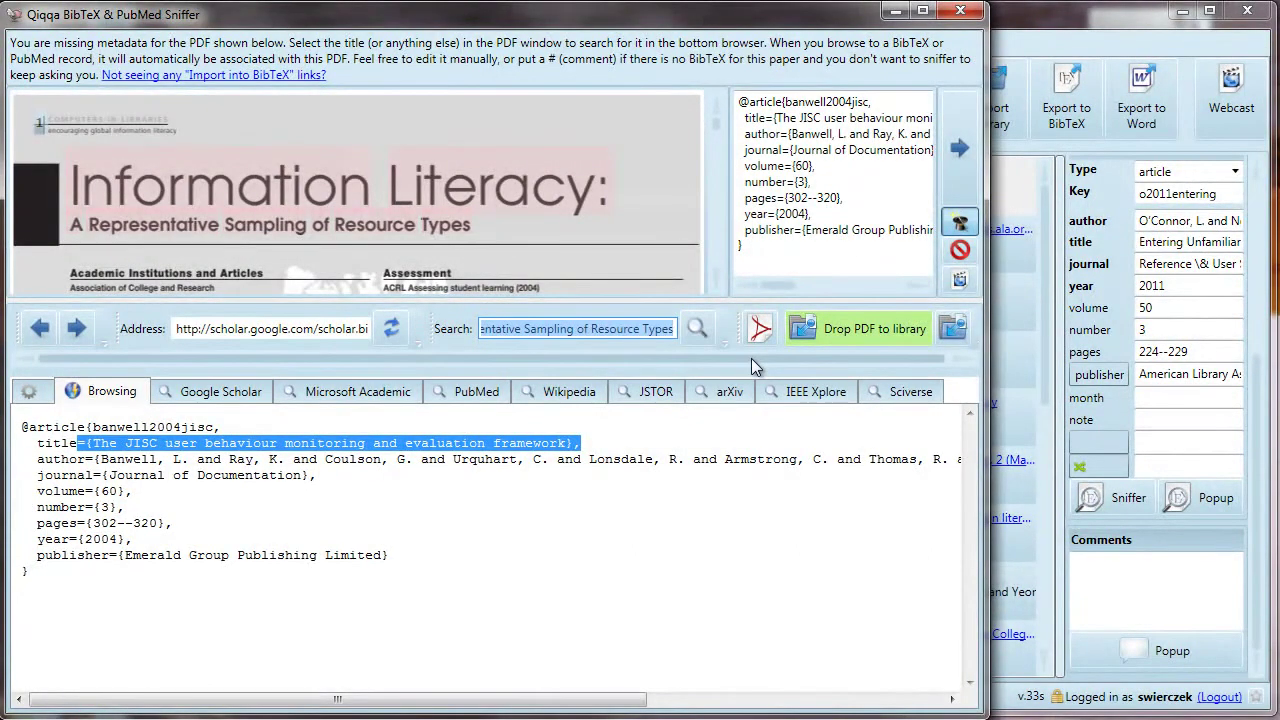
key("Delete")
type("y C")
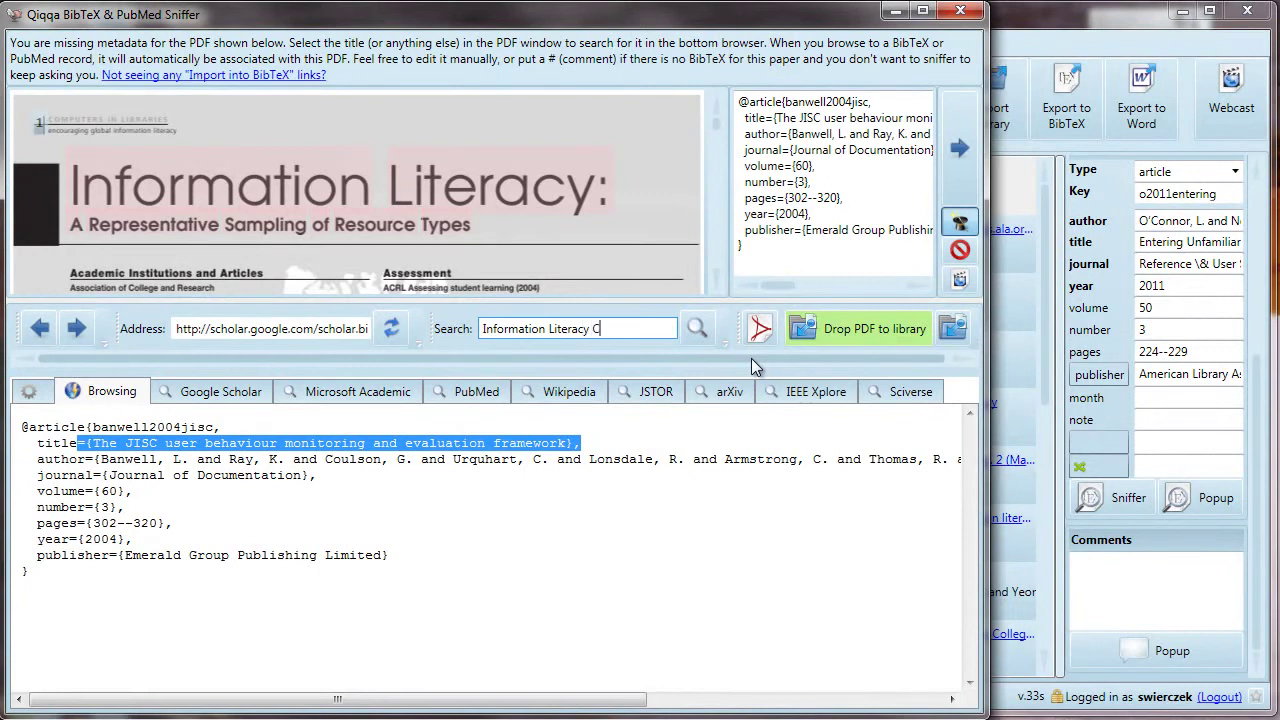
type("omputer in")
type(" librar")
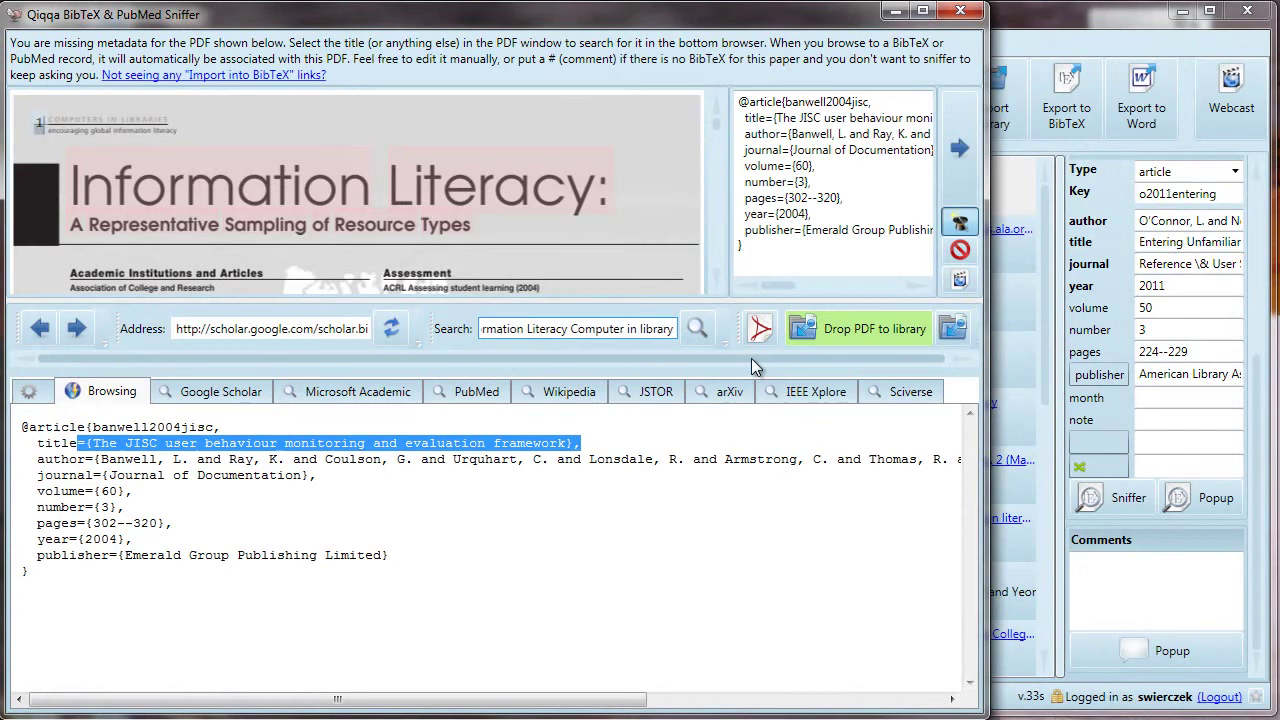
type("ies")
key("Return")
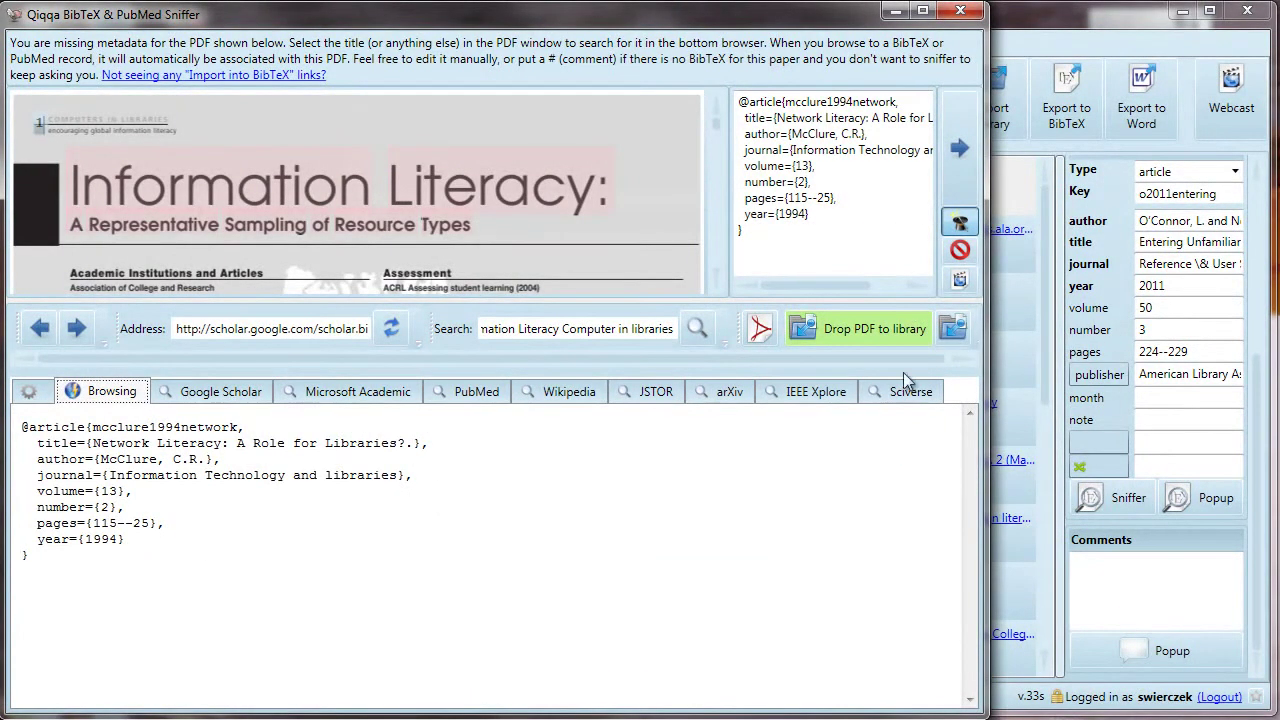
- Delete the mismatched BibTeX record and skip to the next paper
left_click_drag(810, 214, 711, 85)
key("Delete")
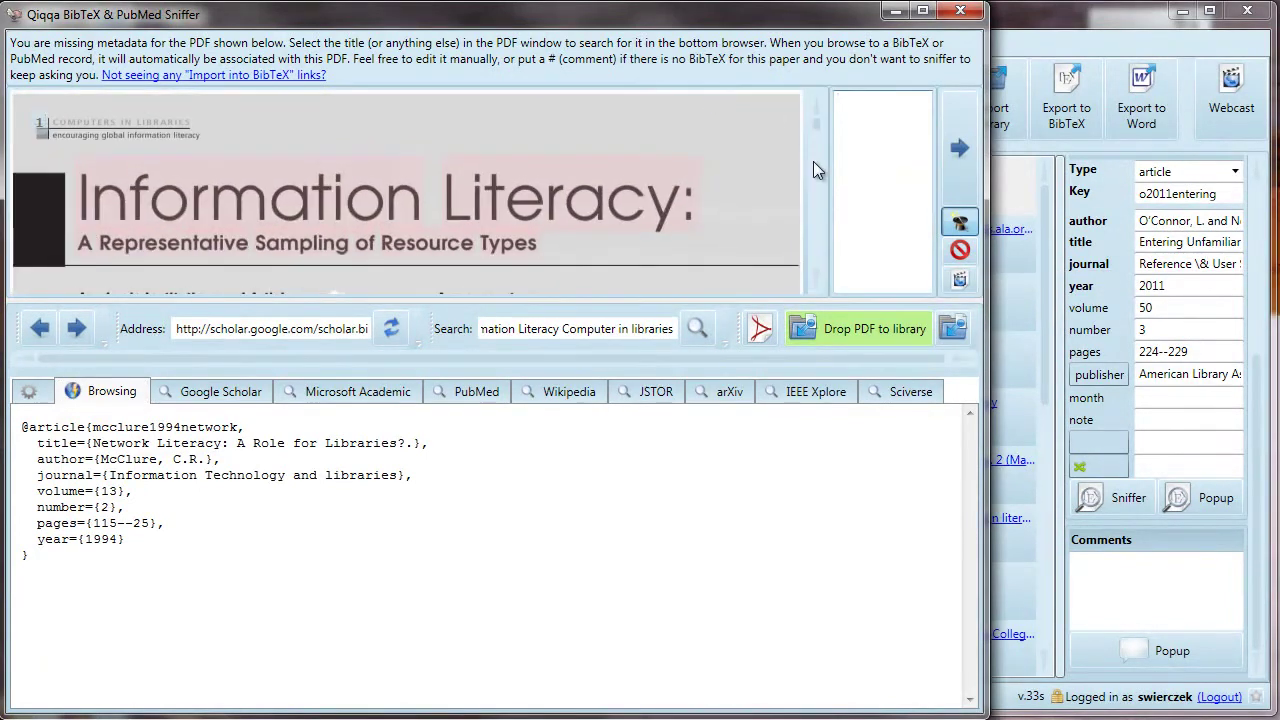
left_click(951, 160)
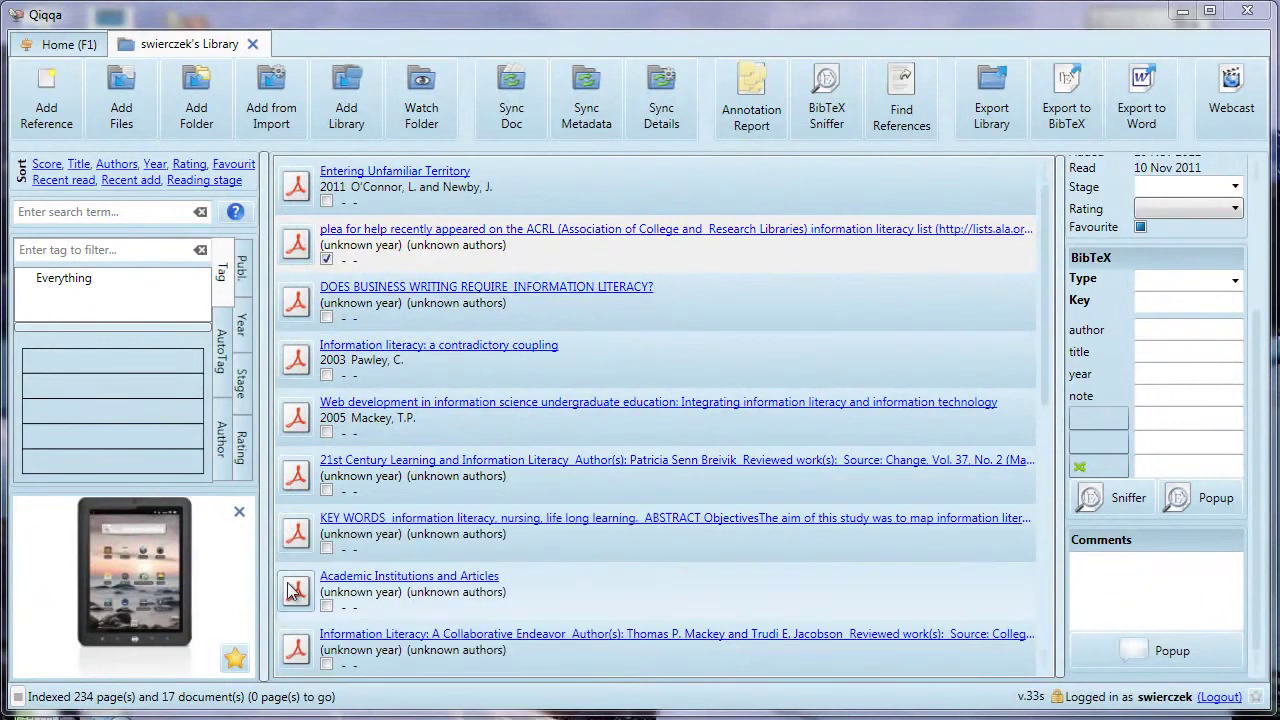
mouse_move(297, 193)
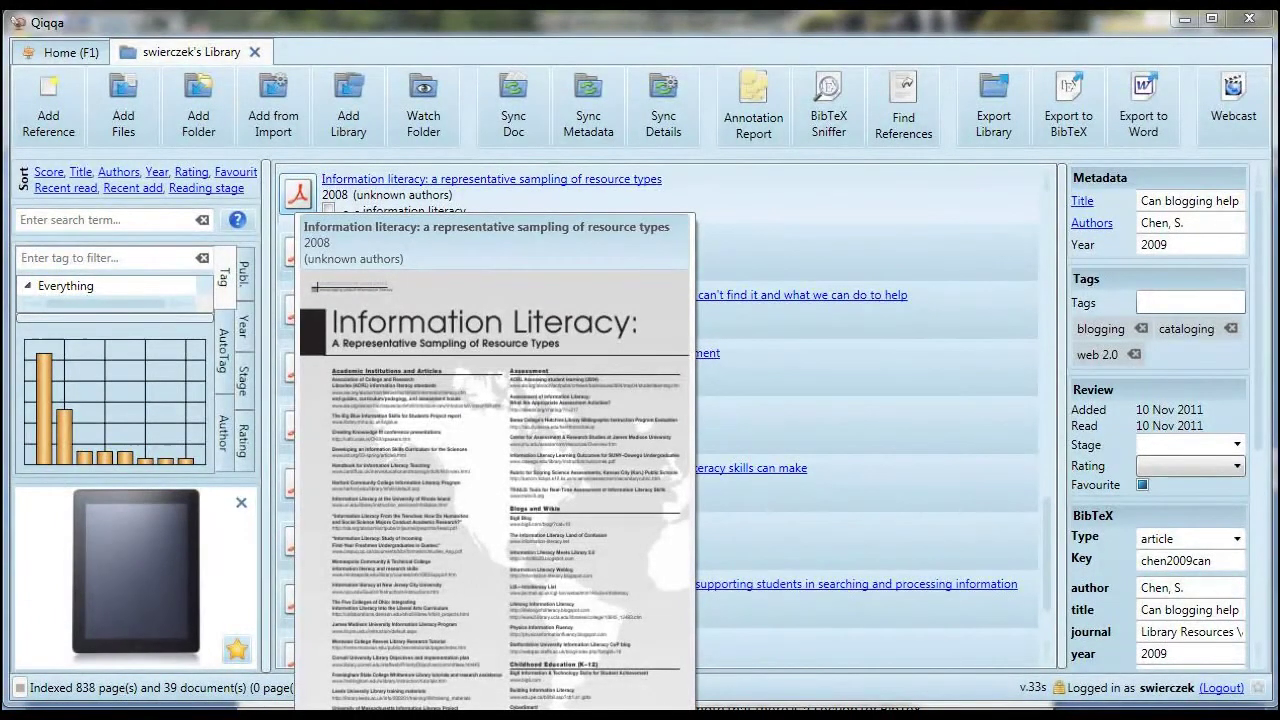
- Make the document's BibTeX an article titled 'Information literacy: a representative sampling of resource types'
left_click(298, 193)
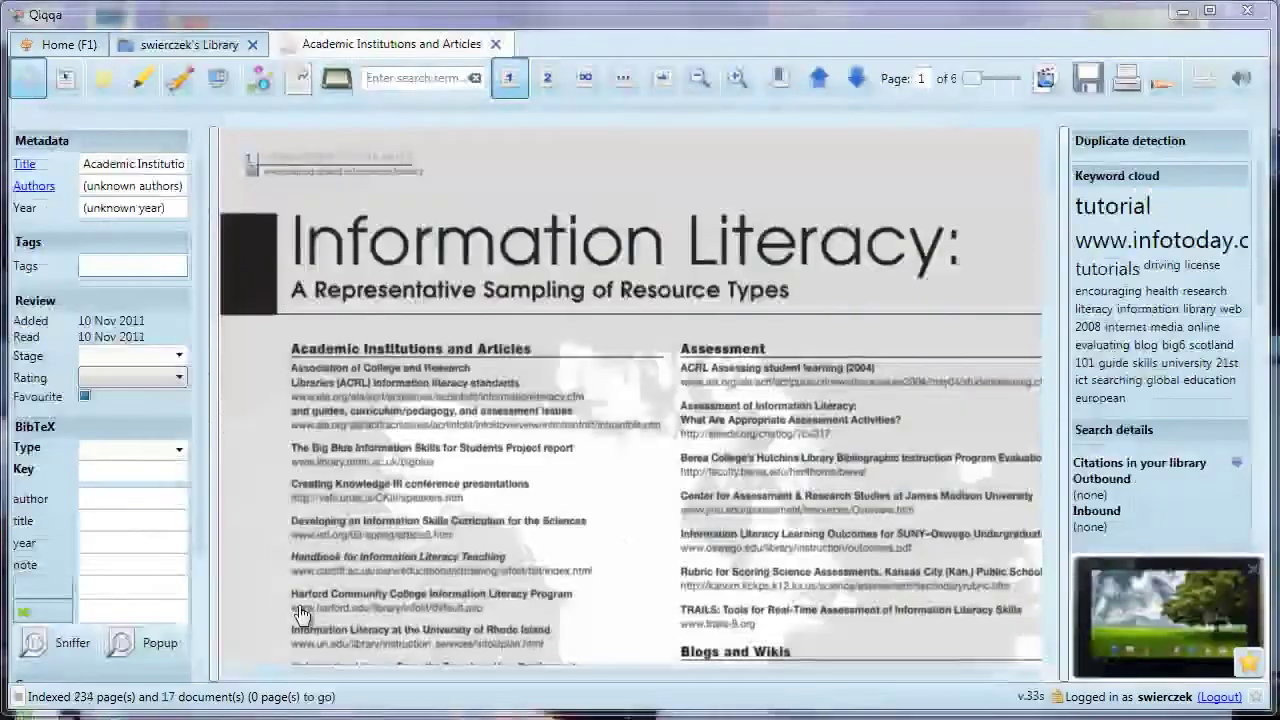
left_click(180, 455)
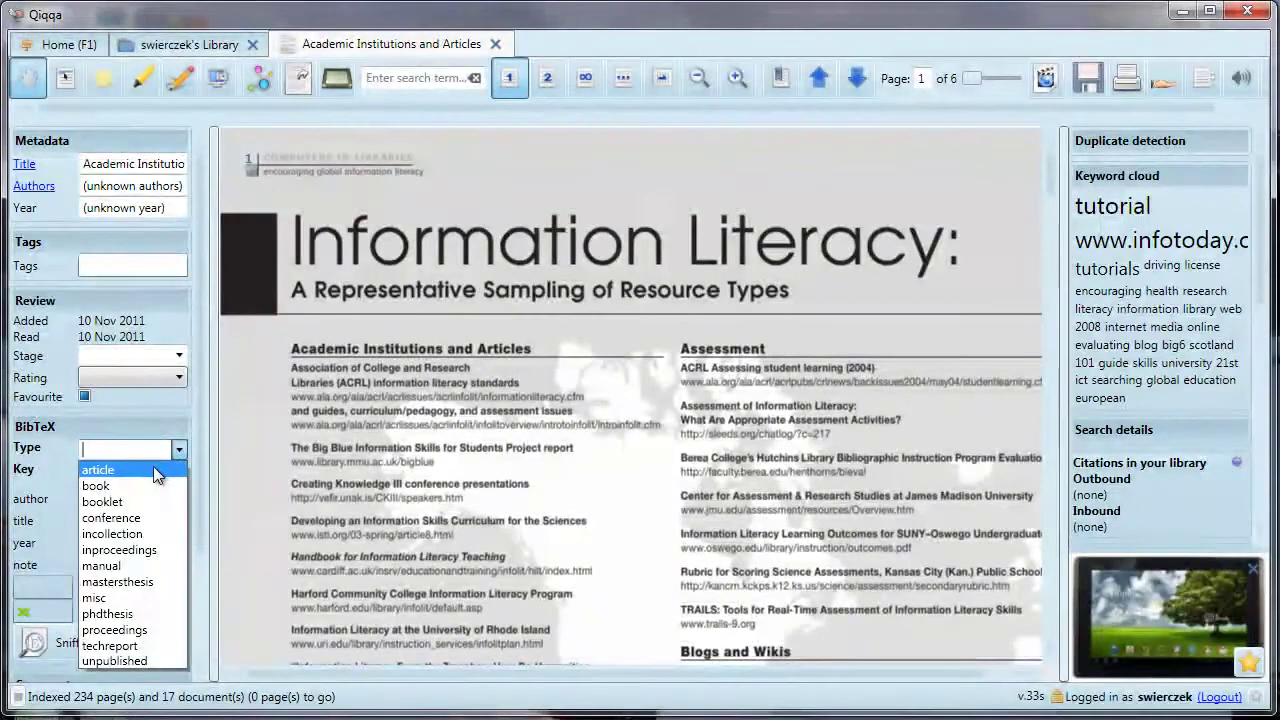
left_click(154, 466)
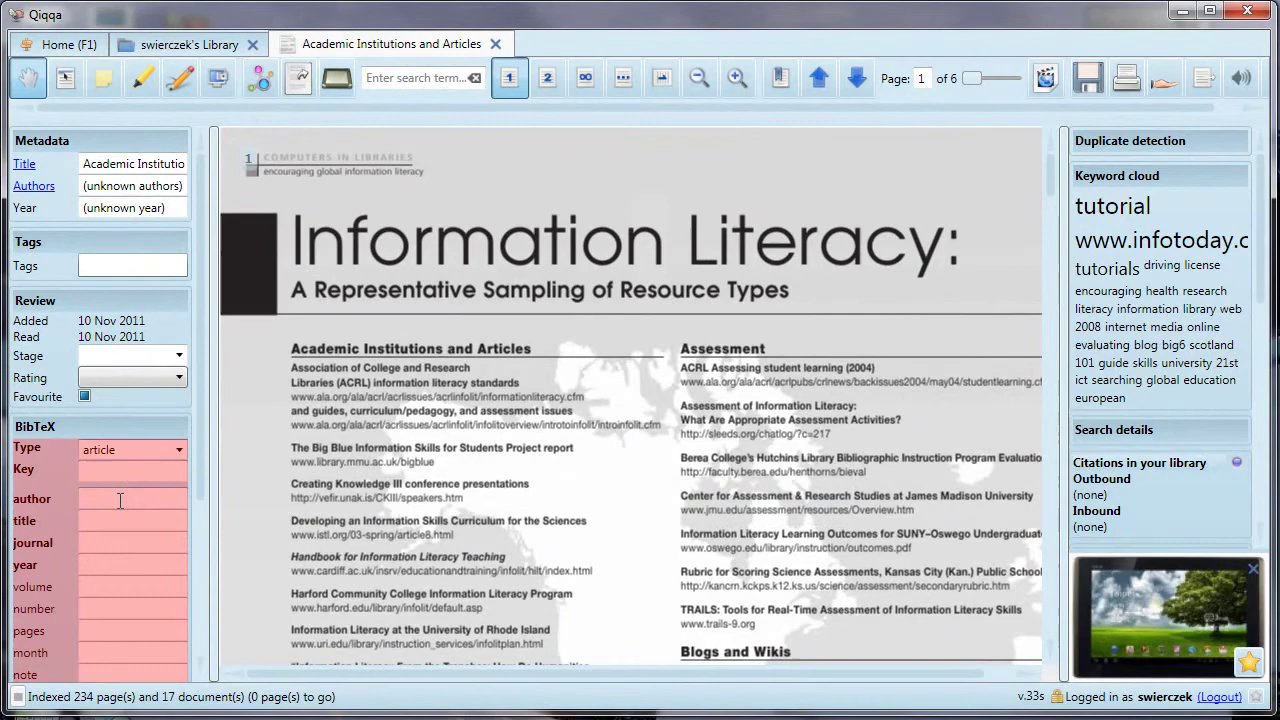
left_click(120, 499)
type("Informayion")
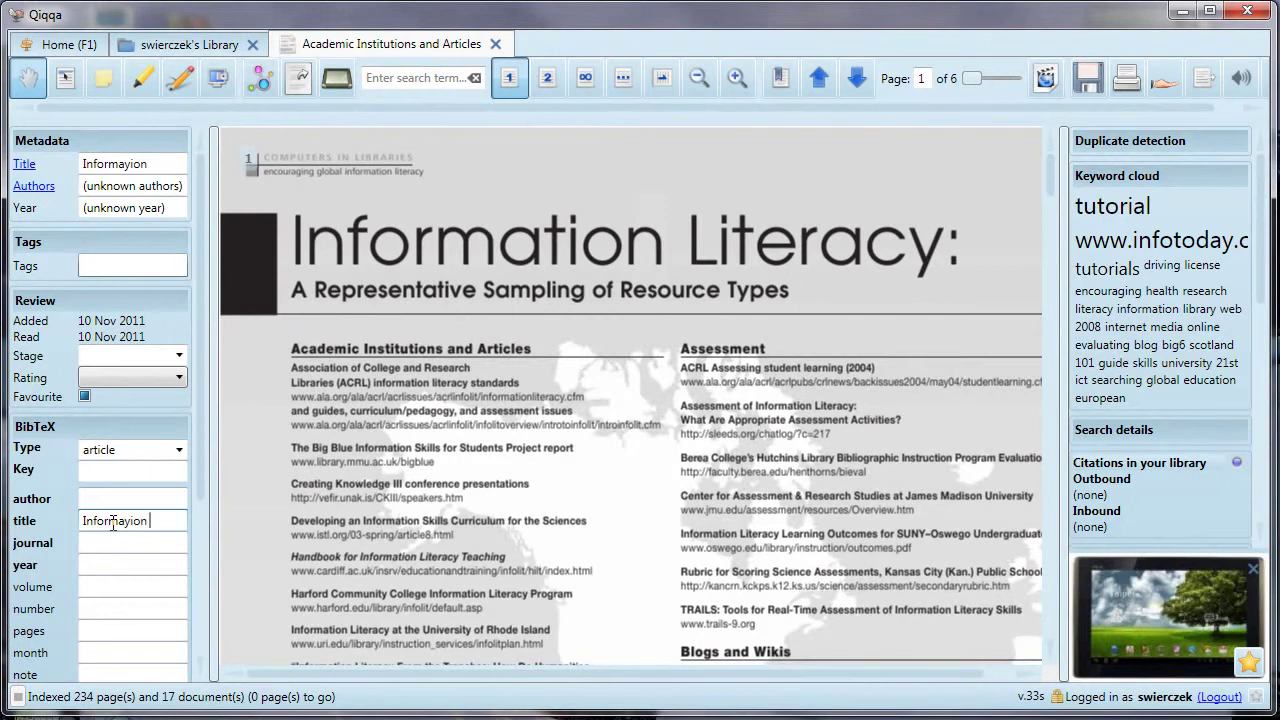
key("BackSpace")
key("BackSpace")
key("BackSpace")
type("tion")
type(" literacy")
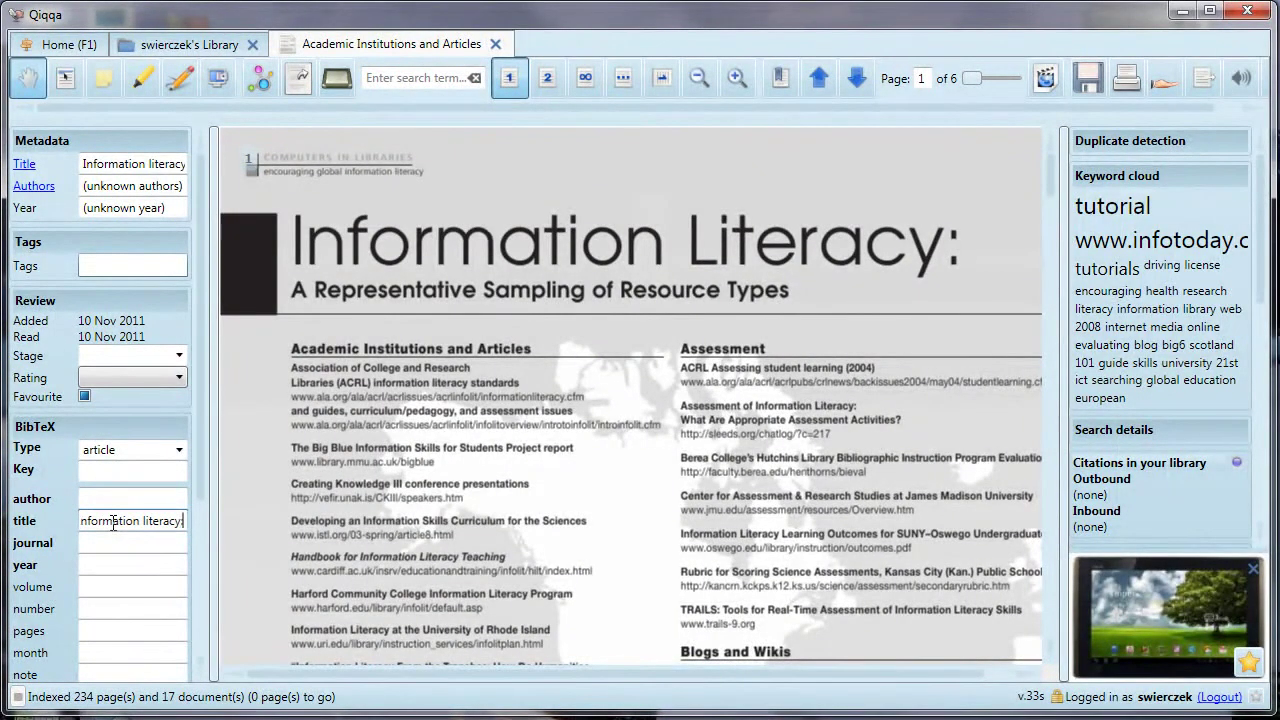
type(": a represent")
type("ative sampling o")
type("f resourc")
type("e t")
type("ypes")
key("Tab")
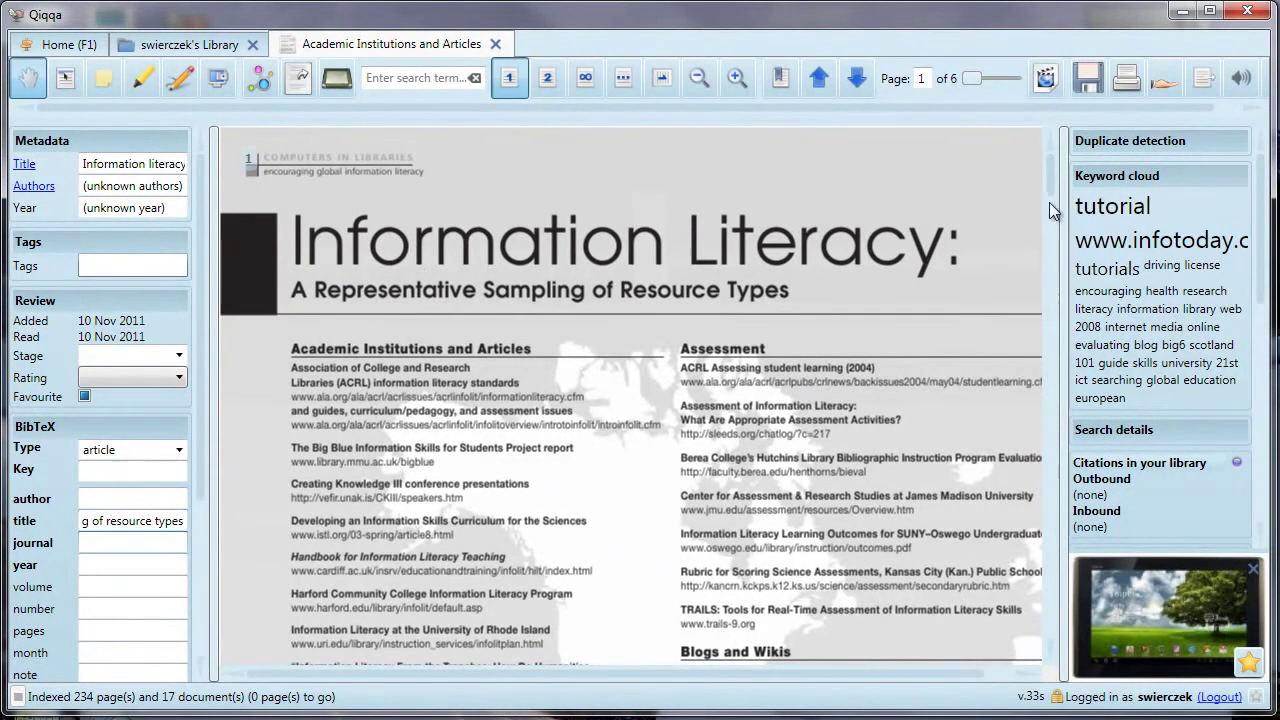
- Enter journal Computers in libraries, year 2008, volume 28, number 10, pages 28-32, month Nov/Dec
left_click_drag(1045, 184, 1049, 234)
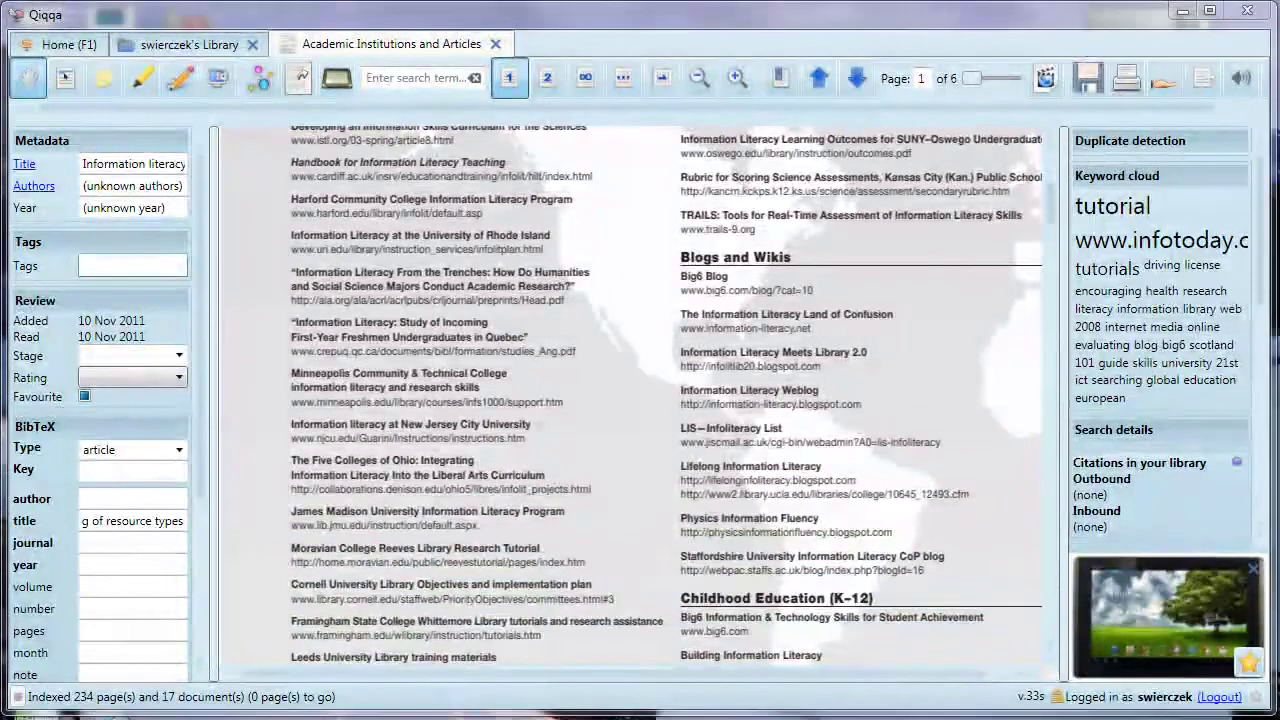
left_click(141, 546)
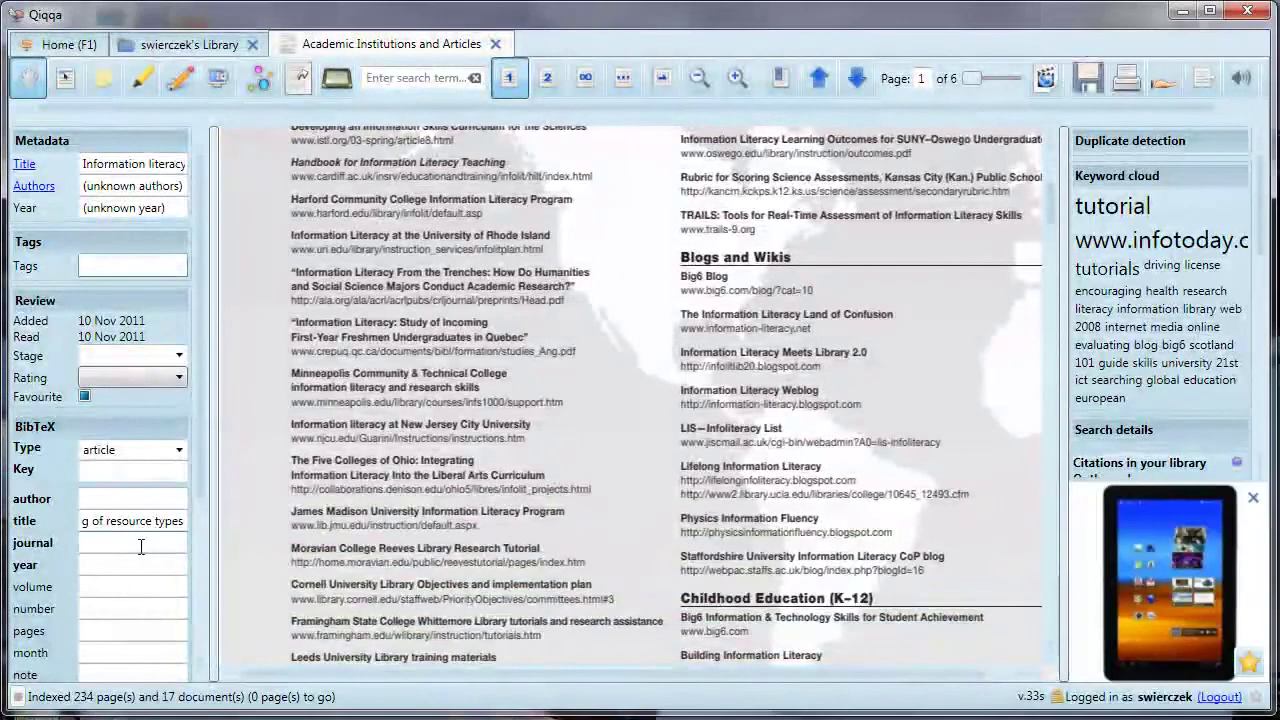
type("Computers in ")
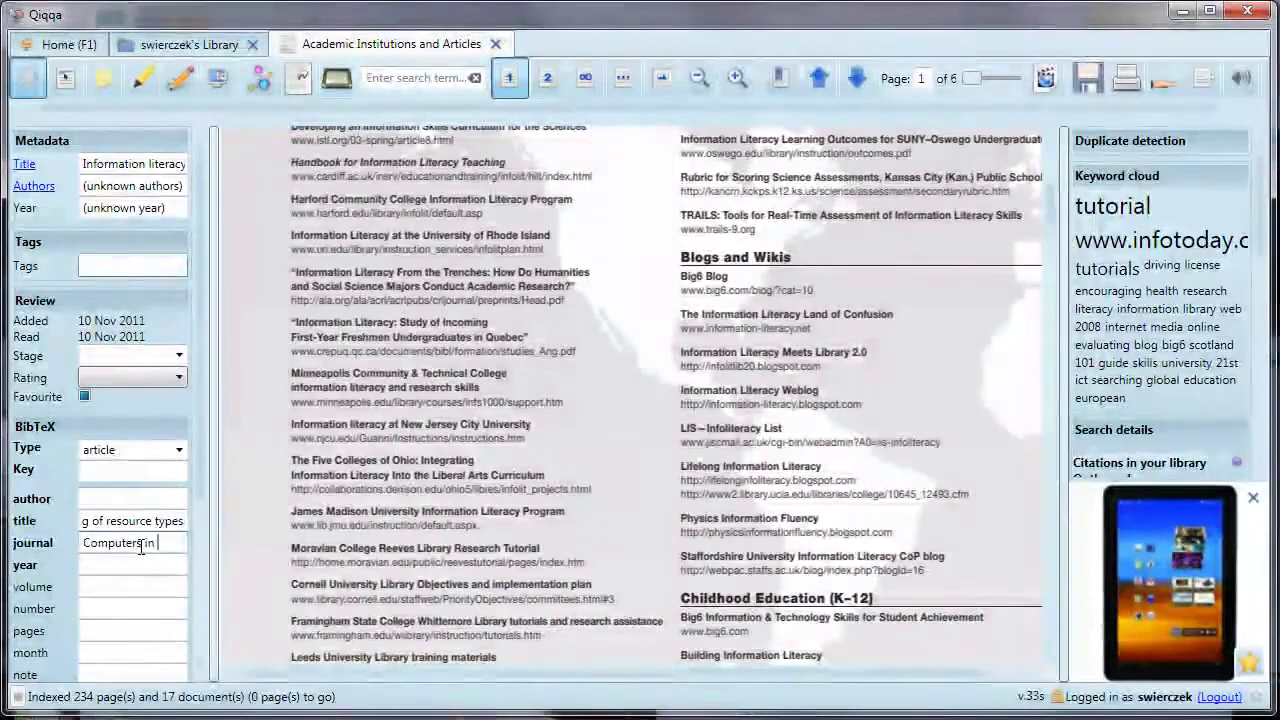
type("libraries")
key("Tab")
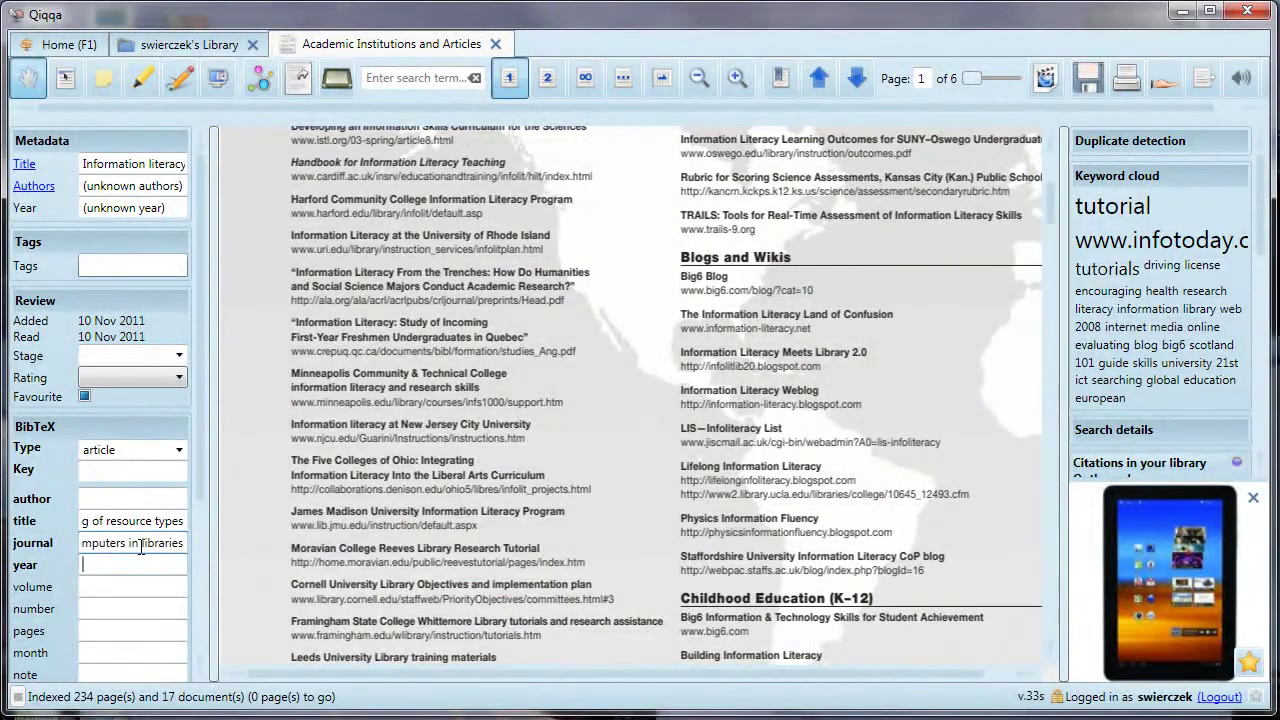
type("2008")
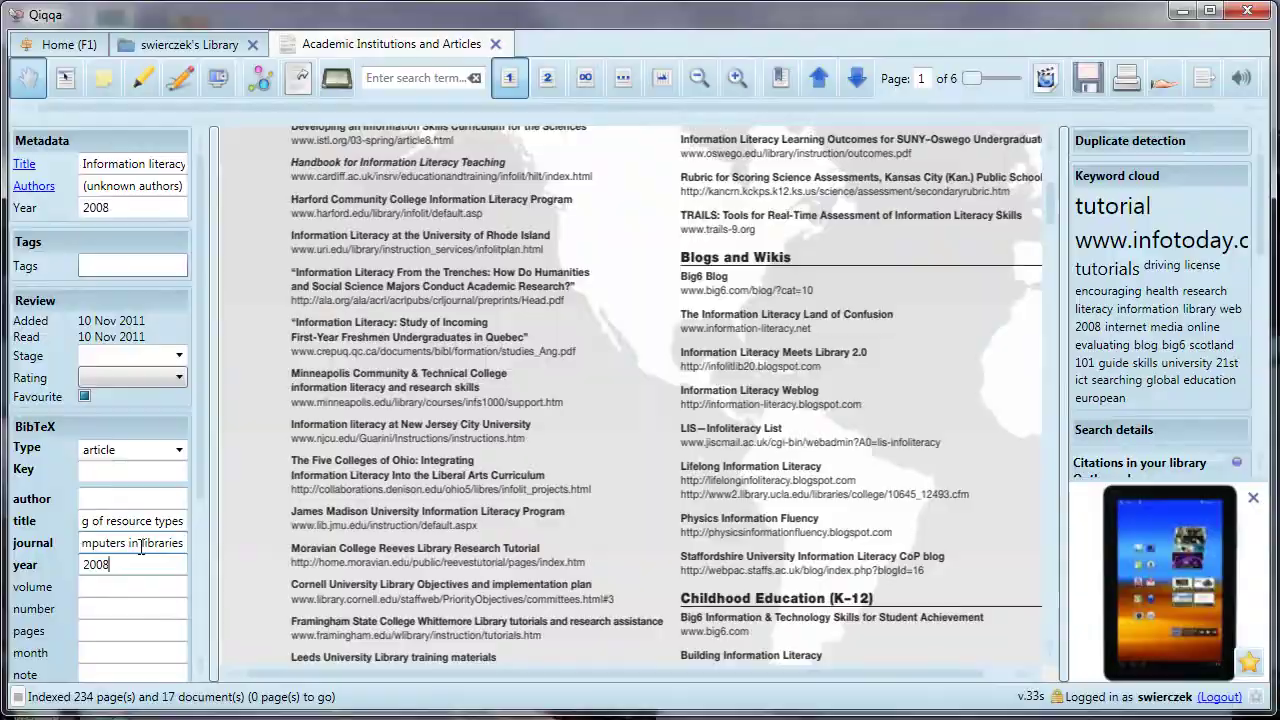
key("Tab")
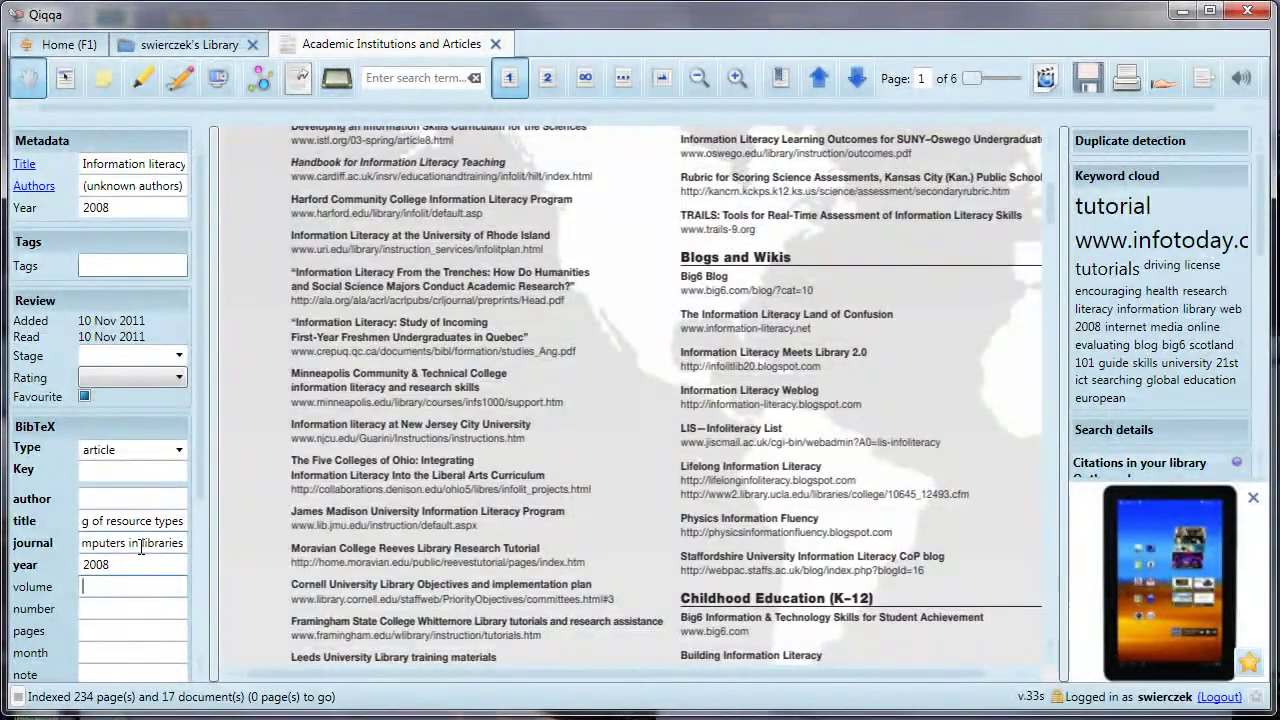
type("28")
key("Tab")
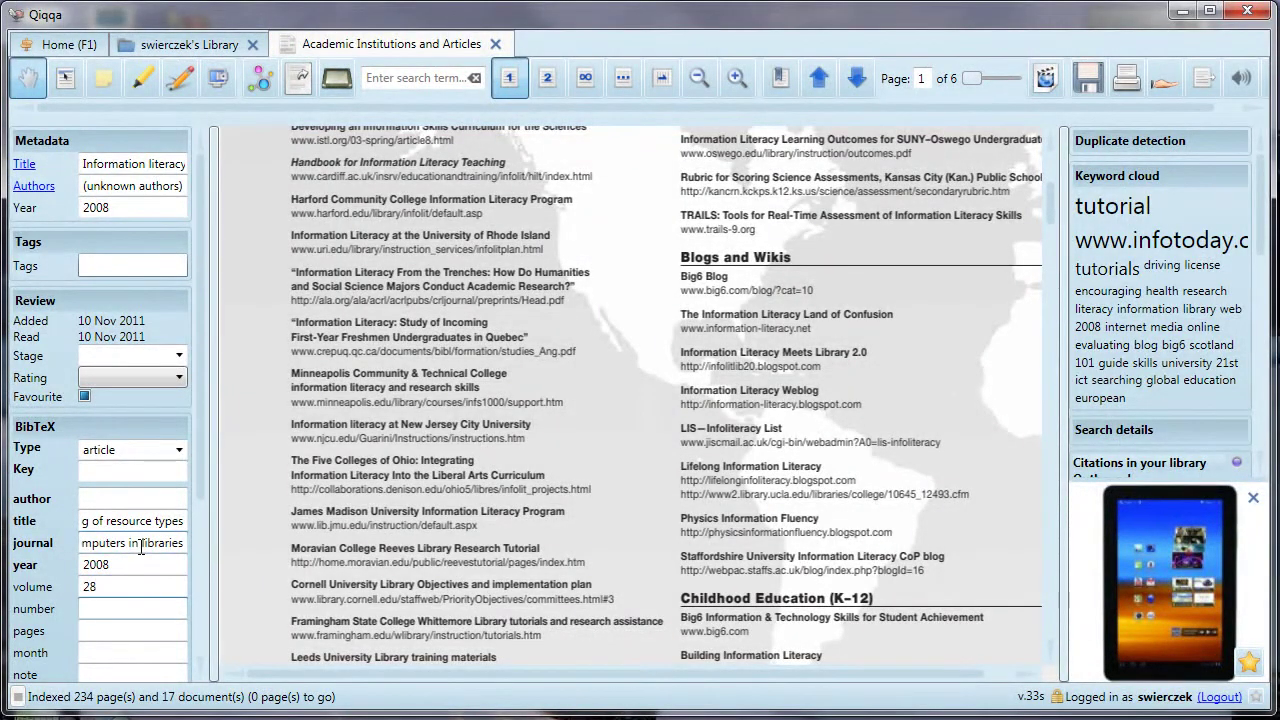
type("10")
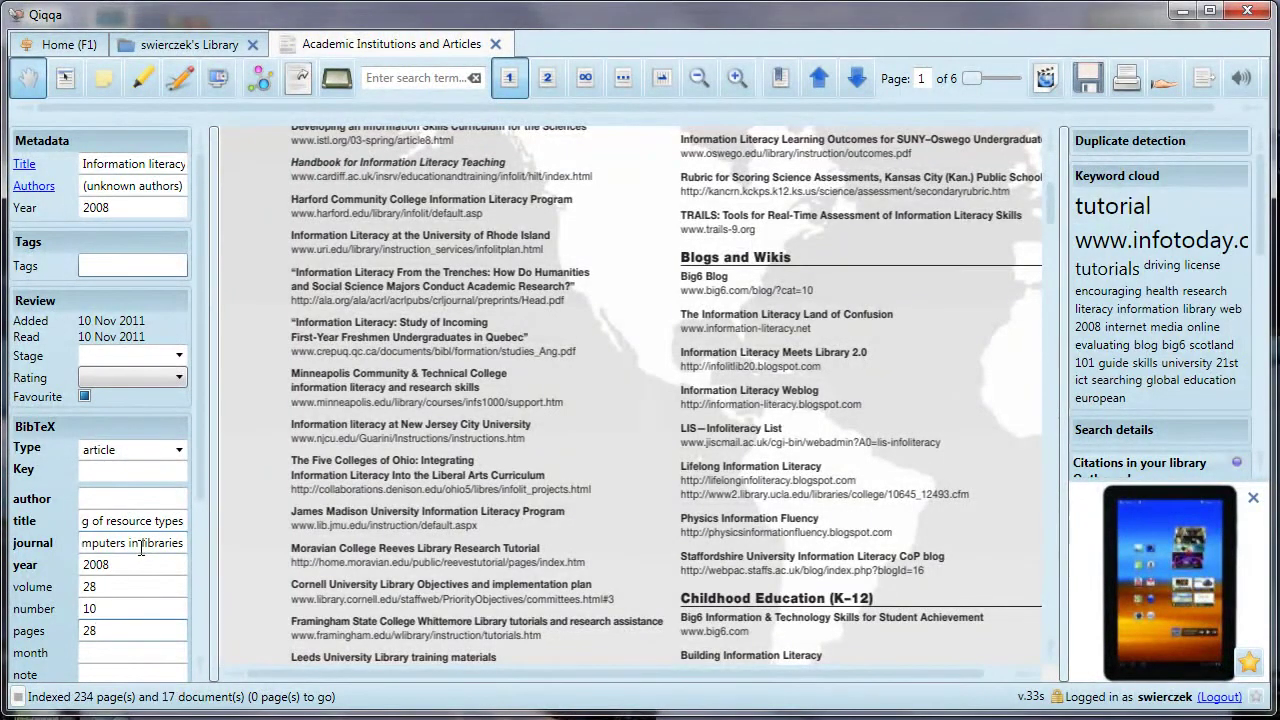
type("-32")
key("Tab")
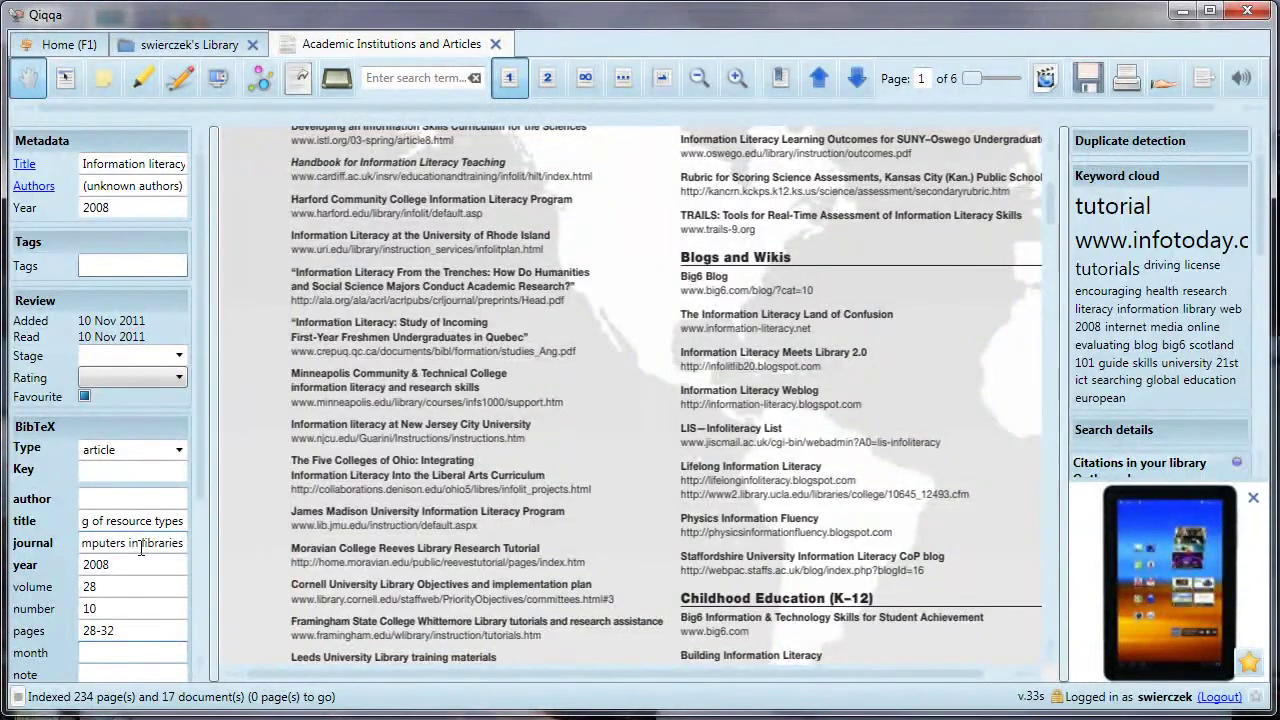
type("Nov/Dec")
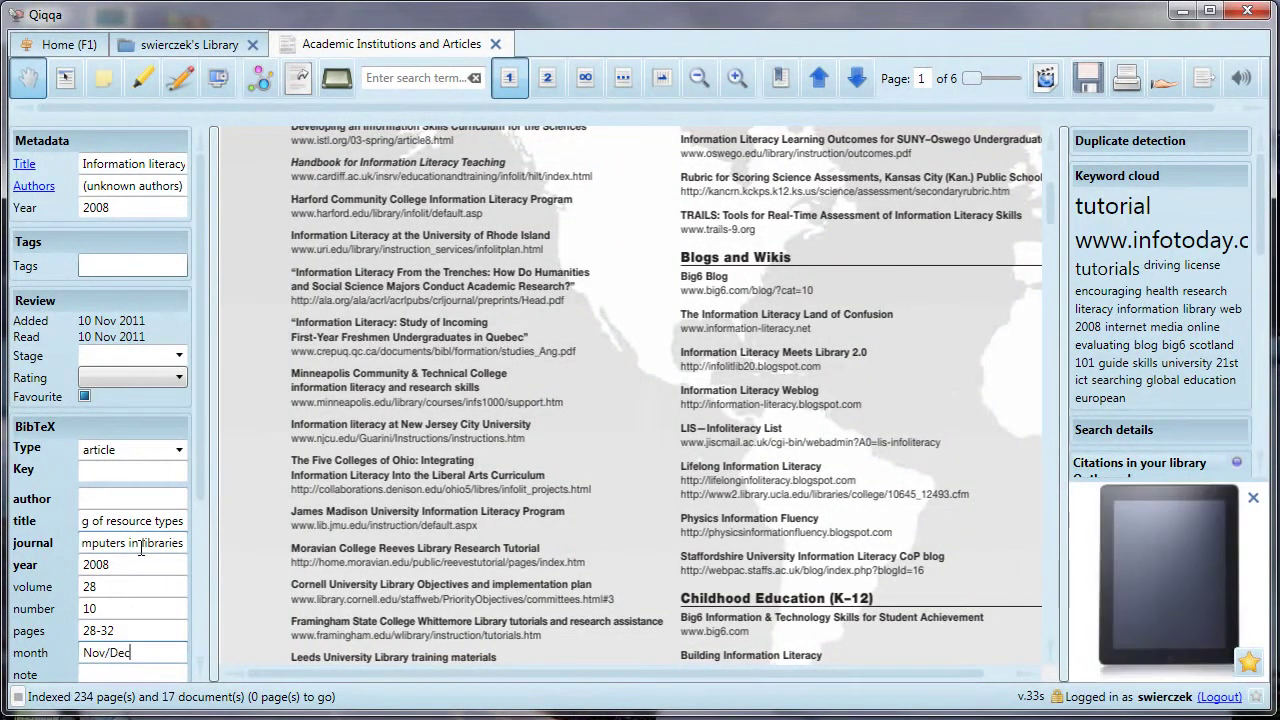
key("Tab")
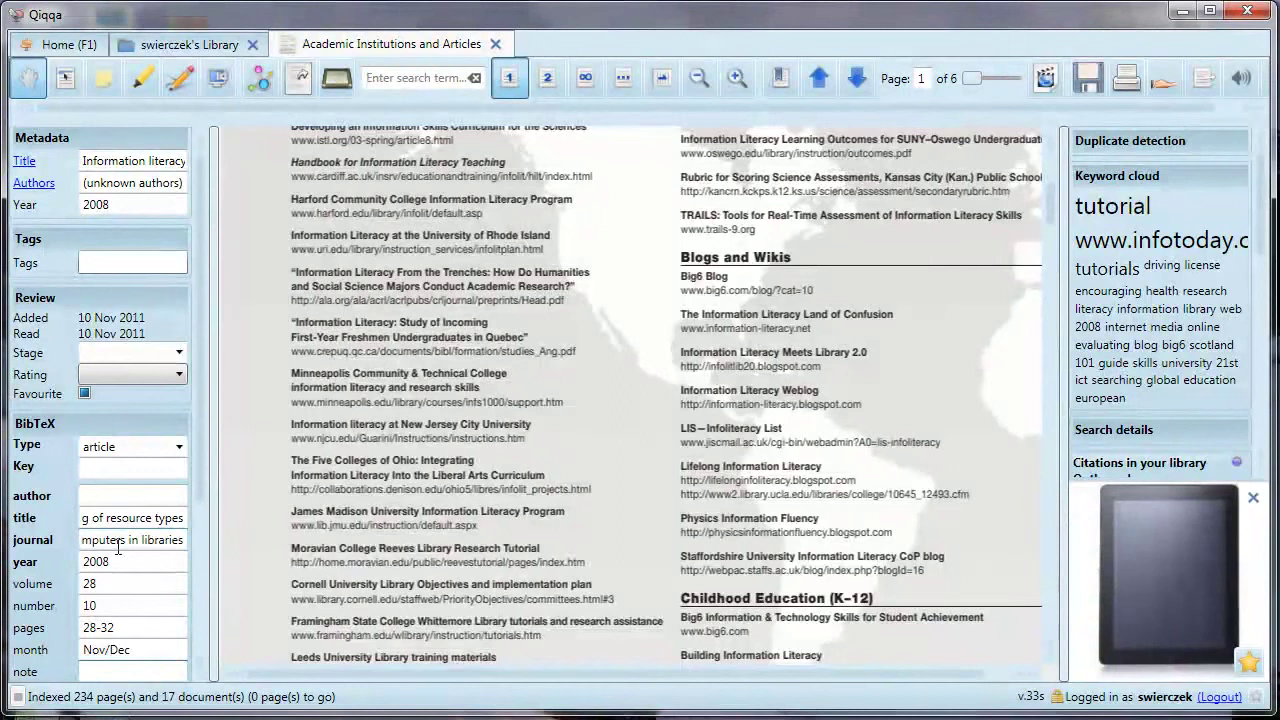
- Add a comment noting the article was recommended in the LIS530 class
scroll(185, 500, "down", 1)
scroll(181, 528, "down", 2)
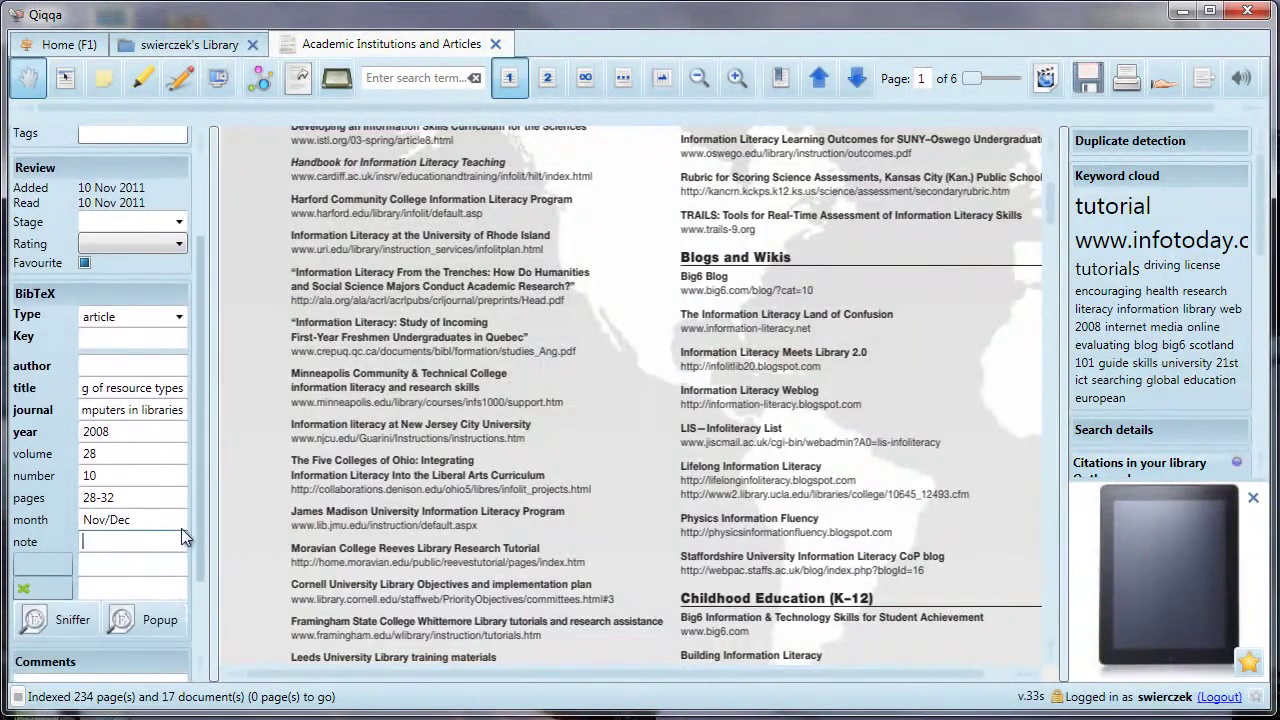
scroll(174, 571, "down", 2)
scroll(174, 571, "down", 1)
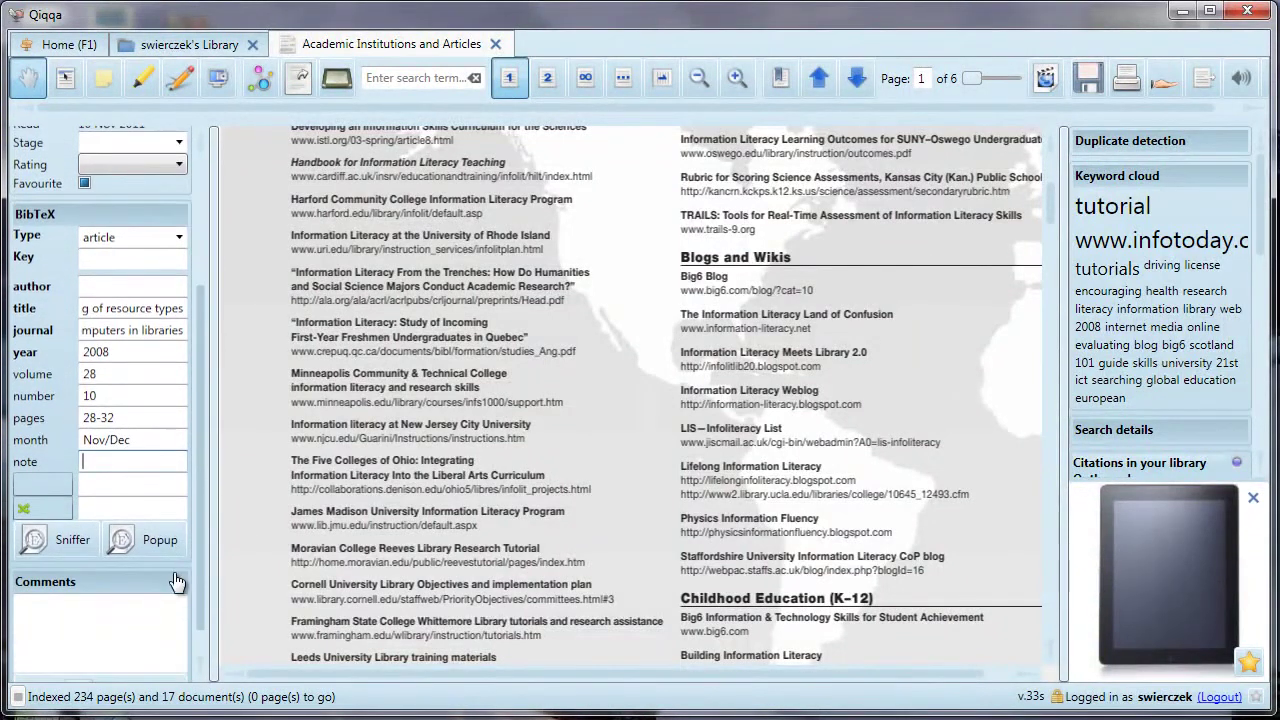
left_click(116, 507)
left_click(107, 616)
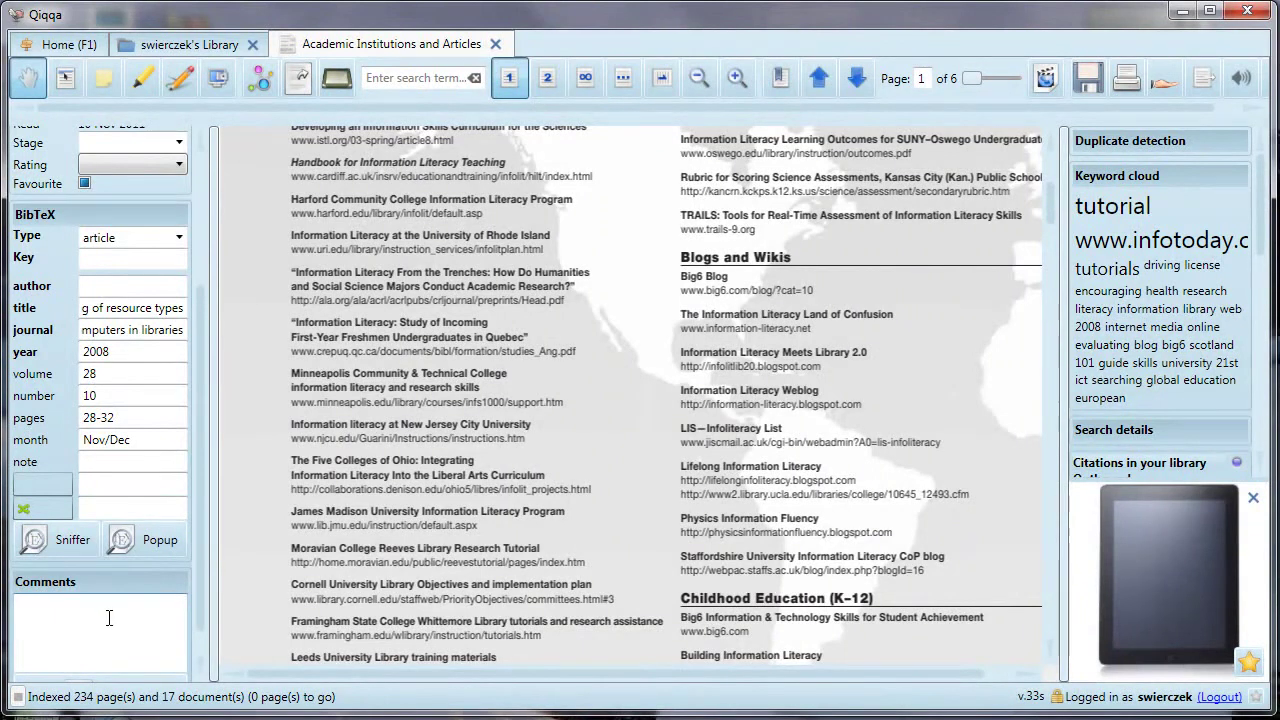
type("Recommende")
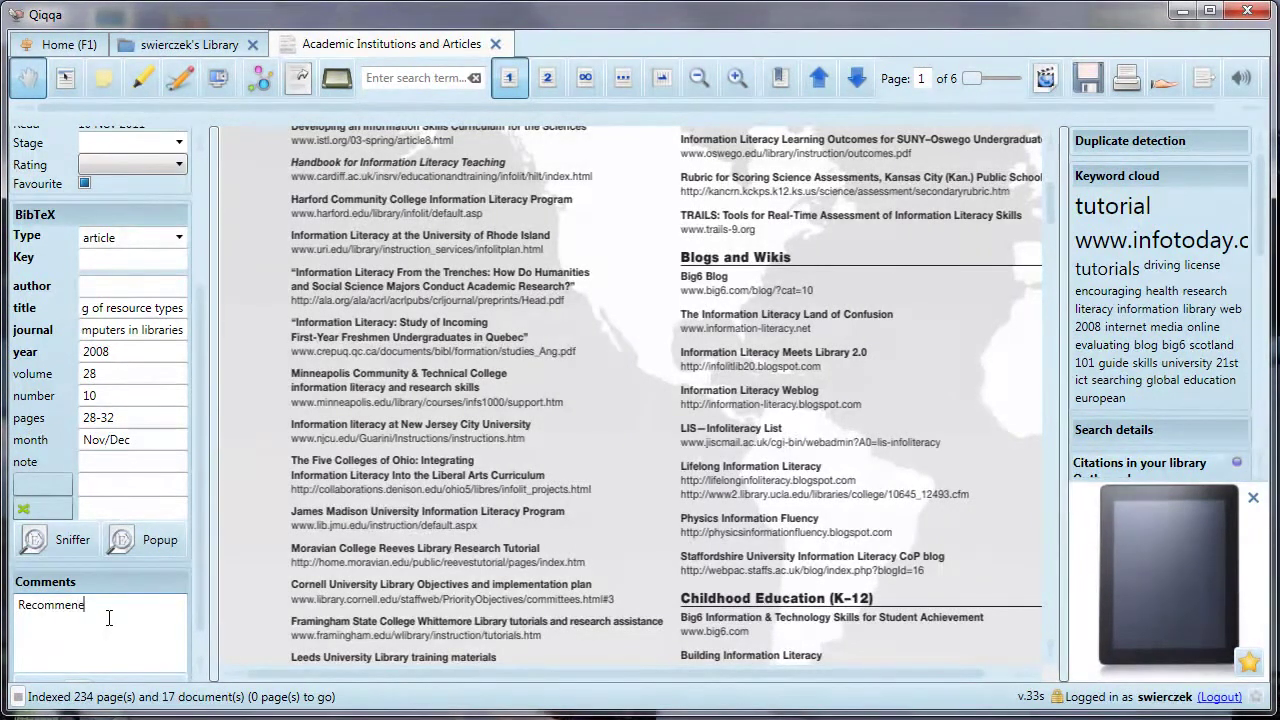
type("d by")
type(" Sue in LI")
type("S530")
type(" class")
- Close the Academic Institutions and Articles tab to return to the library list
left_click(496, 45)
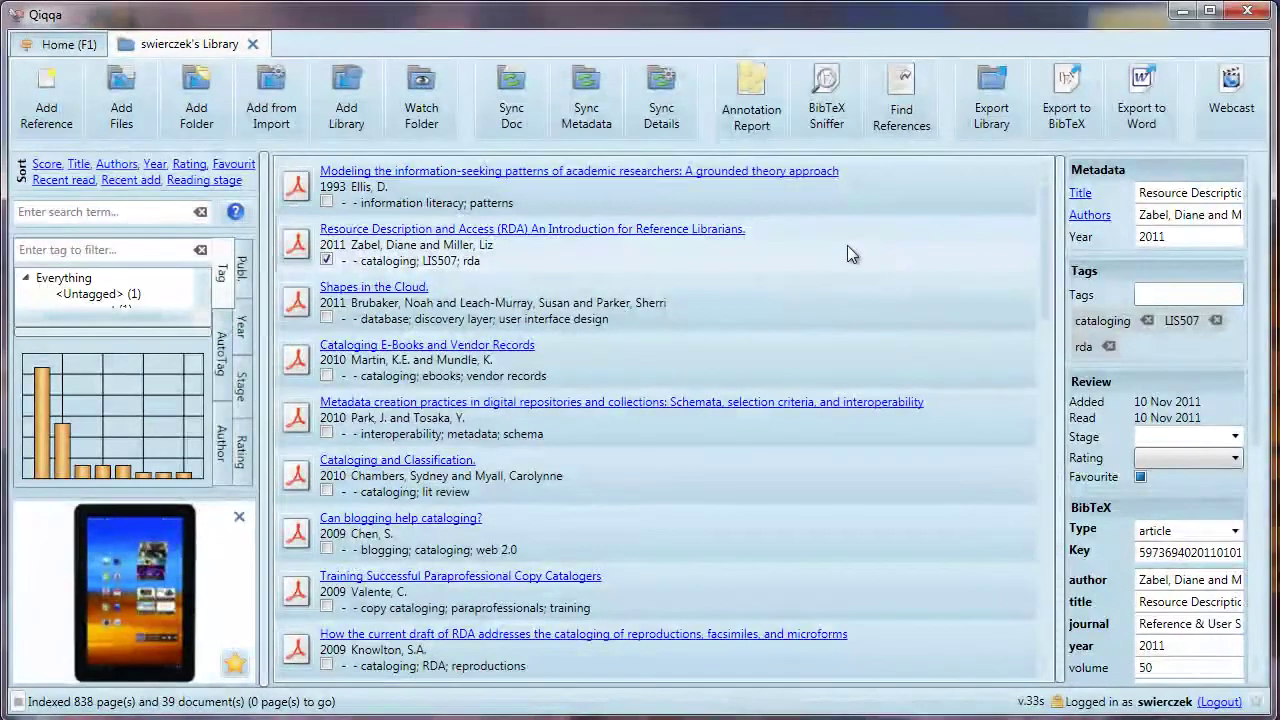
- Tag the Shapes in the Cloud paper with 'cloud'
left_click(826, 310)
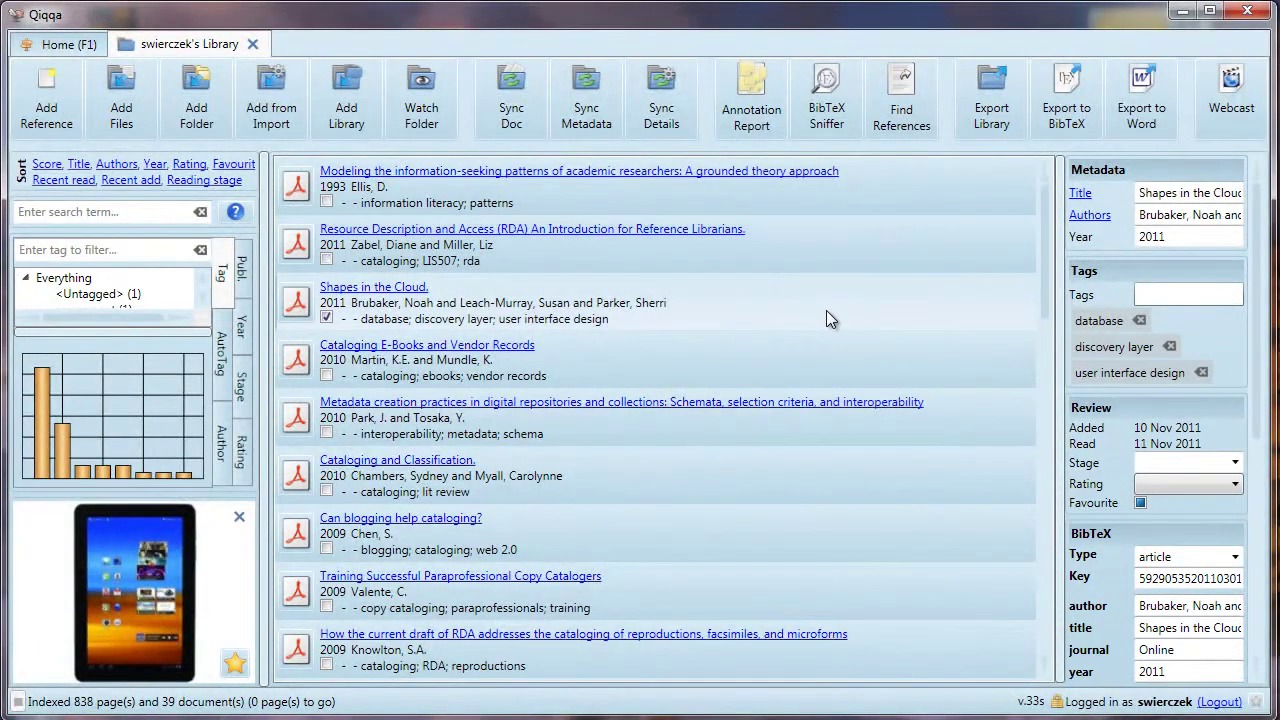
left_click(1192, 295)
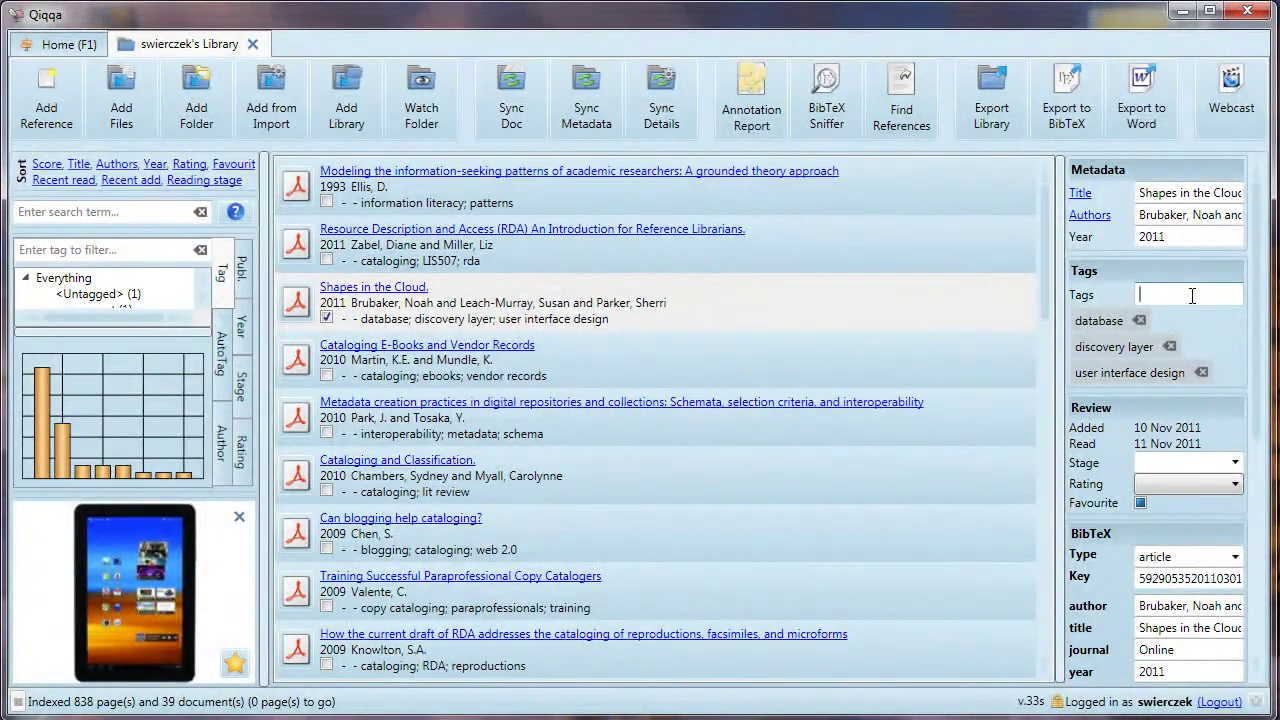
type("dloud")
key("Return")
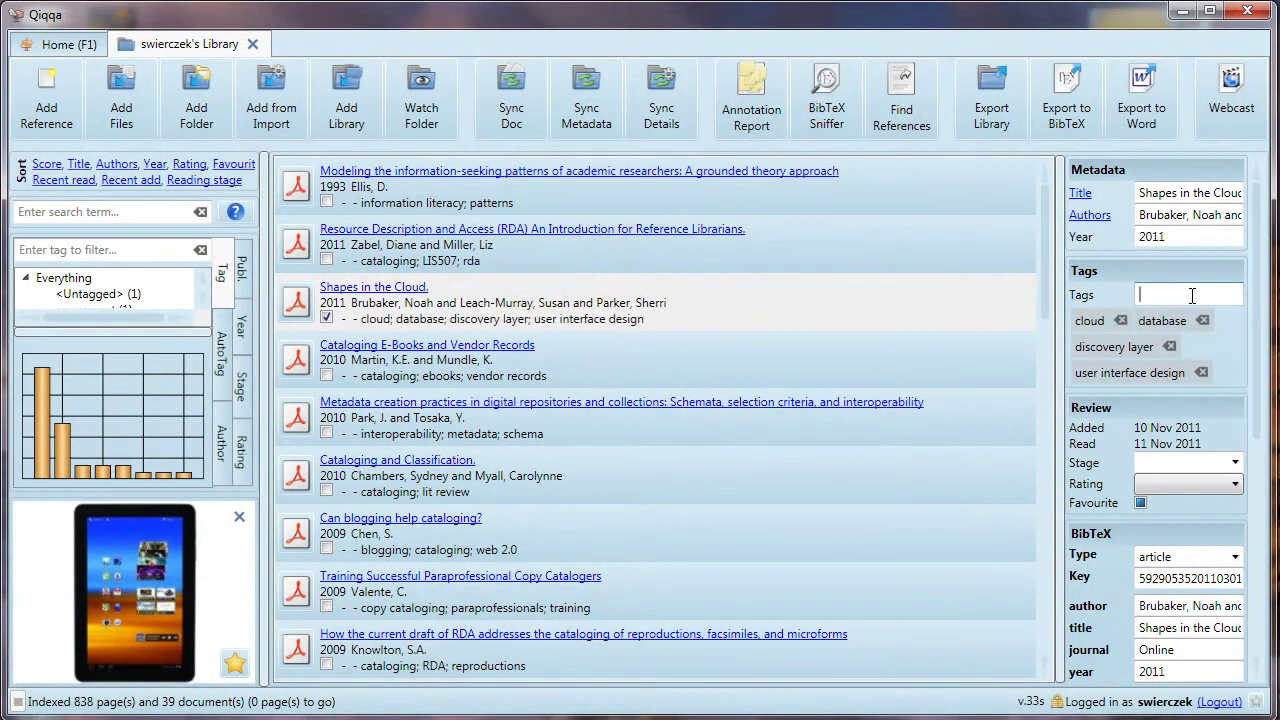
- Add and then remove the cloud tag on Cataloging E-Books and Vendor Records
left_click(753, 362)
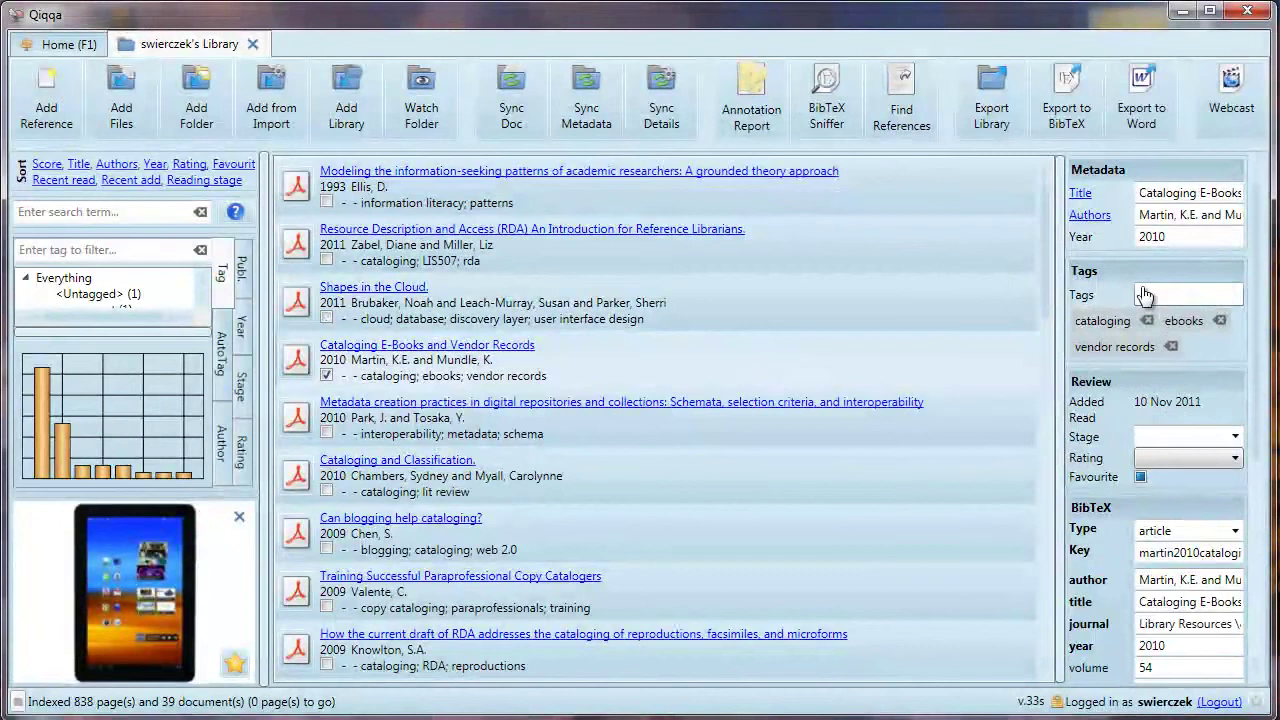
left_click(1167, 293)
type("cl")
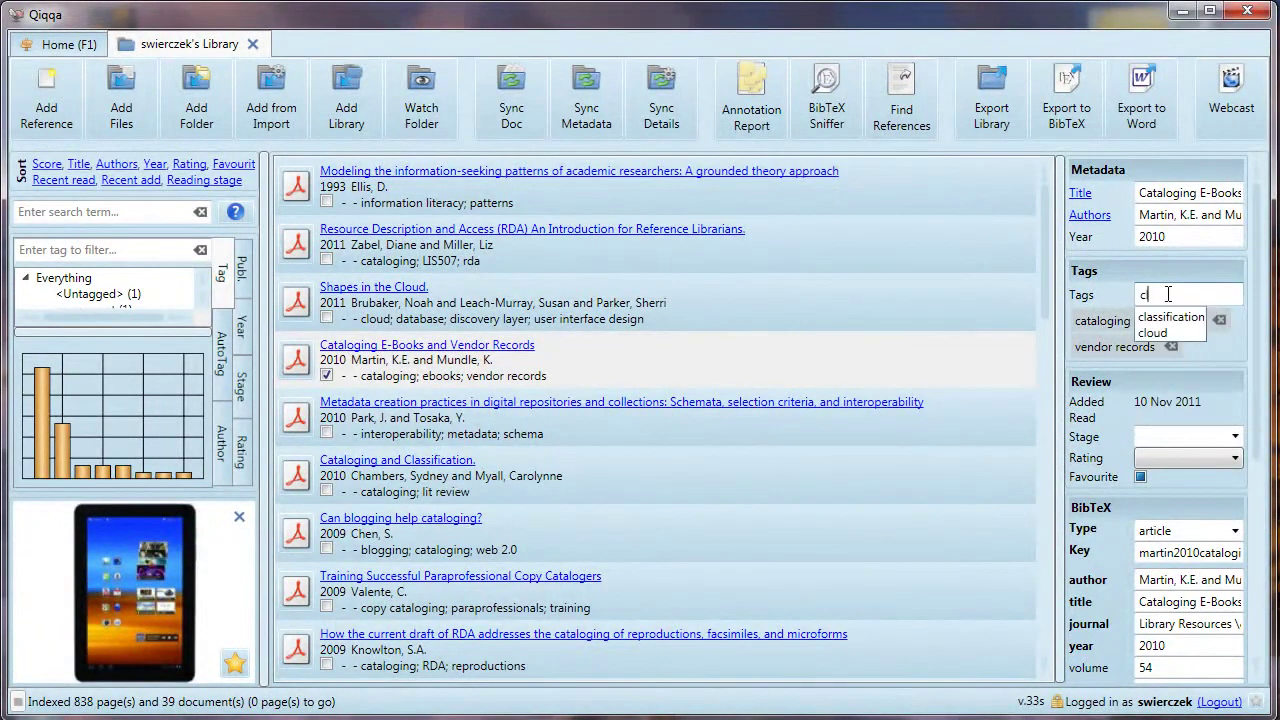
left_click(1163, 334)
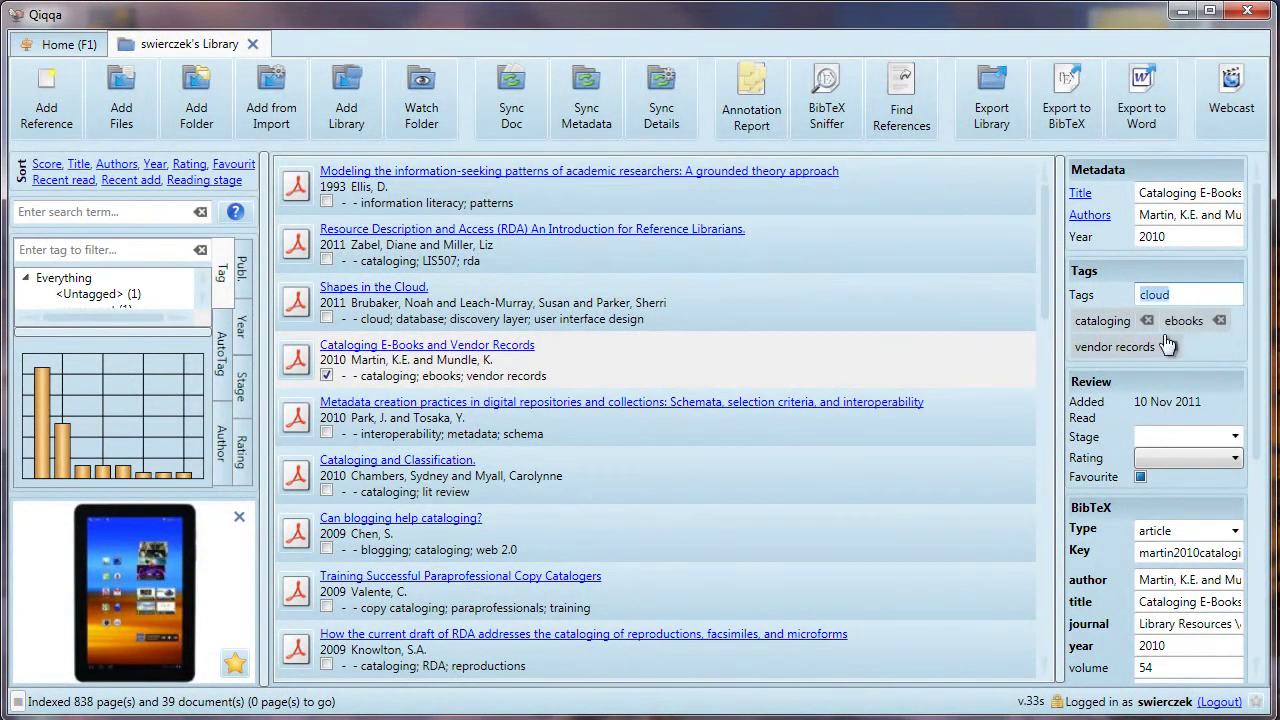
key("Return")
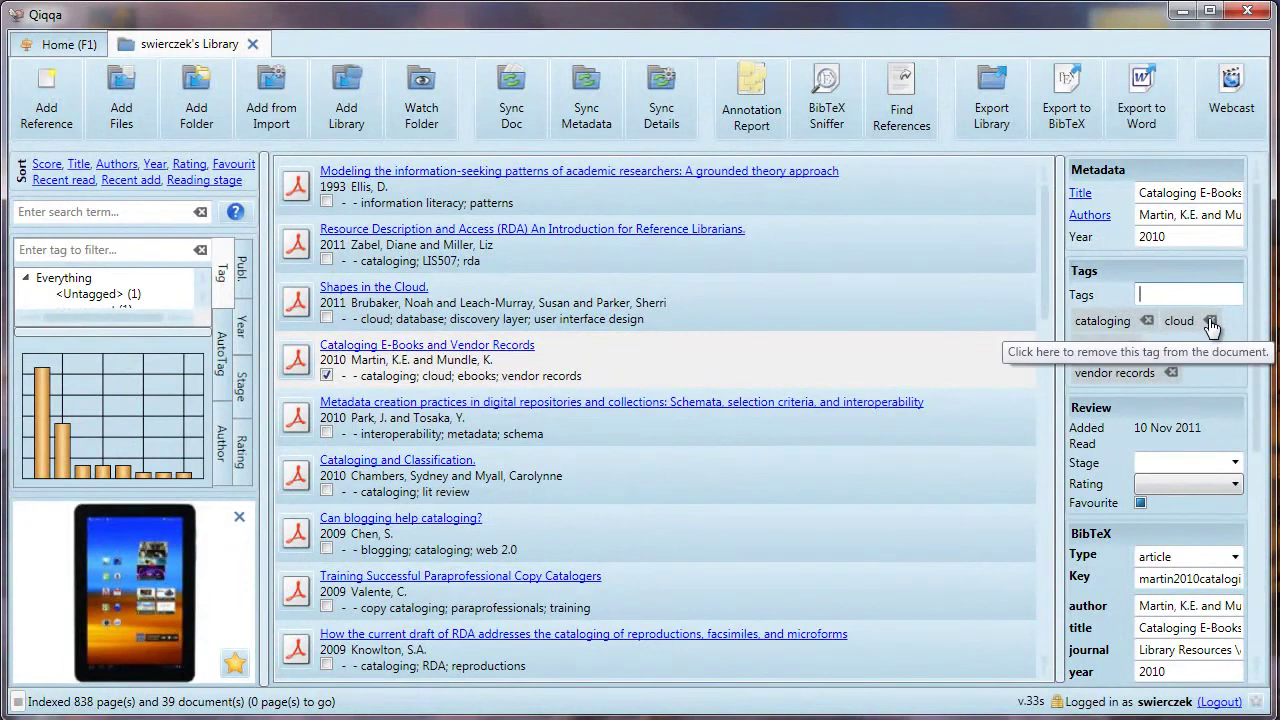
left_click(1211, 321)
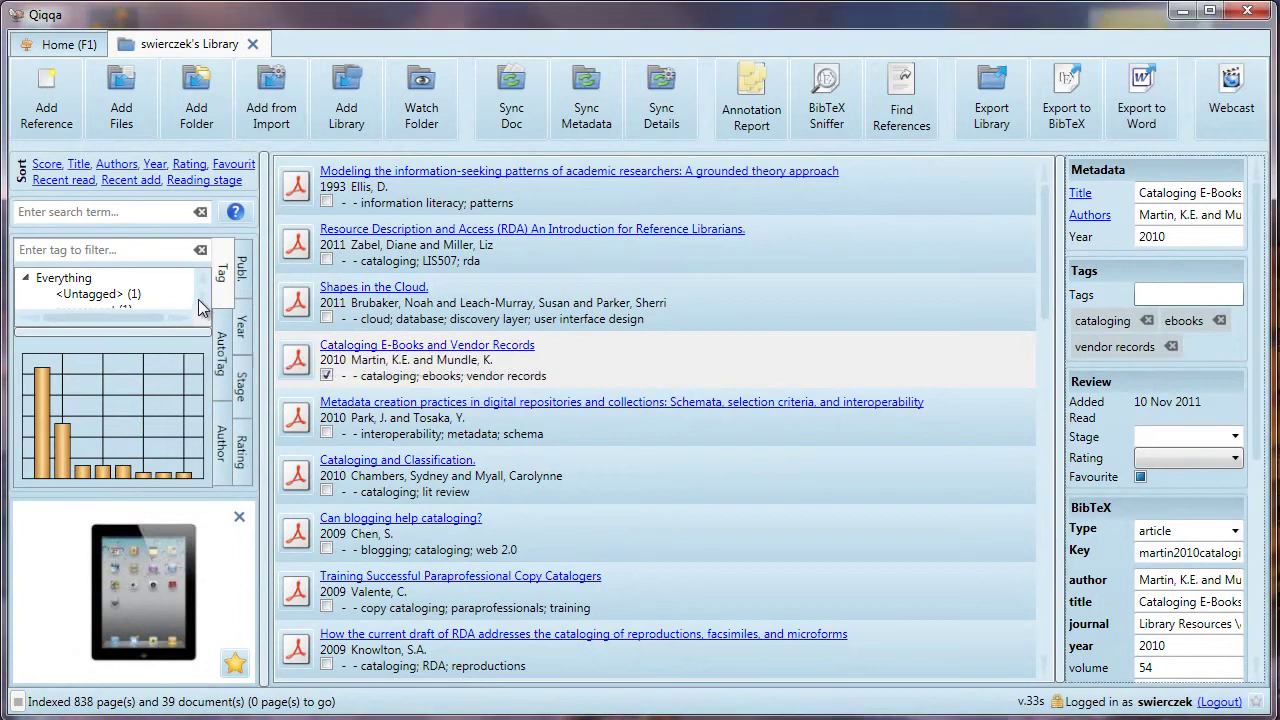
- Scroll down through the library's tag list
scroll(203, 305, "down", 1)
scroll(203, 305, "down", 1)
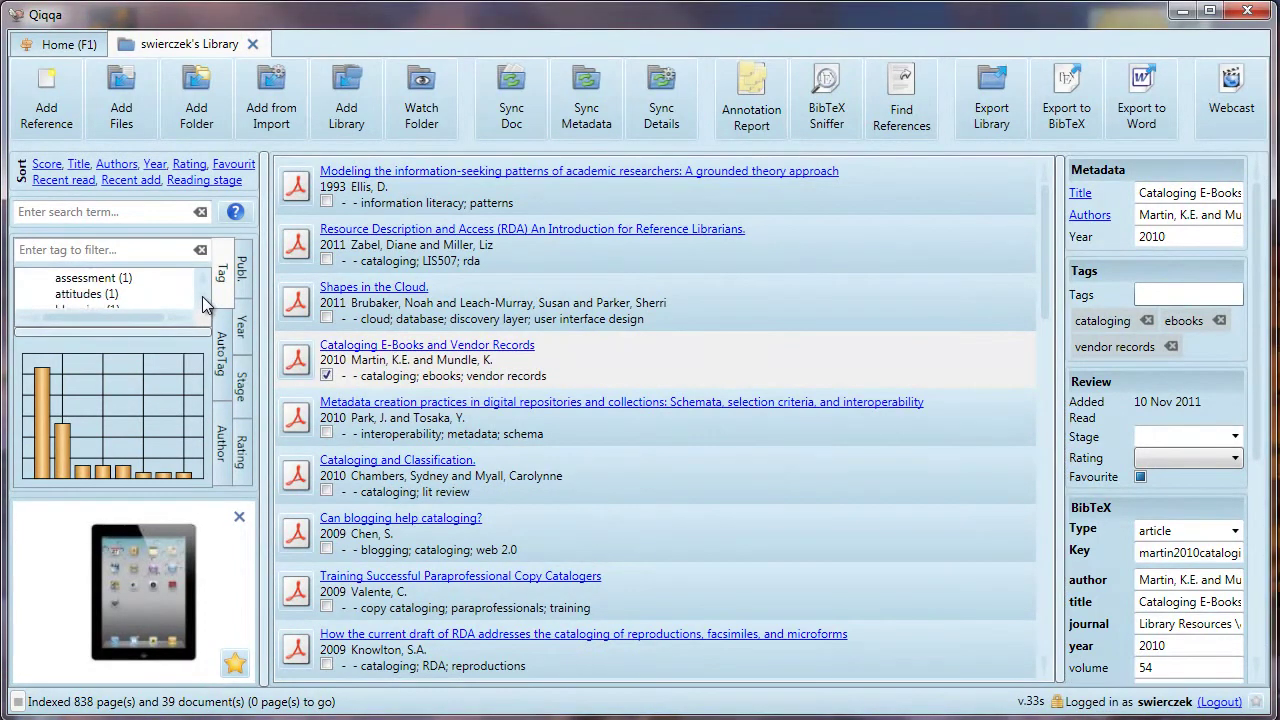
scroll(203, 305, "down", 1)
scroll(203, 305, "down", 2)
scroll(203, 305, "down", 1)
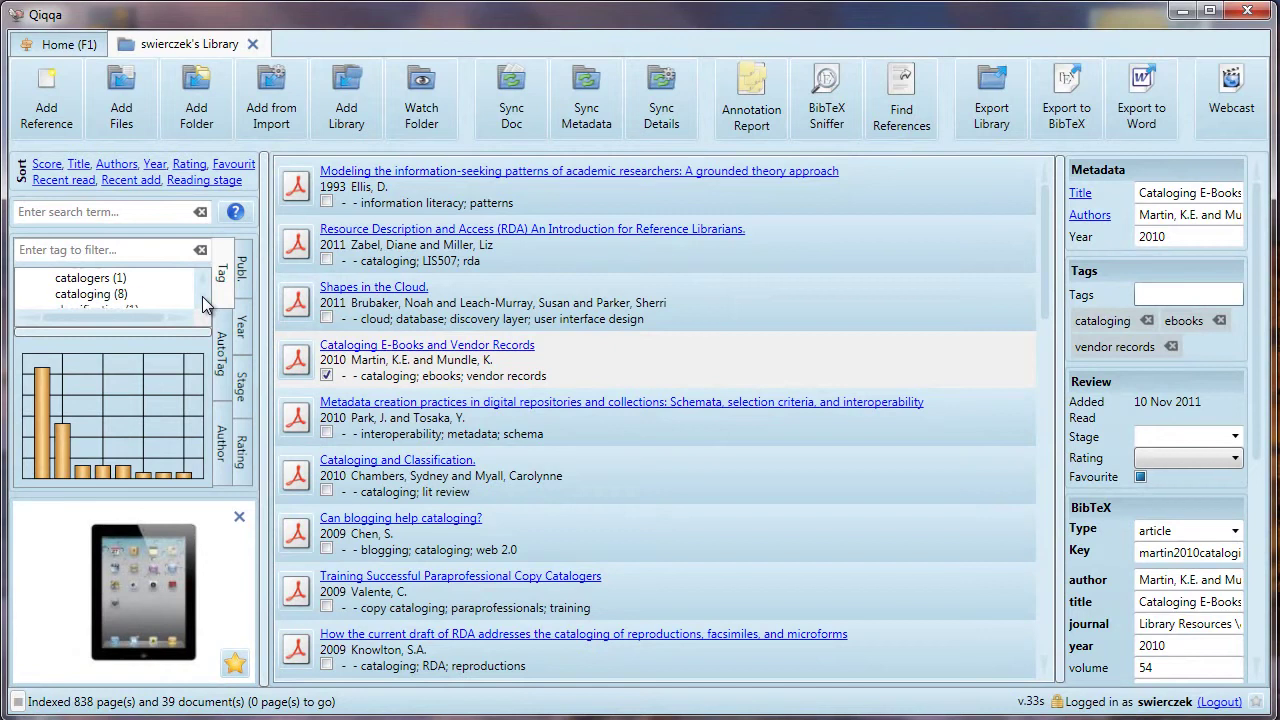
scroll(203, 305, "down", 1)
scroll(203, 305, "down", 1)
scroll(203, 305, "down", 1)
scroll(203, 305, "down", 2)
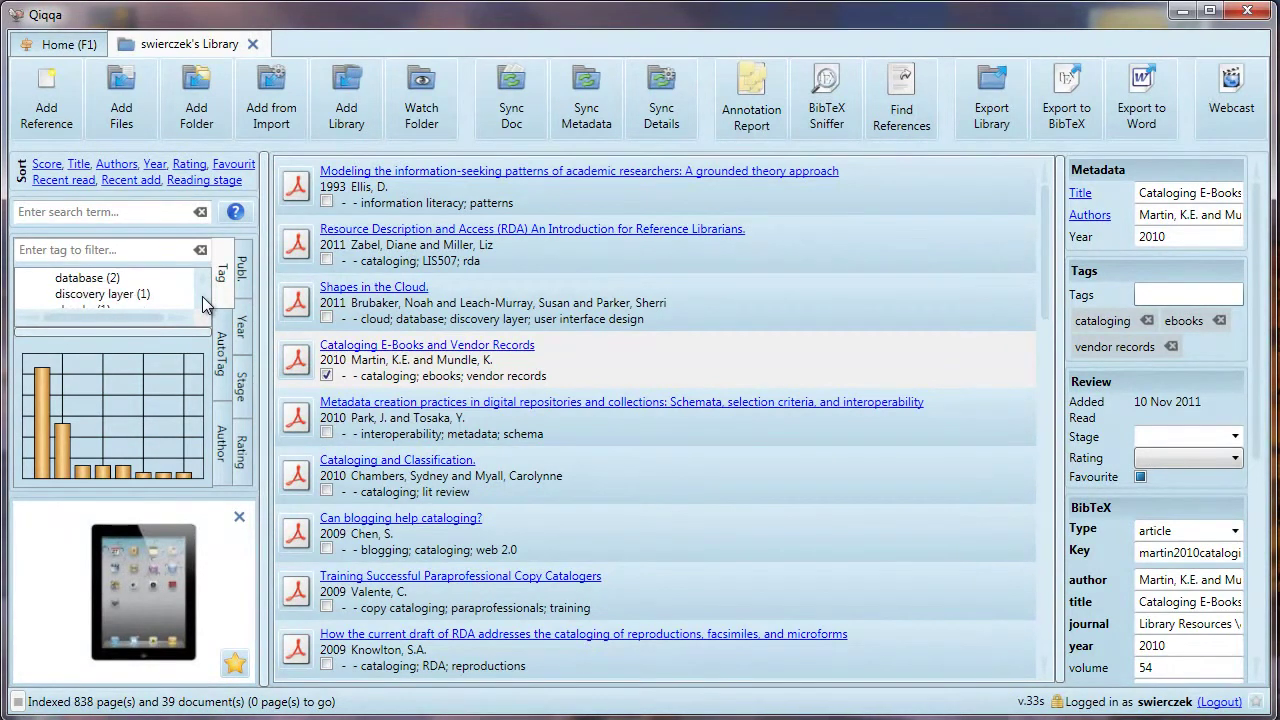
scroll(203, 305, "down", 1)
scroll(203, 305, "down", 1)
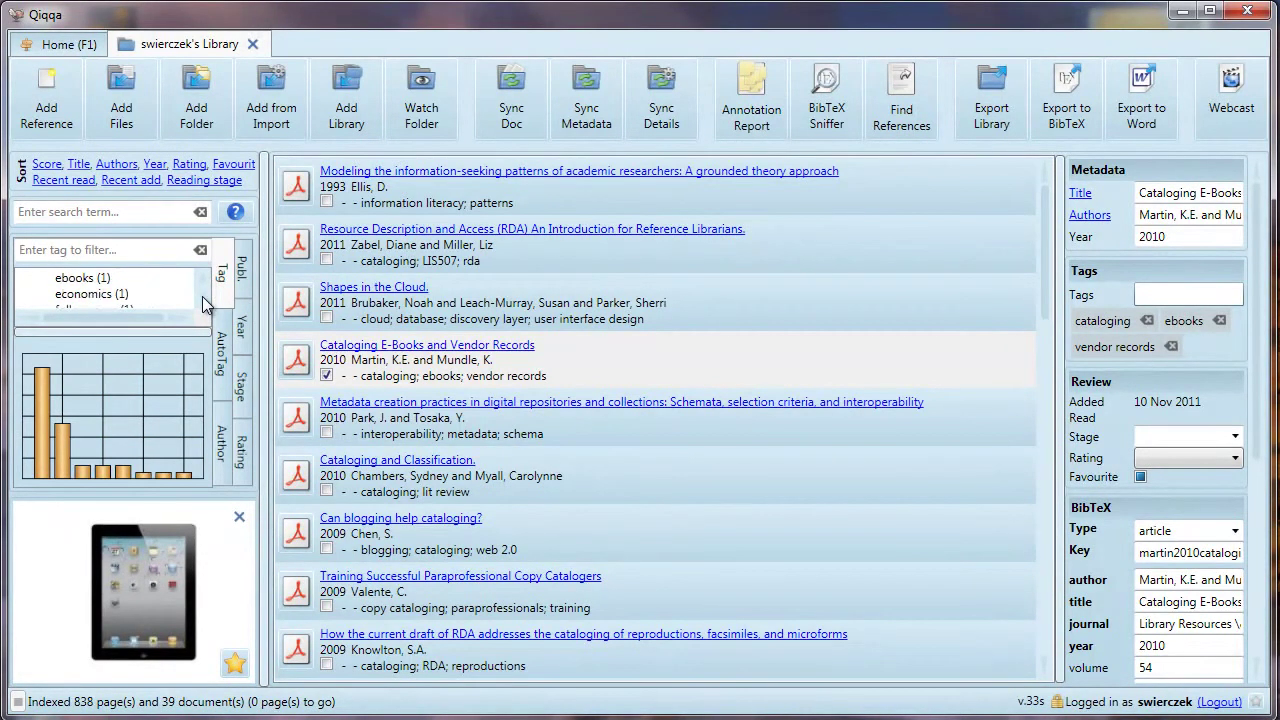
scroll(203, 305, "down", 1)
scroll(203, 305, "down", 1)
scroll(203, 305, "down", 1)
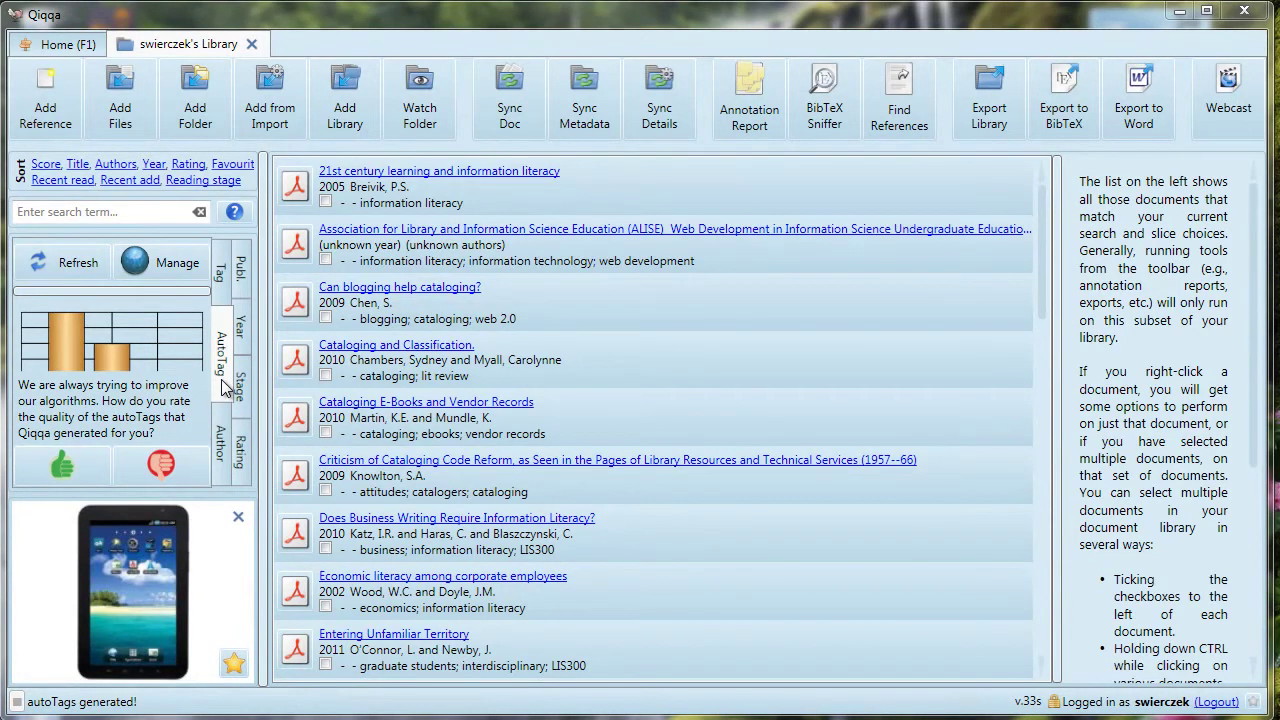
mouse_move(177, 262)
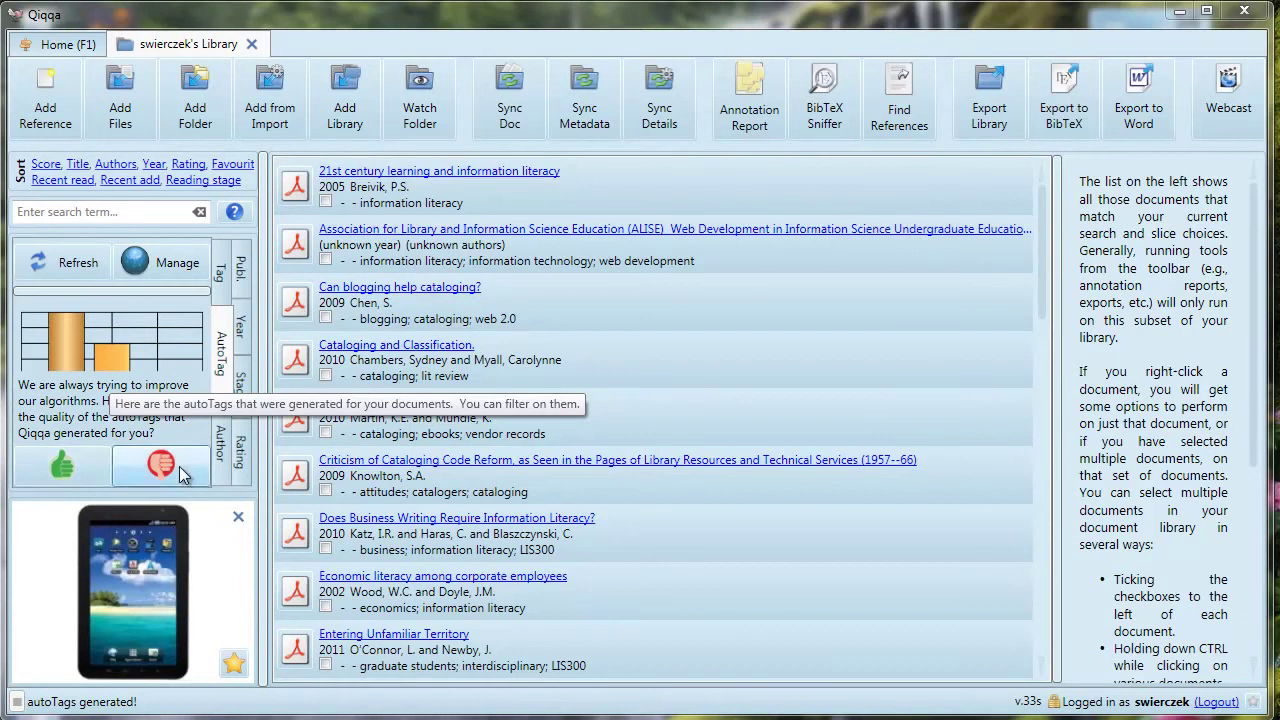
- Open the Edit AutoTag Black/Whitelist dialog from the AutoTag panel's Manage button
left_click(170, 260)
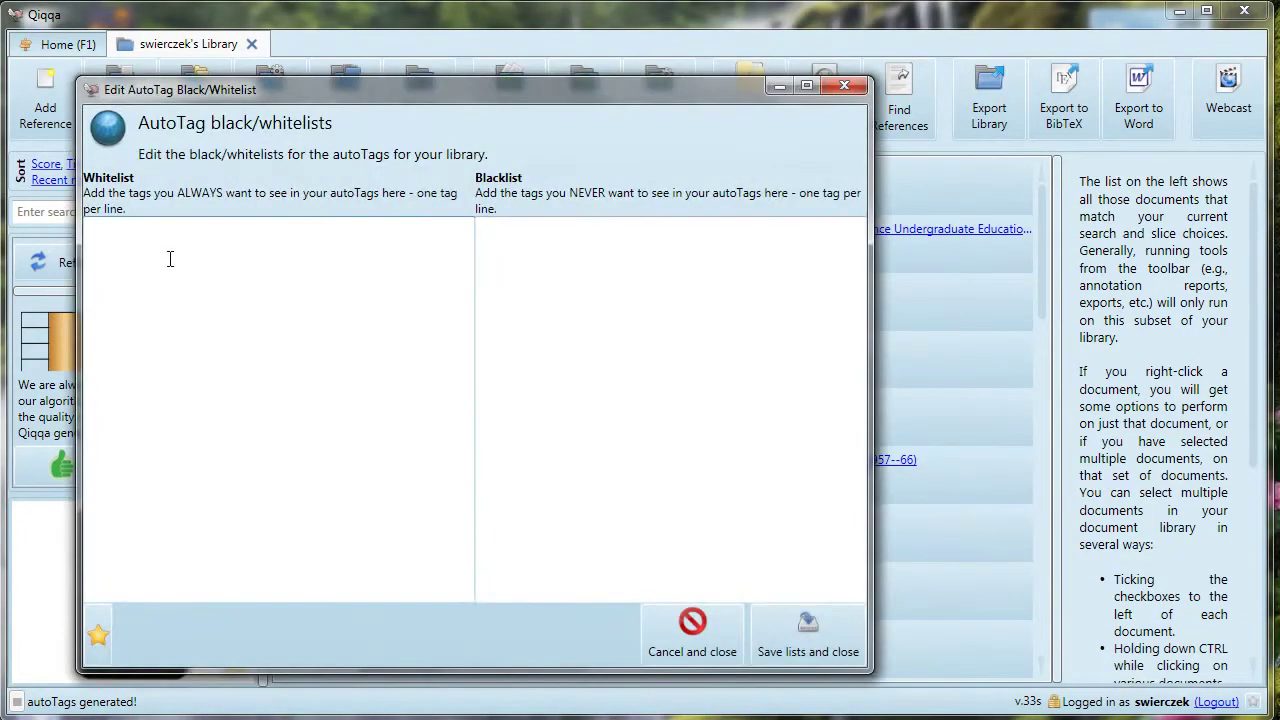
- Cancel the black/whitelist editor unchanged and open Entering Unfamiliar Territory in a reader tab
left_click(683, 646)
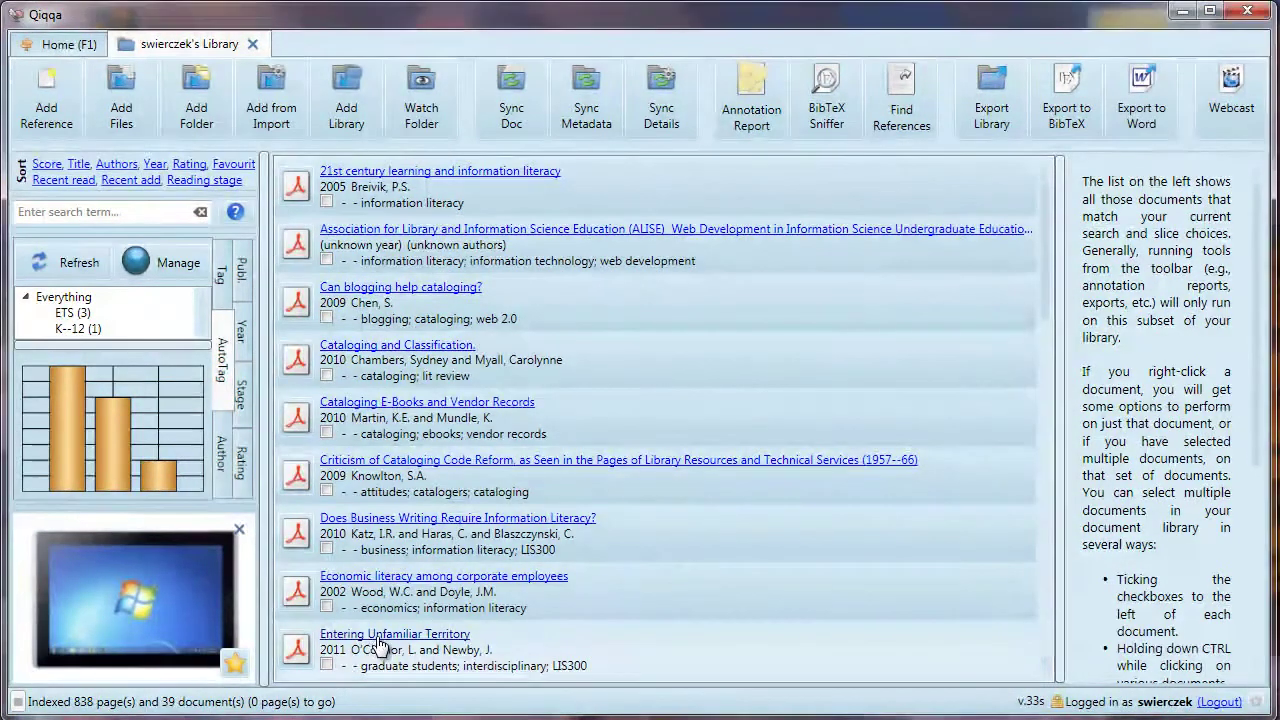
left_click(381, 636)
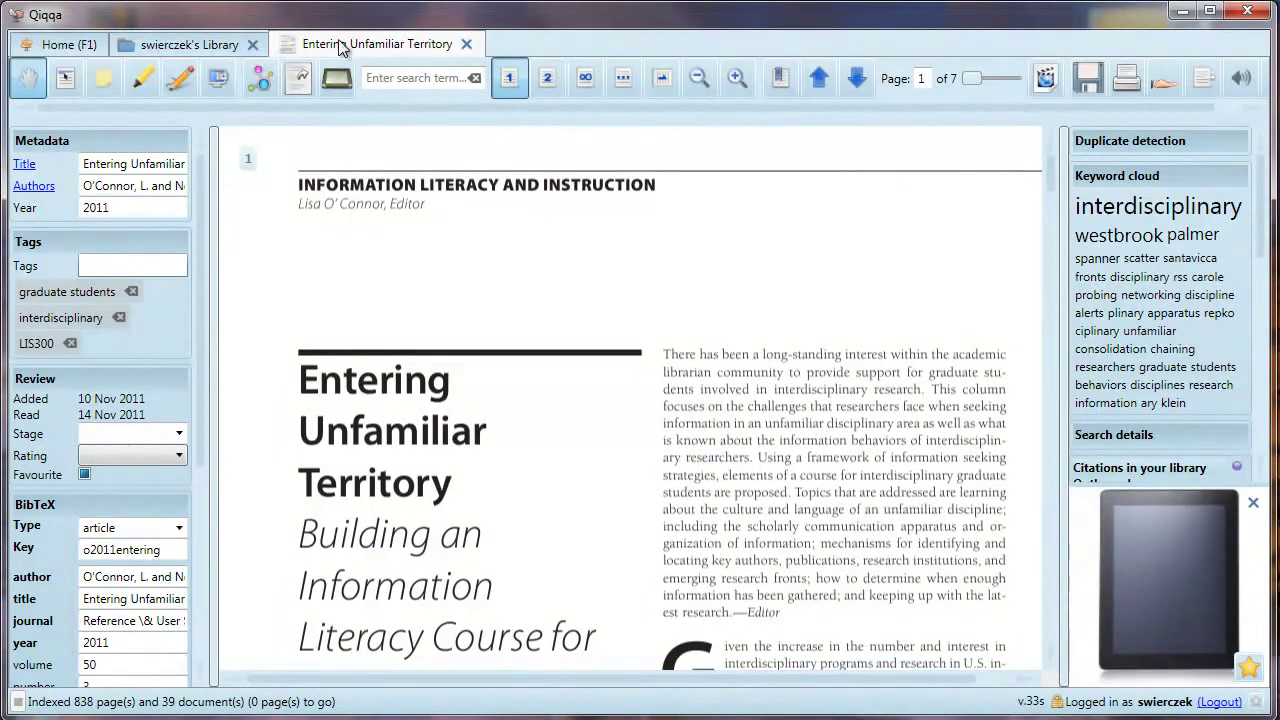
left_click(213, 52)
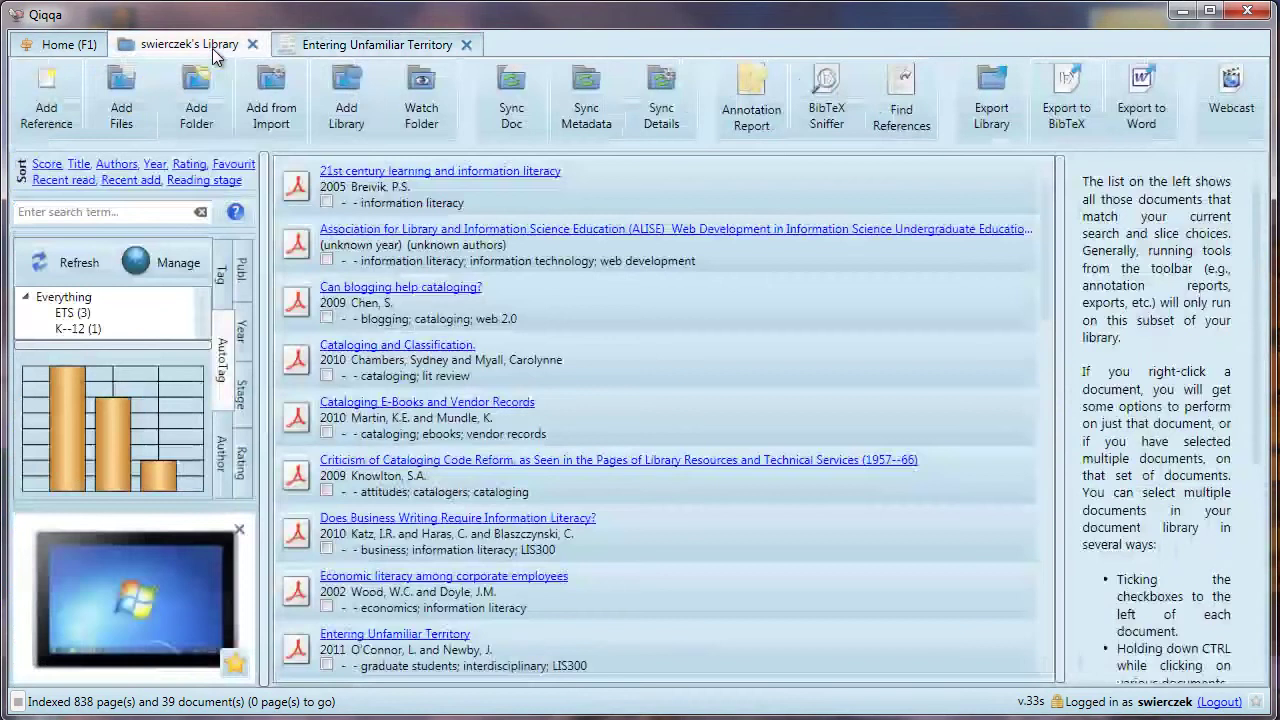
left_click(52, 46)
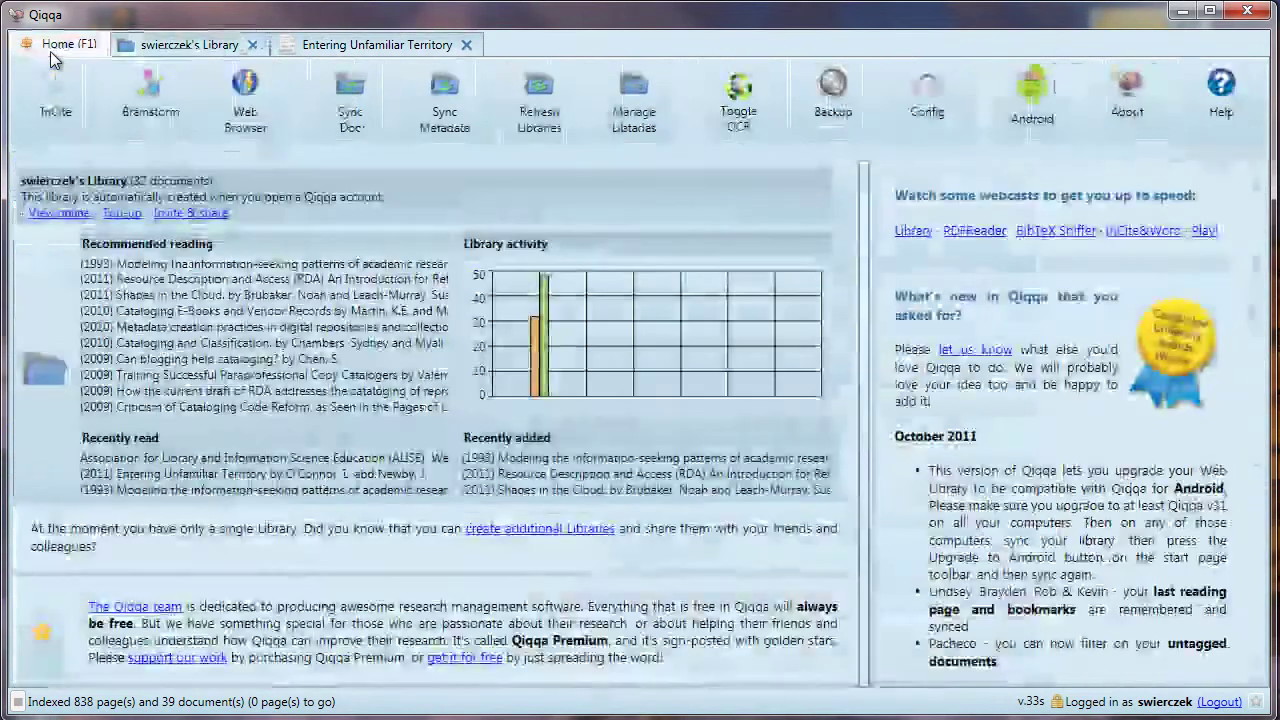
left_click(318, 44)
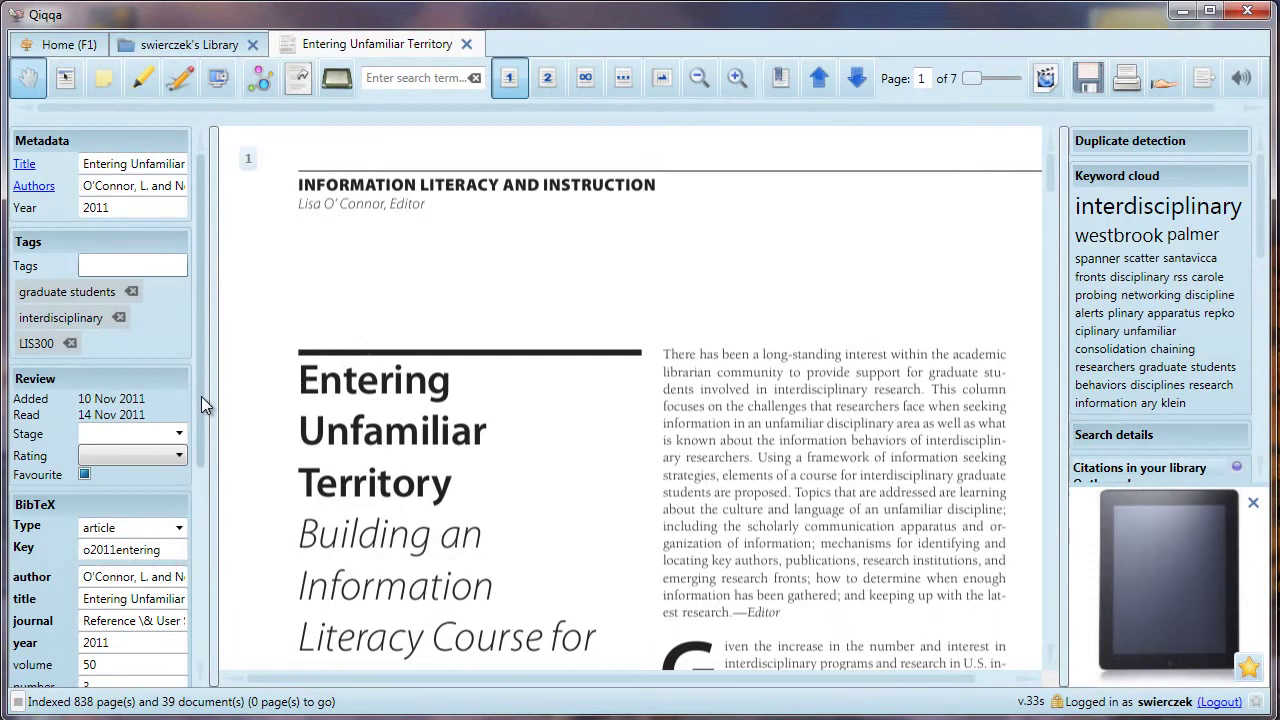
left_click_drag(201, 396, 181, 576)
scroll(181, 576, "down", 1)
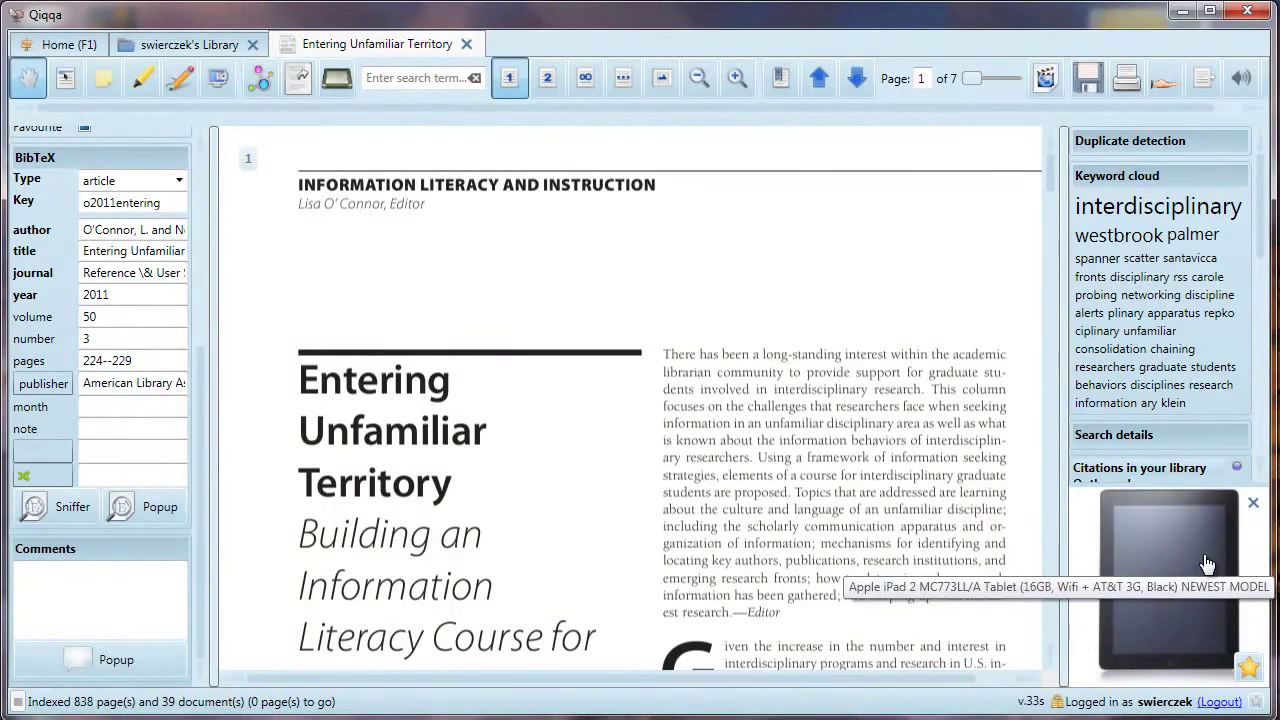
- Dismiss the sponsored advert and bring the Similar papers in Google Scholar list into view
left_click(1255, 506)
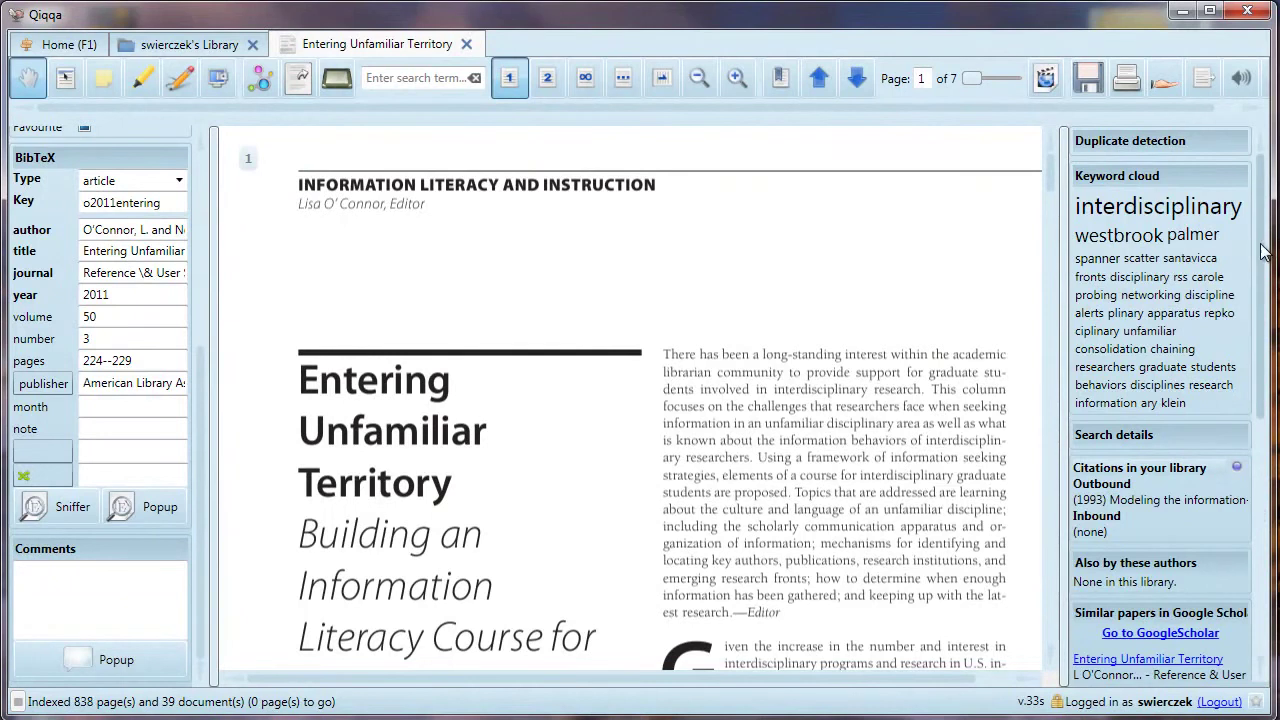
left_click_drag(1262, 252, 1252, 345)
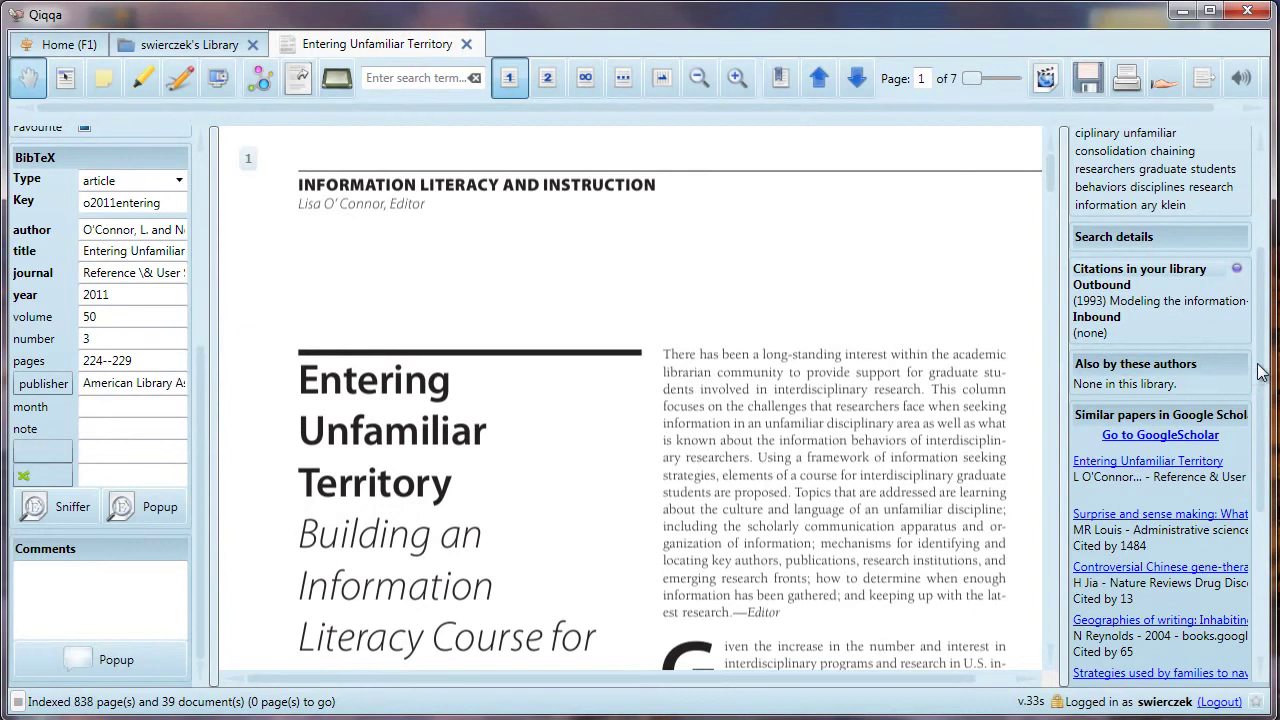
left_click_drag(1262, 372, 1255, 425)
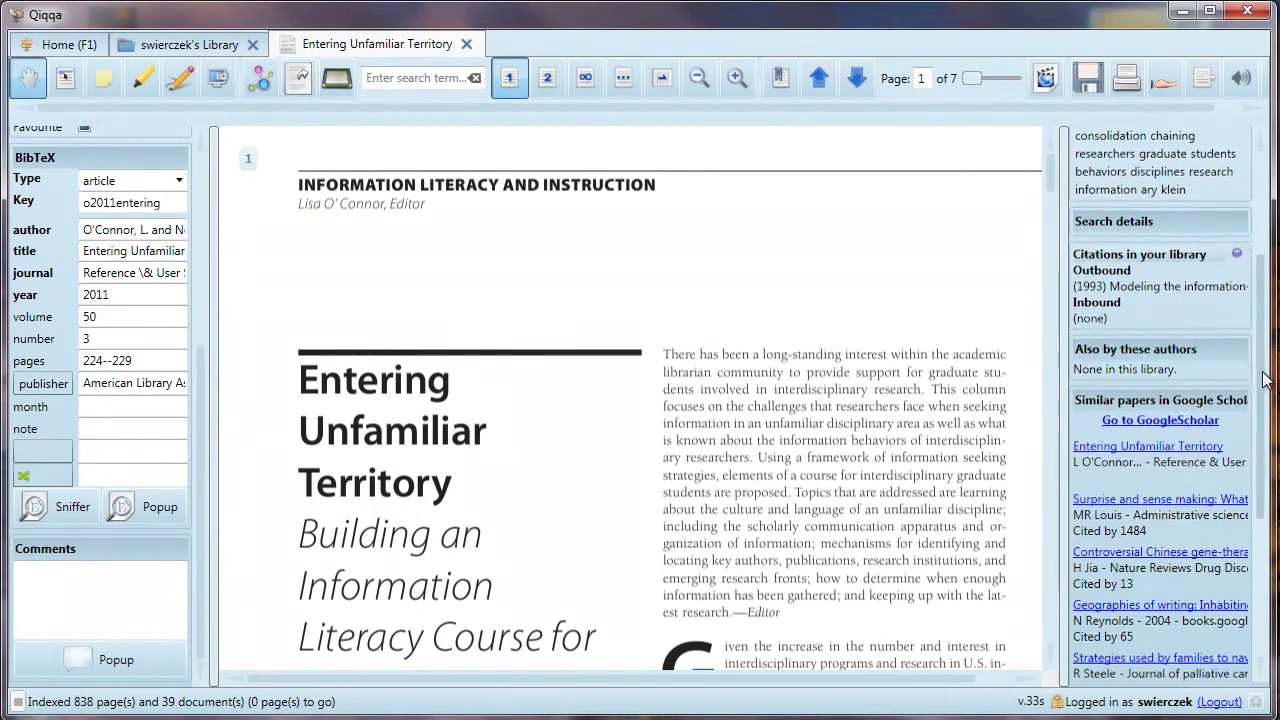
scroll(1255, 425, "down", 1)
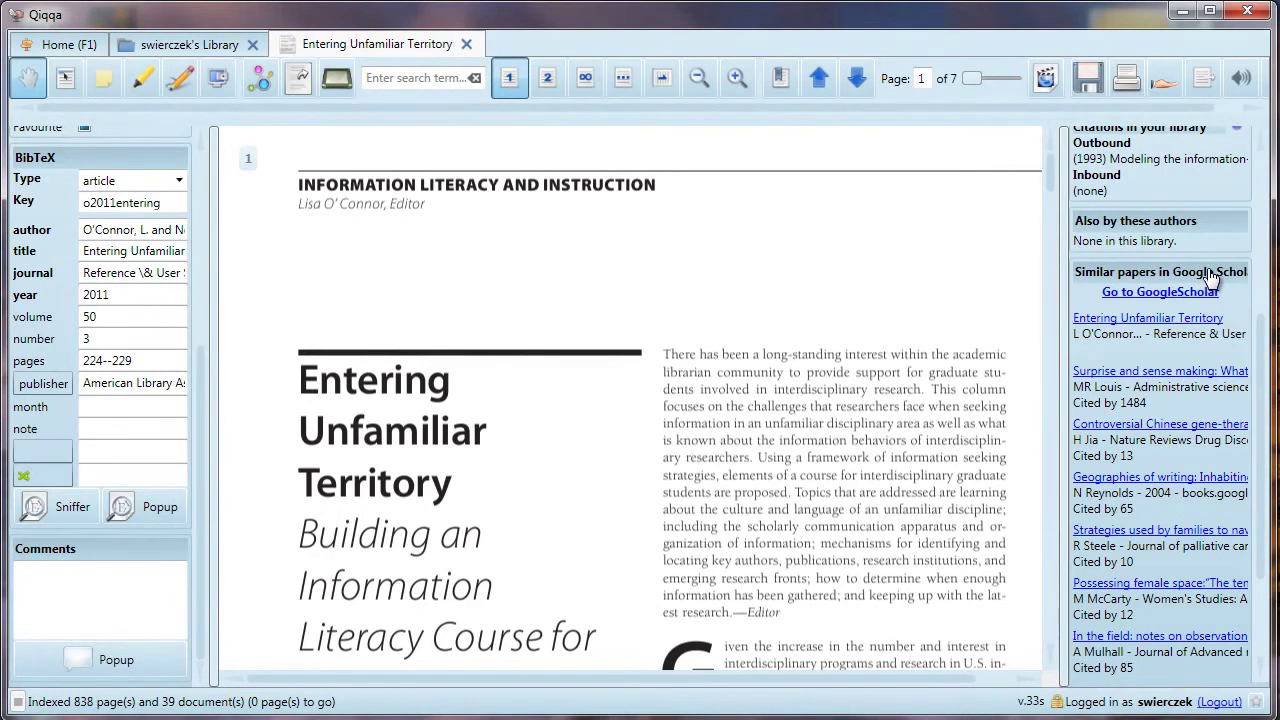
left_click_drag(1263, 338, 1262, 428)
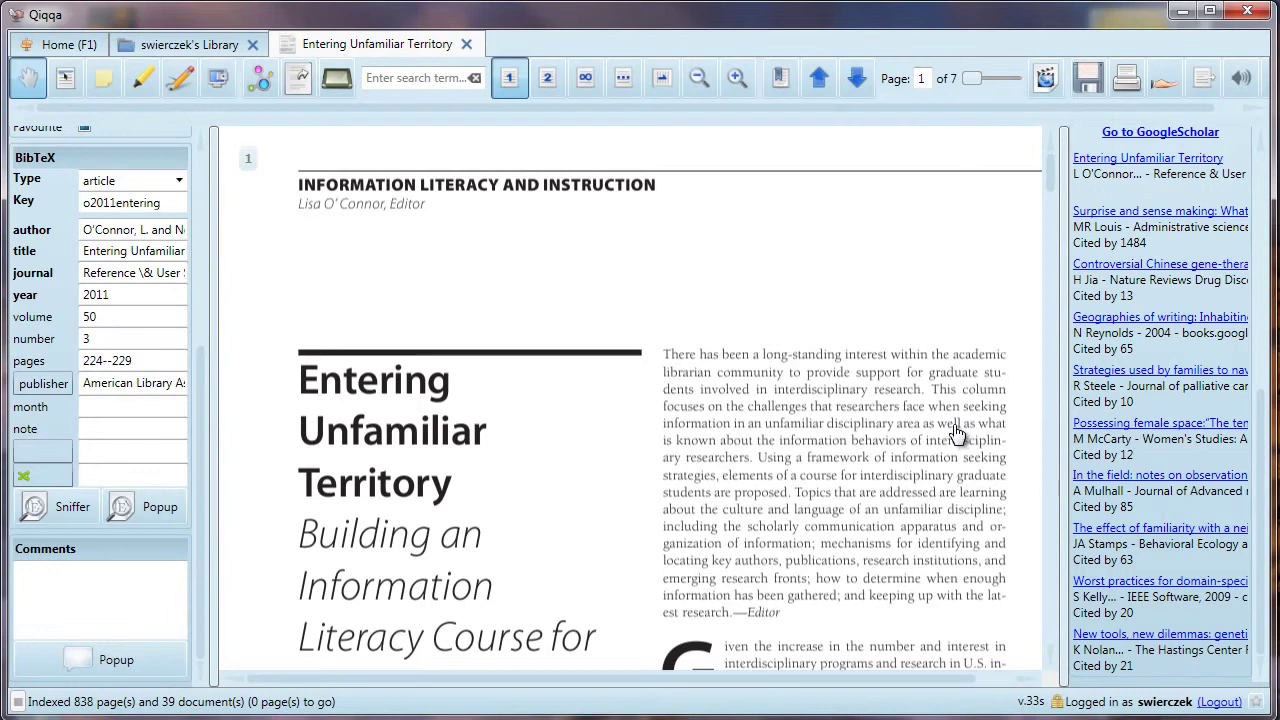
- Put the paper in full-screen reading mode, toggling it off and back on
left_click(333, 84)
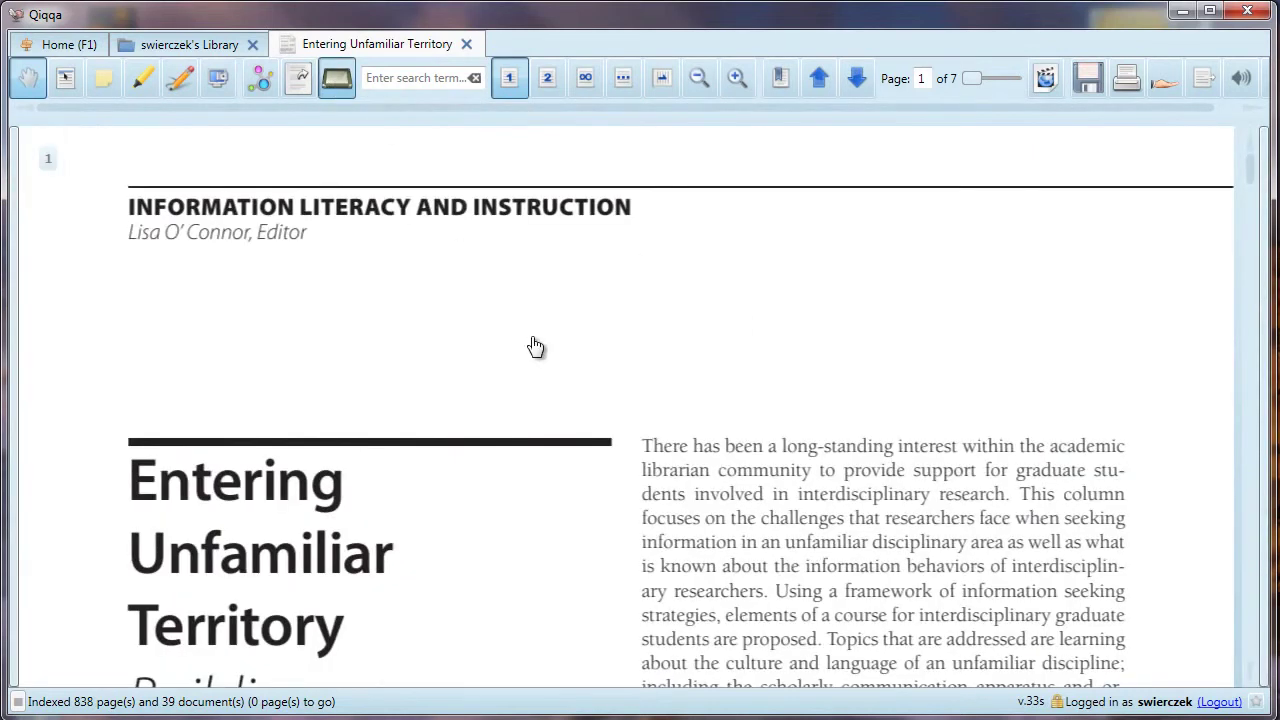
scroll(530, 348, "down", 4)
scroll(537, 354, "down", 3)
scroll(540, 357, "up", 4)
scroll(540, 357, "up", 3)
left_click(331, 82)
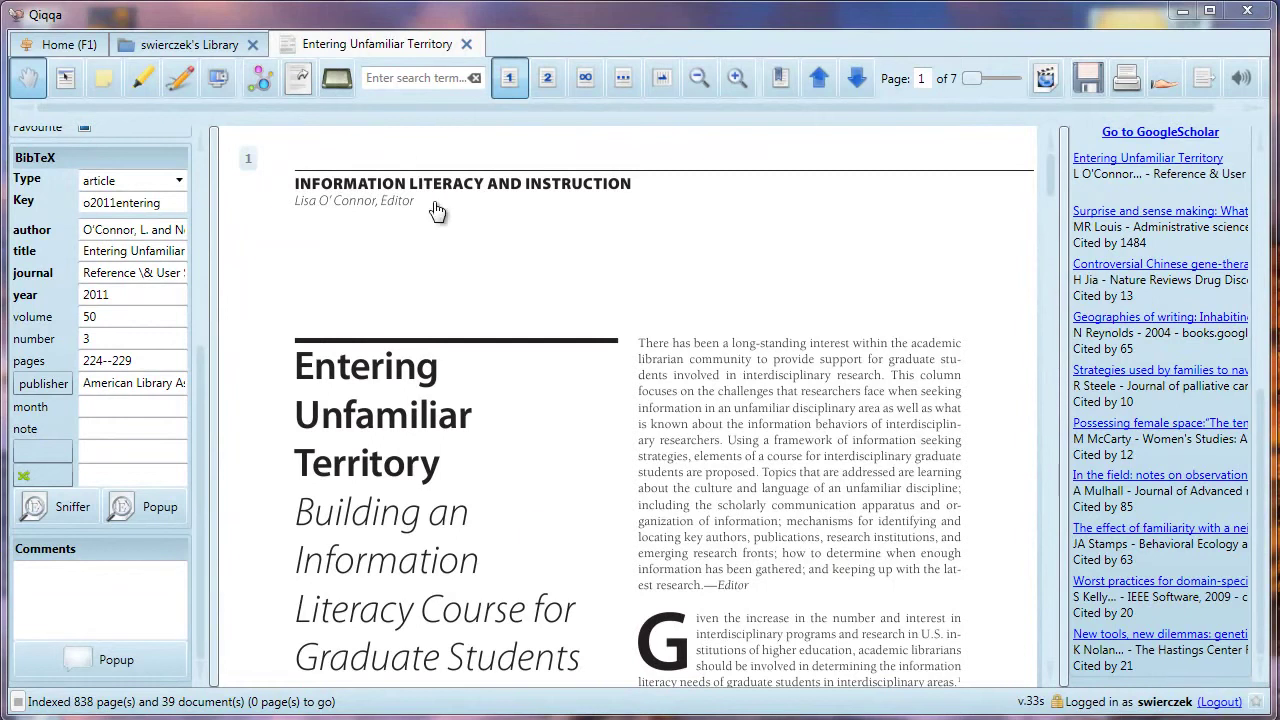
left_click(336, 80)
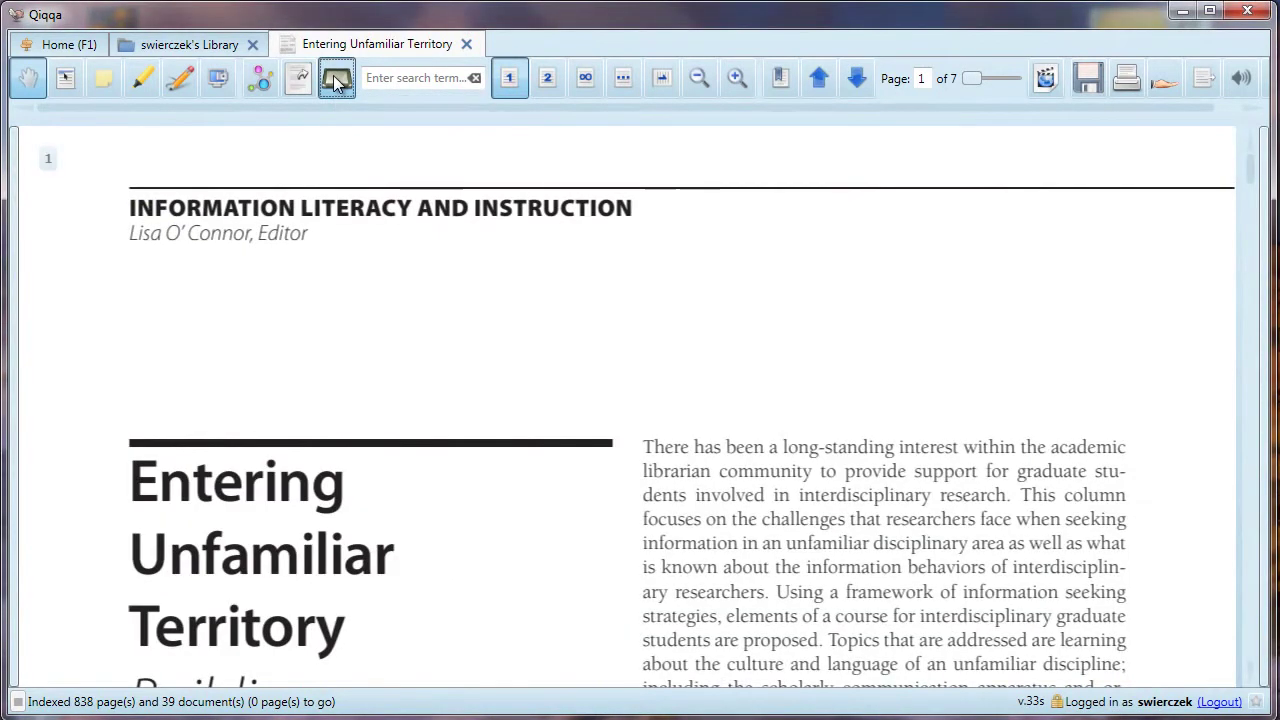
- Pan around page 1 with the hand tool
left_click(28, 85)
mouse_move(471, 551)
left_mouse_down()
mouse_move(506, 236)
mouse_move(528, 560)
left_mouse_up()
mouse_move(752, 652)
left_mouse_down()
mouse_move(748, 371)
mouse_move(766, 294)
mouse_move(755, 670)
left_mouse_up()
scroll(740, 517, "down", 3)
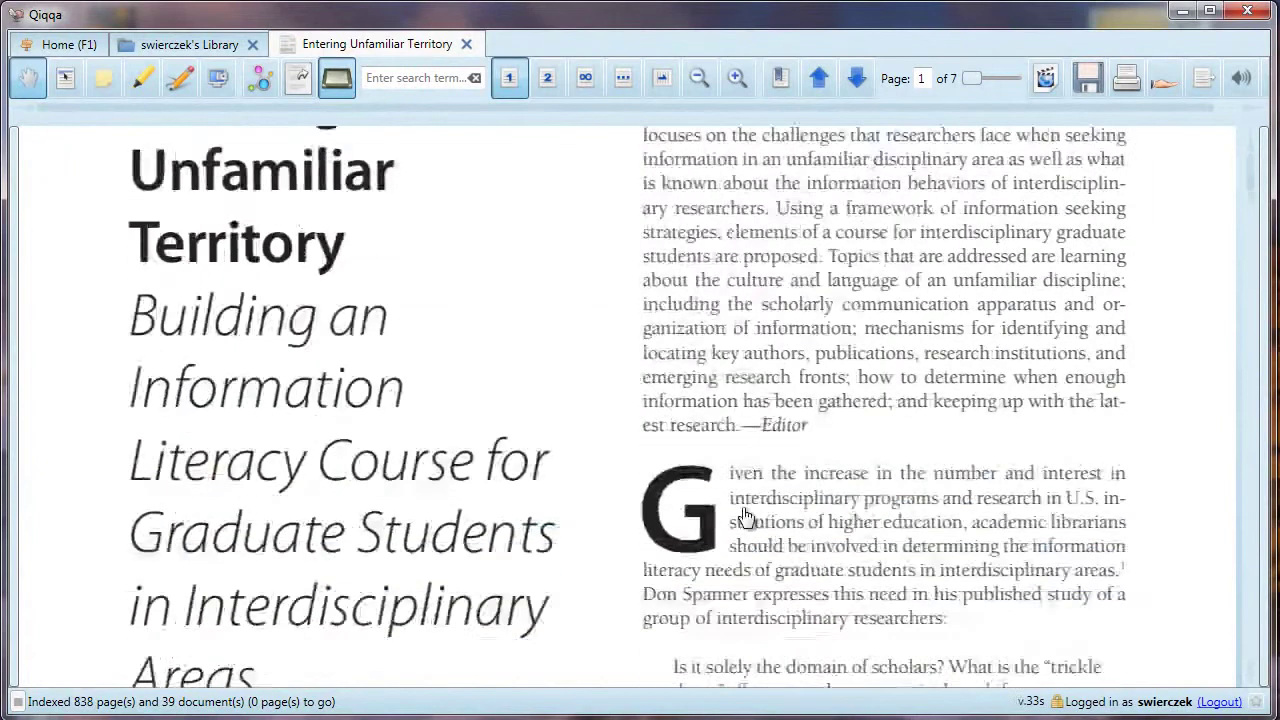
scroll(740, 517, "up", 3)
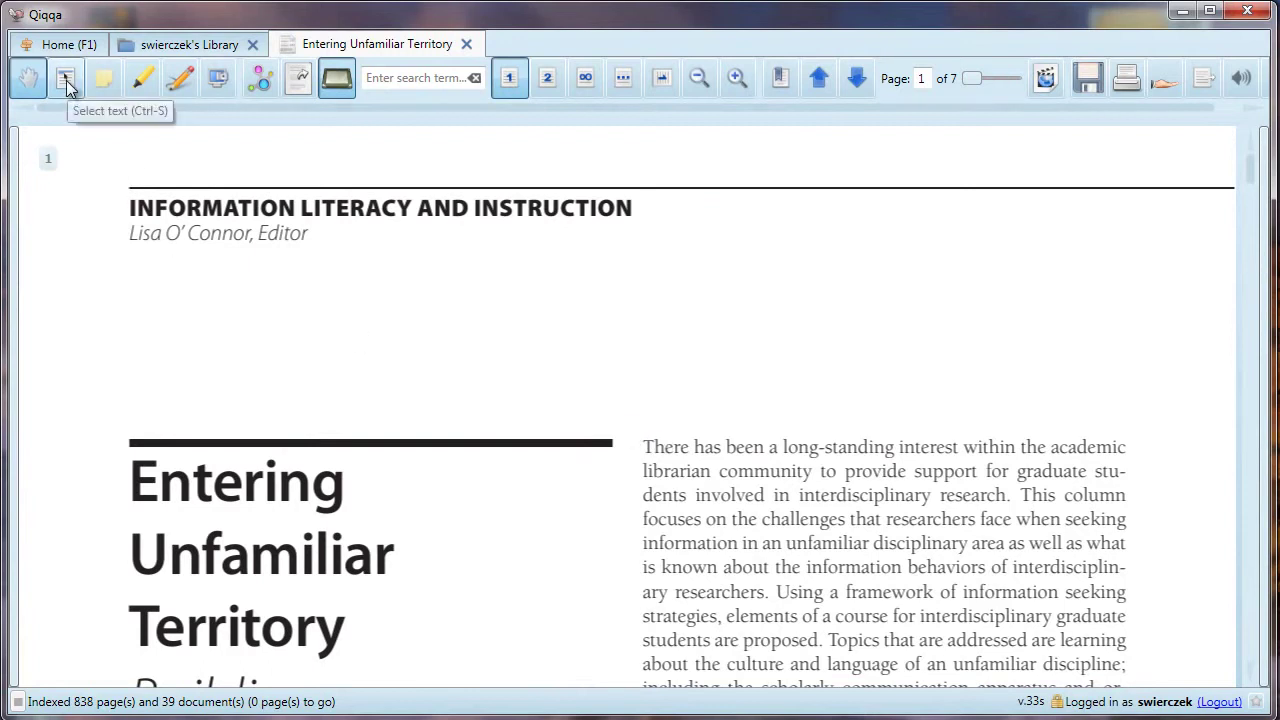
left_click(65, 80)
scroll(747, 420, "down", 1)
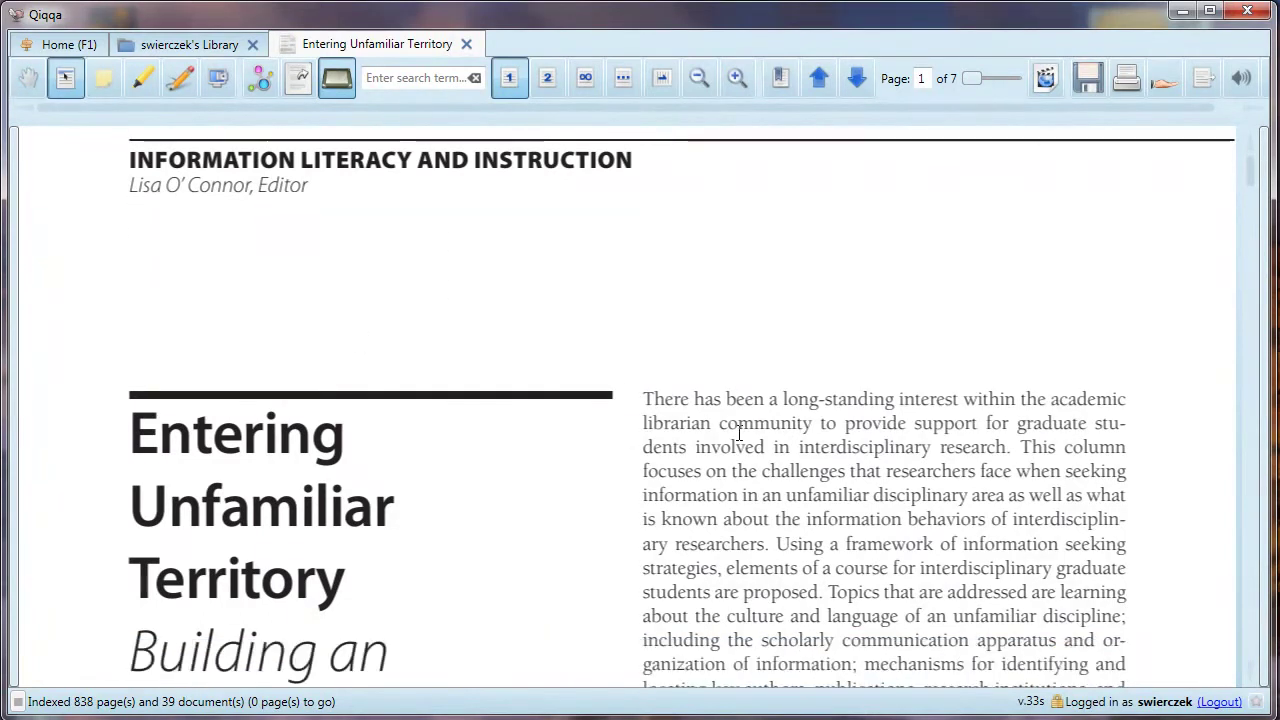
scroll(740, 432, "down", 1)
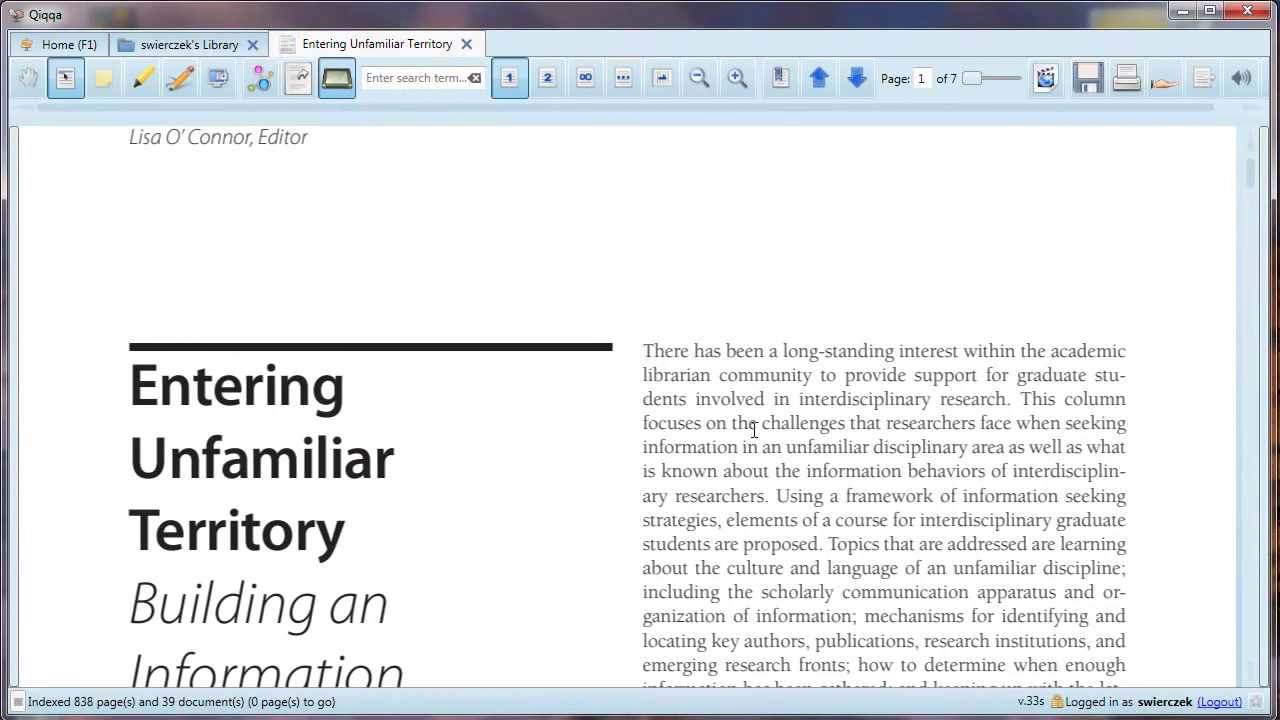
left_click_drag(641, 343, 1088, 615)
right_click(785, 450)
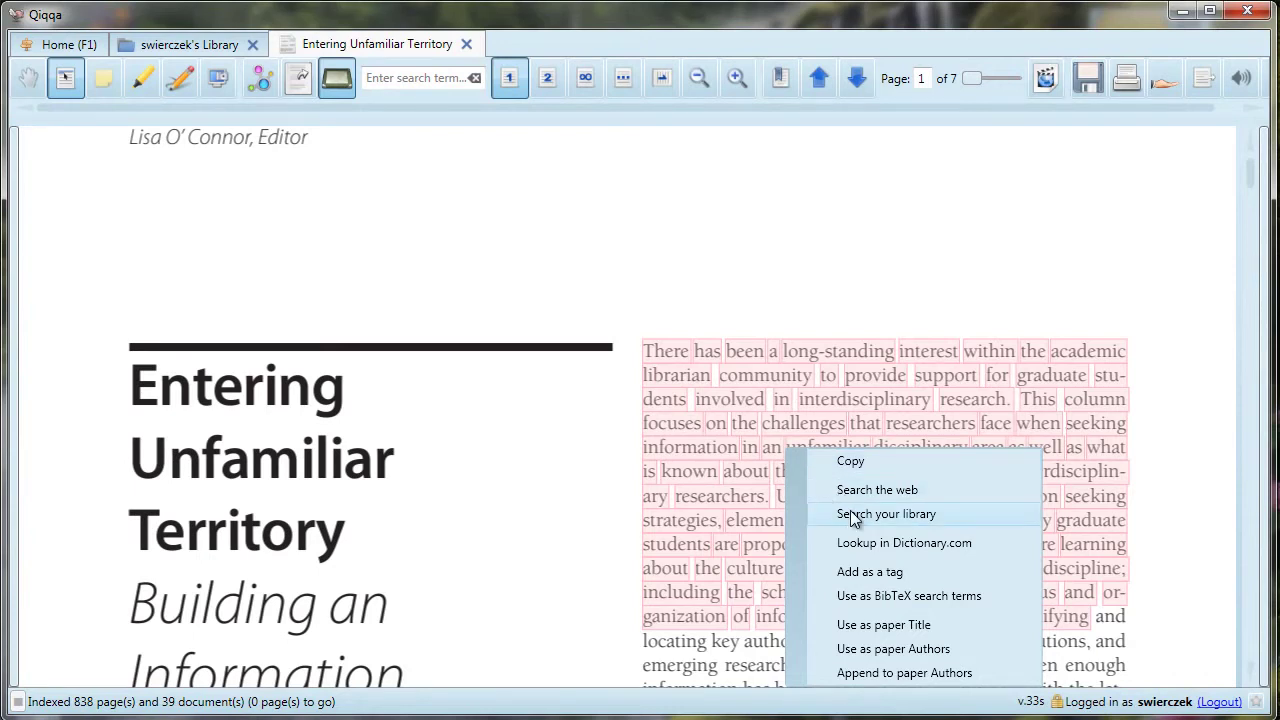
left_click(817, 309)
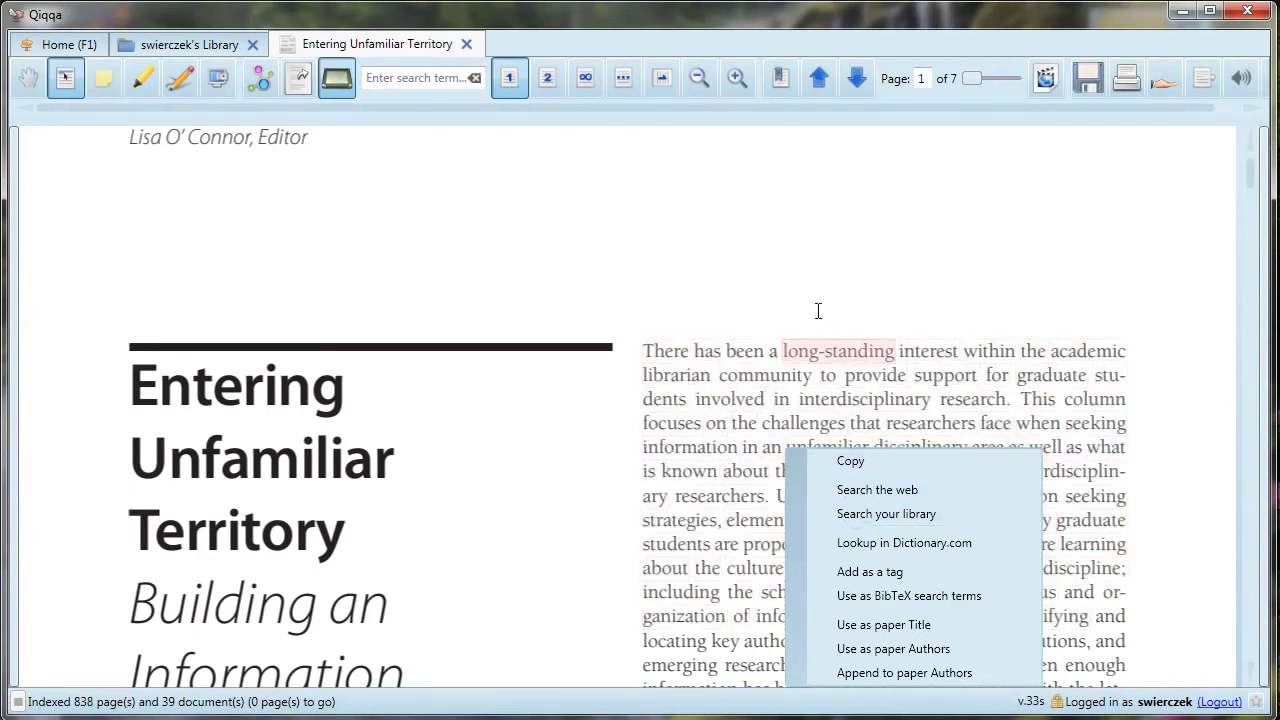
right_click(766, 374)
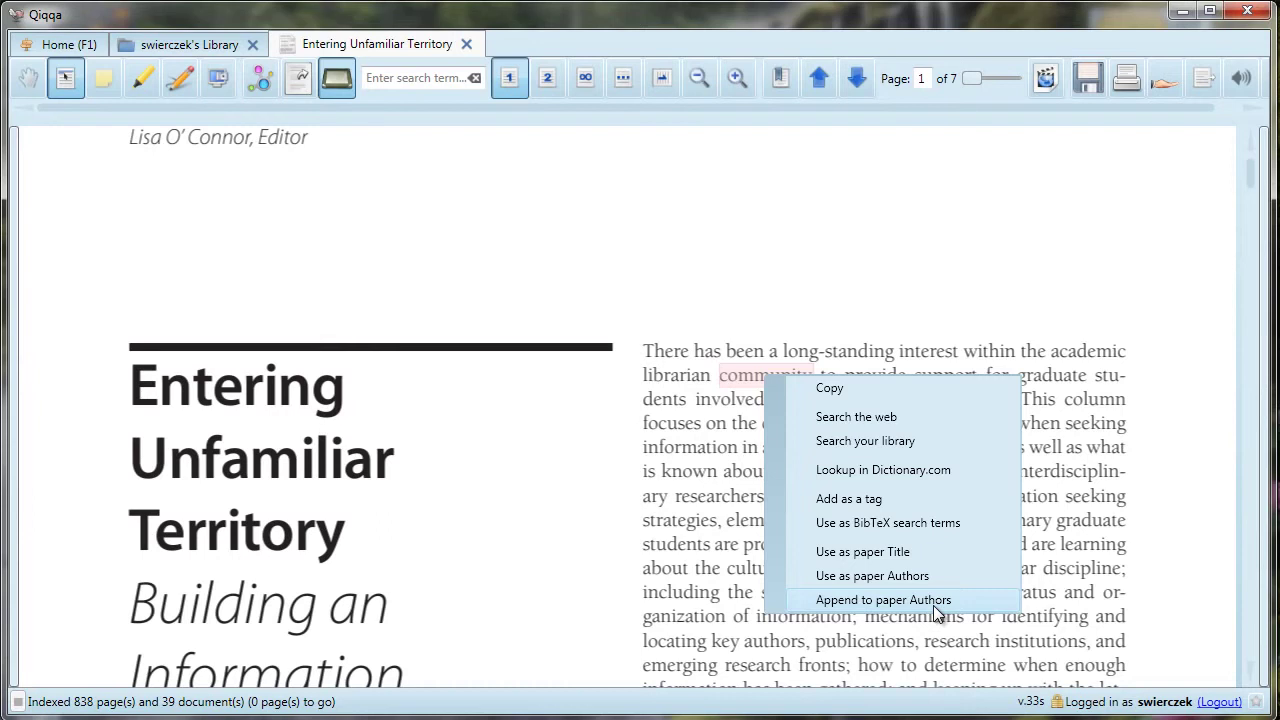
left_click(25, 84)
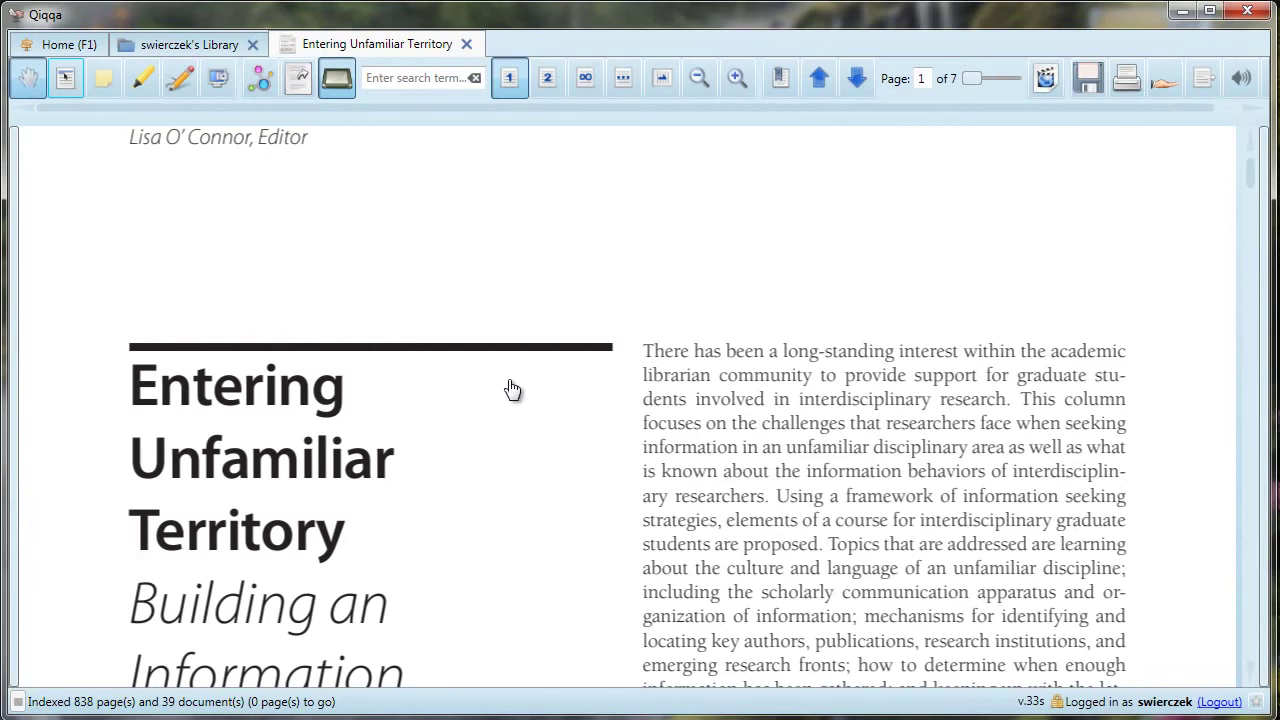
- Draw a box annotation over the 'Recent studies' paragraph on page 1
scroll(510, 390, "down", 1)
scroll(510, 390, "down", 9)
scroll(512, 390, "down", 10)
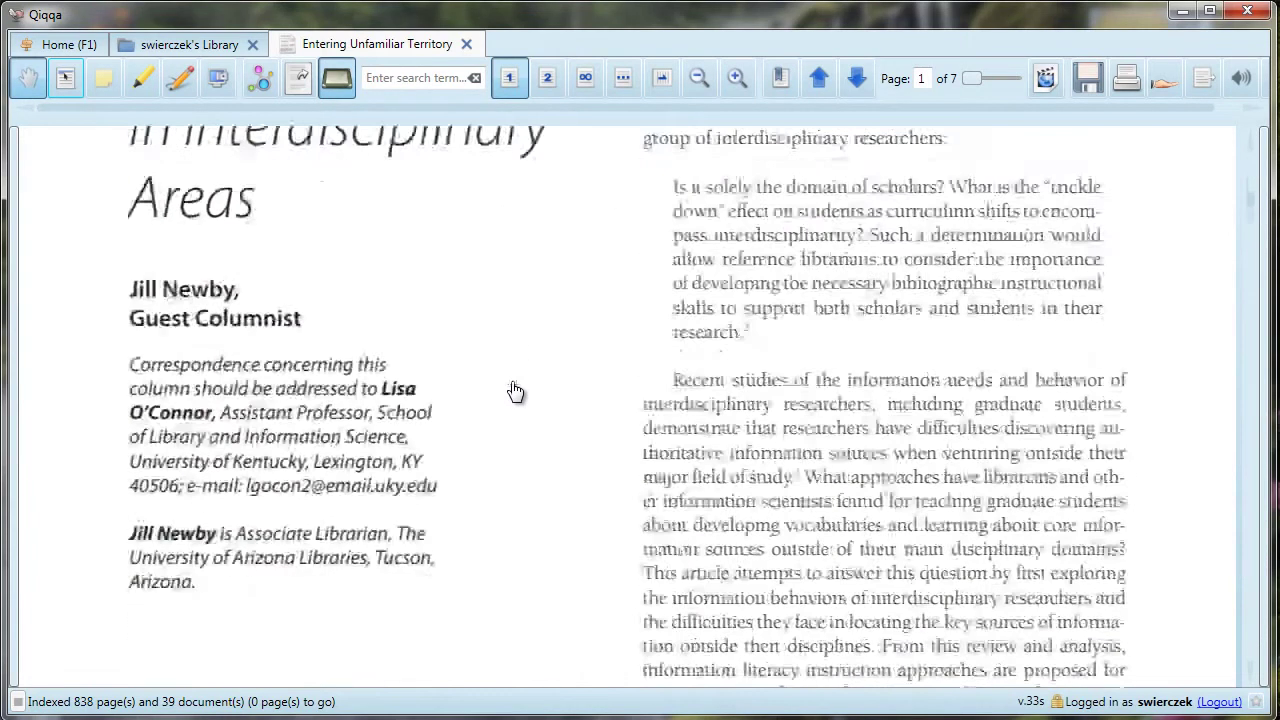
scroll(514, 391, "down", 3)
scroll(515, 391, "up", 1)
scroll(515, 391, "up", 1)
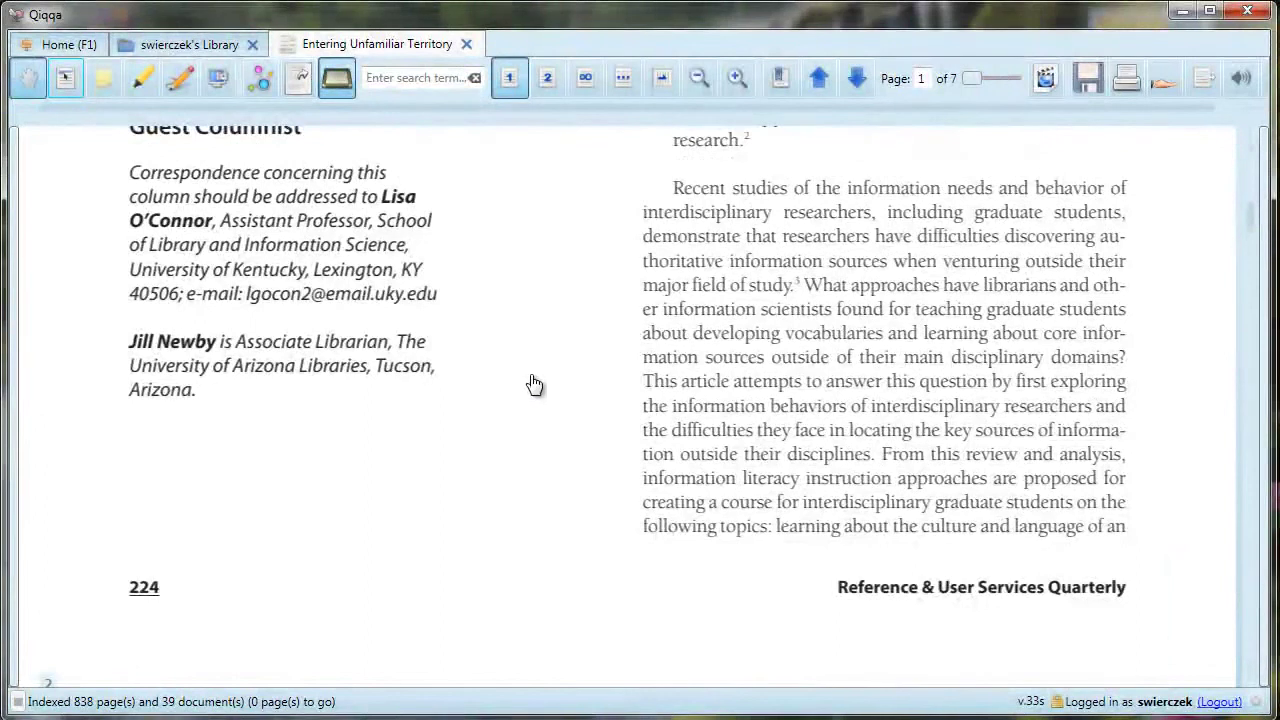
left_click(102, 78)
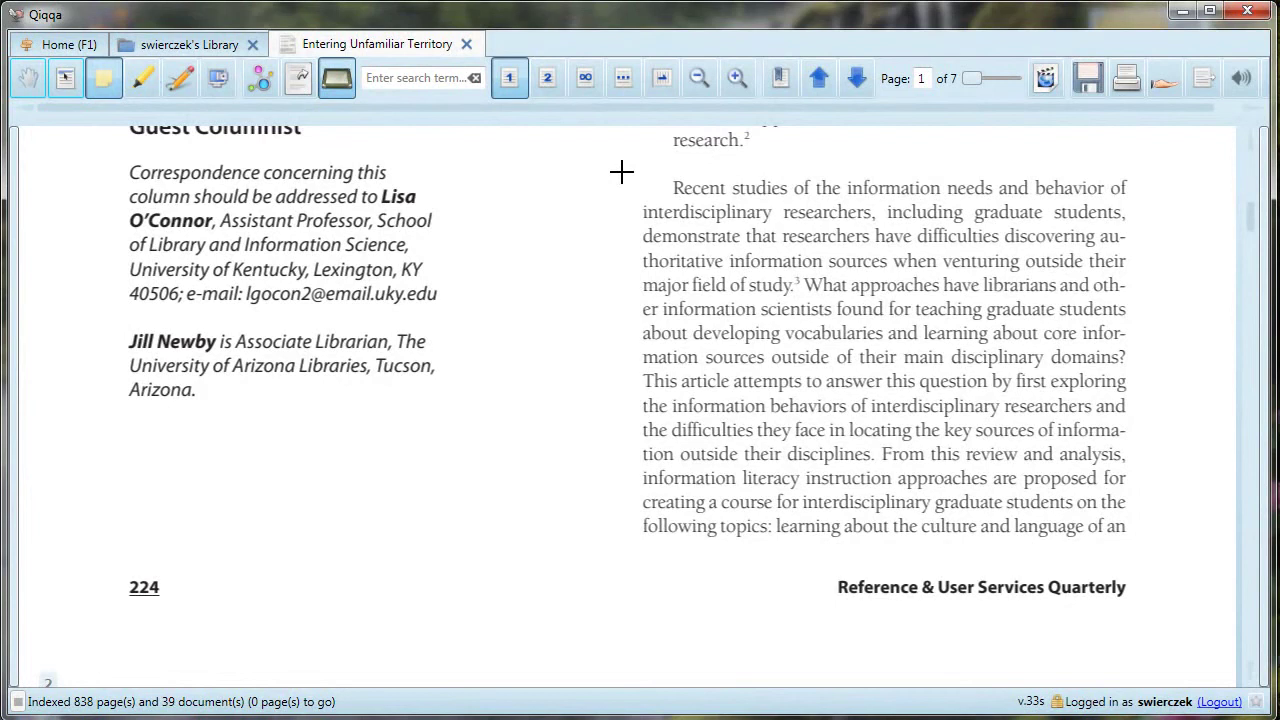
left_click_drag(621, 172, 1151, 545)
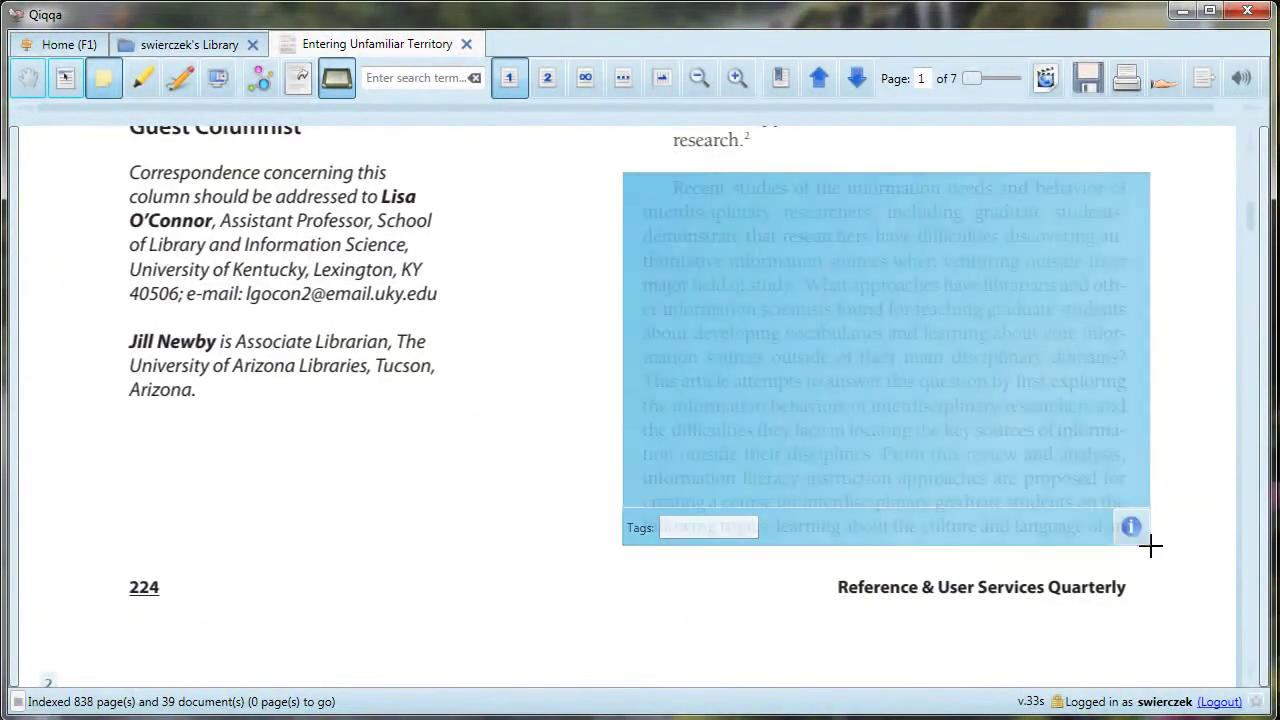
- Tag the annotation 'tagging' and comment 'this is a statement of the author'
left_click(730, 529)
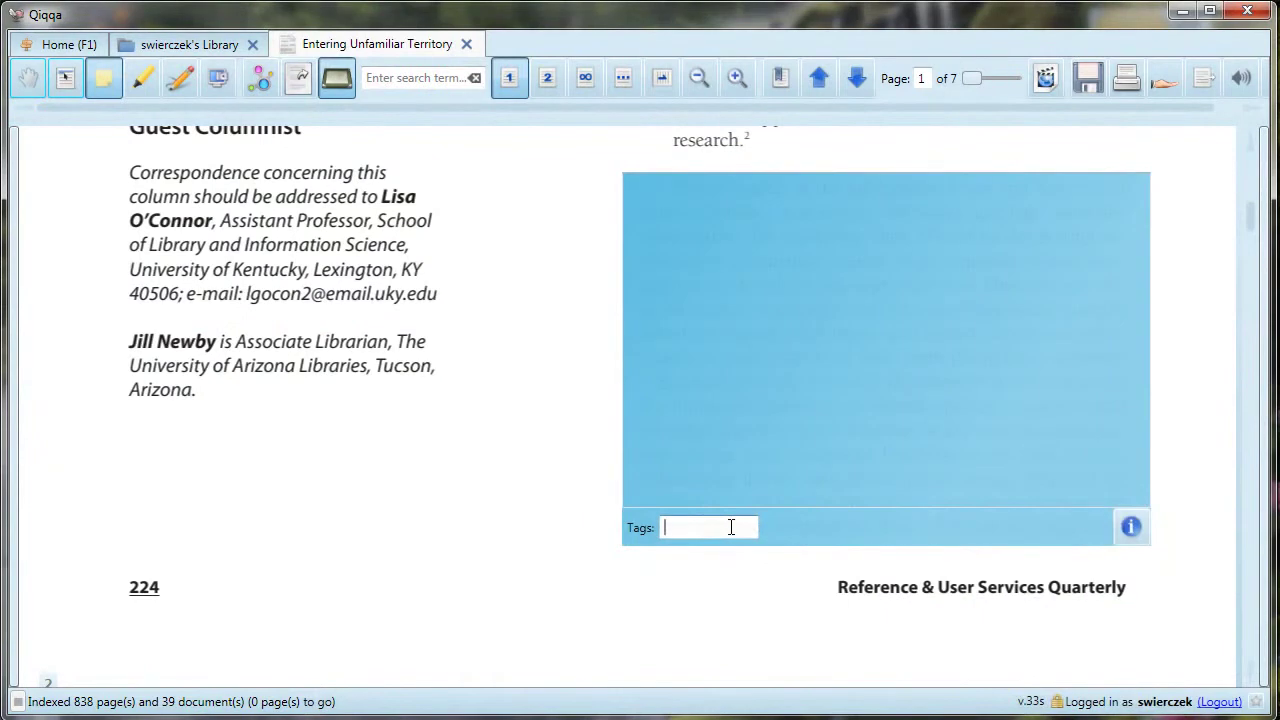
type("tagging")
key("Return")
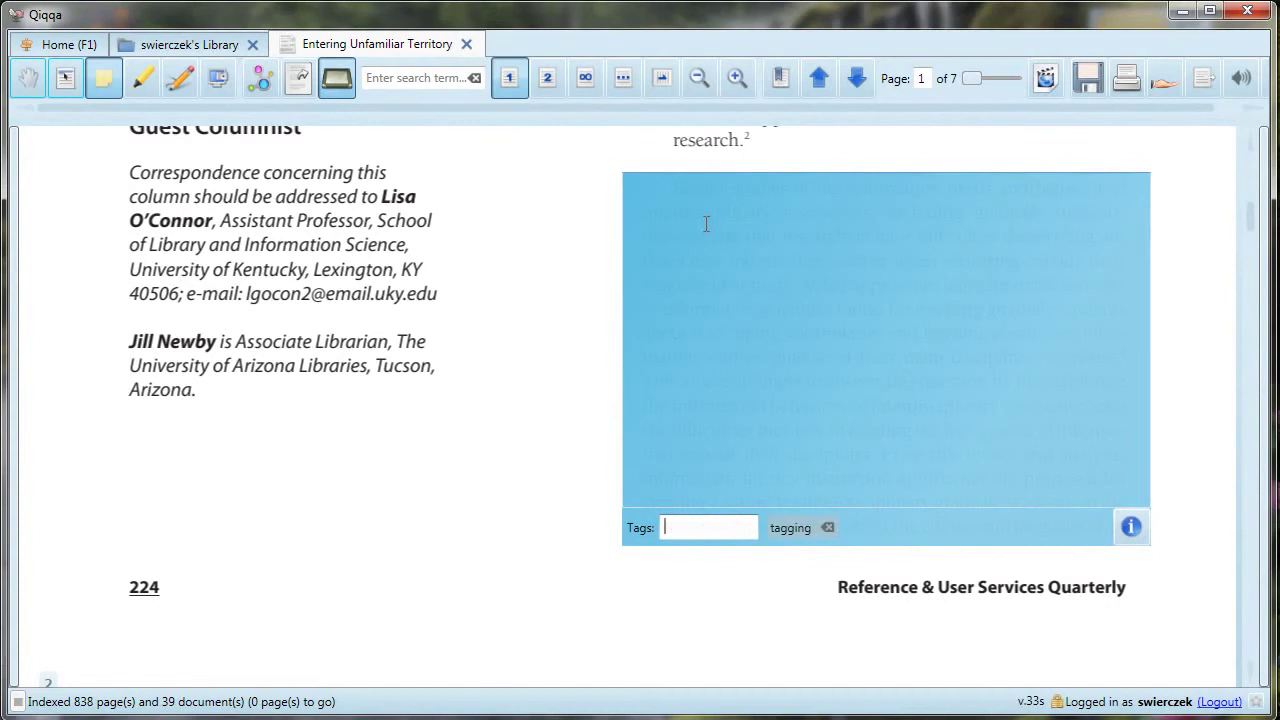
left_click(708, 223)
type("this is ")
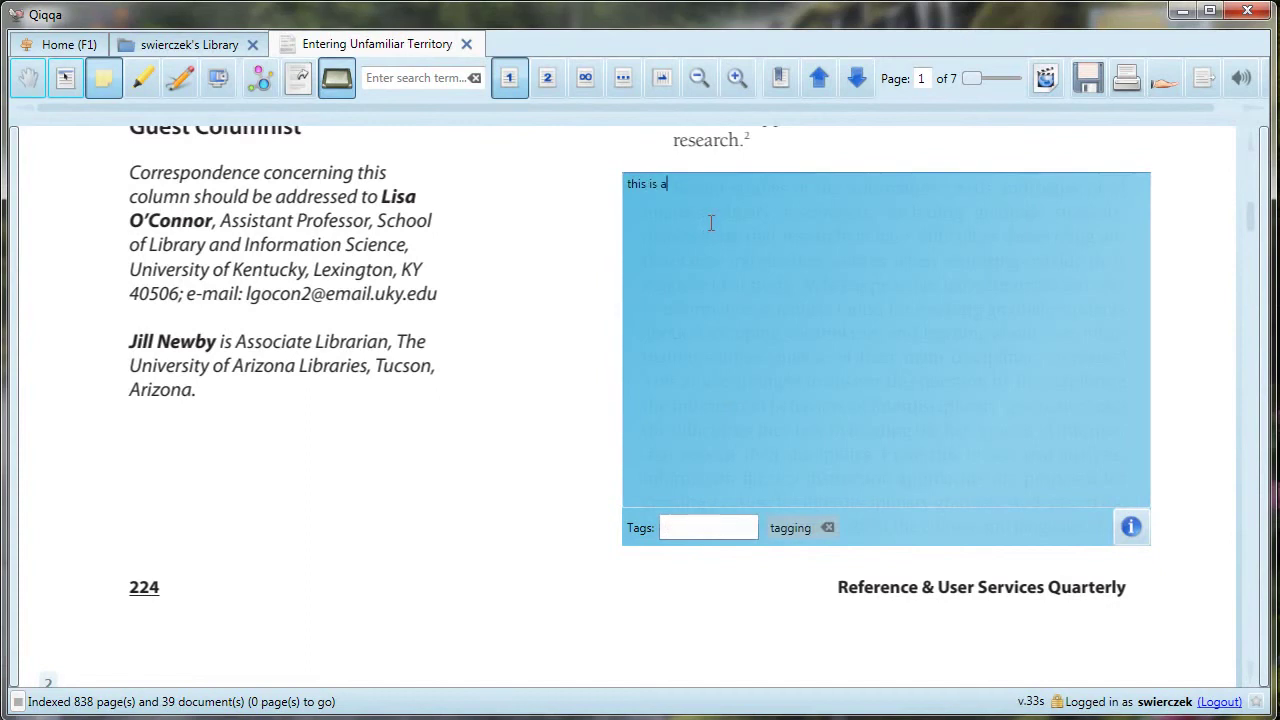
type("a statement of the au")
type("thor's thesis")
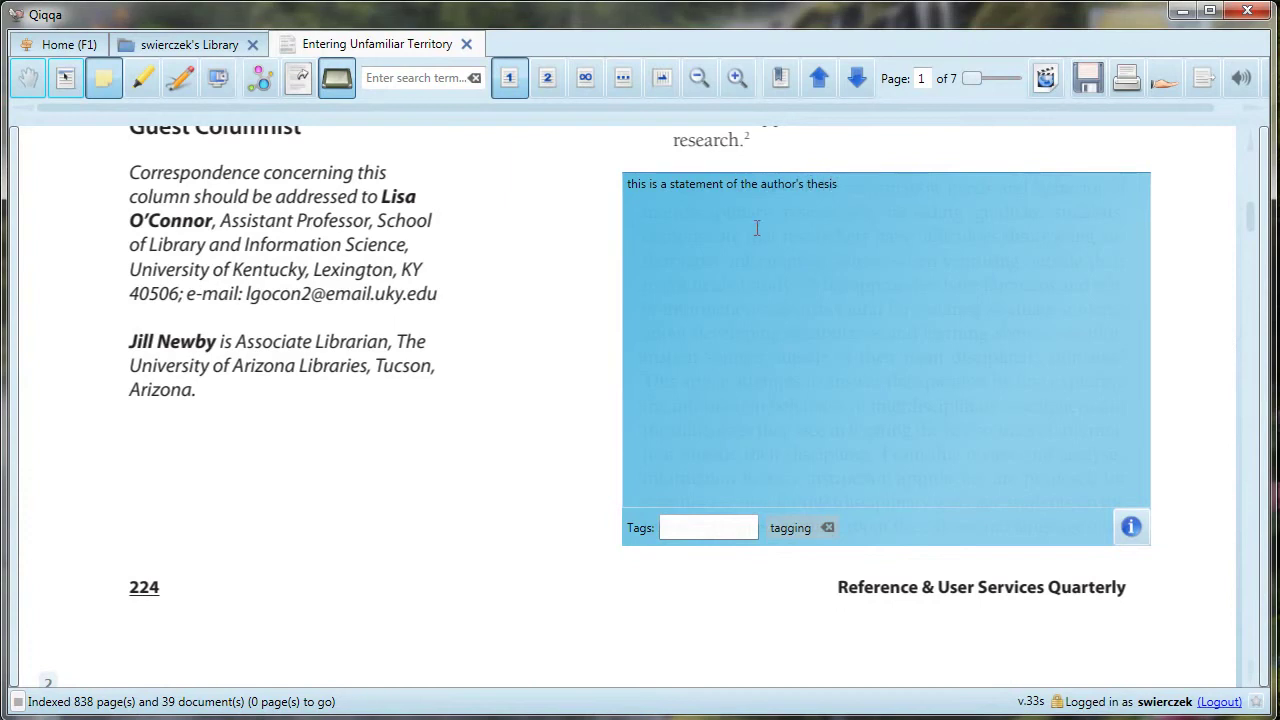
- Colour the annotation pink and give it a rating of 4
left_click(1132, 530)
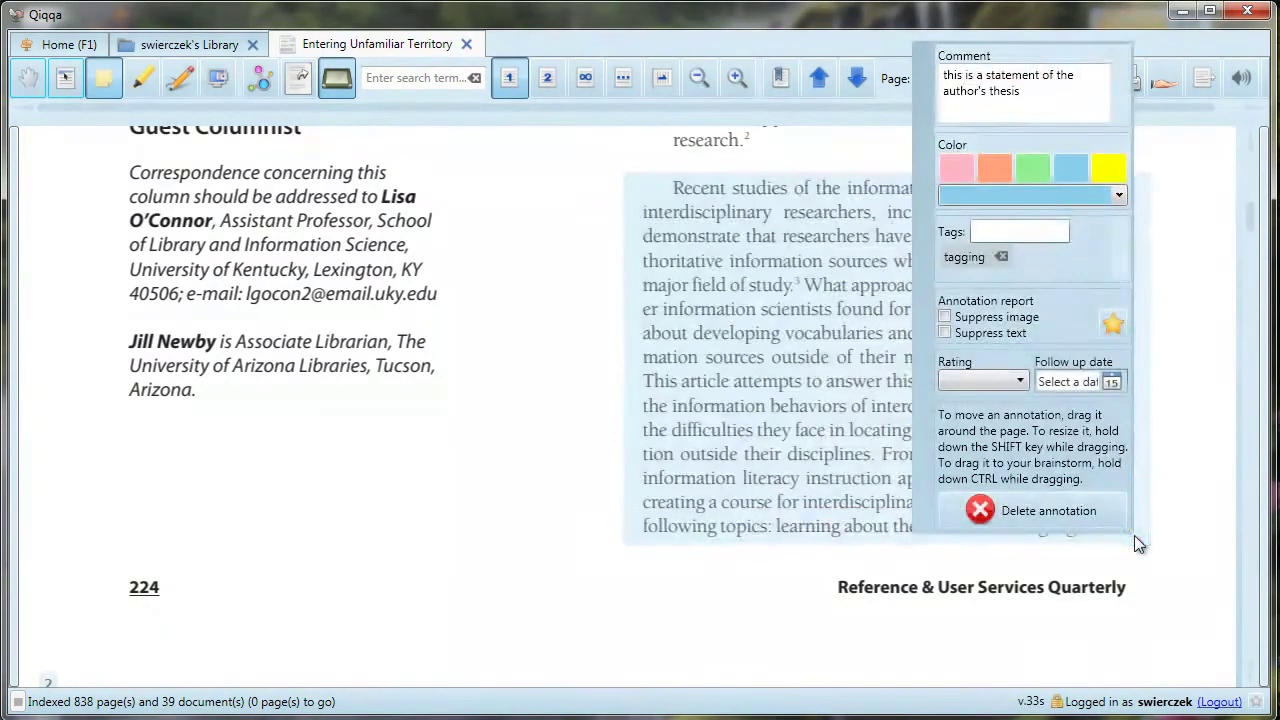
left_click(956, 170)
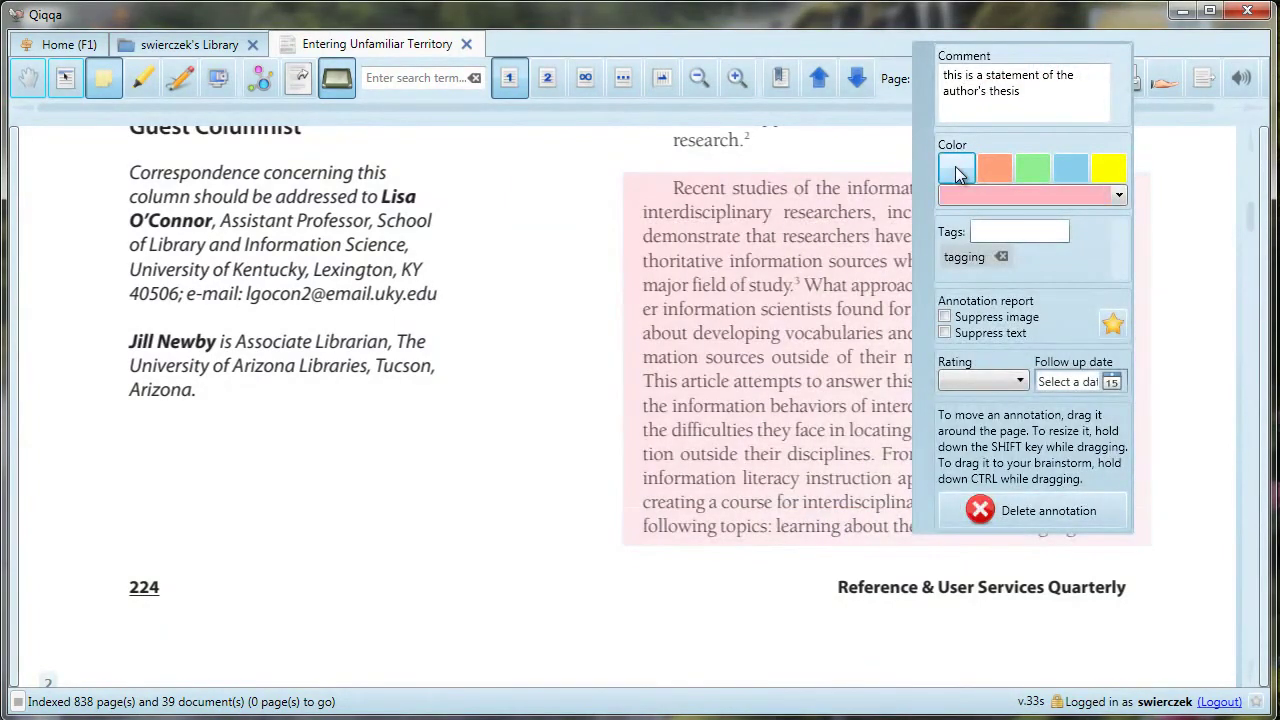
left_click(1030, 232)
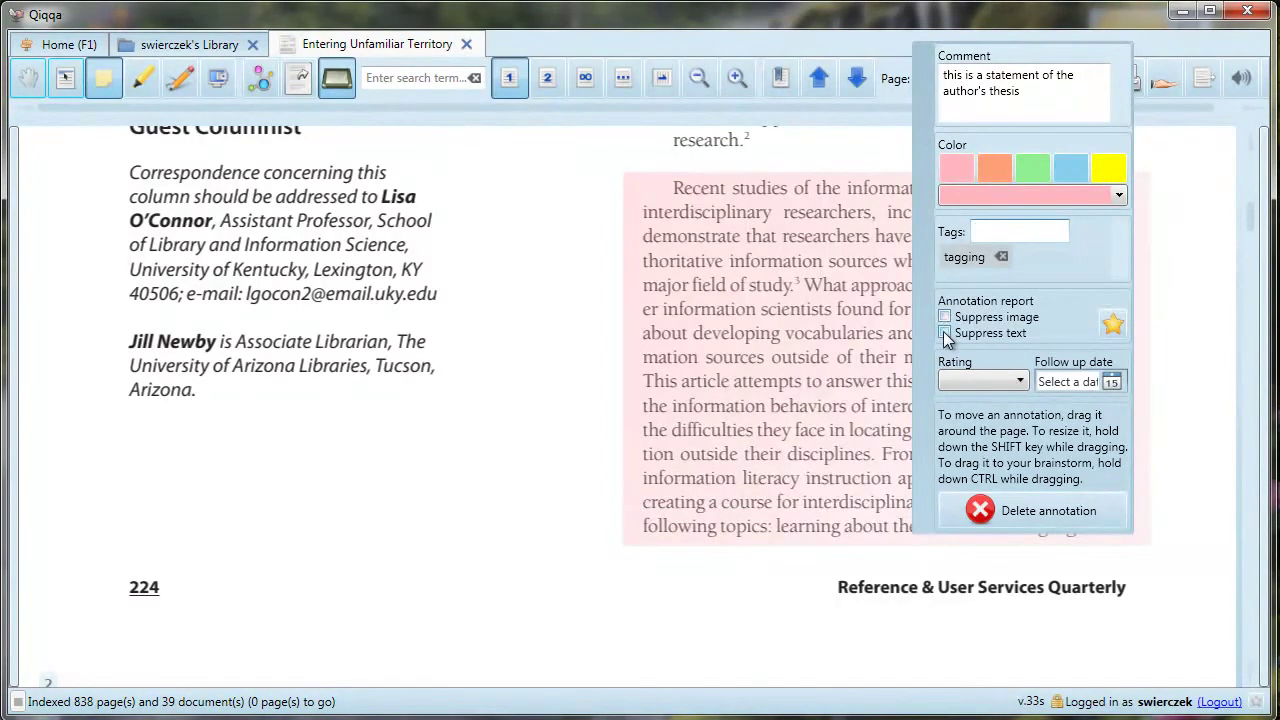
left_click(1022, 382)
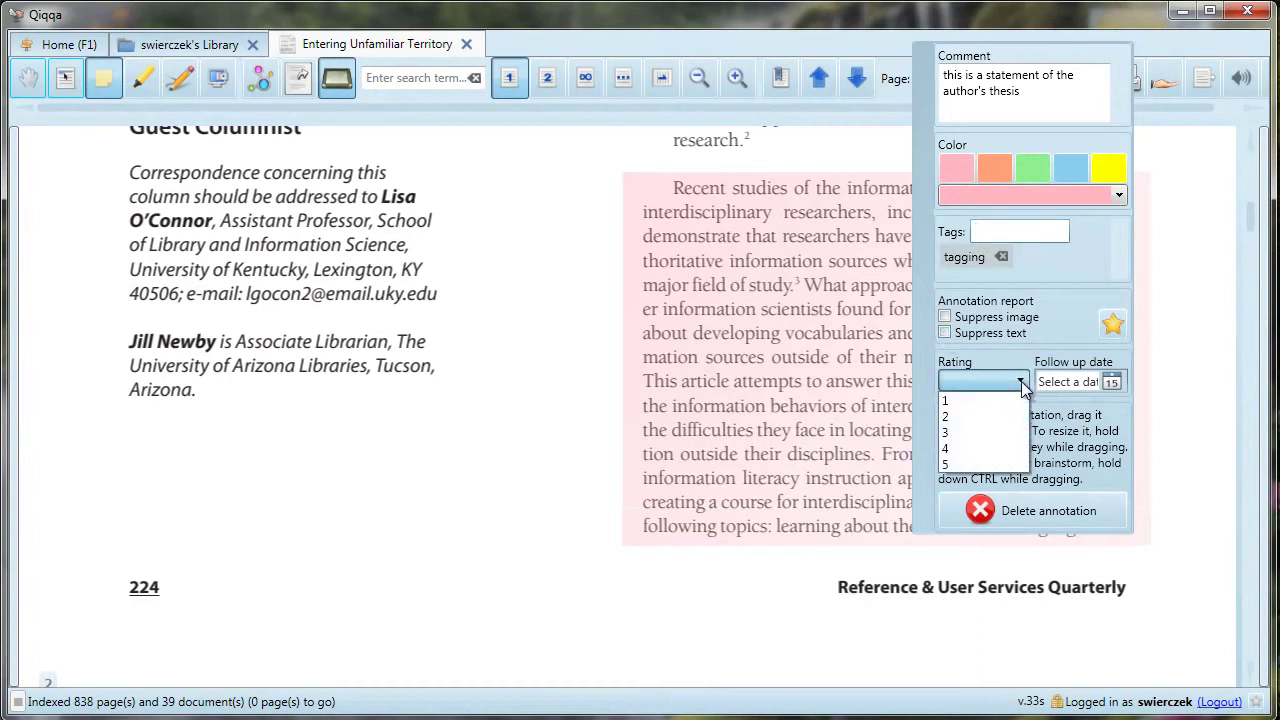
left_click(1006, 452)
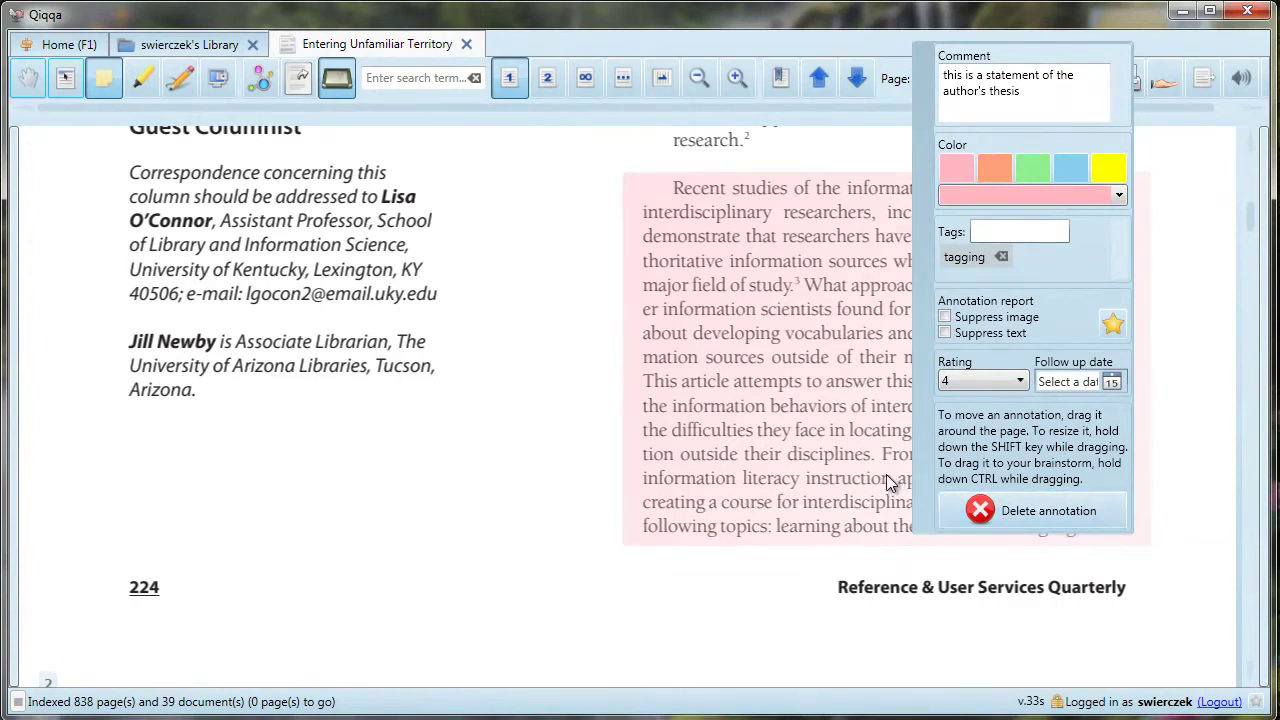
left_click(30, 88)
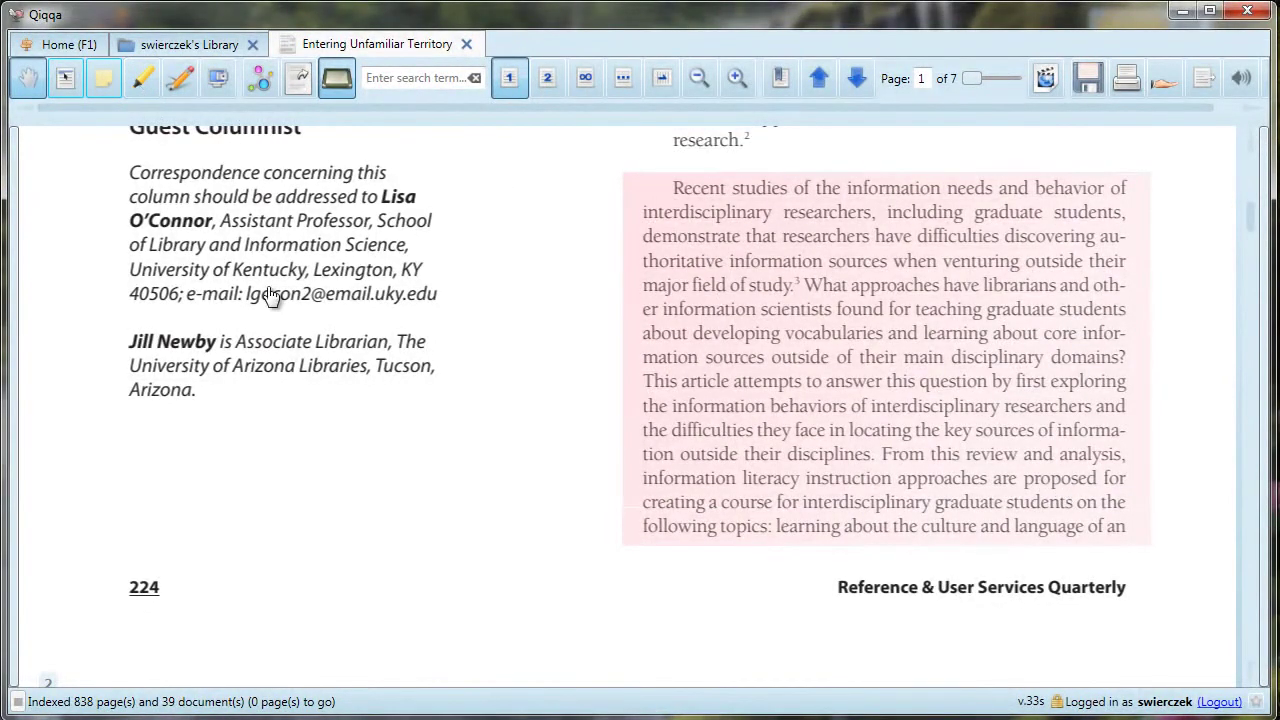
- Highlight 'Lynn Westbrook describes interdisciplinary research as' on page 2, removing the stray highlight
scroll(314, 337, "down", 5)
scroll(314, 337, "down", 5)
left_click(141, 80)
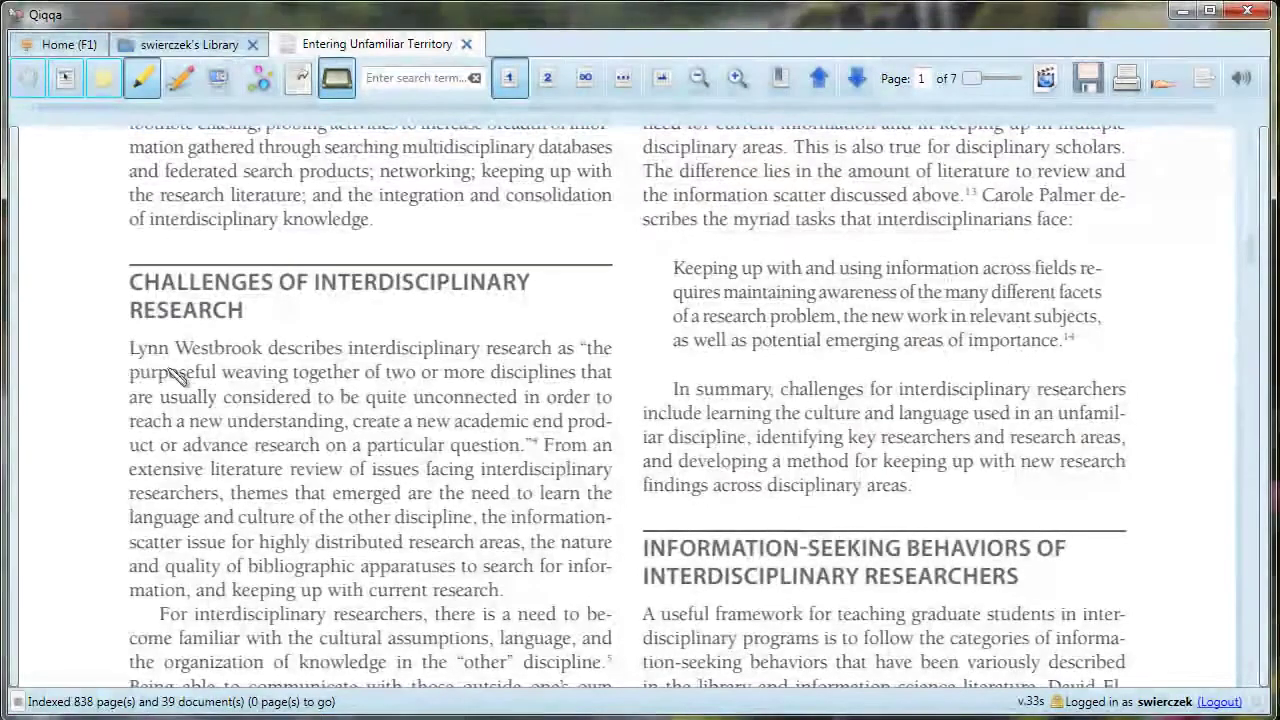
left_click_drag(130, 348, 578, 350)
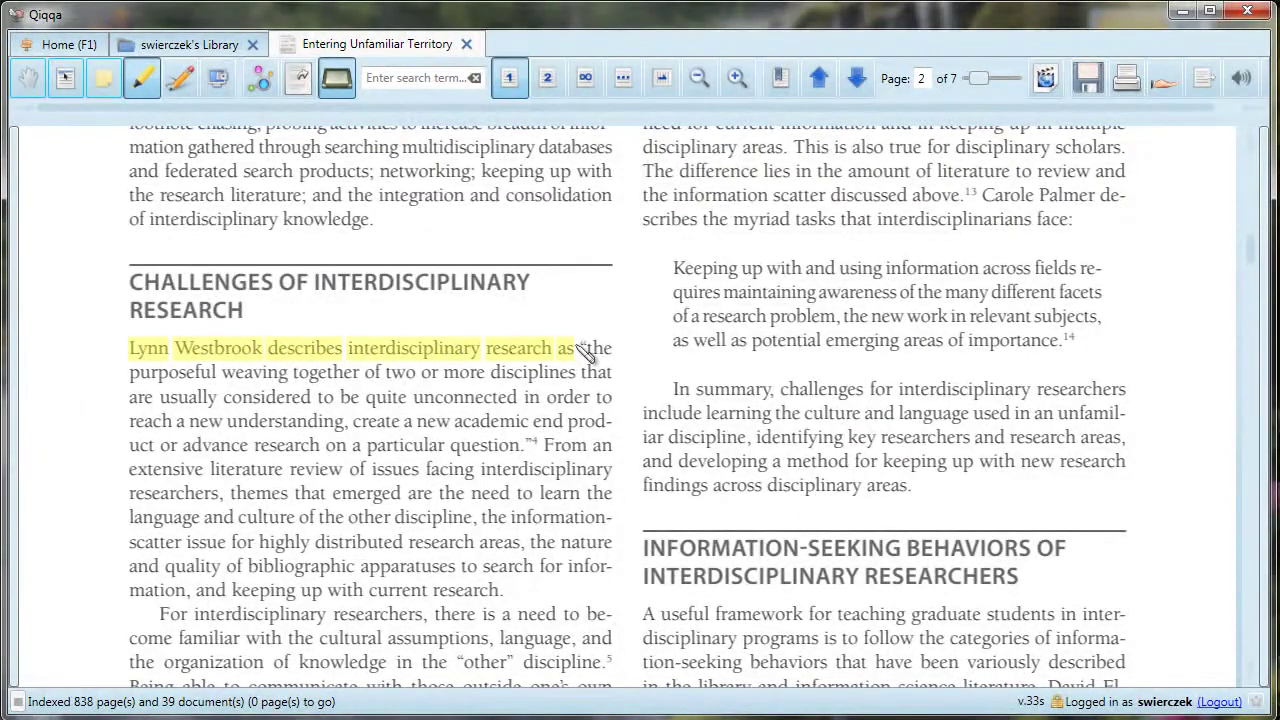
left_click(484, 422)
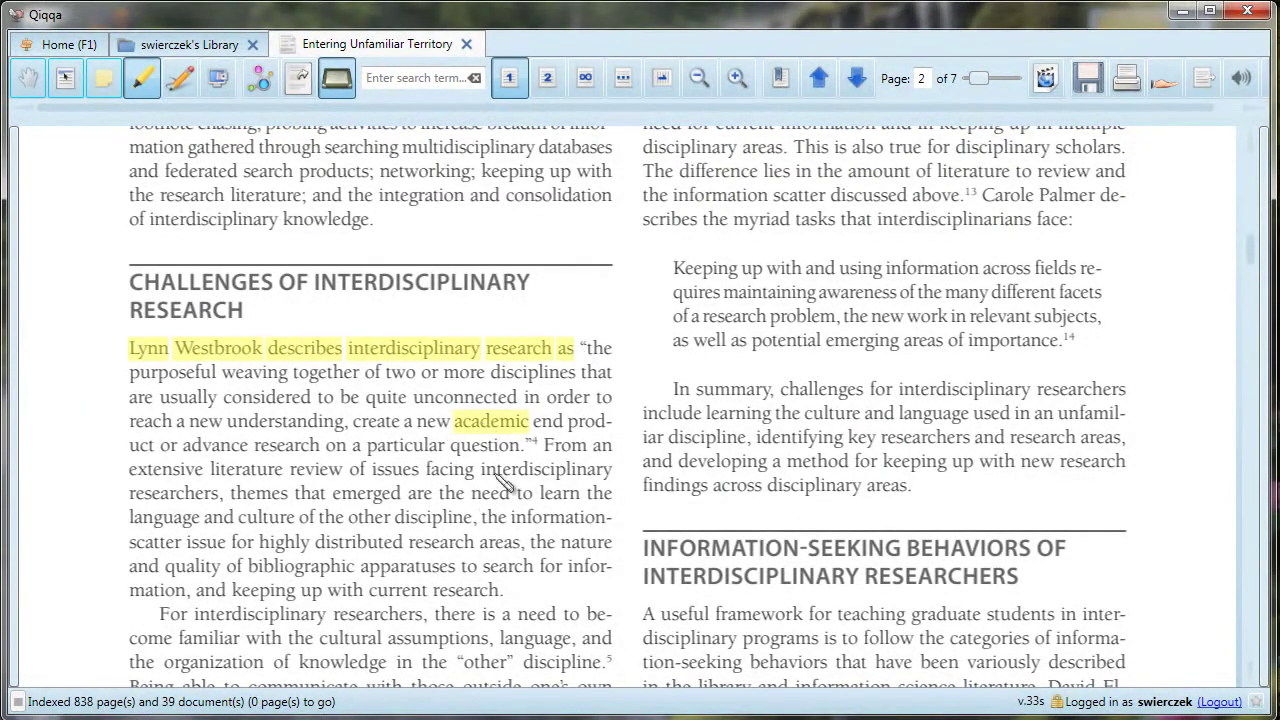
left_click(510, 422)
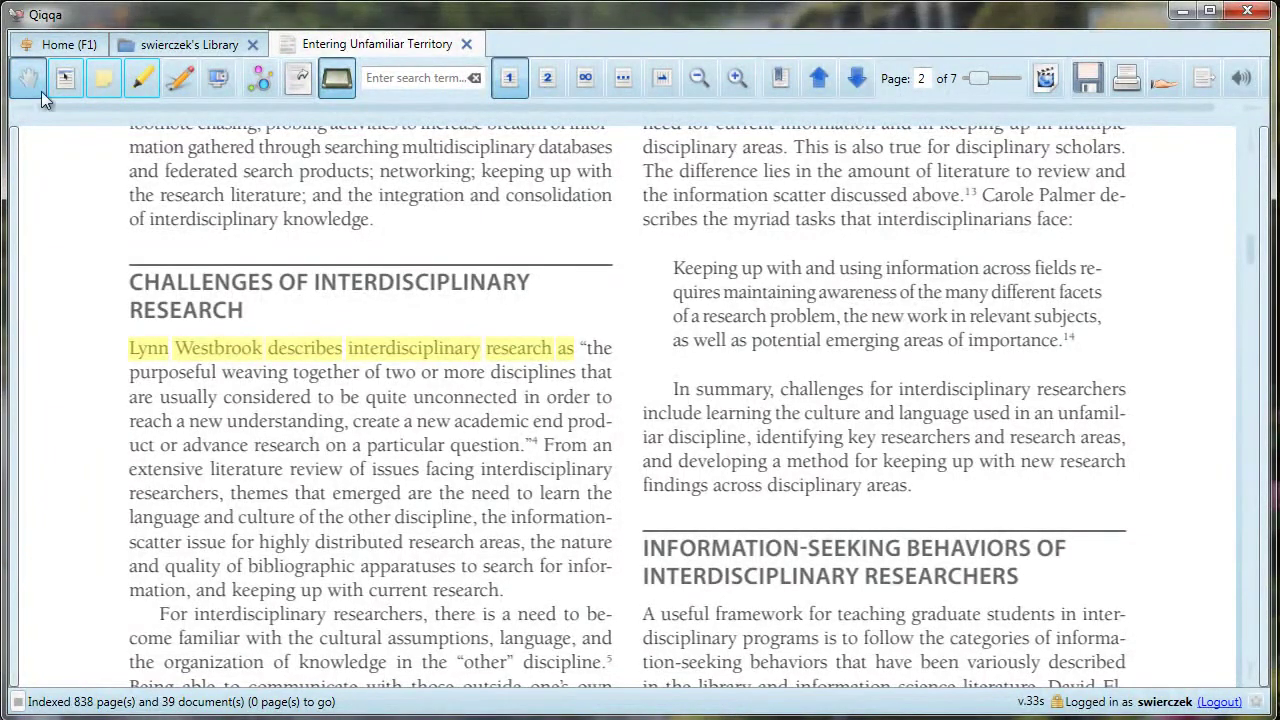
- Handwrite ink letters in the left margin with the pen tool
scroll(365, 430, "down", 2)
scroll(365, 432, "down", 3)
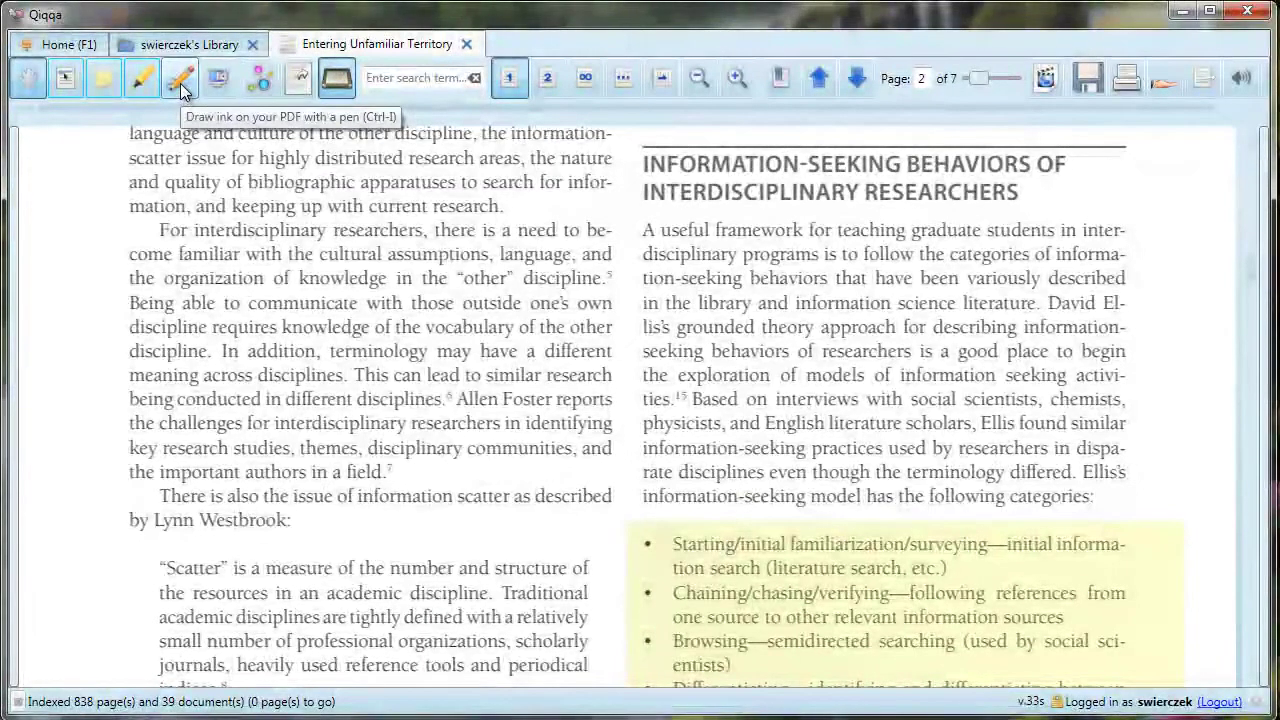
left_click(181, 88)
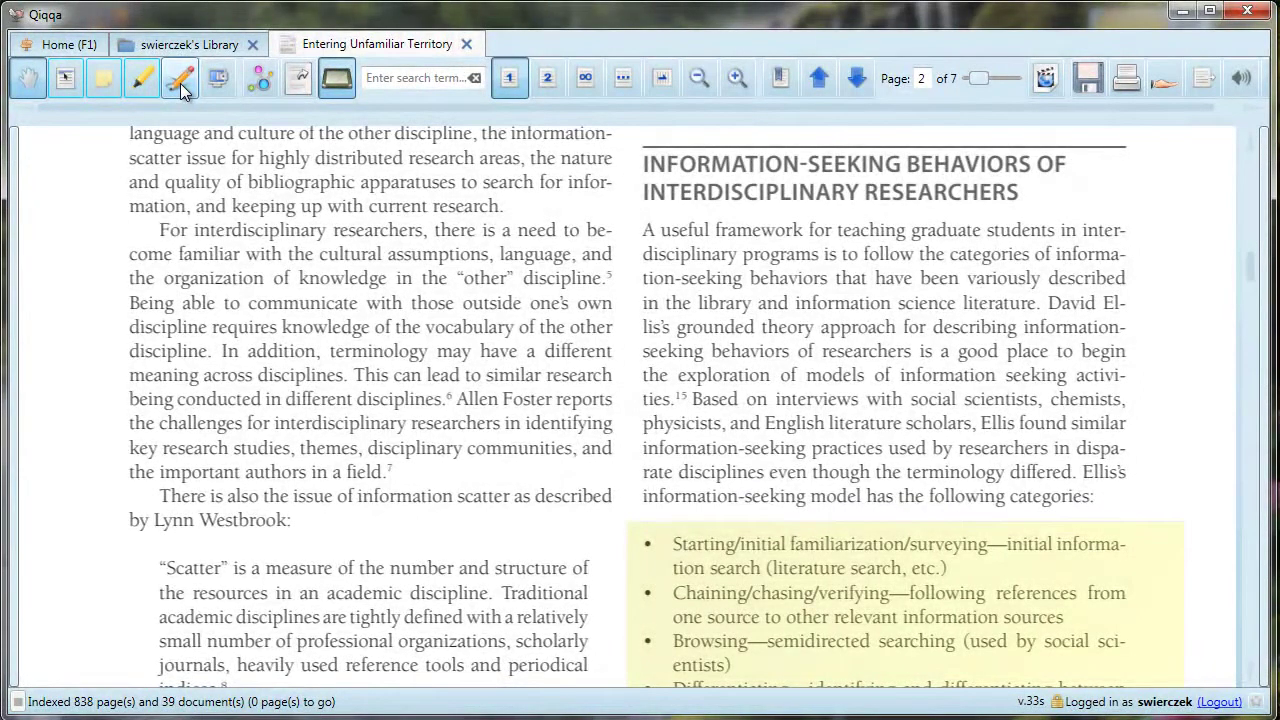
left_click(181, 88)
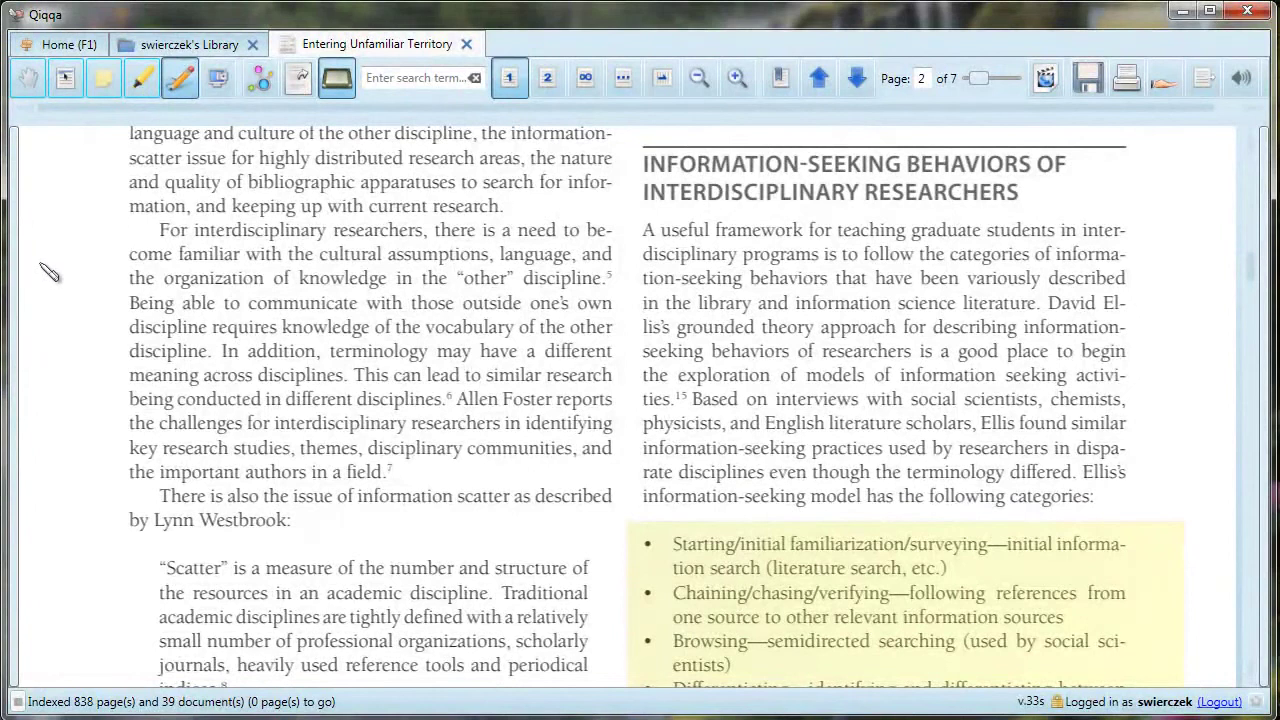
left_click_drag(44, 266, 70, 288)
- Finish the margin ink note, then snapshot page 3's highlighted bullet list to the clipboard
left_click(36, 82)
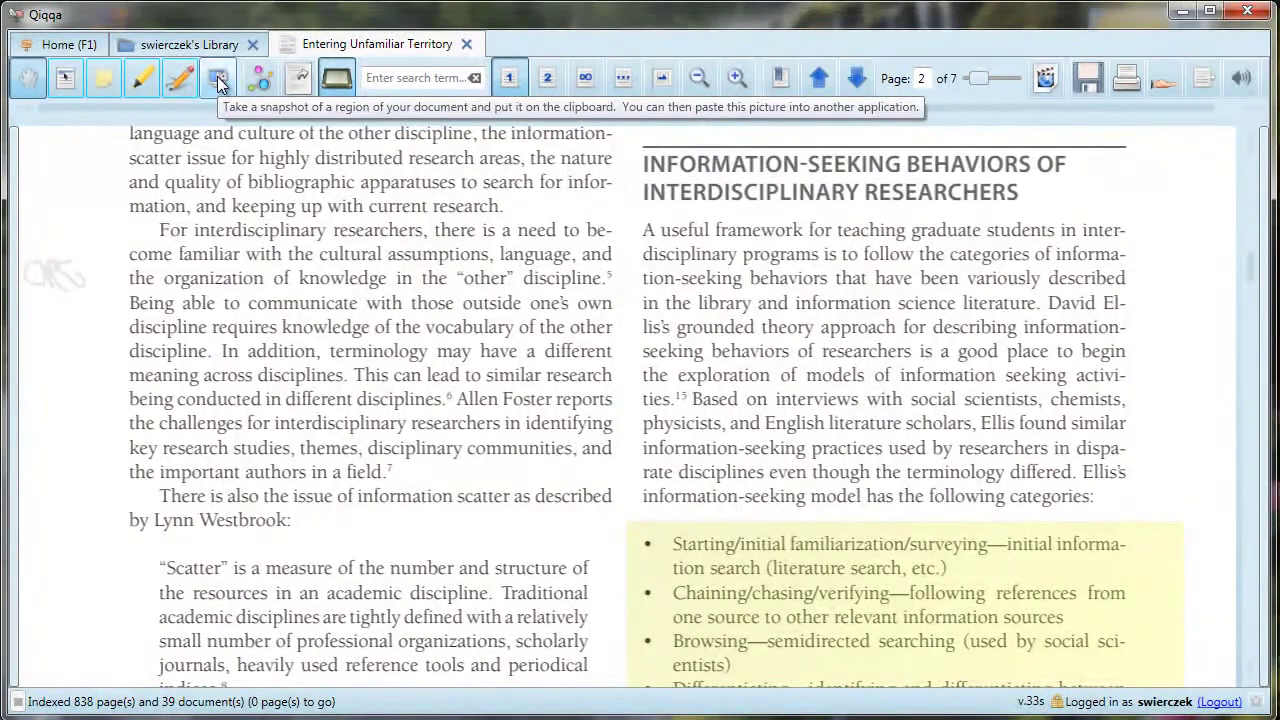
scroll(460, 280, "down", 6)
scroll(447, 272, "down", 3)
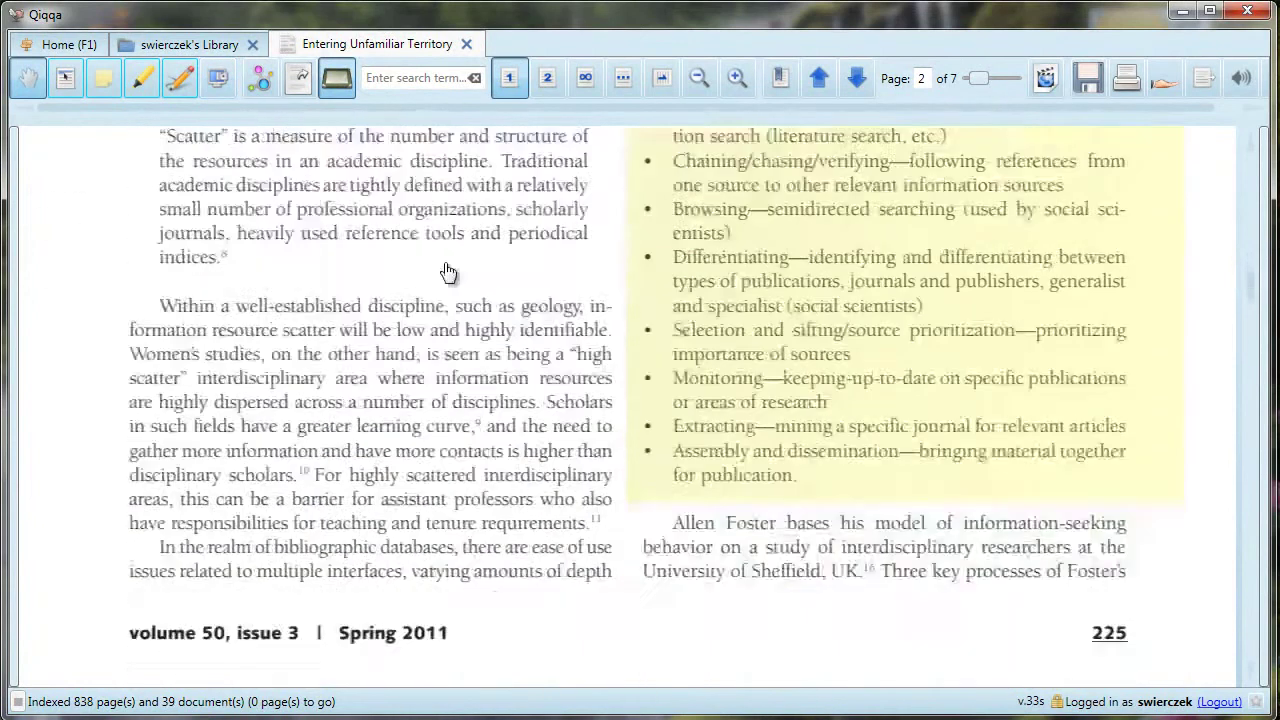
scroll(447, 272, "down", 7)
scroll(435, 262, "down", 8)
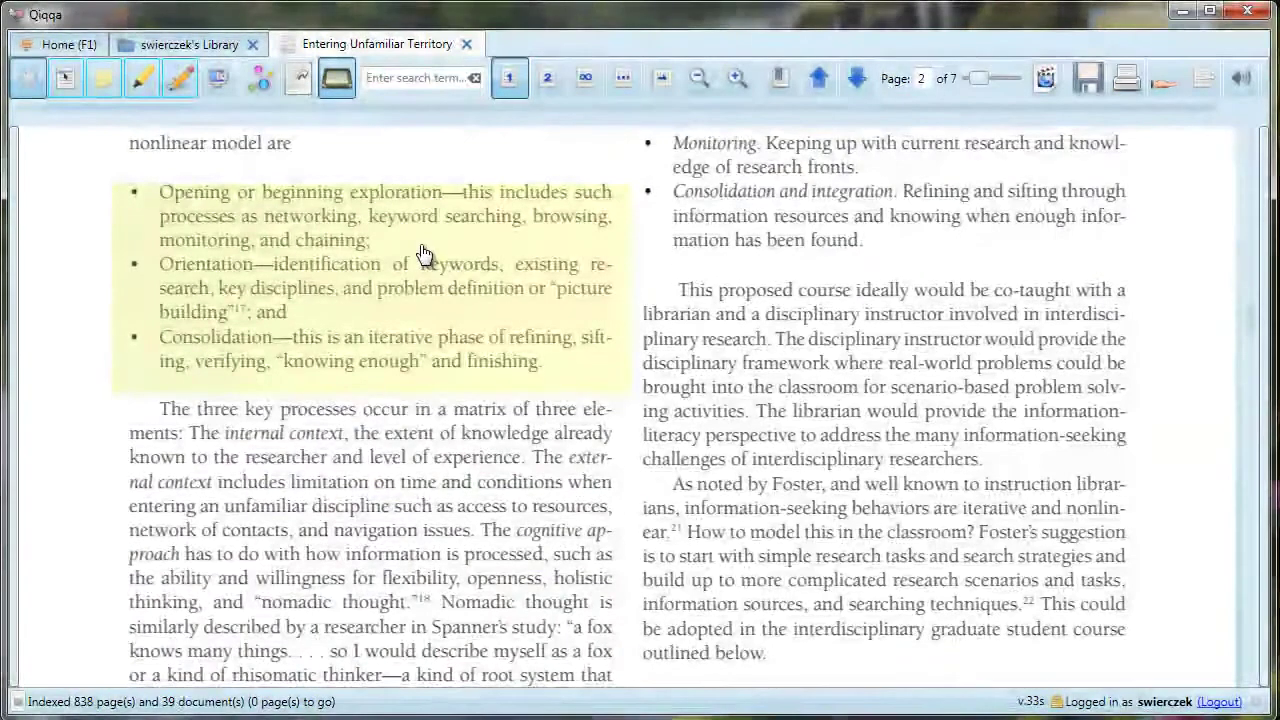
left_click(216, 80)
mouse_move(114, 177)
left_mouse_down()
mouse_move(438, 396)
mouse_move(628, 376)
left_mouse_up()
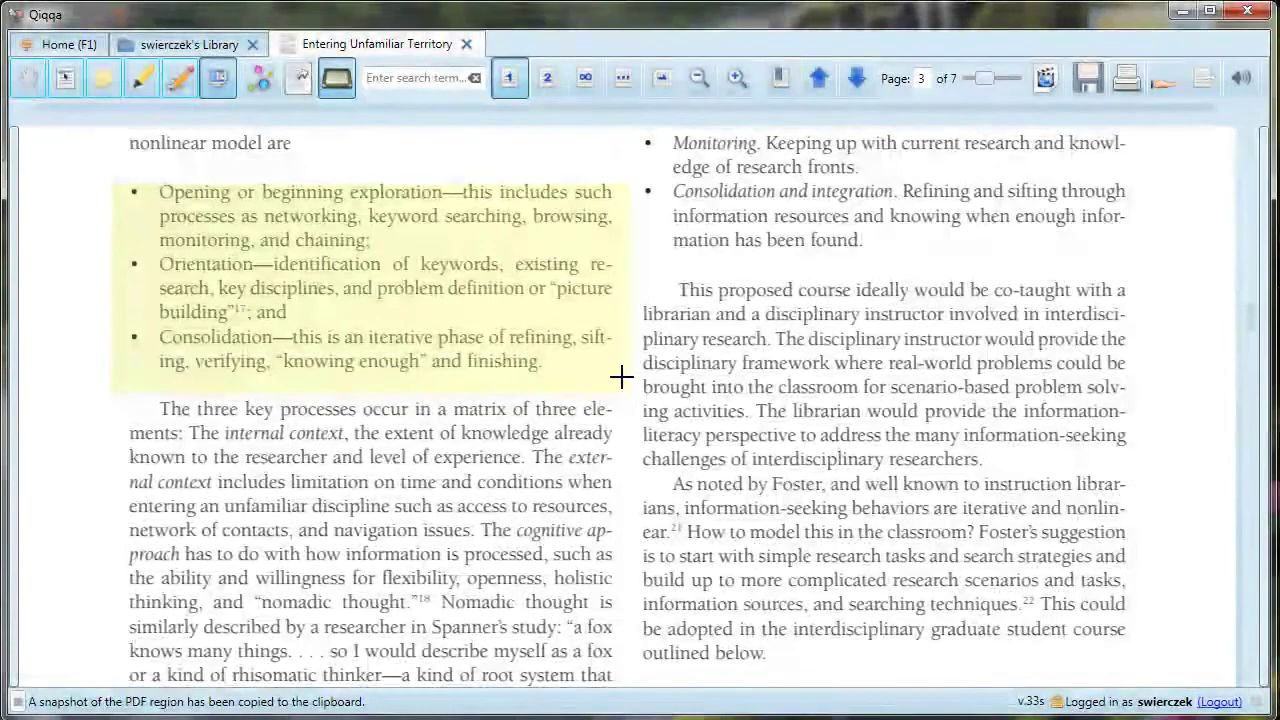
- Search the library for documents citing Entering Unfamiliar Territory
left_click(29, 79)
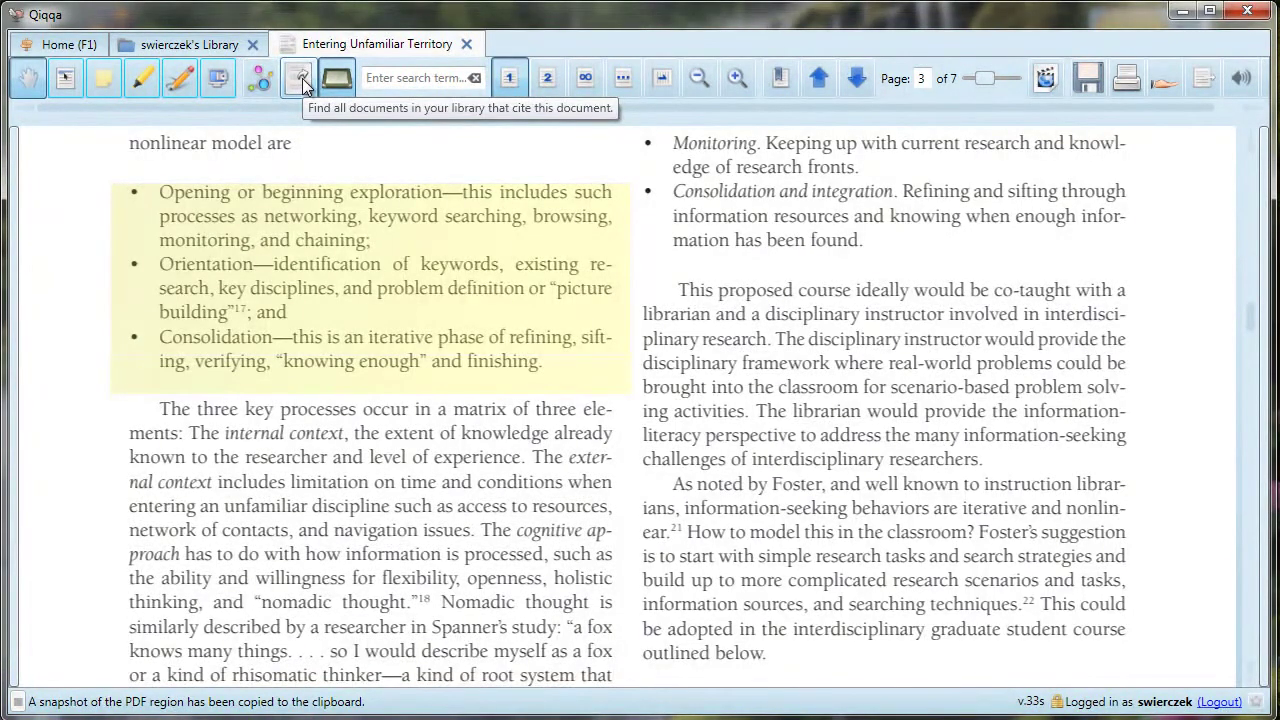
left_click(300, 80)
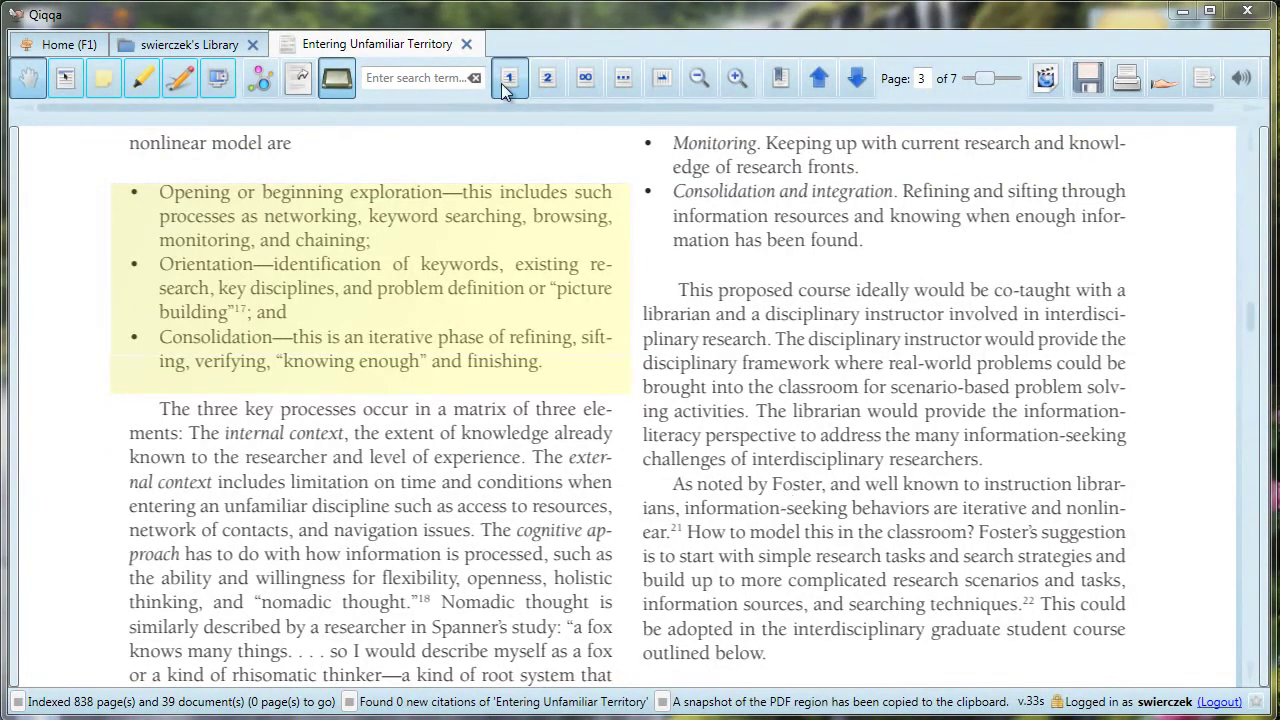
- Try the two-page, all-pages thumbnail and pages 1–2 spread layouts
left_click(553, 82)
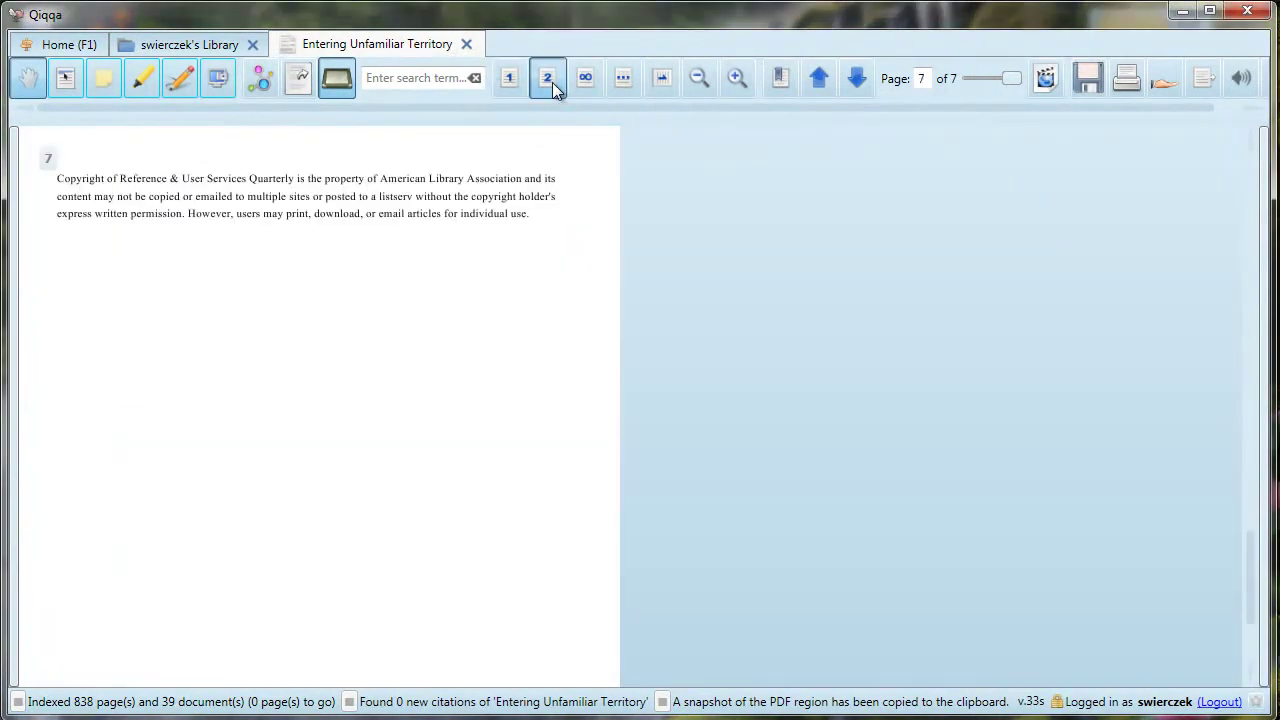
scroll(523, 317, "up", 5)
scroll(543, 294, "up", 5)
scroll(551, 383, "up", 2)
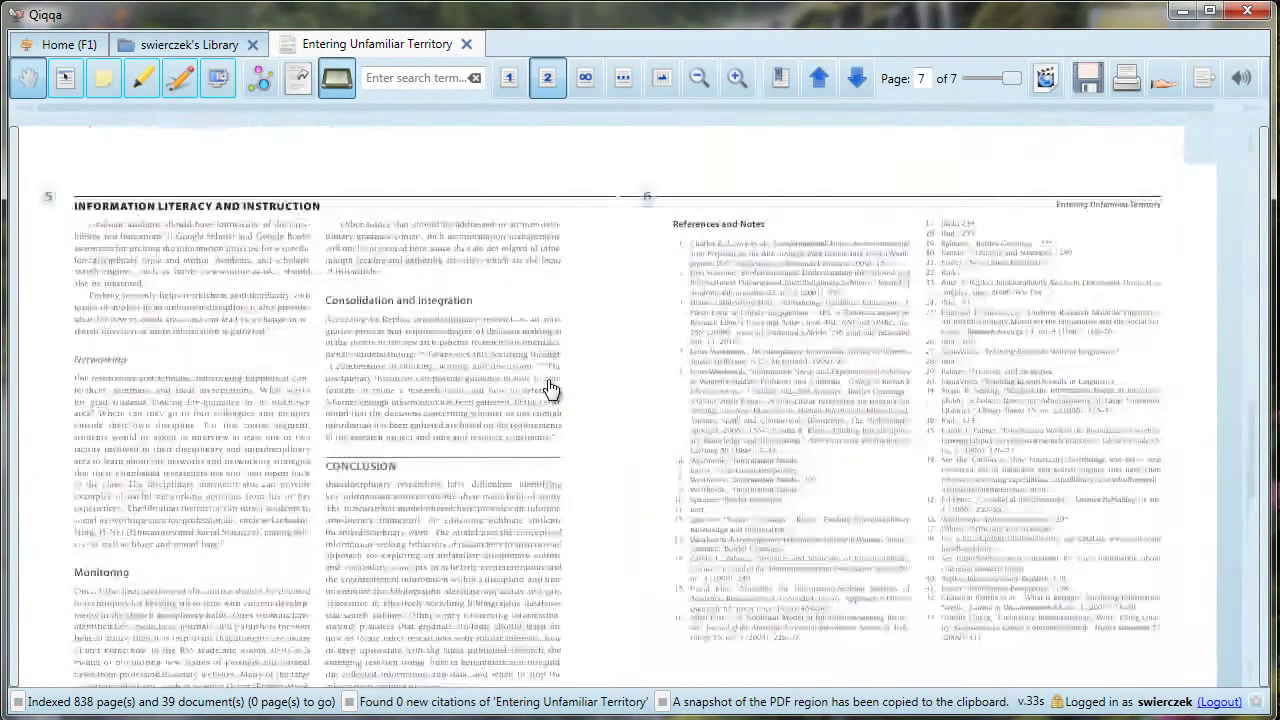
scroll(552, 390, "up", 2)
scroll(554, 395, "up", 5)
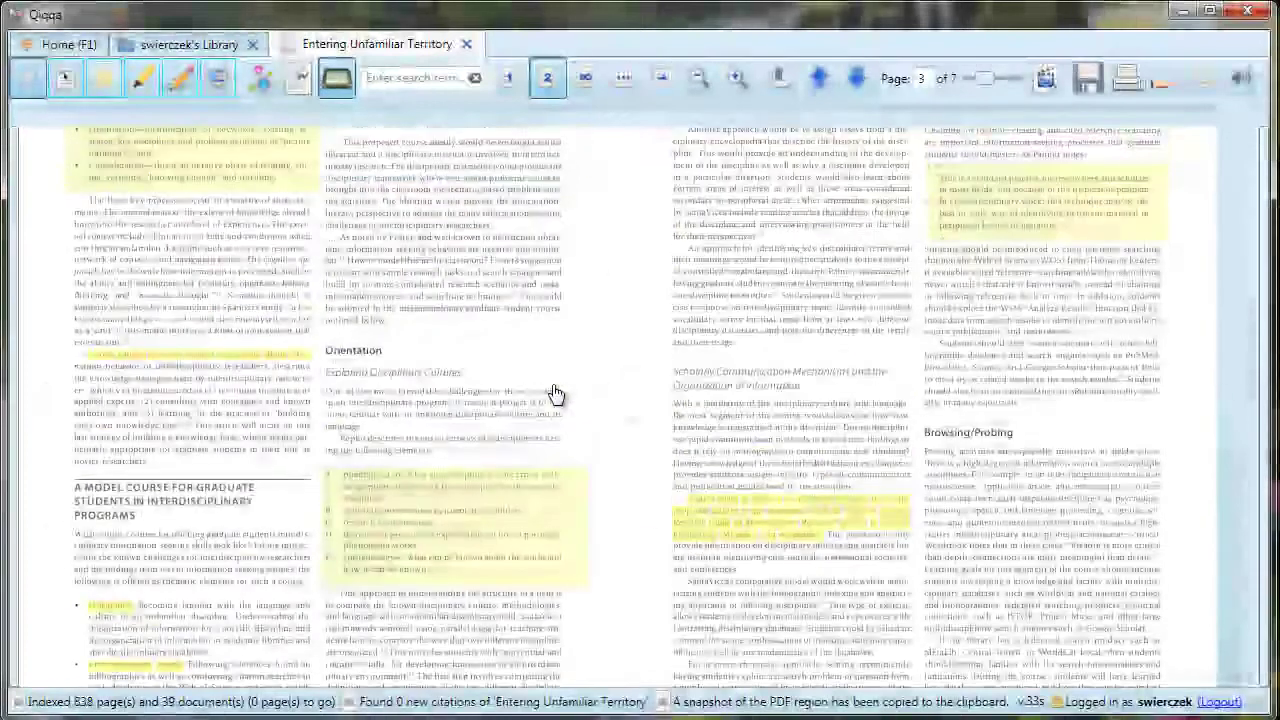
left_click(586, 80)
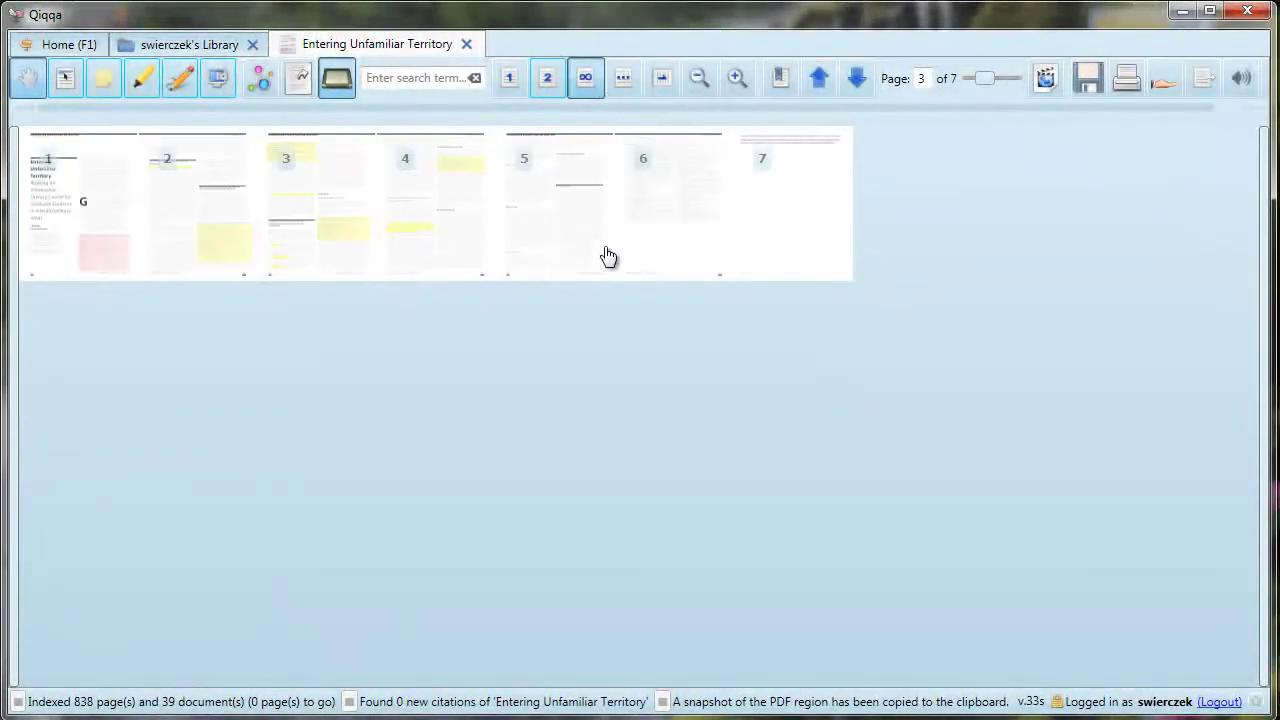
left_click(237, 250)
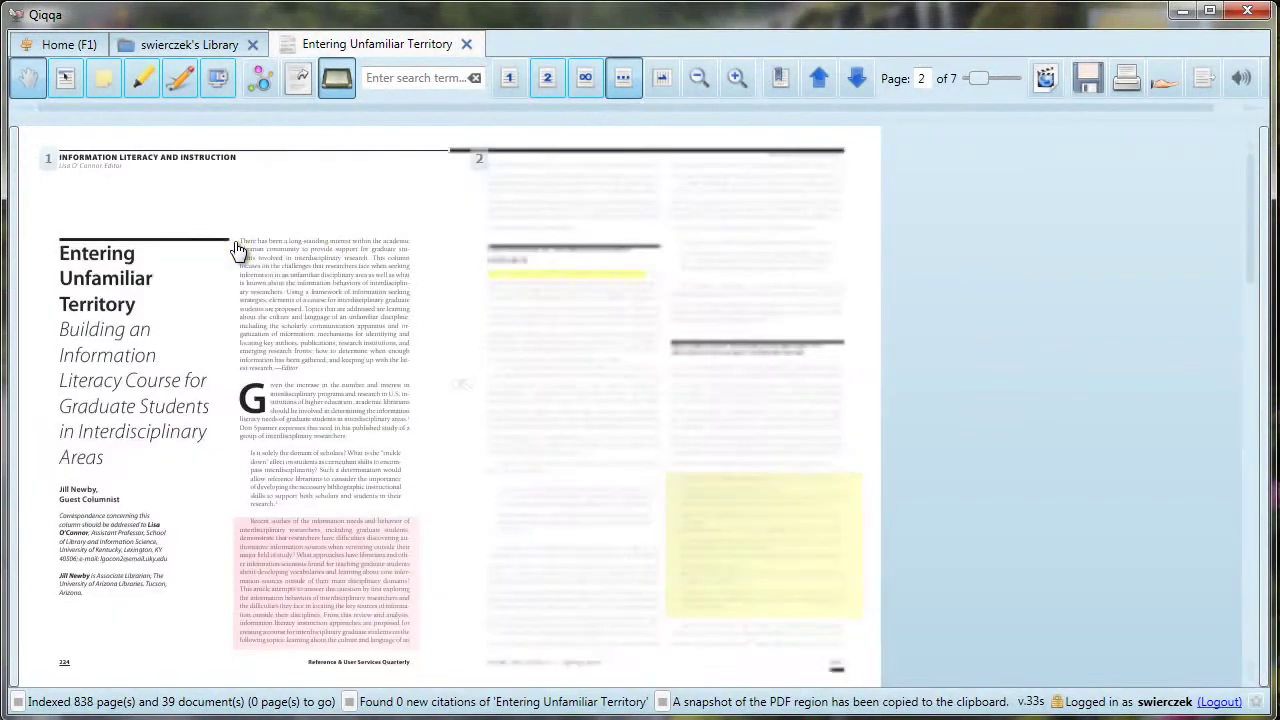
- Rotate page 2 clockwise back to upright, then zoom out and back in to enlarge it
left_click(660, 82)
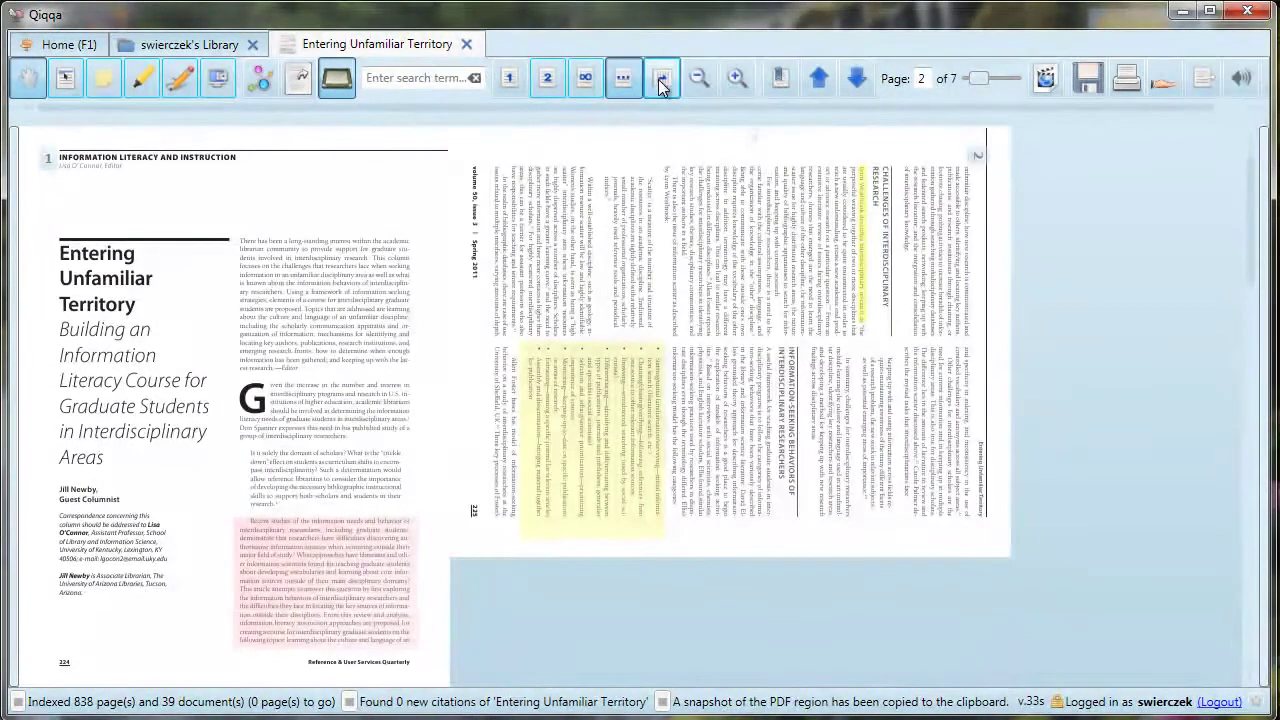
left_click(660, 82)
left_click(660, 82)
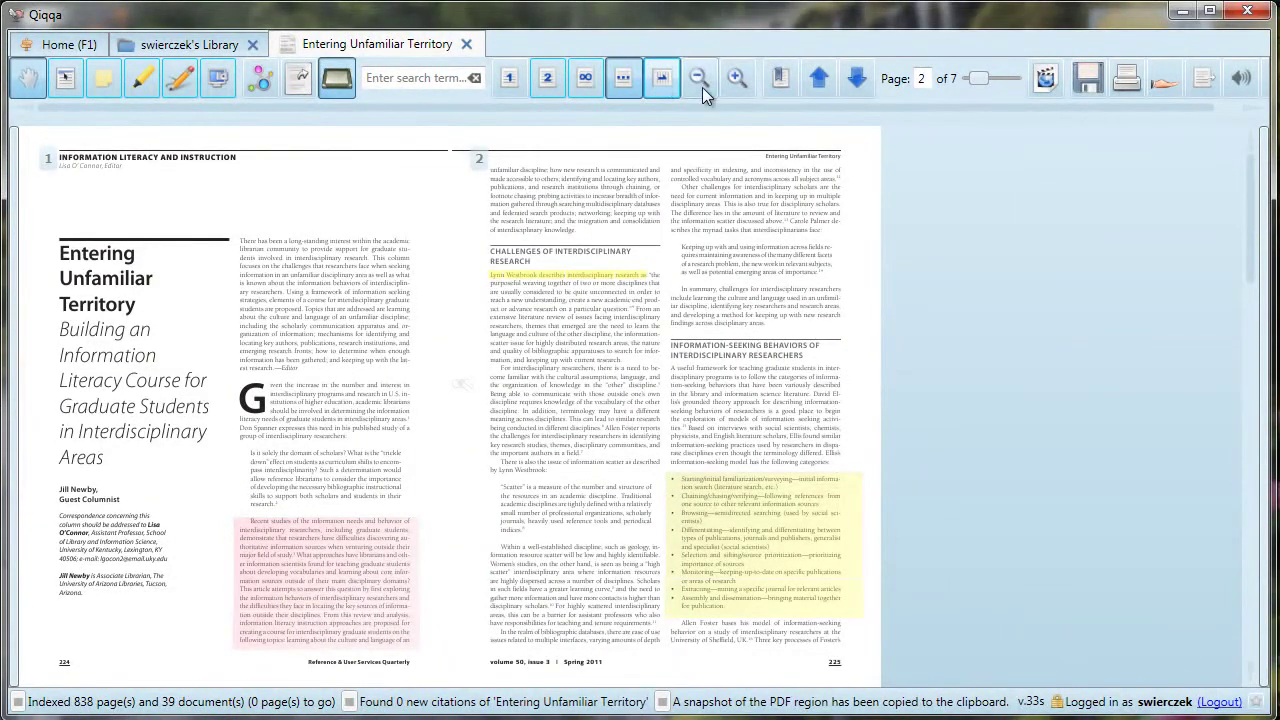
left_click(698, 78)
left_click(698, 78)
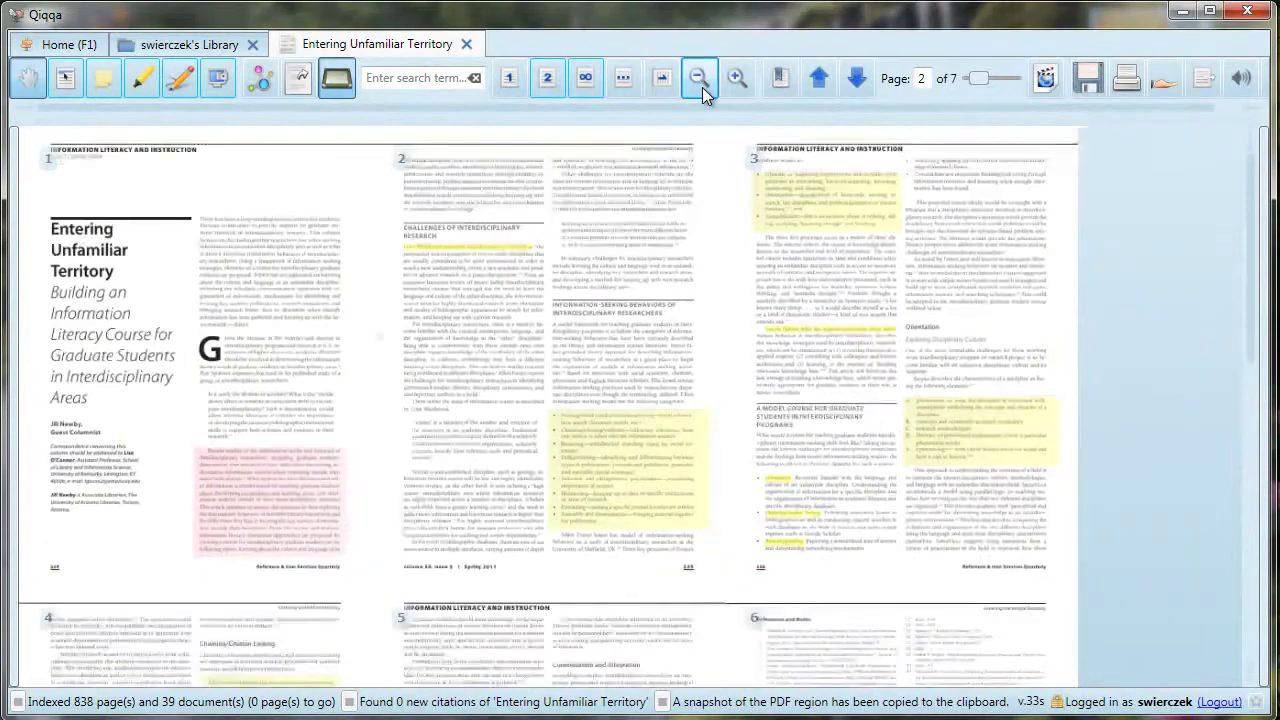
left_click(735, 78)
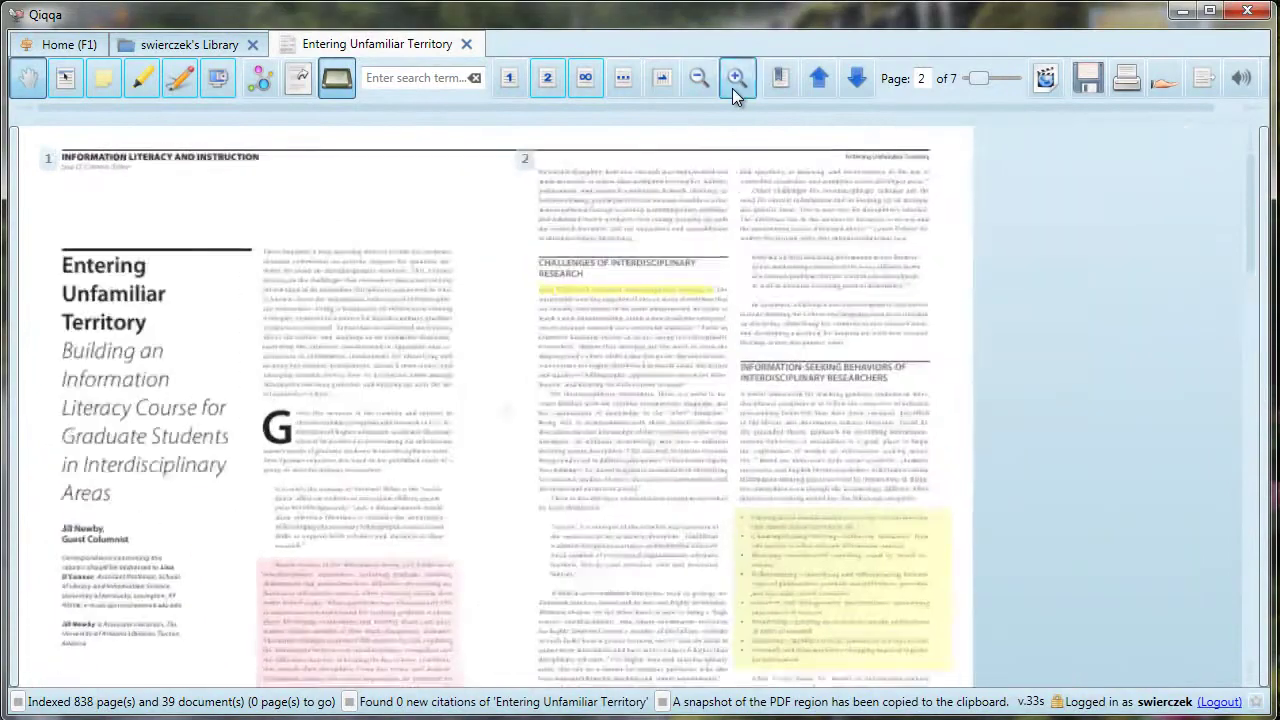
left_click(735, 78)
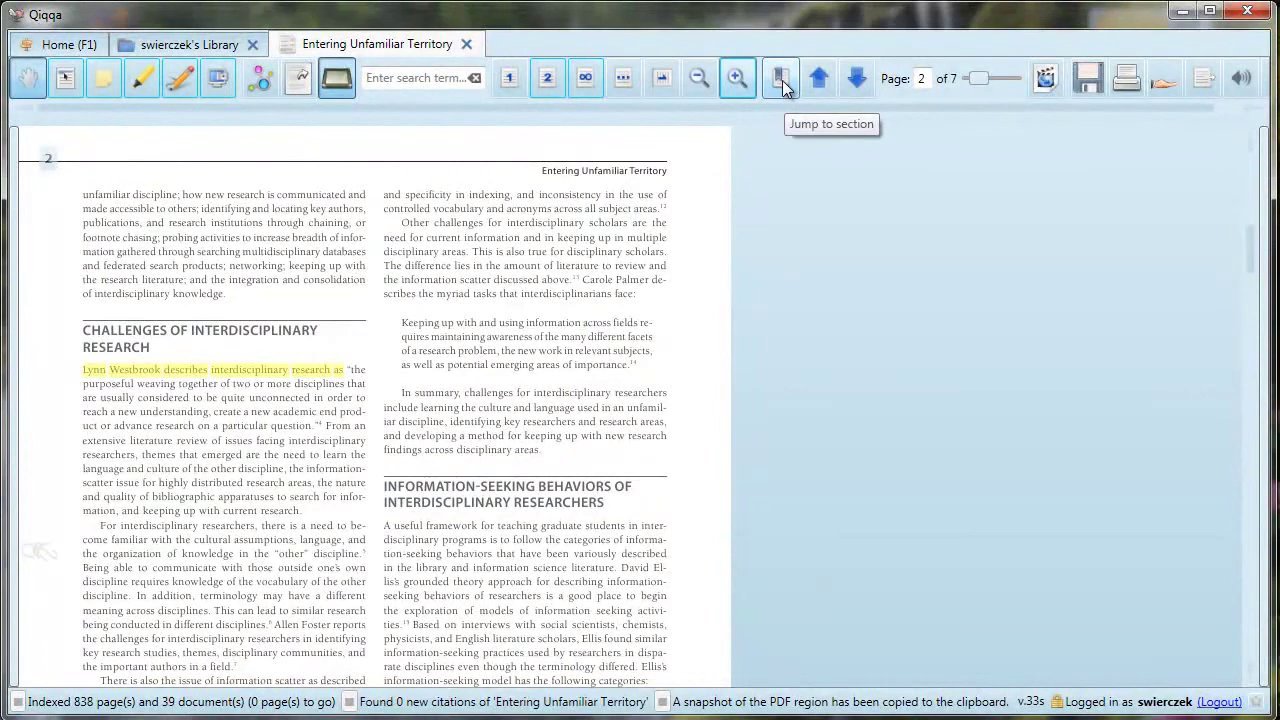
- Jump to the Conclusion via bookmarks, then page to 3, 4 and back to page 2
left_click(782, 80)
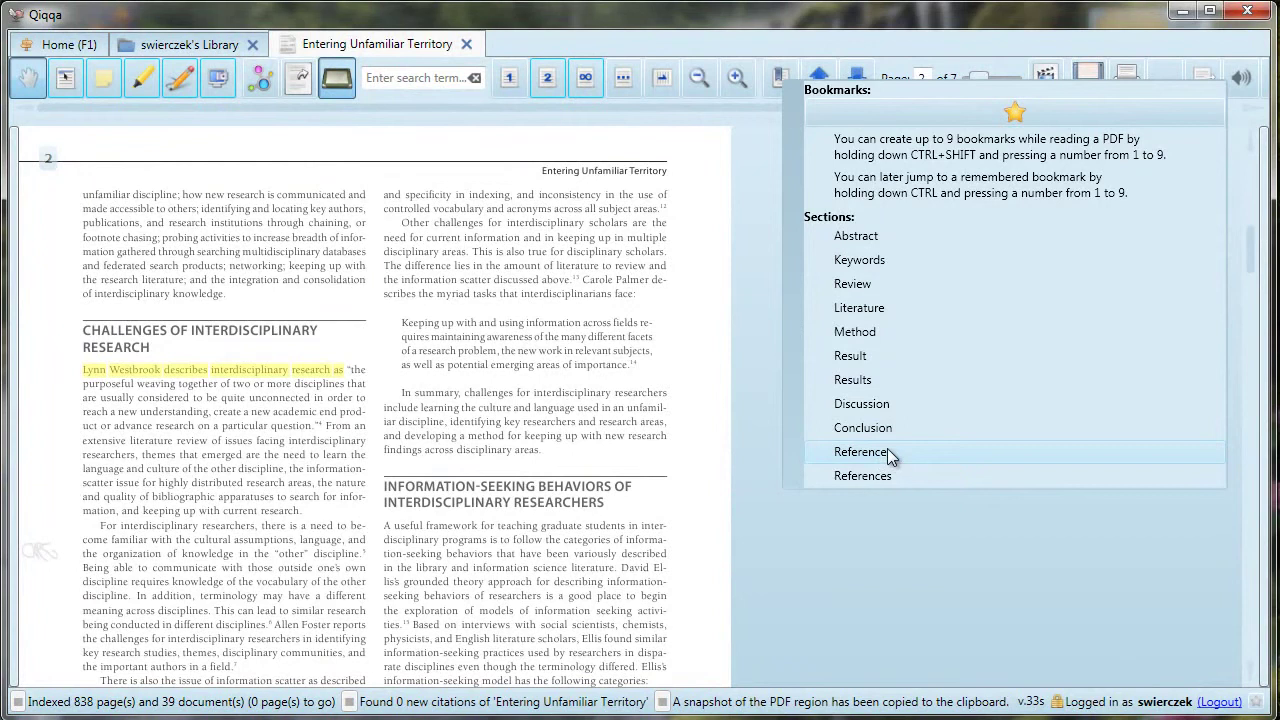
left_click(881, 428)
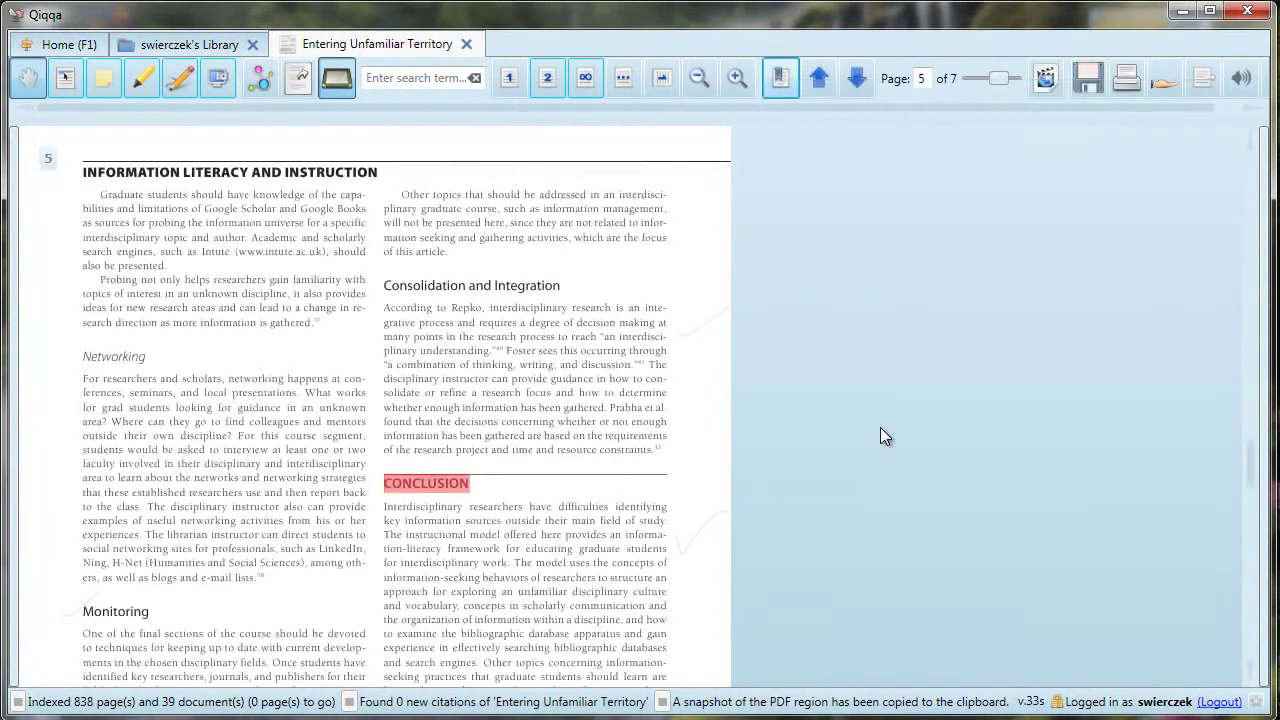
scroll(543, 494, "down", 4)
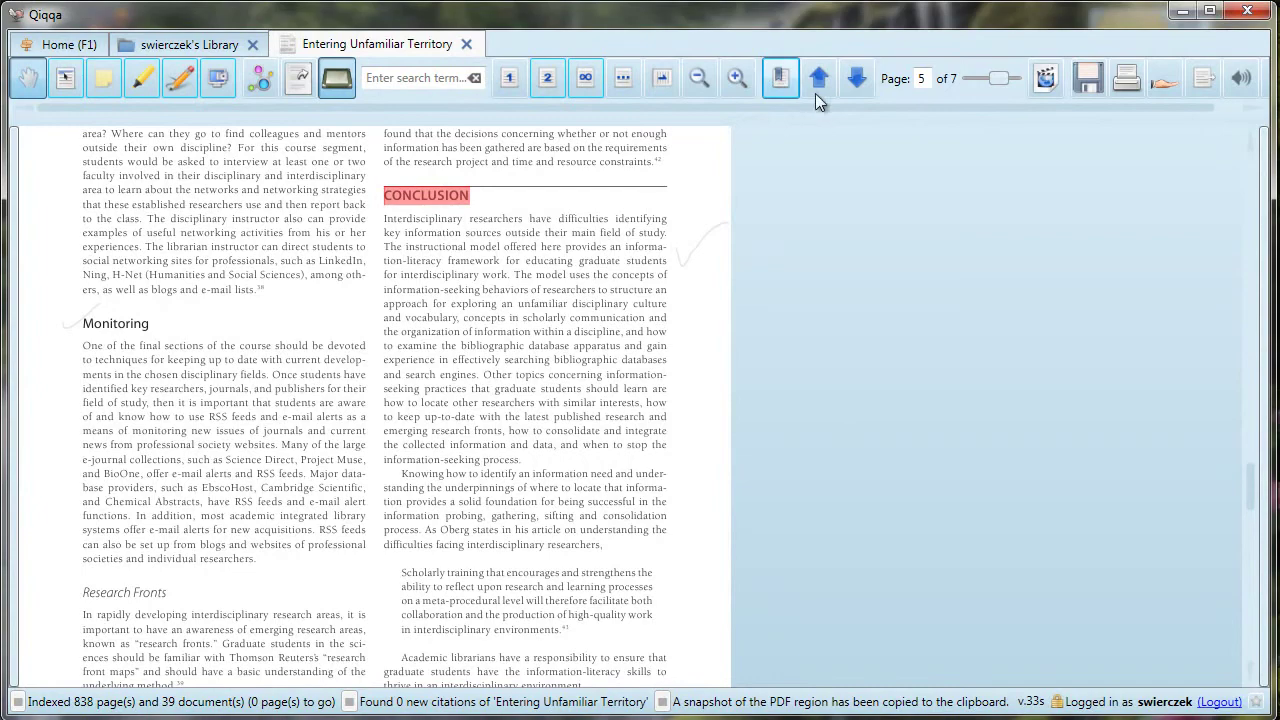
left_click(819, 90)
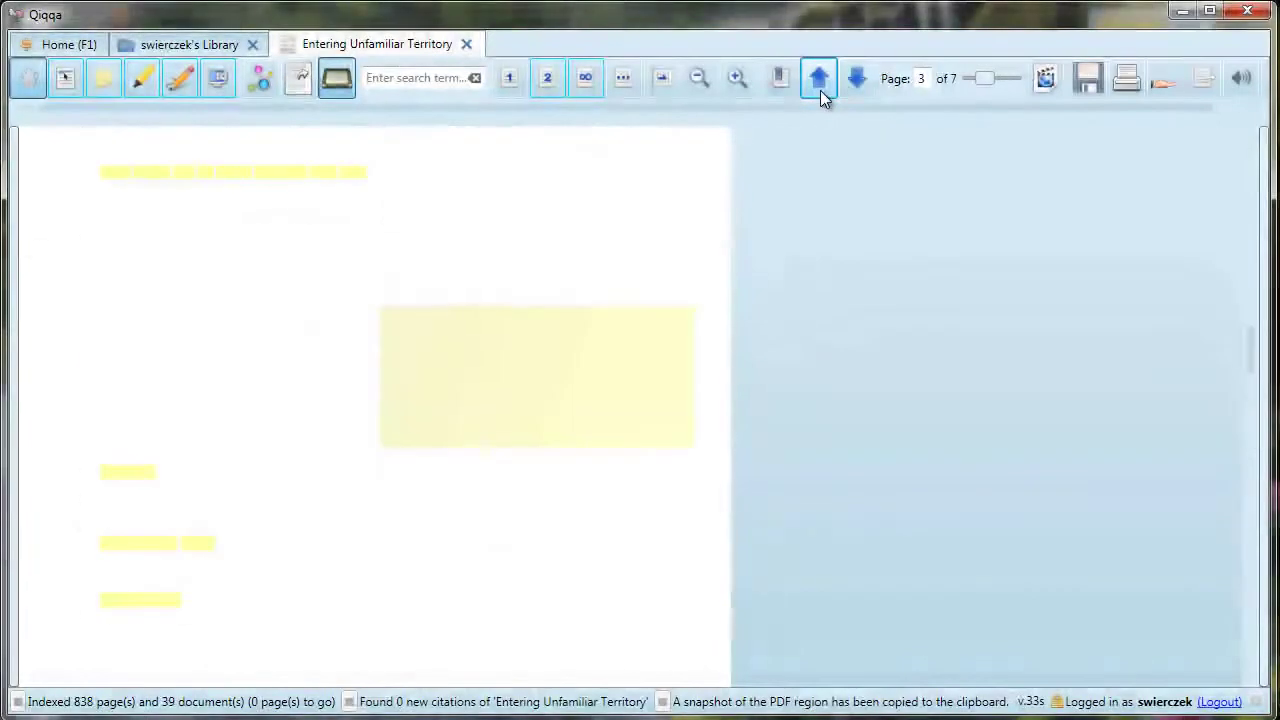
left_click(857, 85)
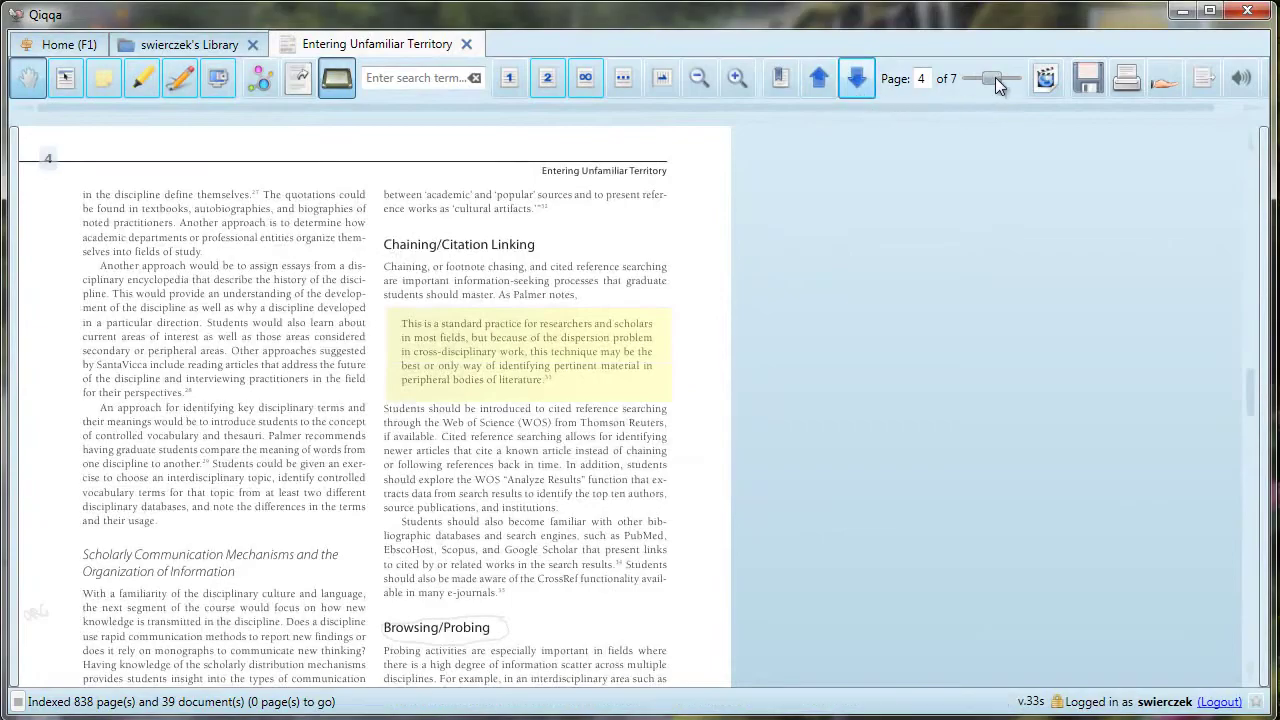
left_click_drag(995, 78, 984, 84)
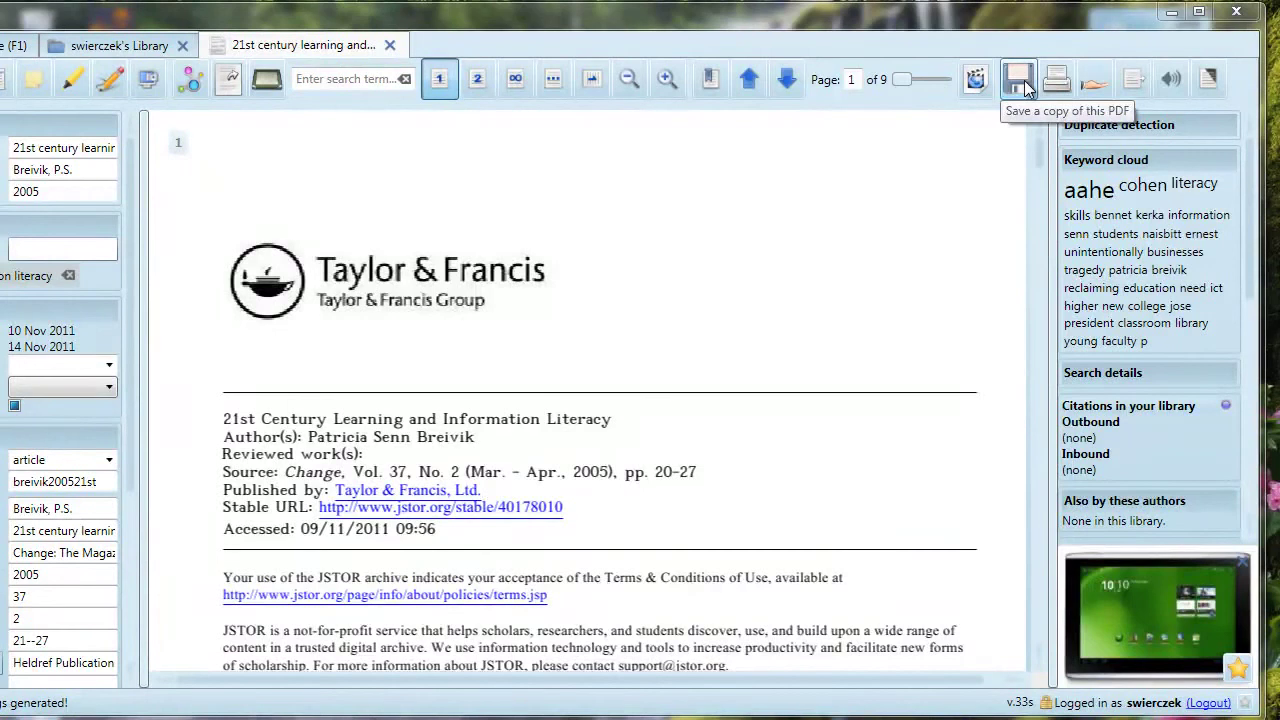
- Save a copy of the 21st Century Learning PDF and share it online, closing the confirmation
left_click(1025, 88)
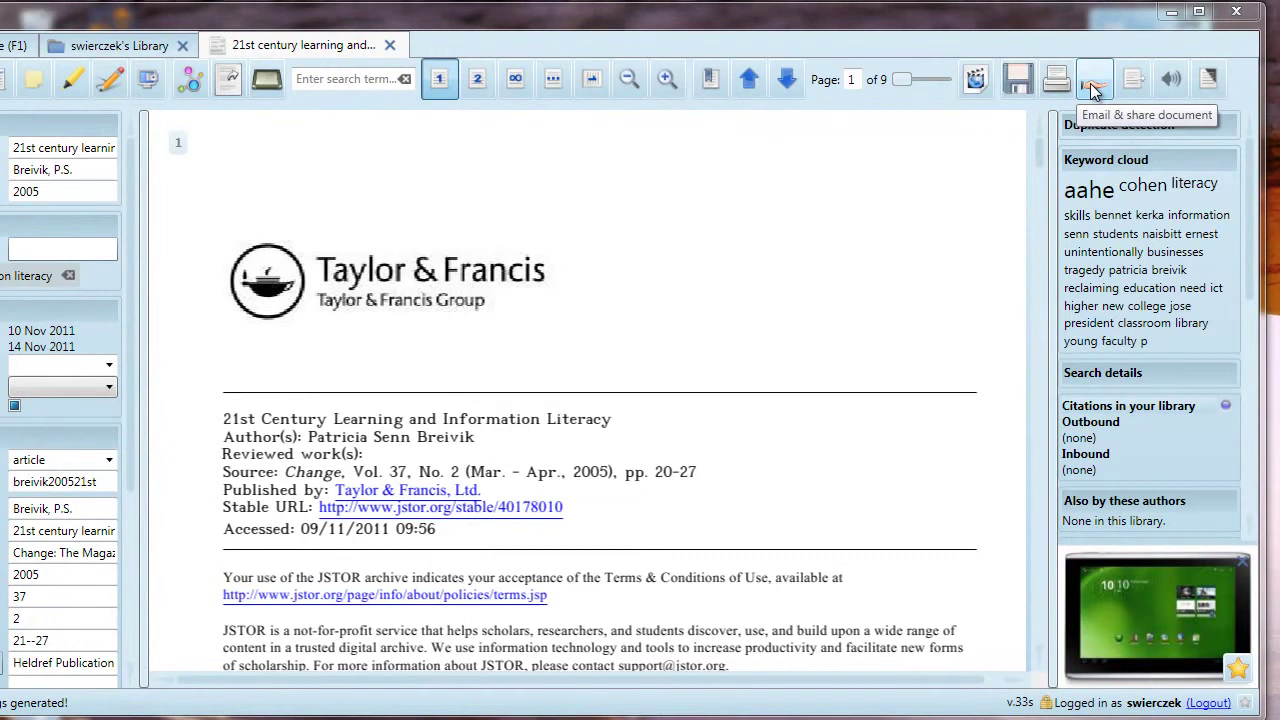
left_click(1093, 88)
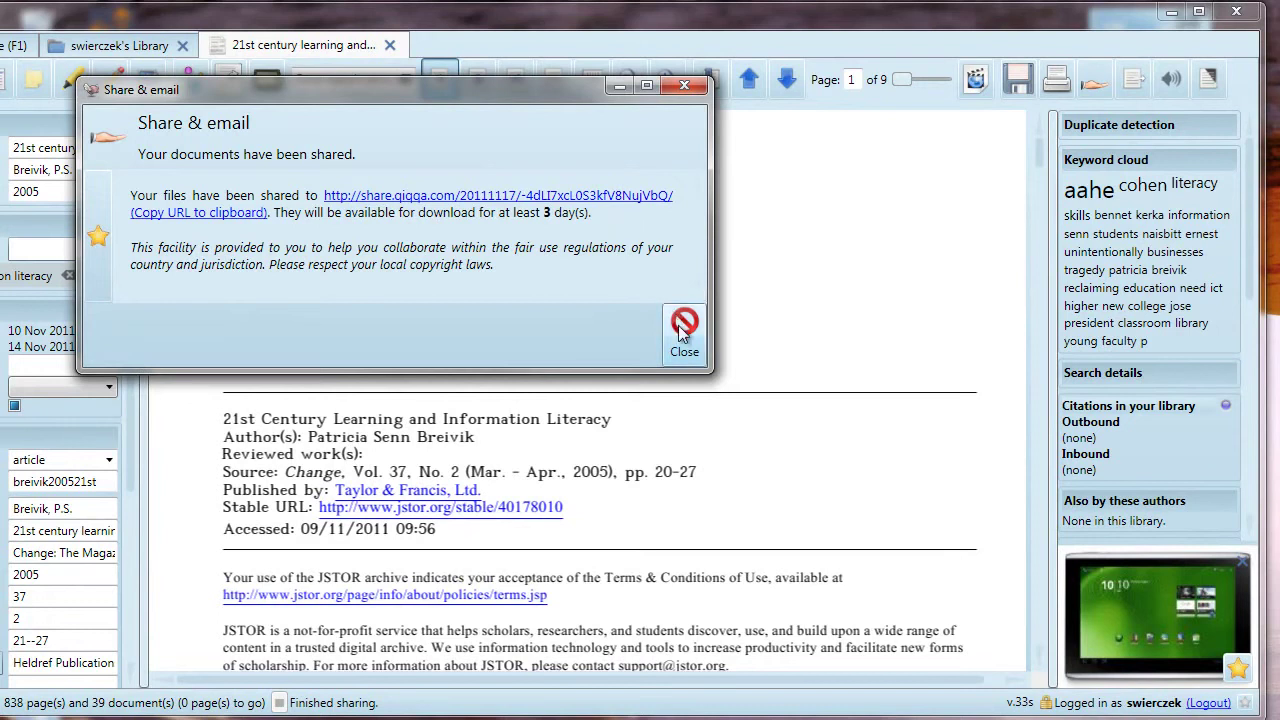
left_click(683, 326)
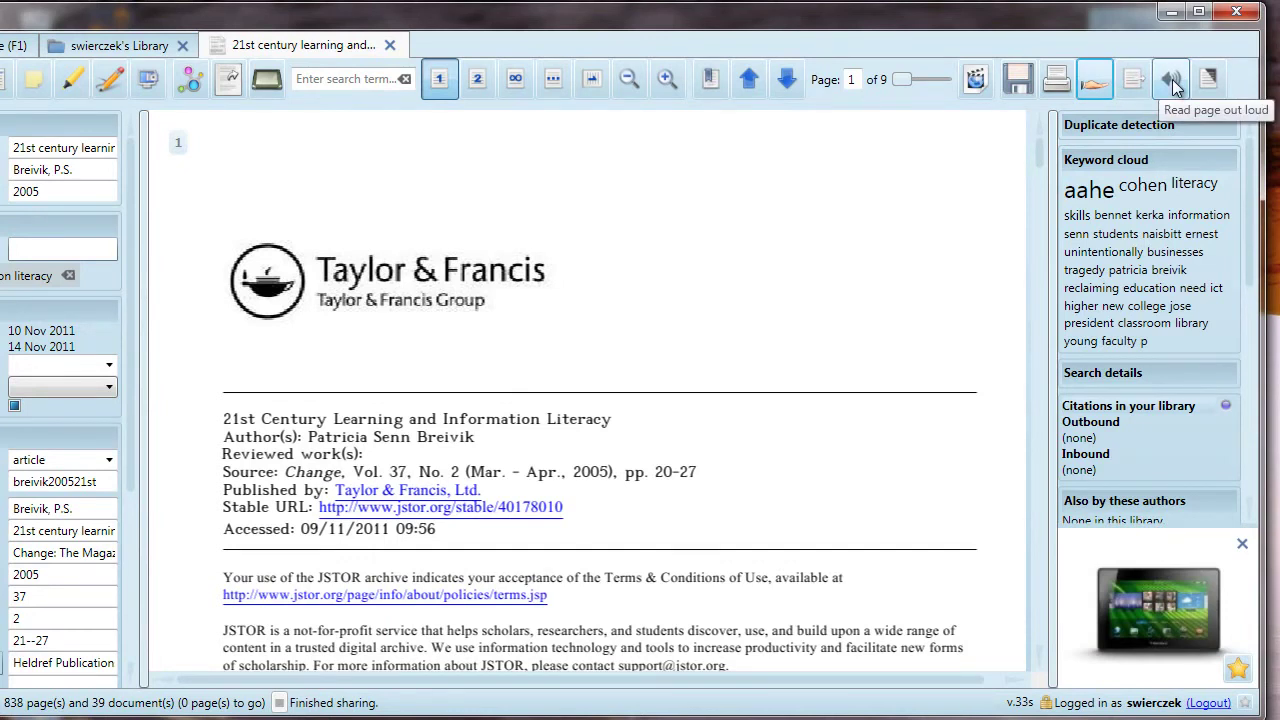
- Invert the page colours and restore them twice, ending in normal colours
left_click(1207, 90)
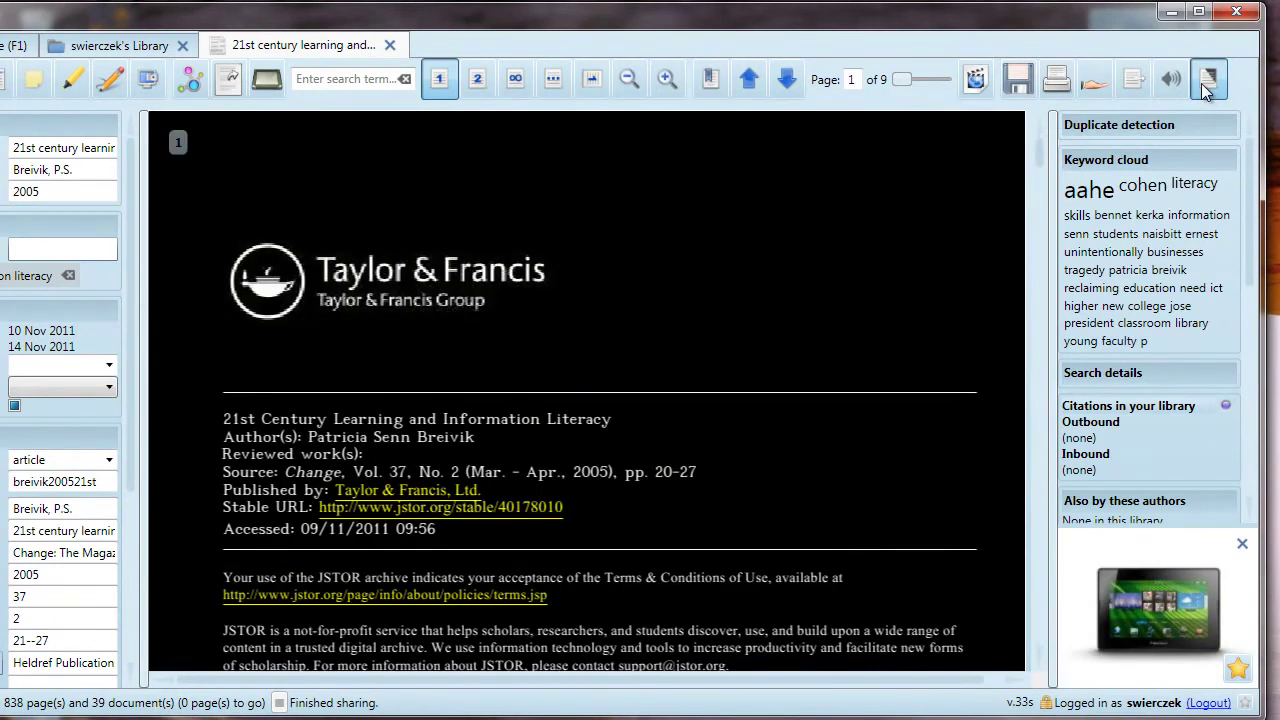
left_click(1207, 90)
left_click(1207, 90)
left_click(1207, 90)
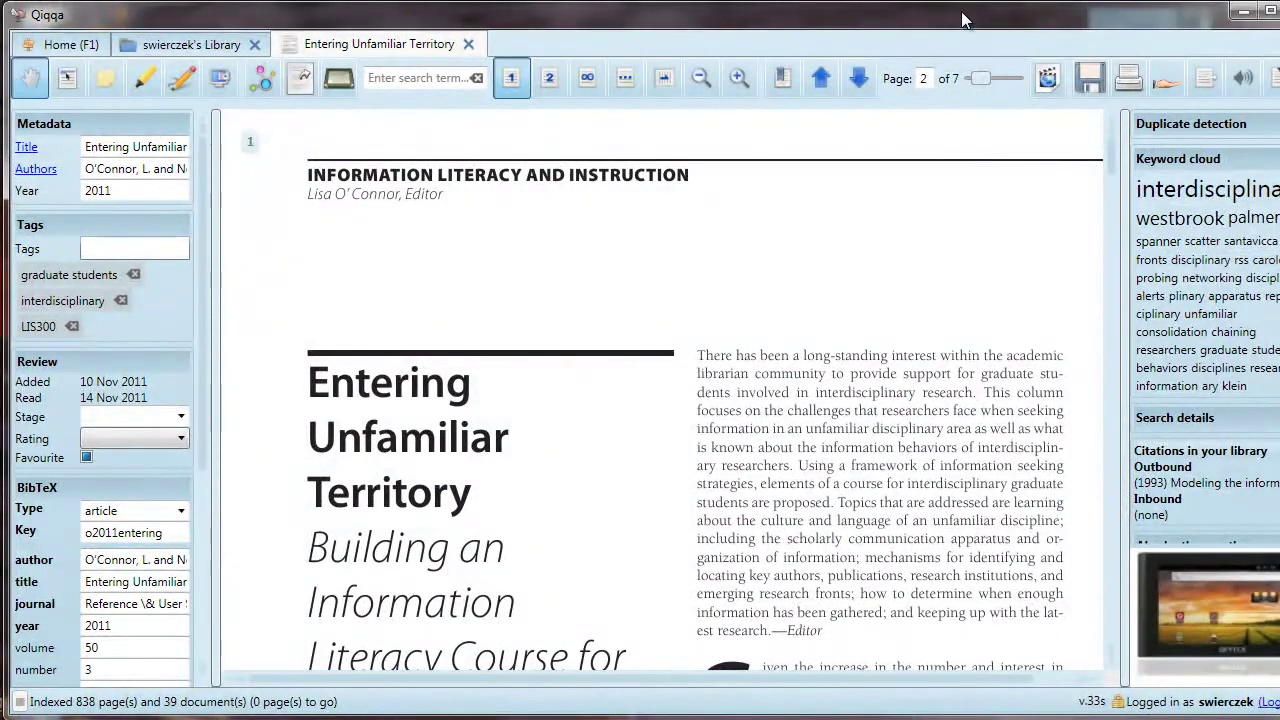
- Close the Entering Unfamiliar Territory tab and try the Annotation Report button
left_click(470, 45)
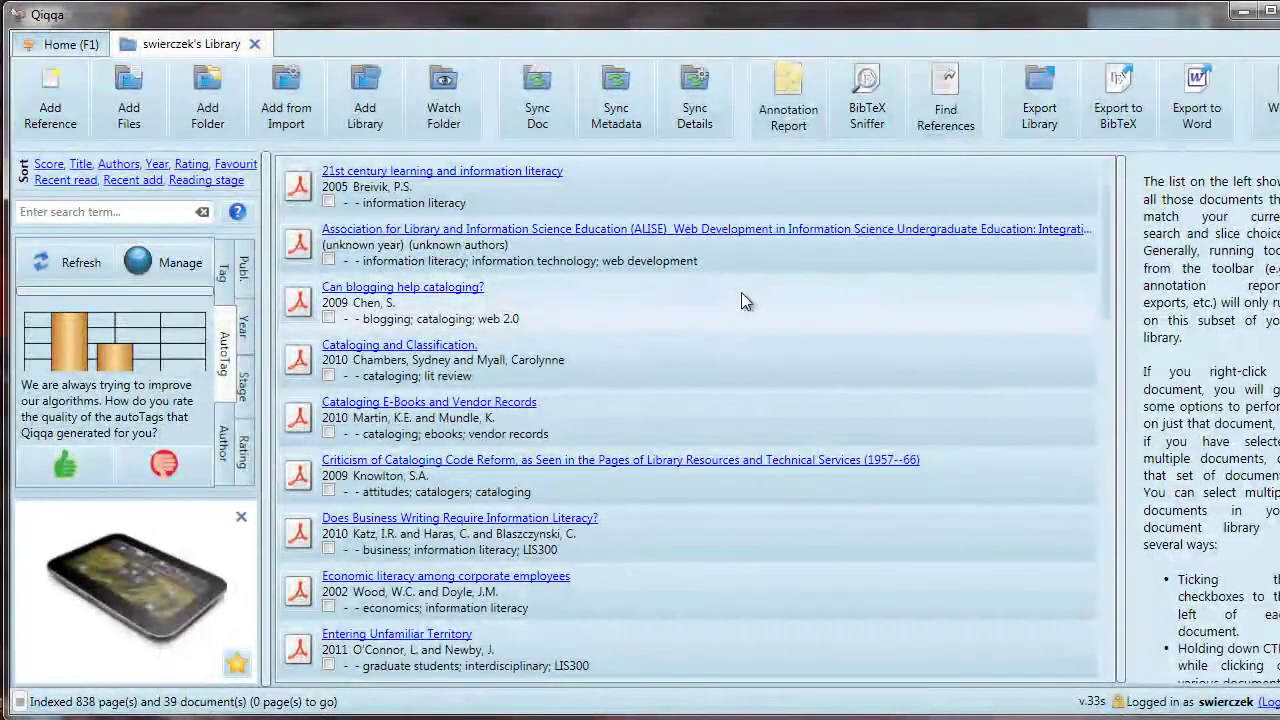
left_click(788, 120)
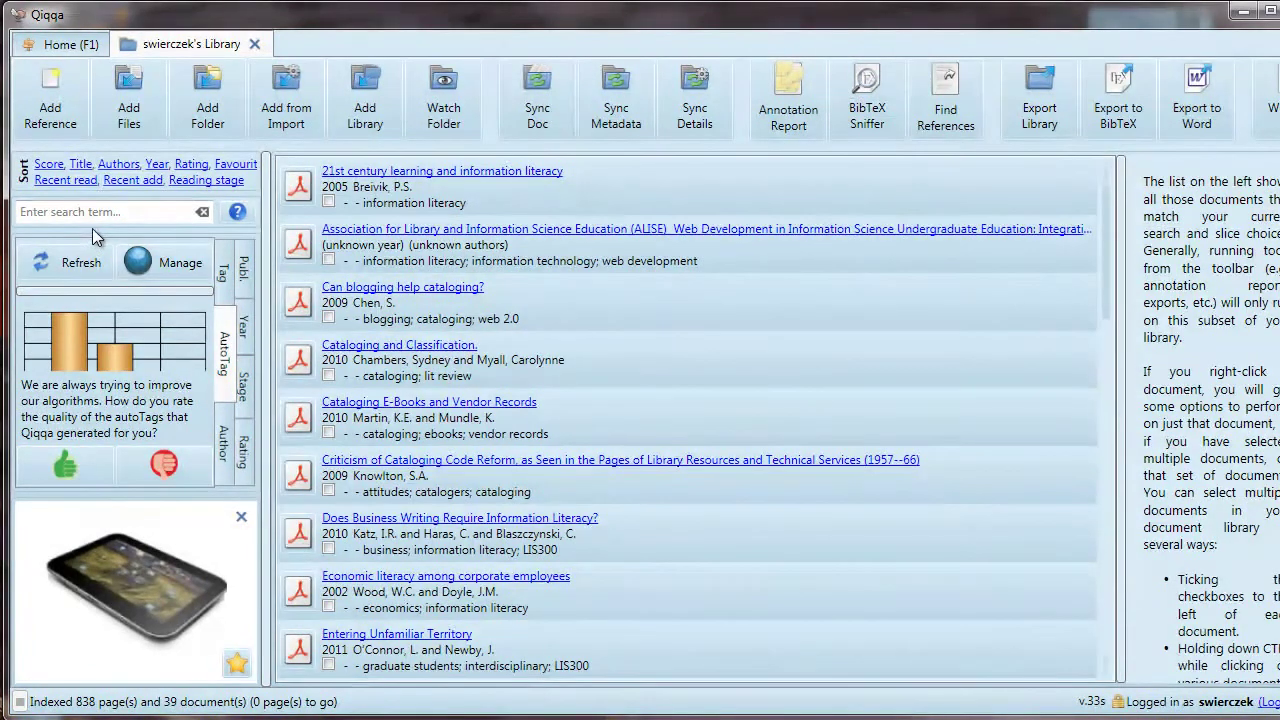
- Filter the library by the interdisciplinary tag, then remove the filter
left_click(226, 268)
scroll(212, 298, "down", 1)
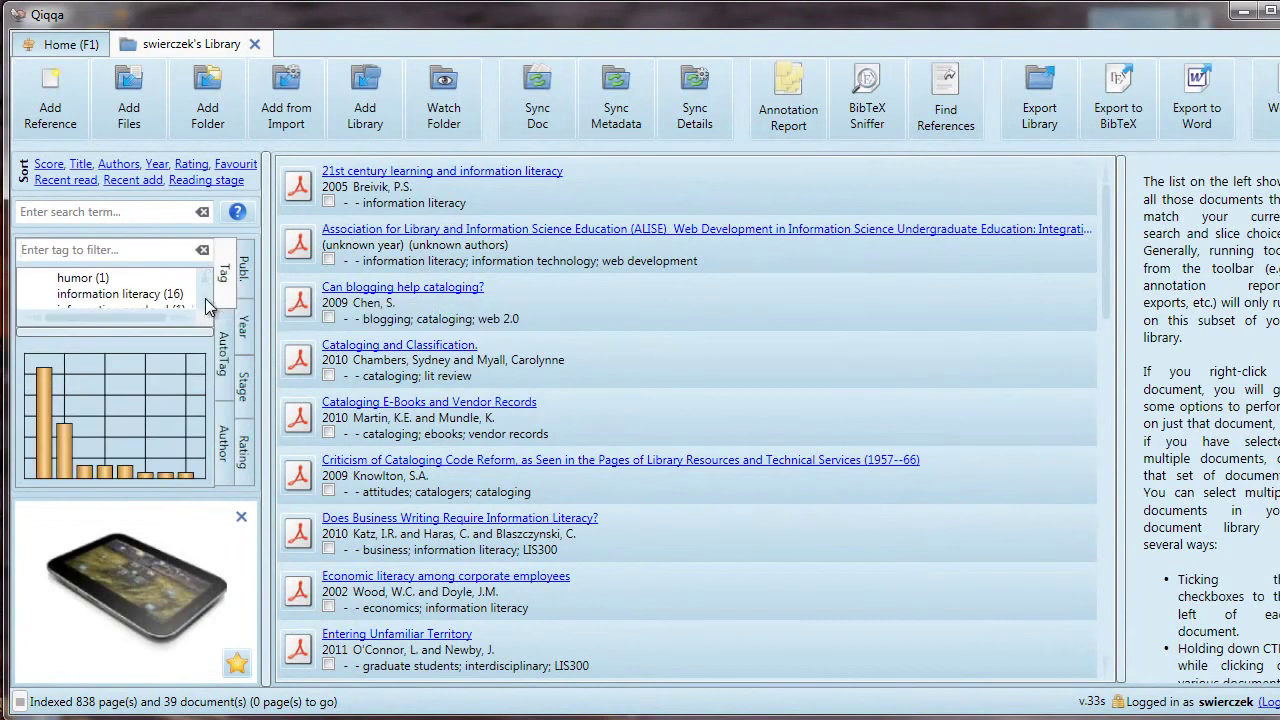
scroll(210, 300, "down", 1)
scroll(206, 305, "down", 1)
scroll(205, 305, "down", 1)
left_click(160, 296)
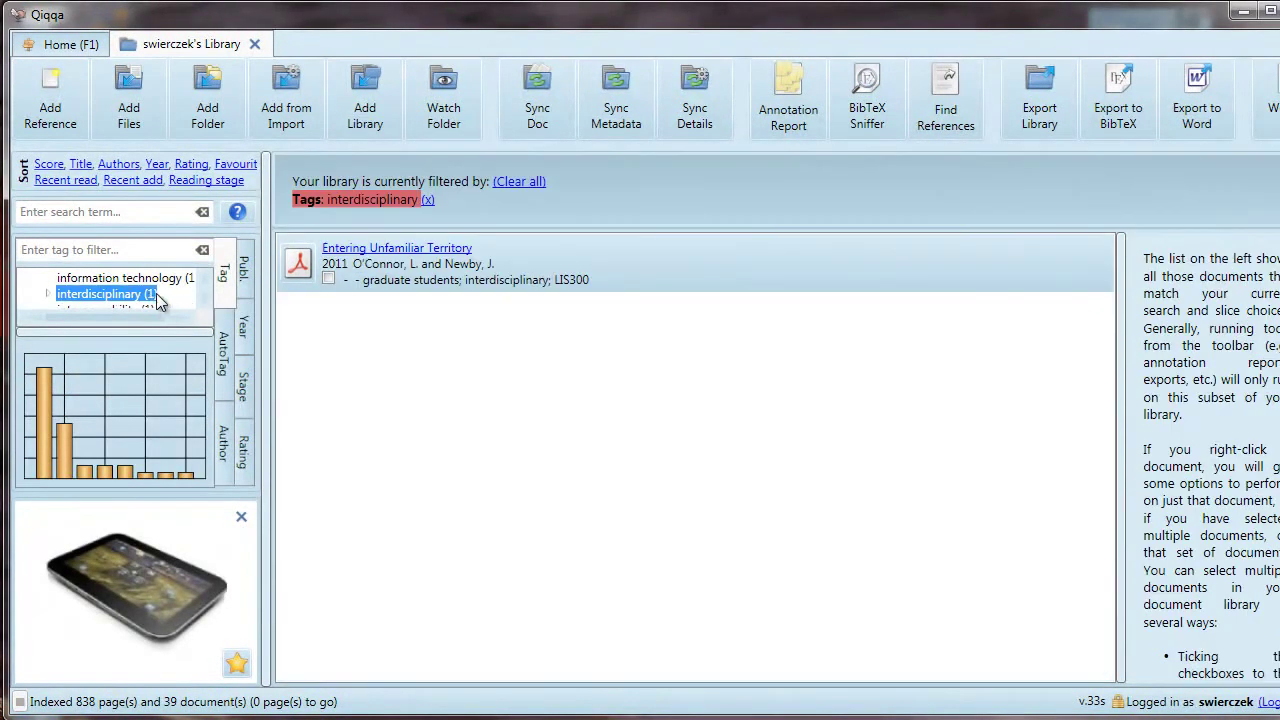
left_click(428, 200)
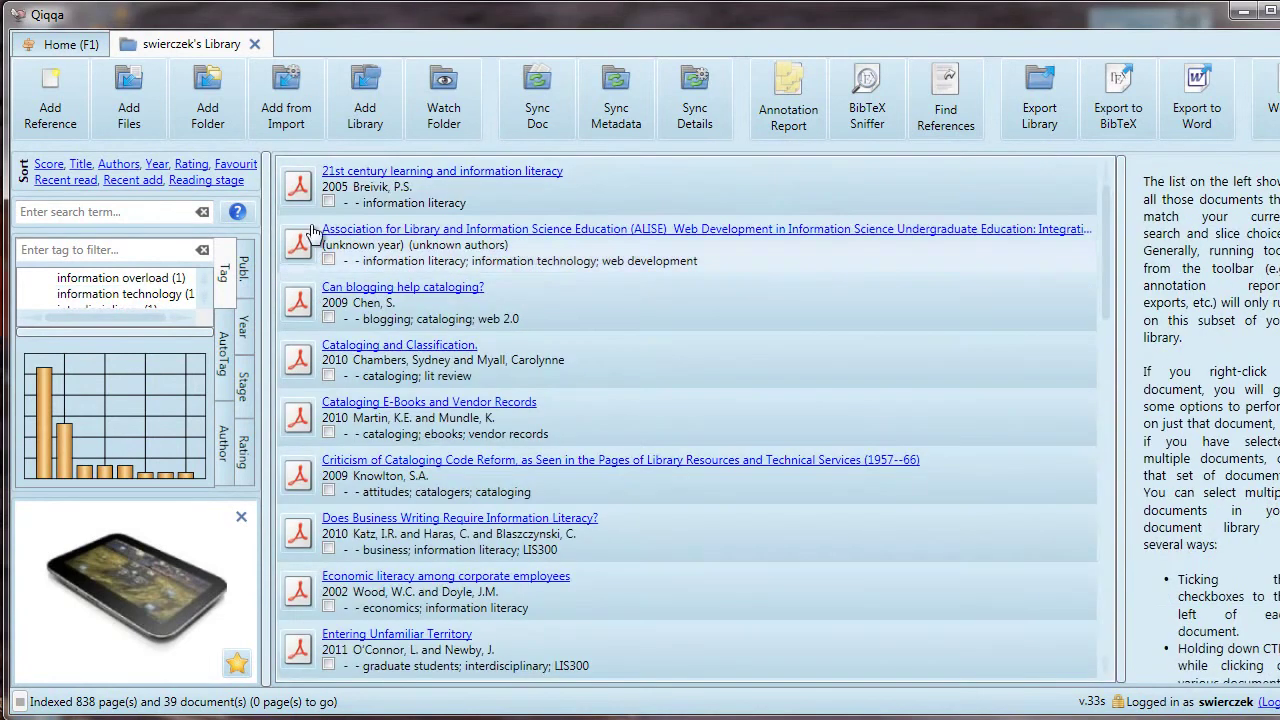
- Search the library for 'interdisciplinary', then clear the search
left_click(131, 213)
type("interdisc")
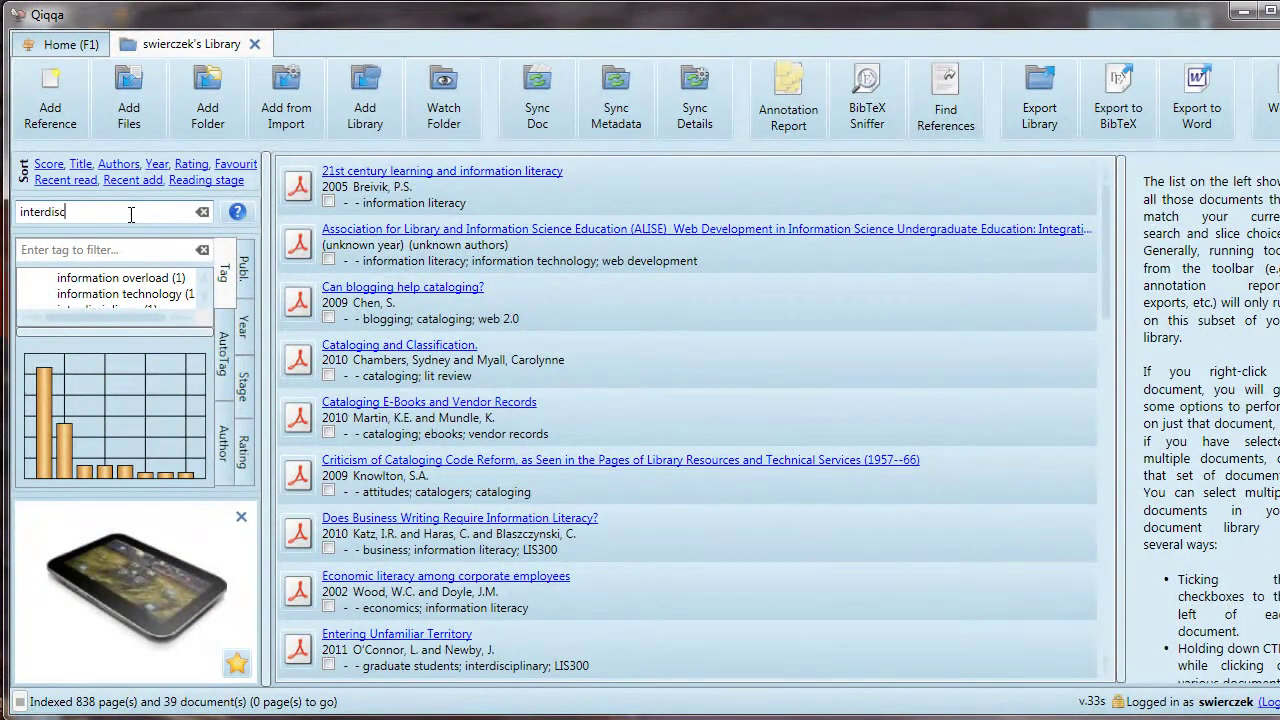
type("iplinary")
key("Return")
left_click(446, 200)
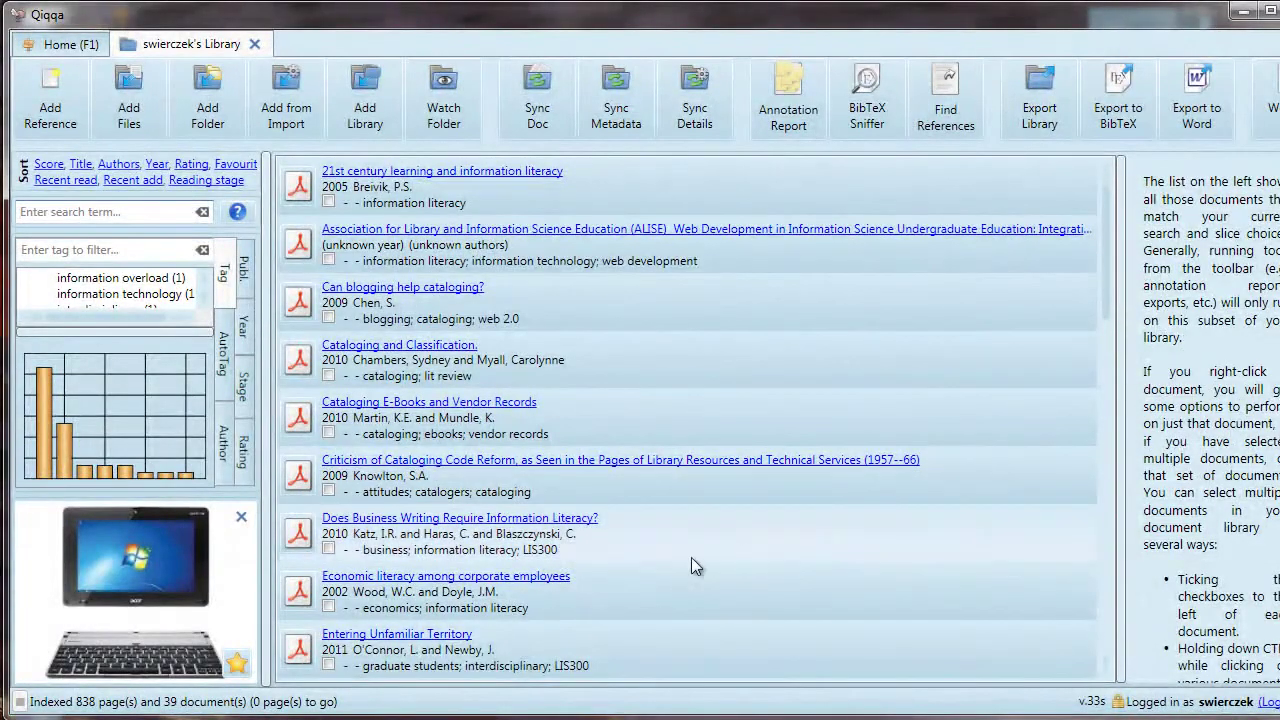
- Tick Entering Unfamiliar Territory and scroll through its metadata and BibTeX details
left_click(329, 667)
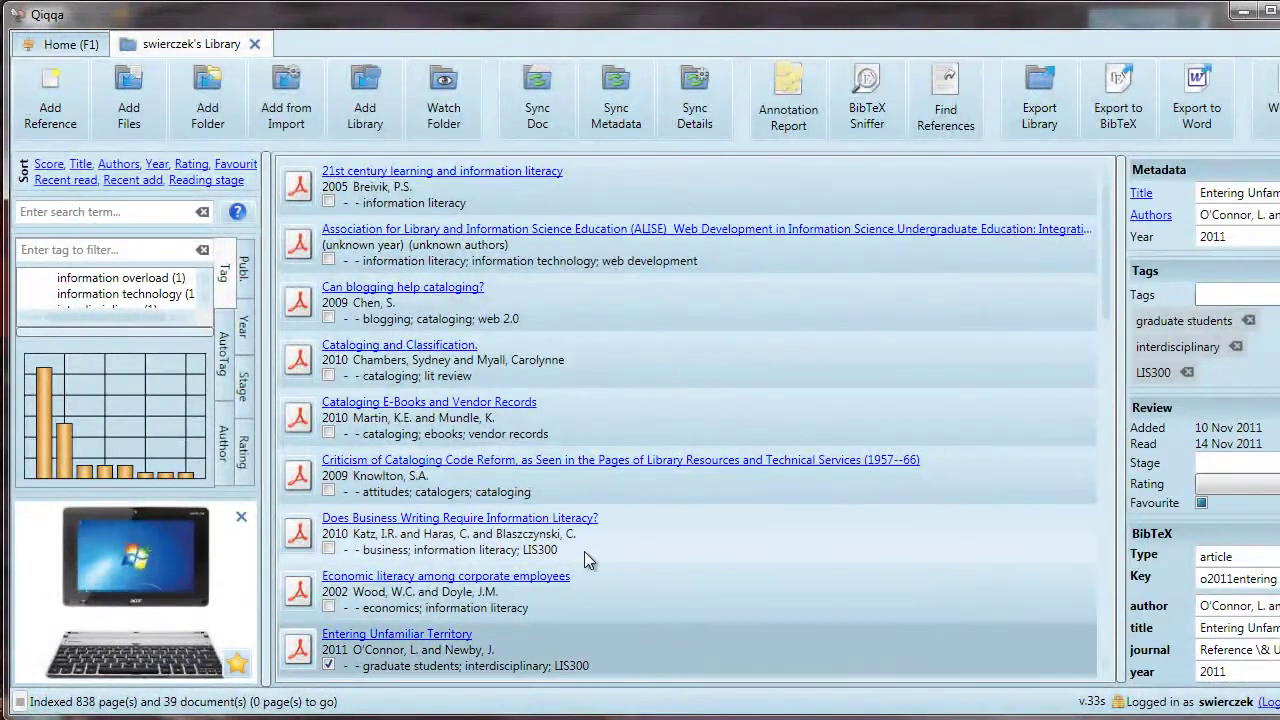
scroll(735, 556, "down", 1)
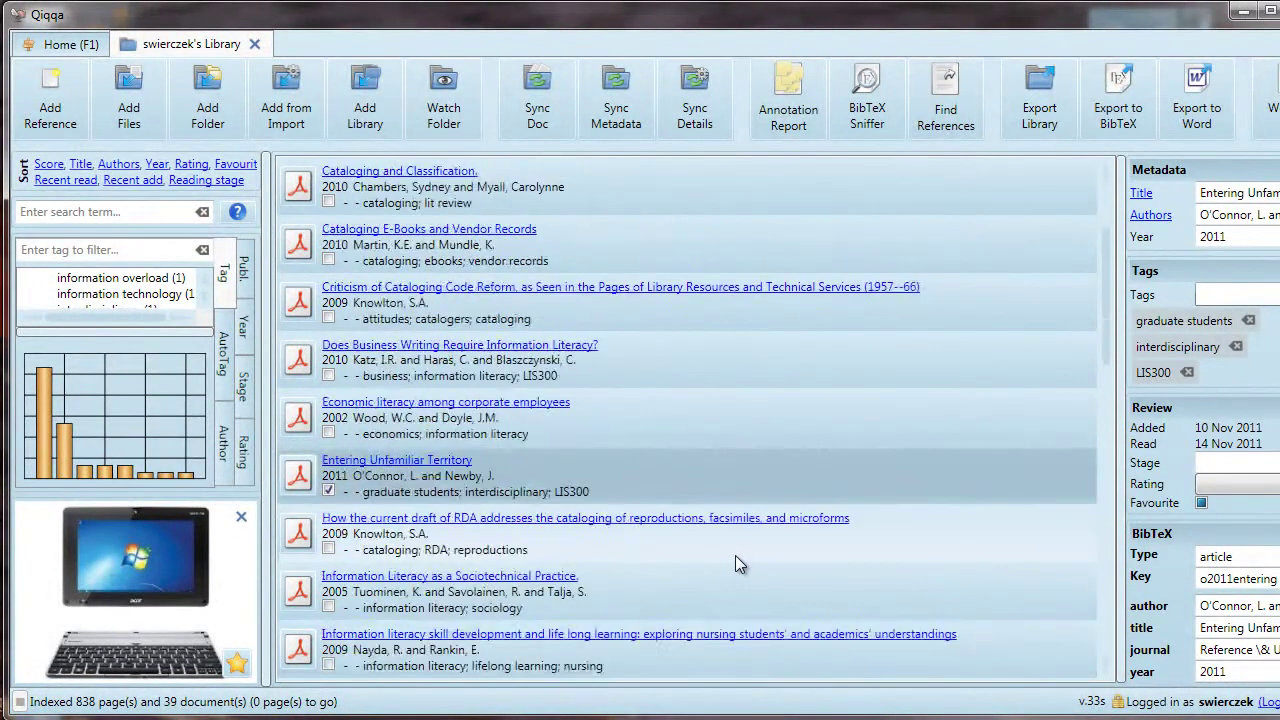
scroll(735, 556, "down", 1)
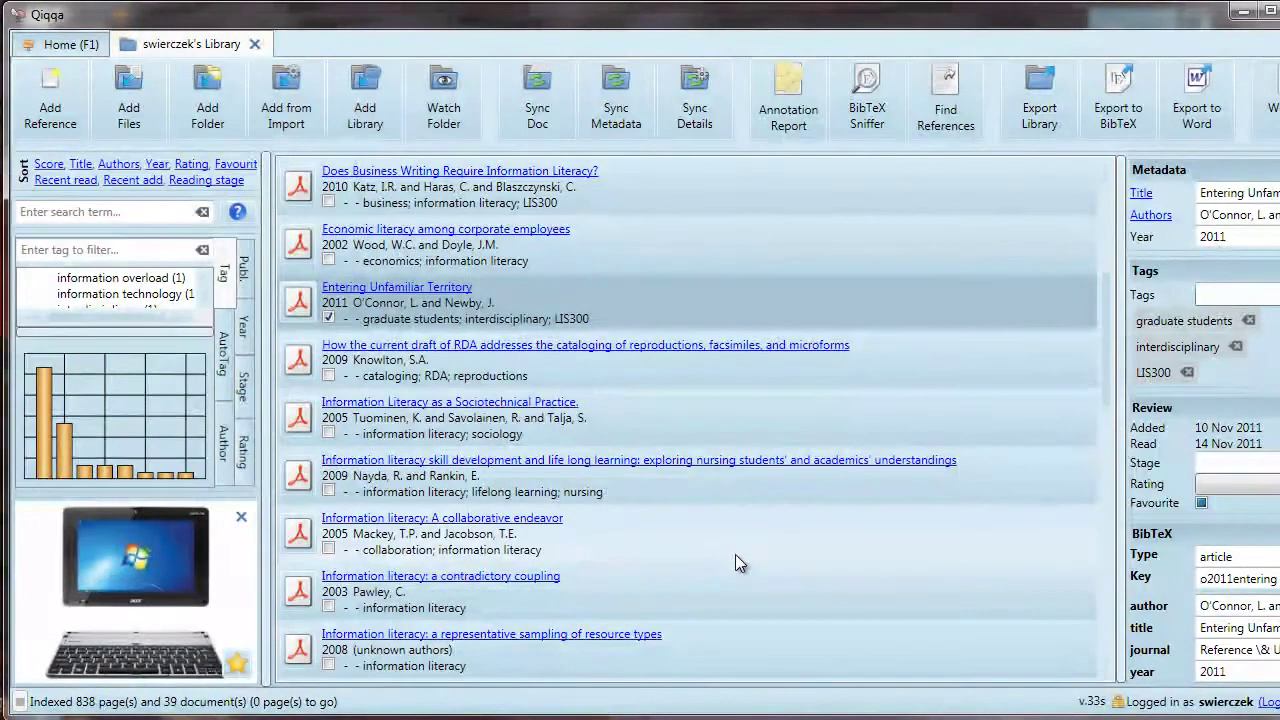
scroll(735, 554, "down", 1)
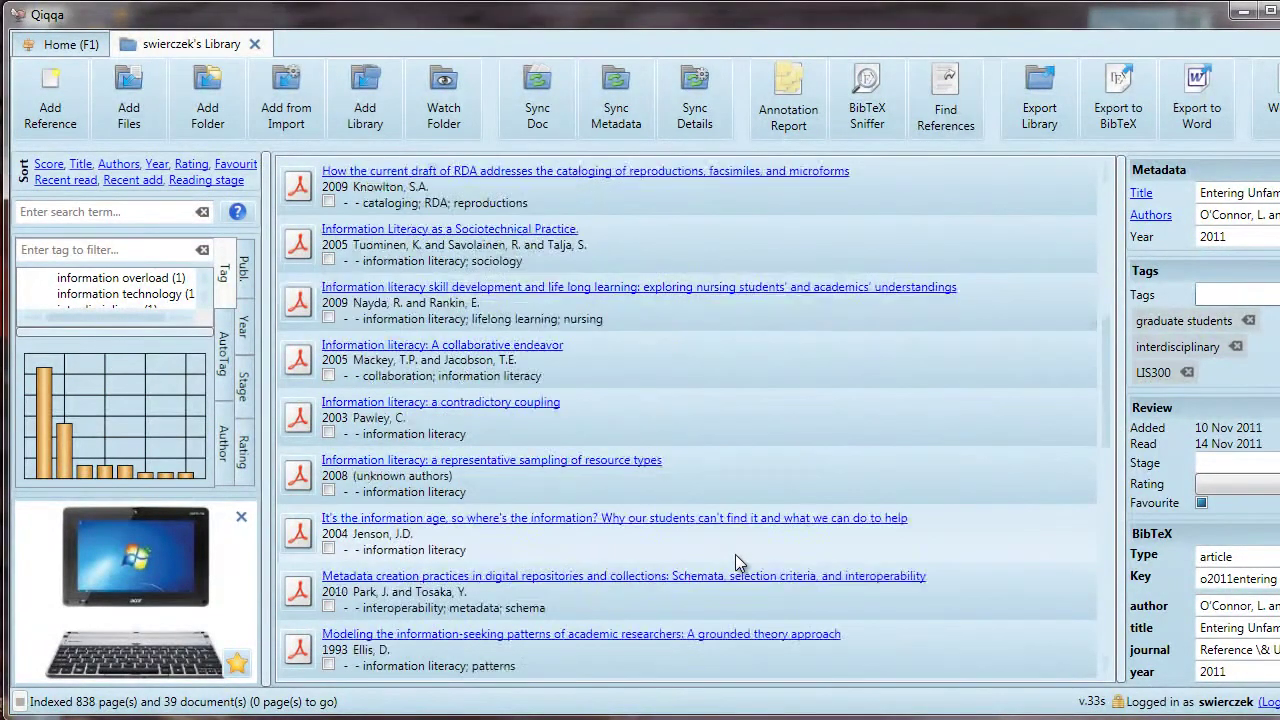
scroll(735, 554, "down", 1)
scroll(735, 554, "down", 1)
scroll(735, 555, "down", 1)
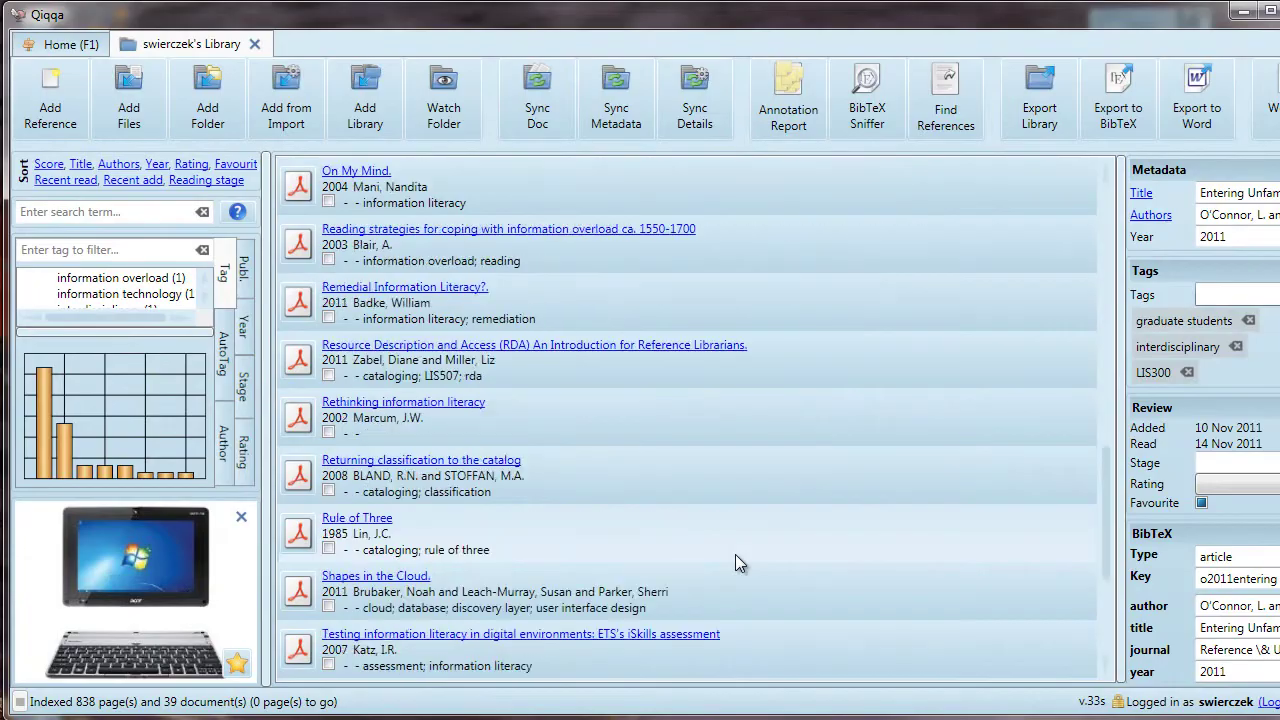
scroll(735, 555, "down", 1)
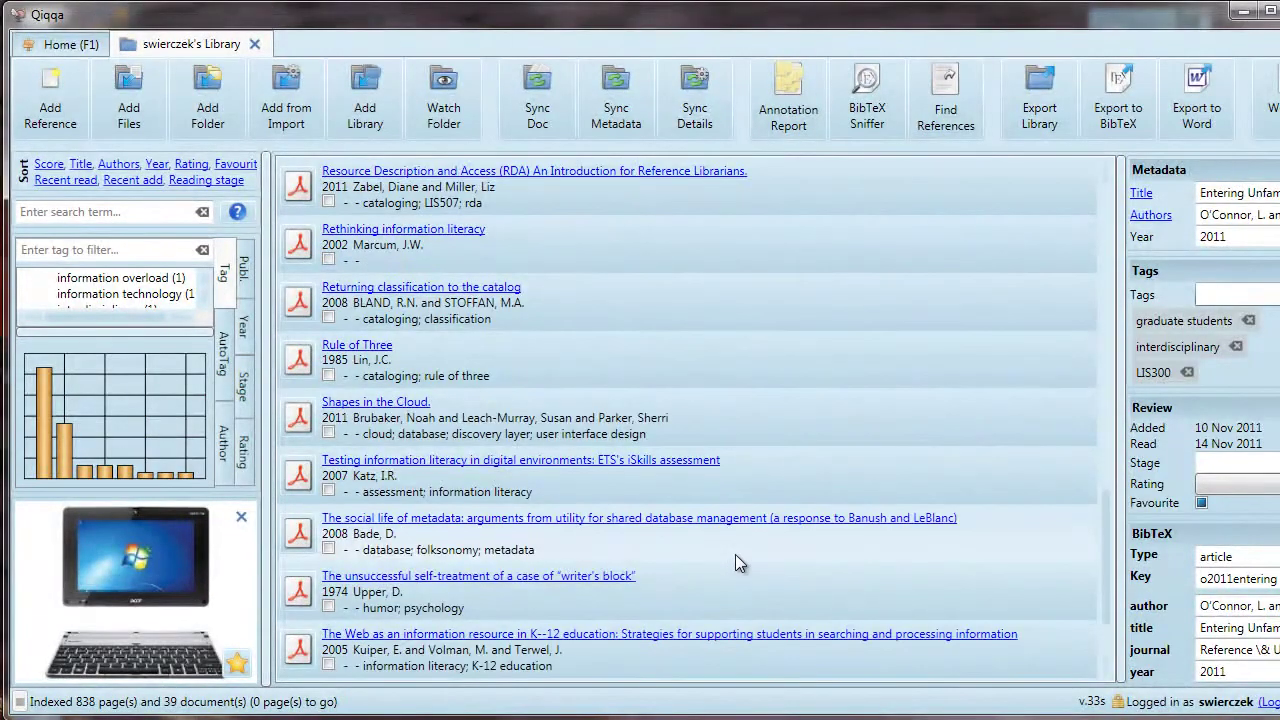
scroll(735, 554, "up", 5)
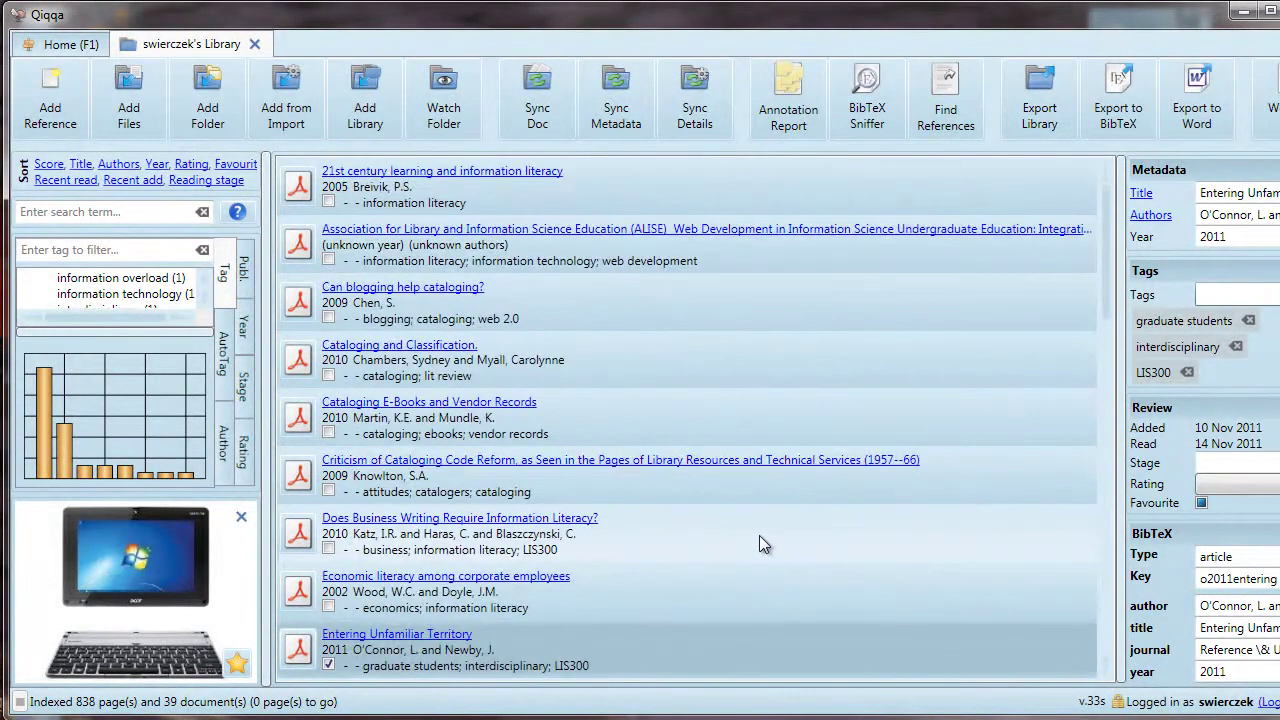
- Generate an annotation report with every annotation tag selected
left_click(792, 100)
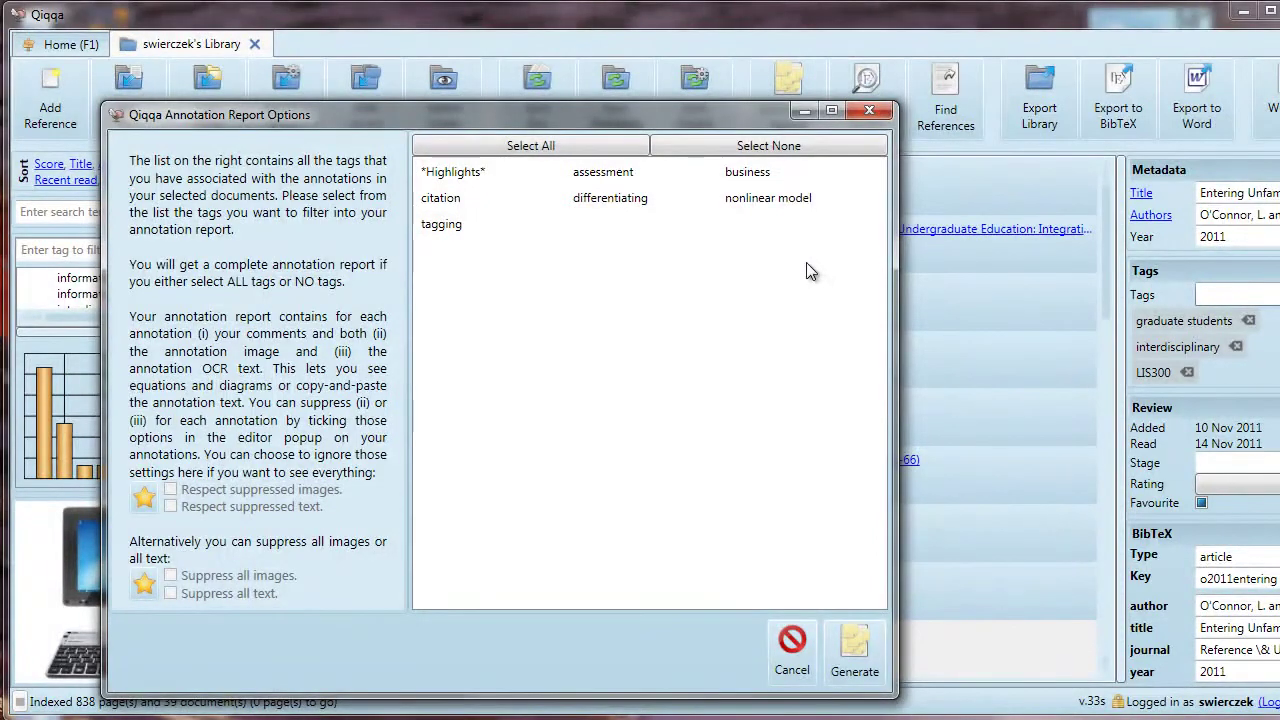
left_click(577, 148)
left_click(858, 665)
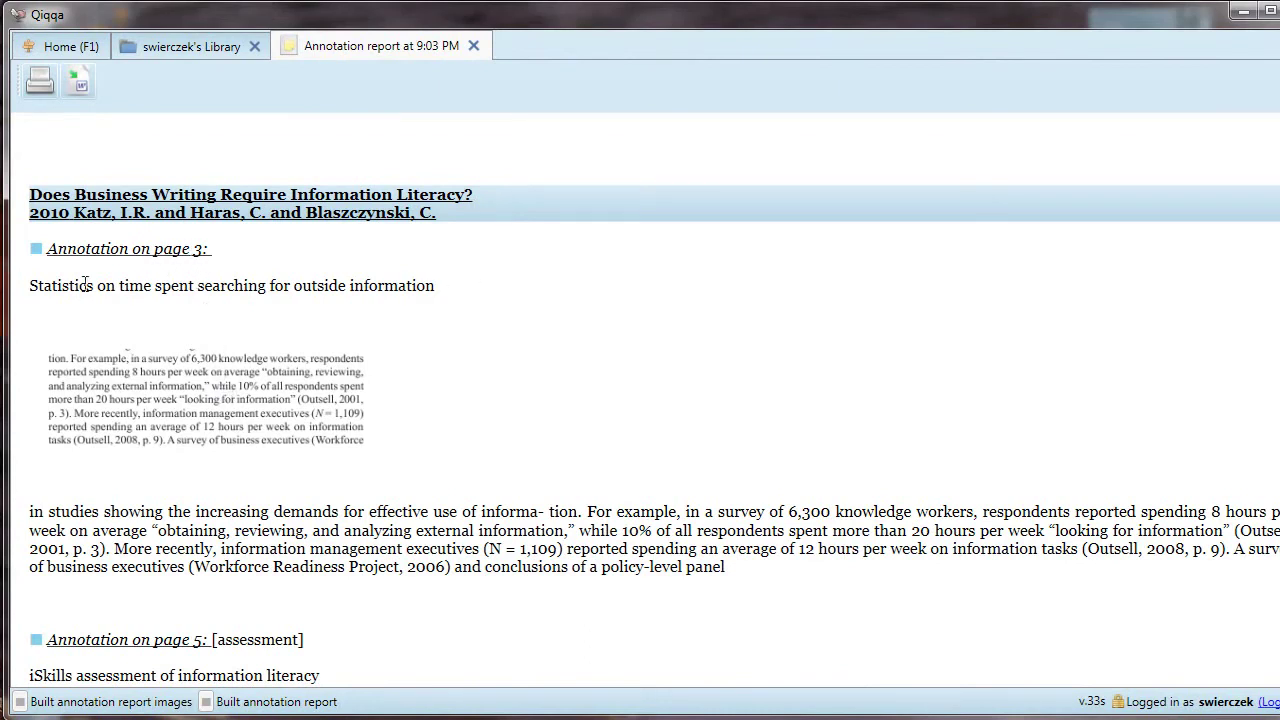
- Select, then deselect, the report's statistics comment and its quoted paragraph
left_click_drag(28, 287, 485, 286)
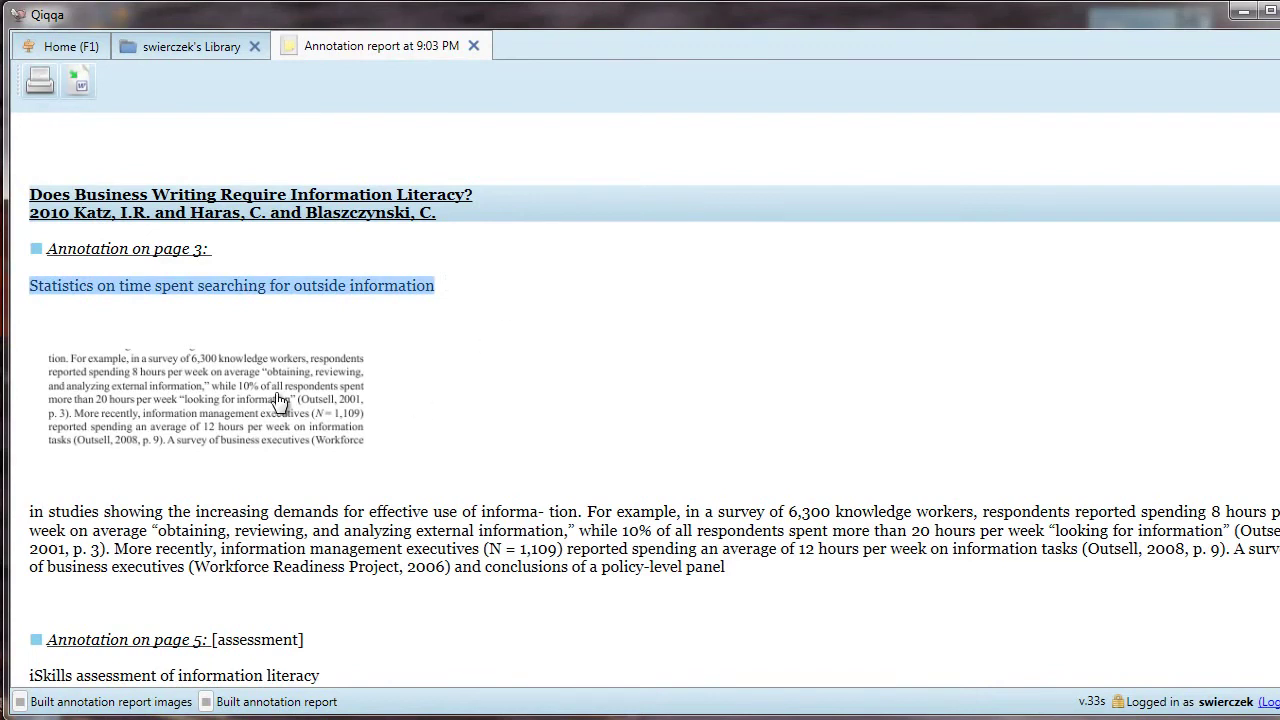
left_click(398, 545)
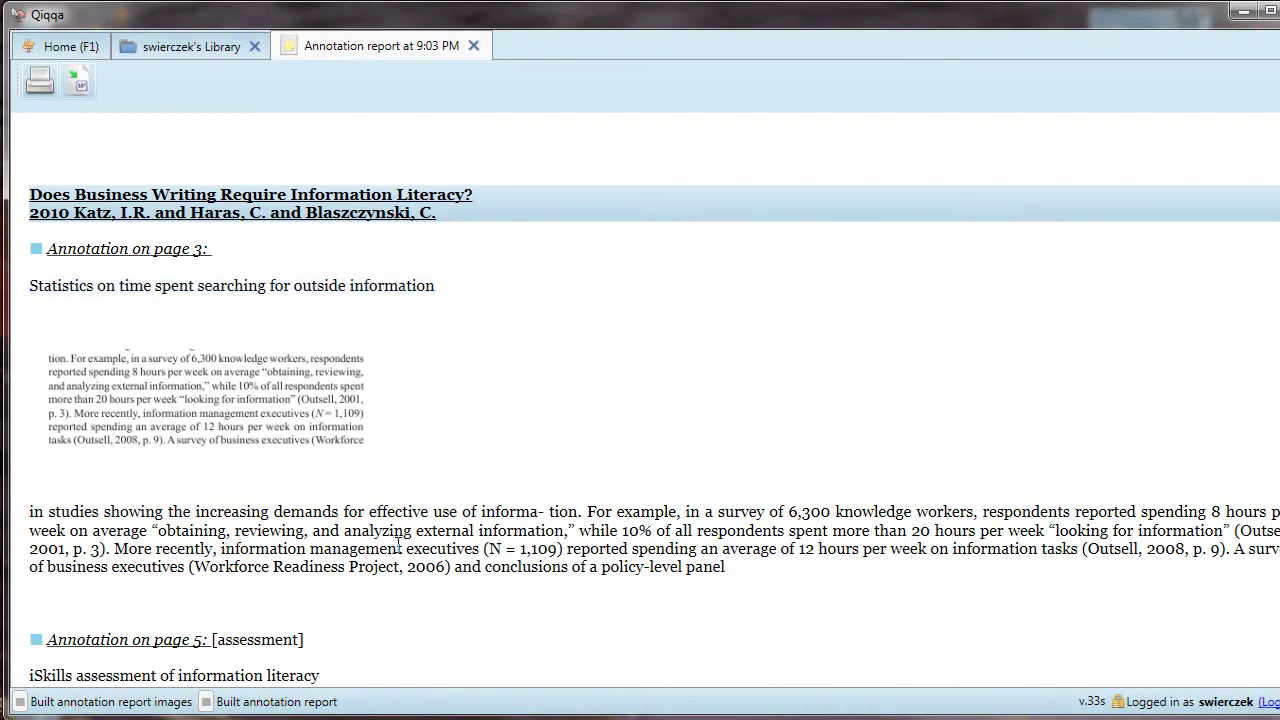
scroll(400, 545, "down", 1)
left_click_drag(730, 505, 25, 452)
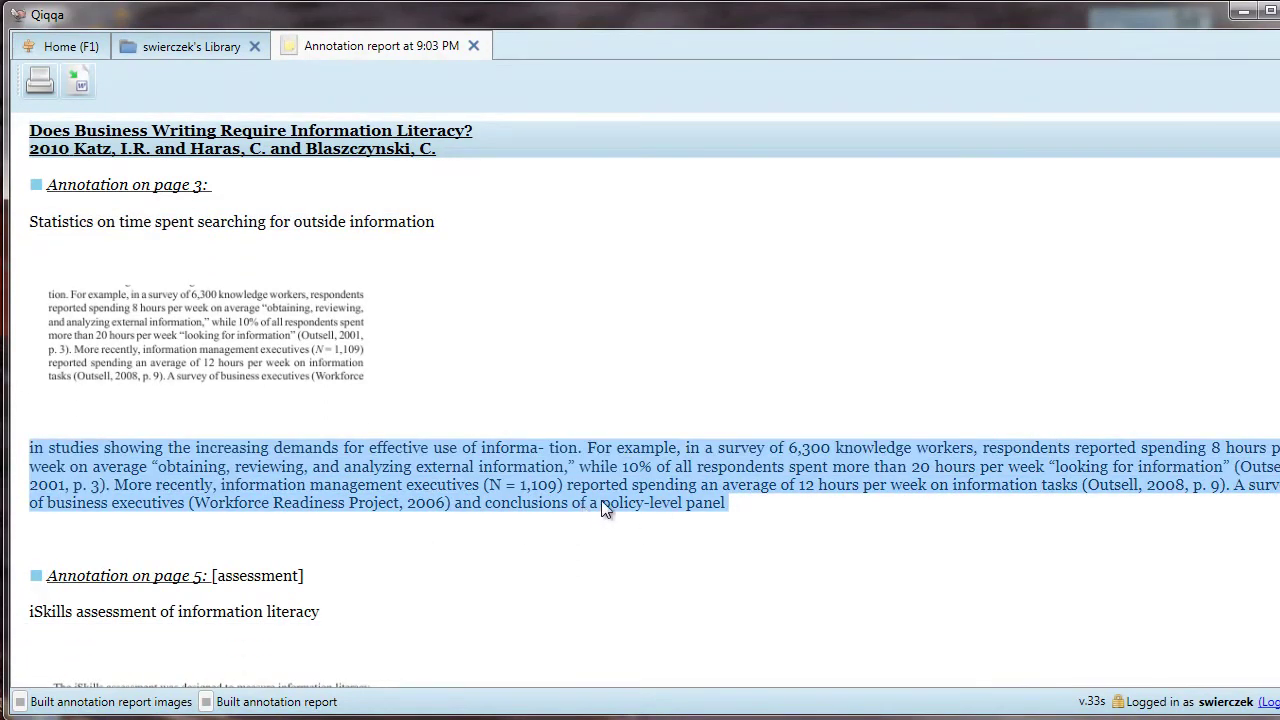
left_click(749, 531)
scroll(676, 570, "down", 3)
scroll(1158, 395, "down", 1)
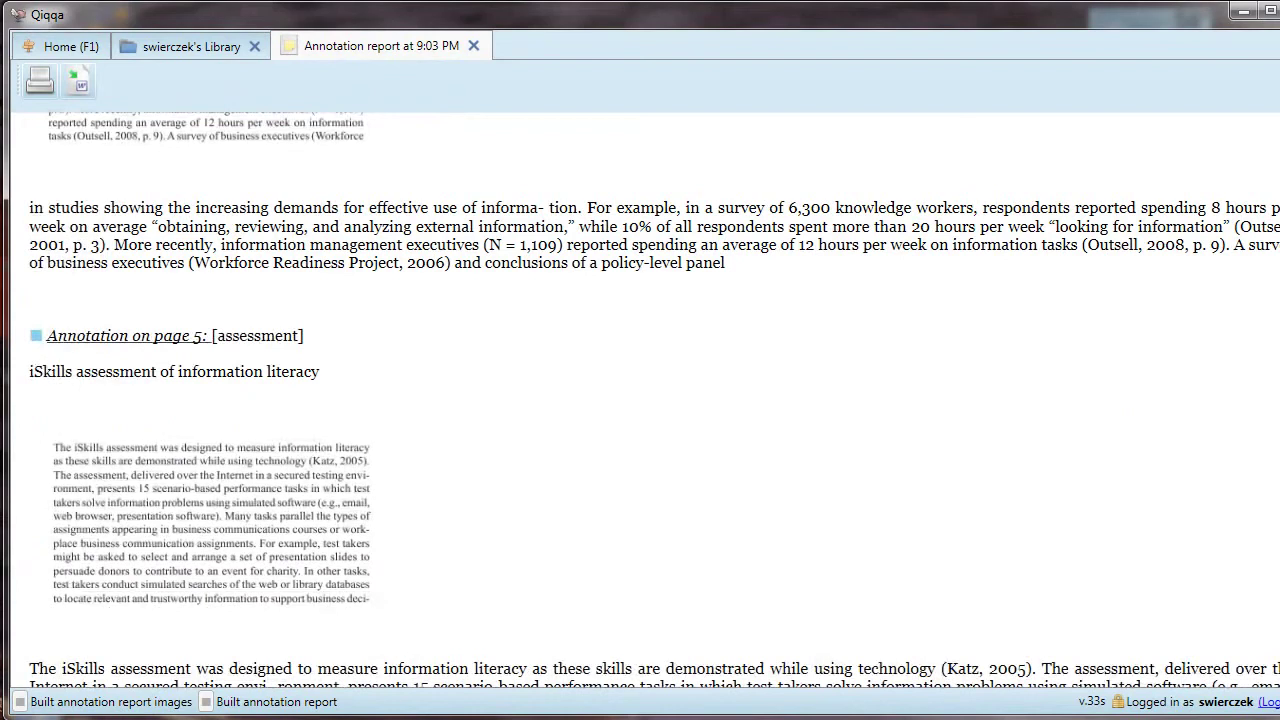
scroll(654, 400, "down", 10)
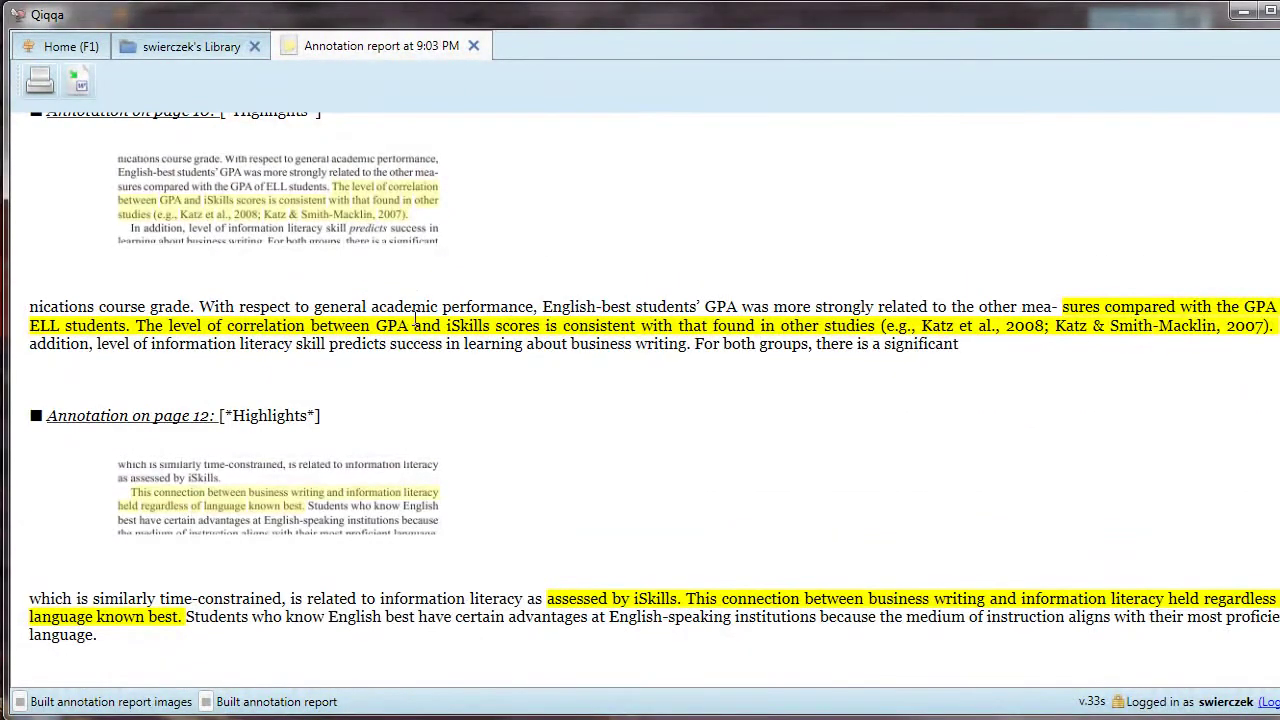
- Open the source business writing paper at the annotated page and browse it
left_click(298, 504)
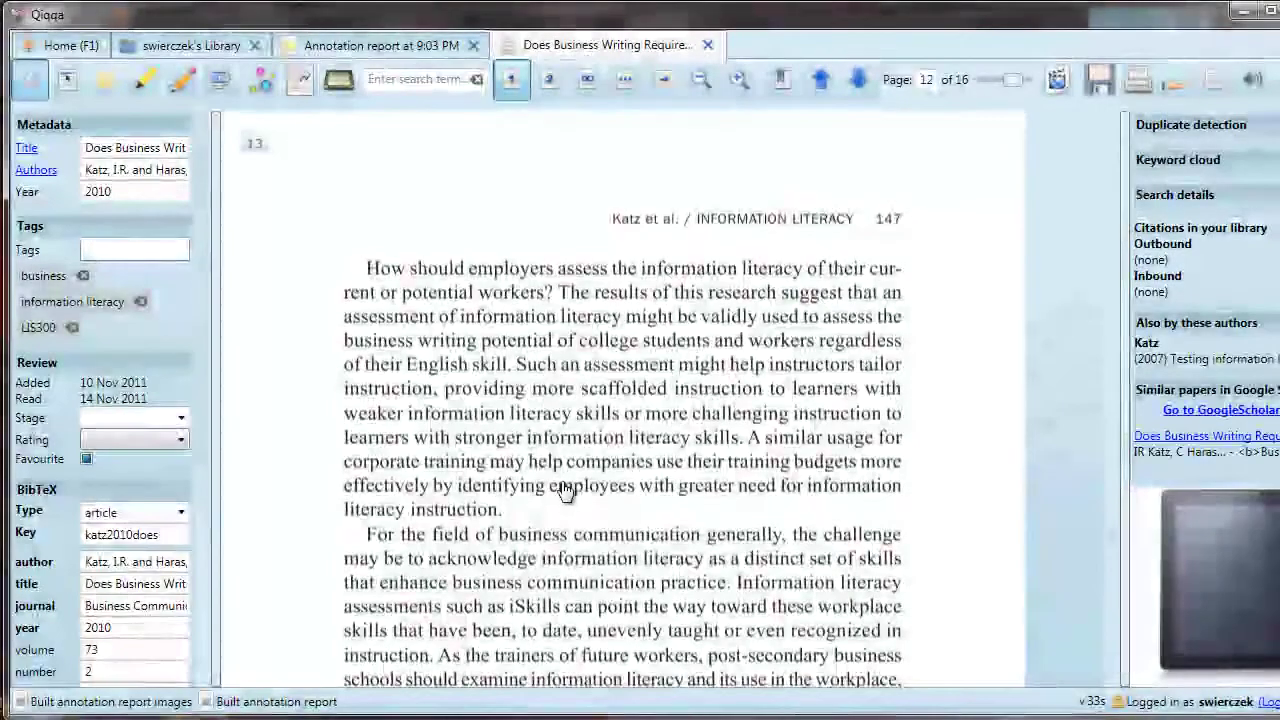
scroll(571, 560, "down", 5)
scroll(571, 491, "down", 2)
scroll(571, 486, "up", 4)
scroll(575, 484, "up", 5)
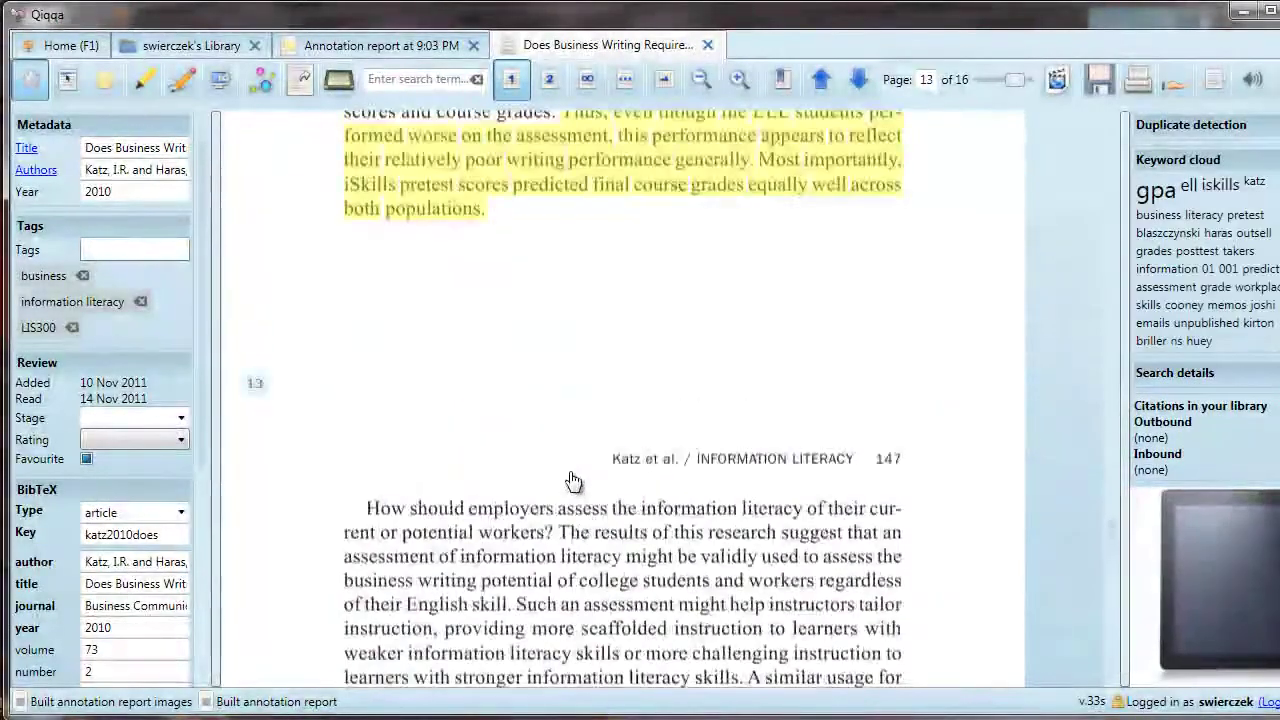
scroll(580, 480, "up", 4)
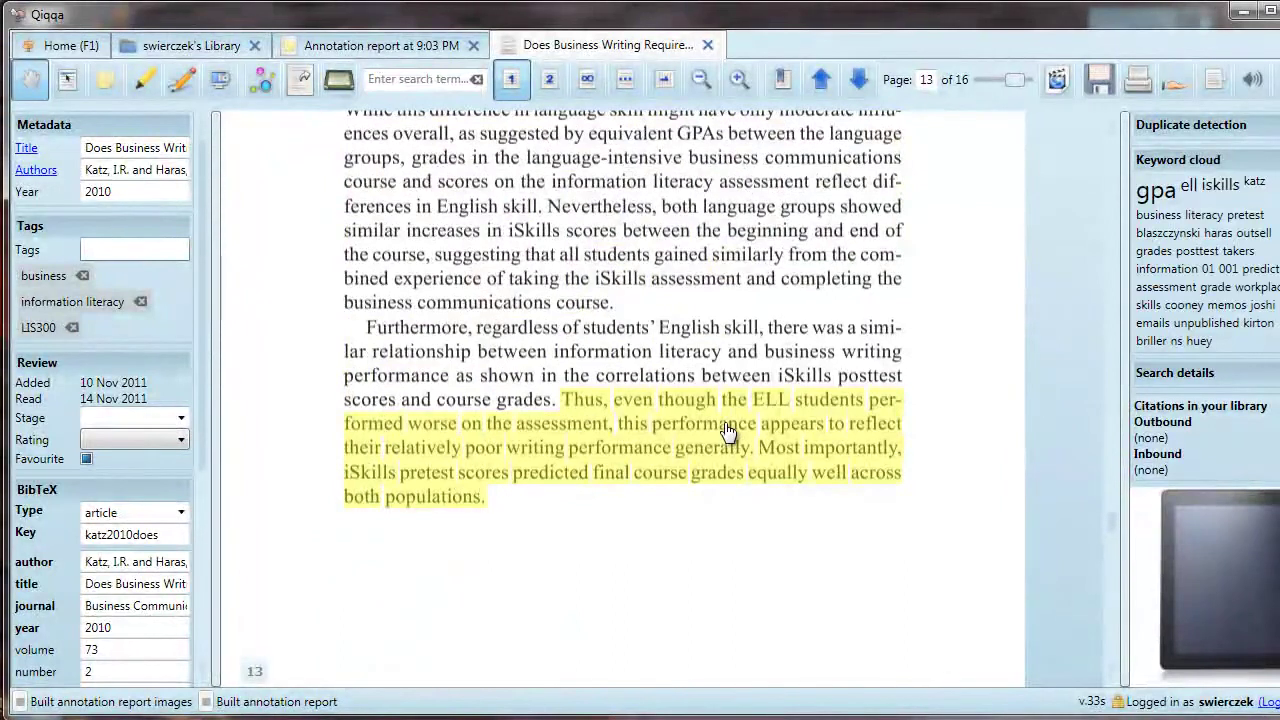
- Return to the annotation report and scroll down to the Entering Unfamiliar Territory entry
left_click(406, 49)
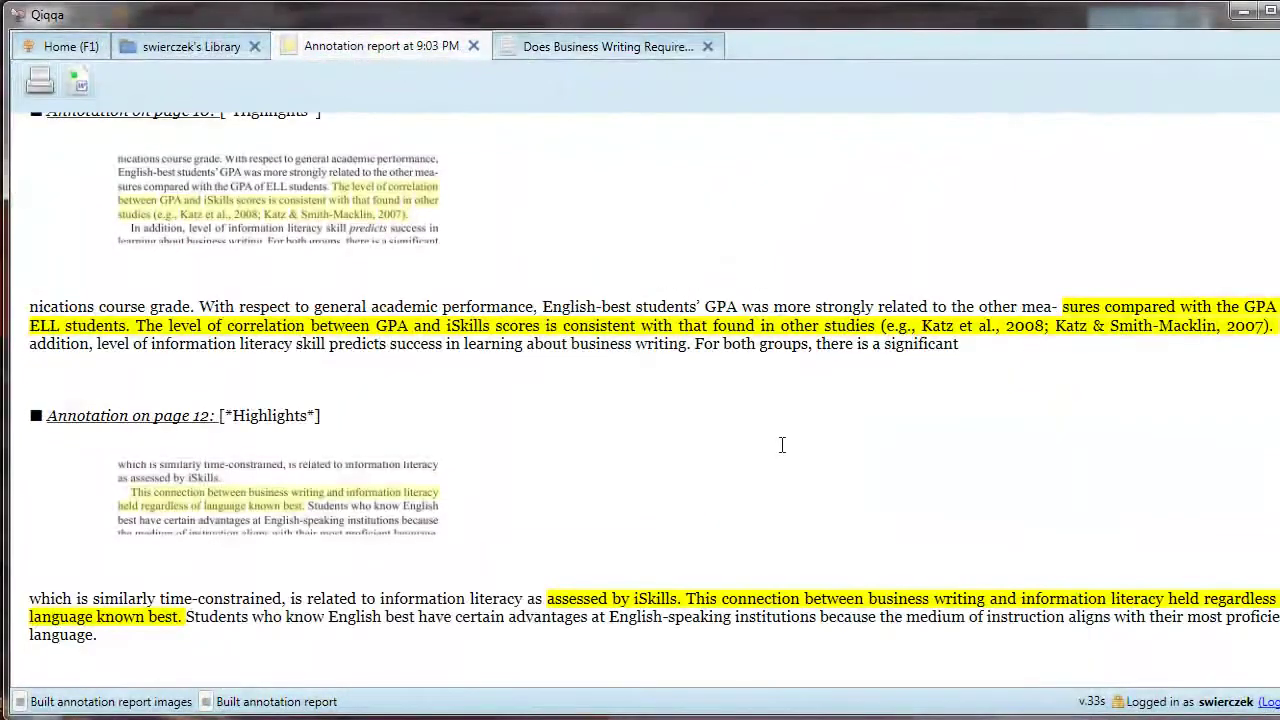
scroll(806, 465, "down", 1)
scroll(810, 476, "down", 2)
scroll(810, 476, "down", 2)
scroll(809, 477, "down", 1)
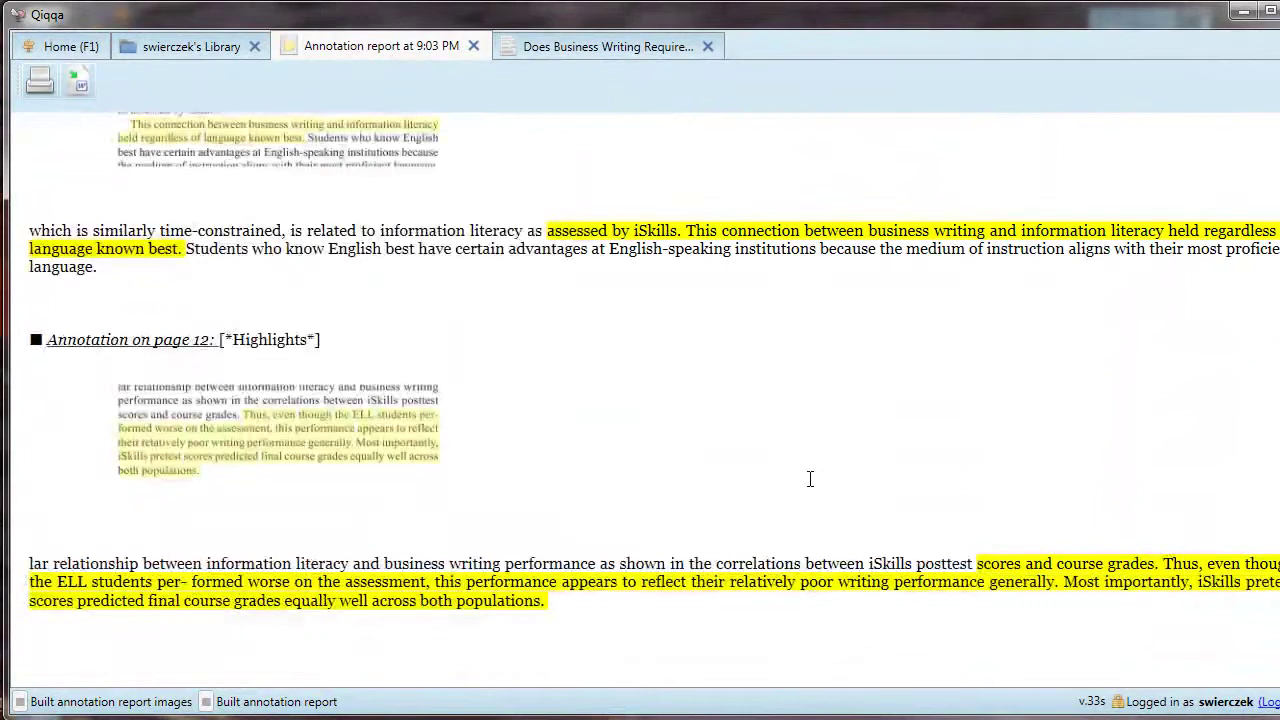
scroll(809, 477, "down", 1)
scroll(810, 479, "down", 2)
scroll(810, 479, "down", 1)
scroll(808, 476, "down", 2)
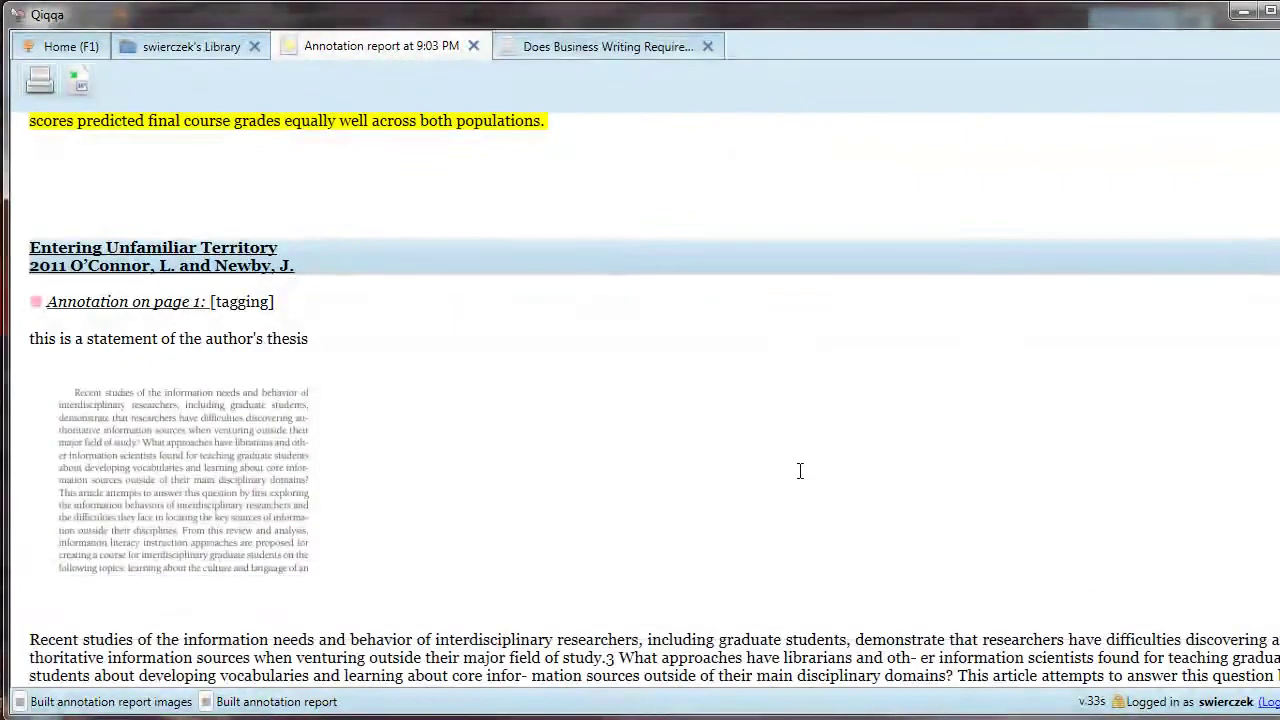
scroll(805, 474, "down", 1)
scroll(802, 471, "down", 2)
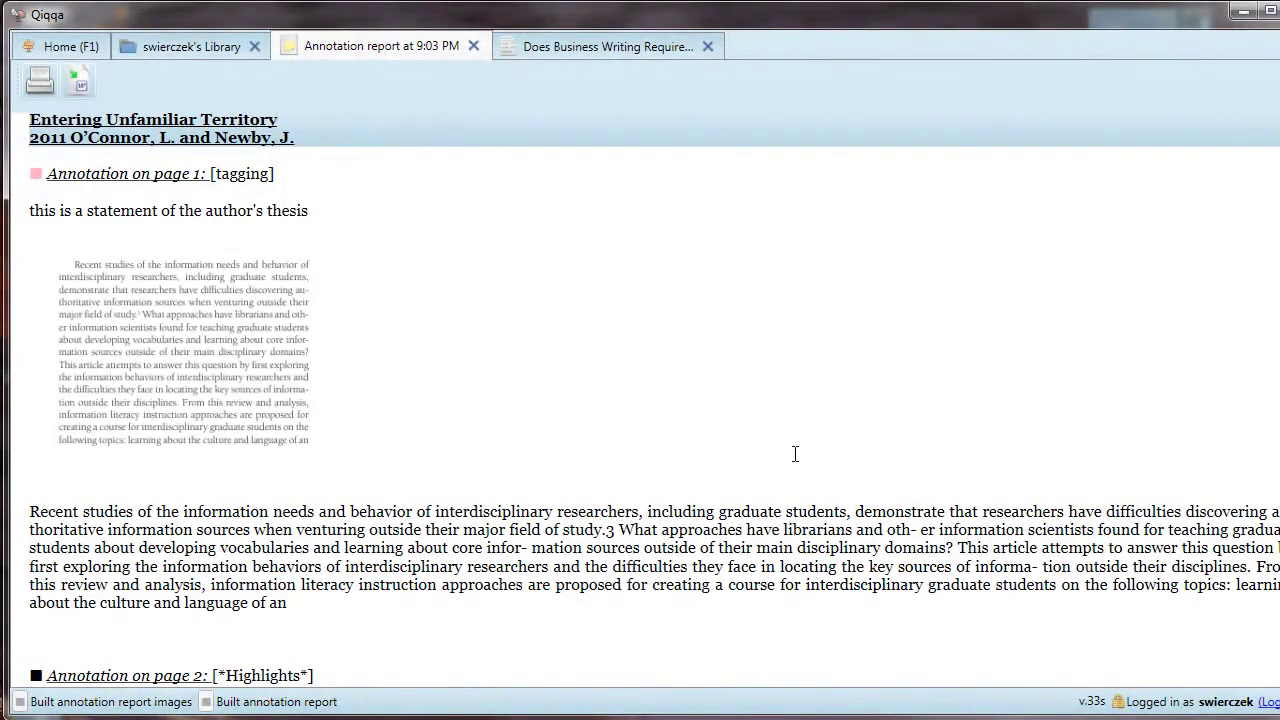
- Export the annotation report to Word and return to the Qiqqa Home page
left_click(78, 77)
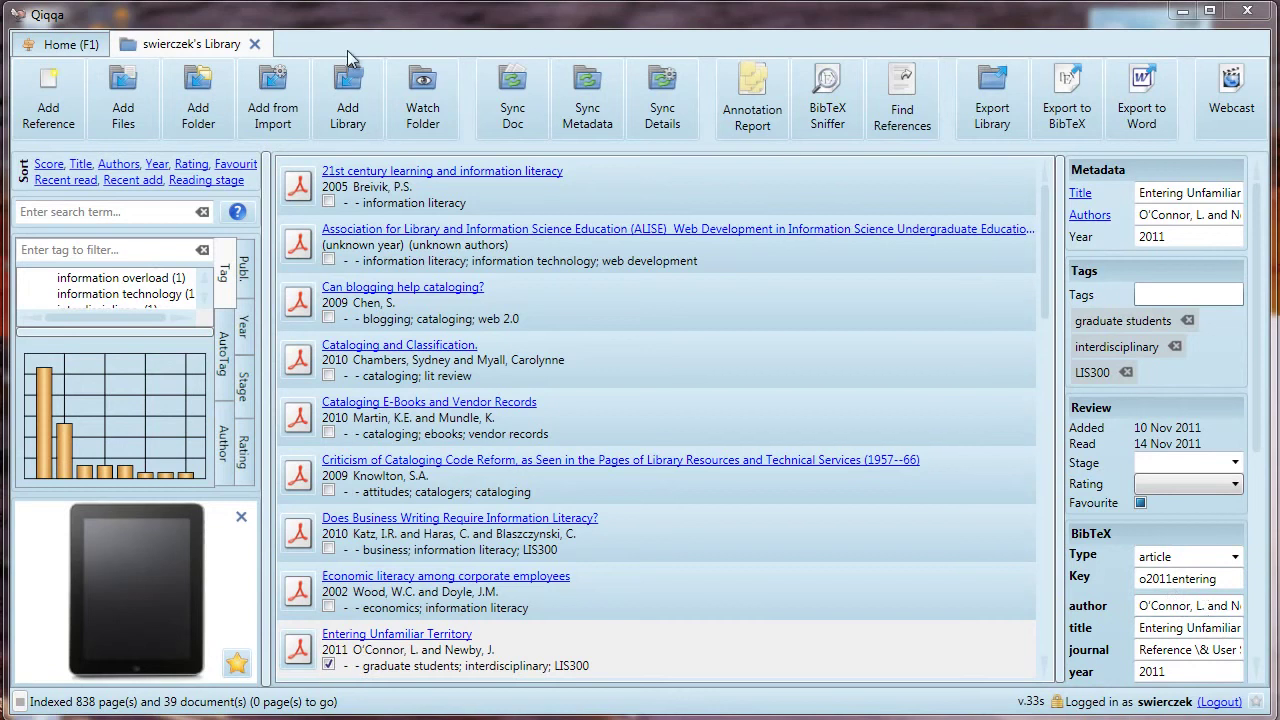
left_click(67, 45)
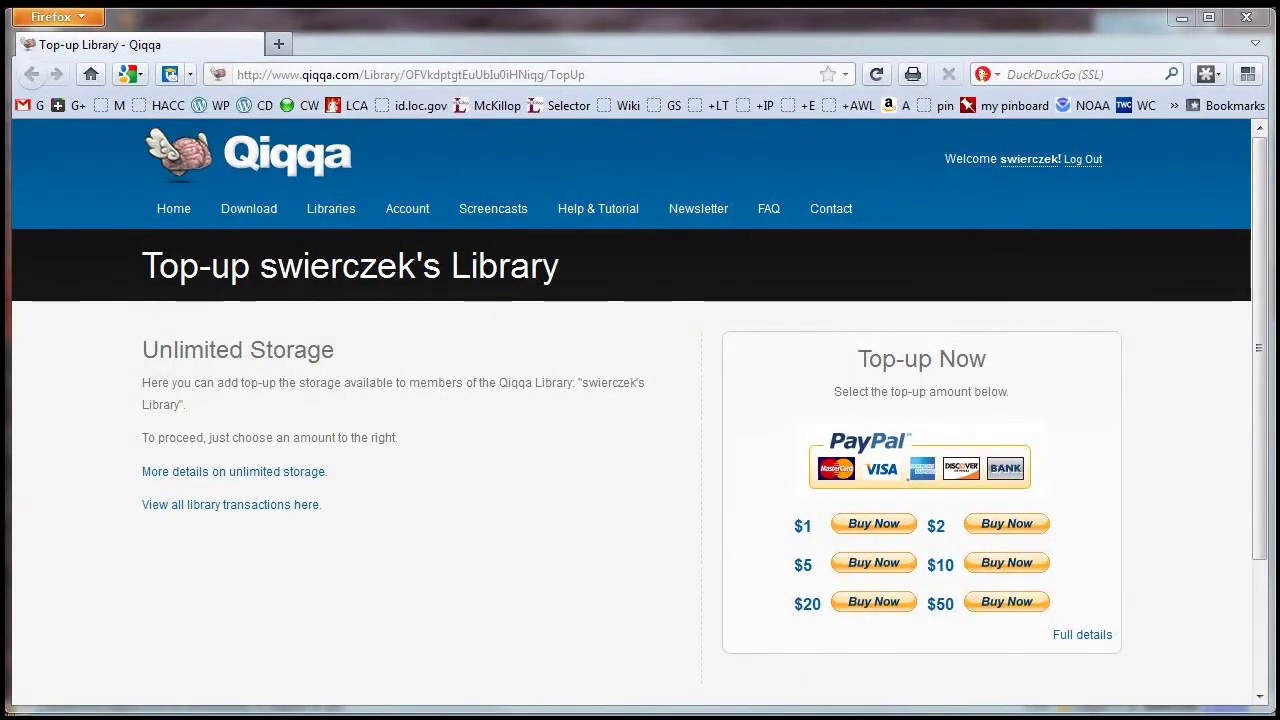
- Switch from Firefox back to the Qiqqa desktop Home tab
key("alt+Tab")
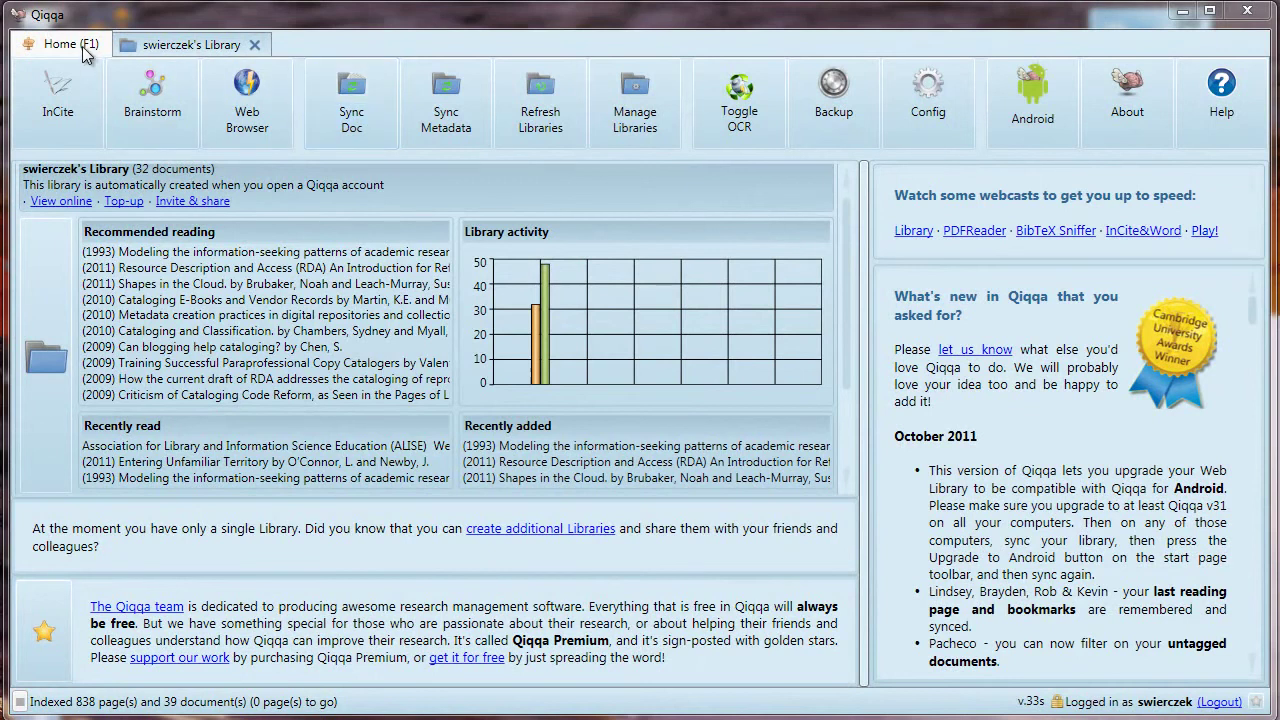
- View the library's documents on qiqqa.com, then open its storage top-up page via Libraries
left_click(48, 203)
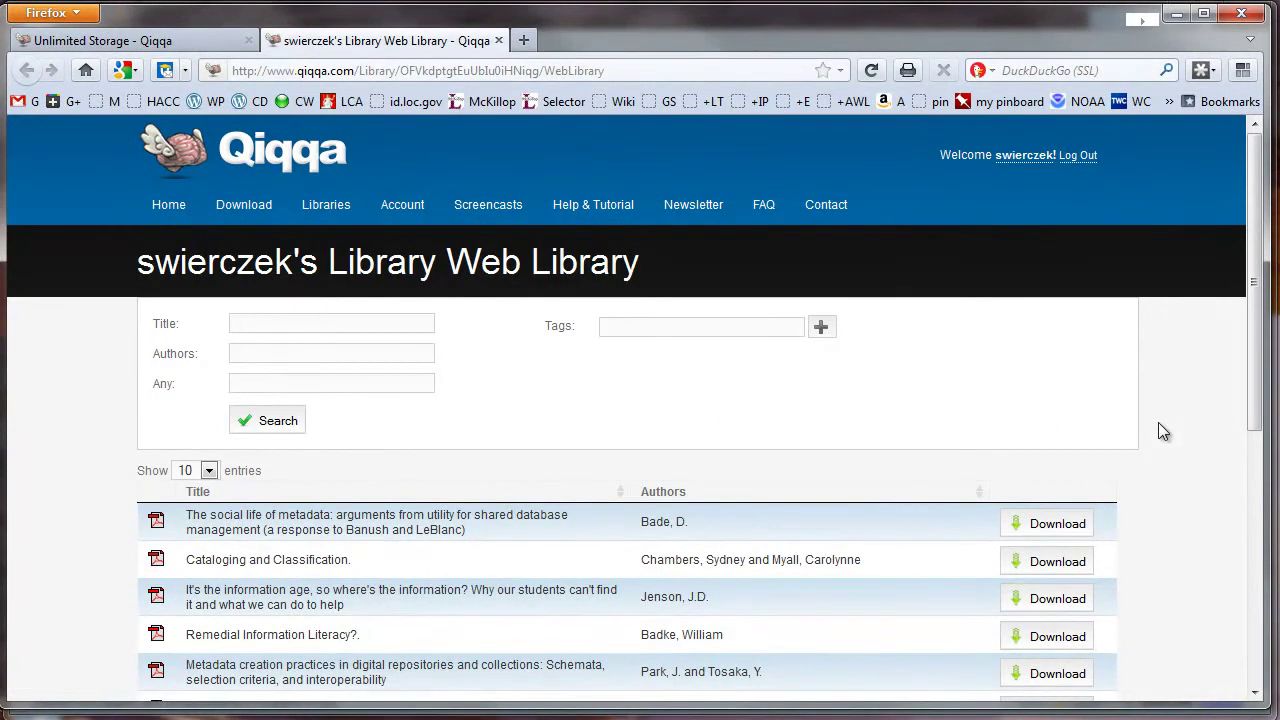
scroll(1159, 424, "down", 2)
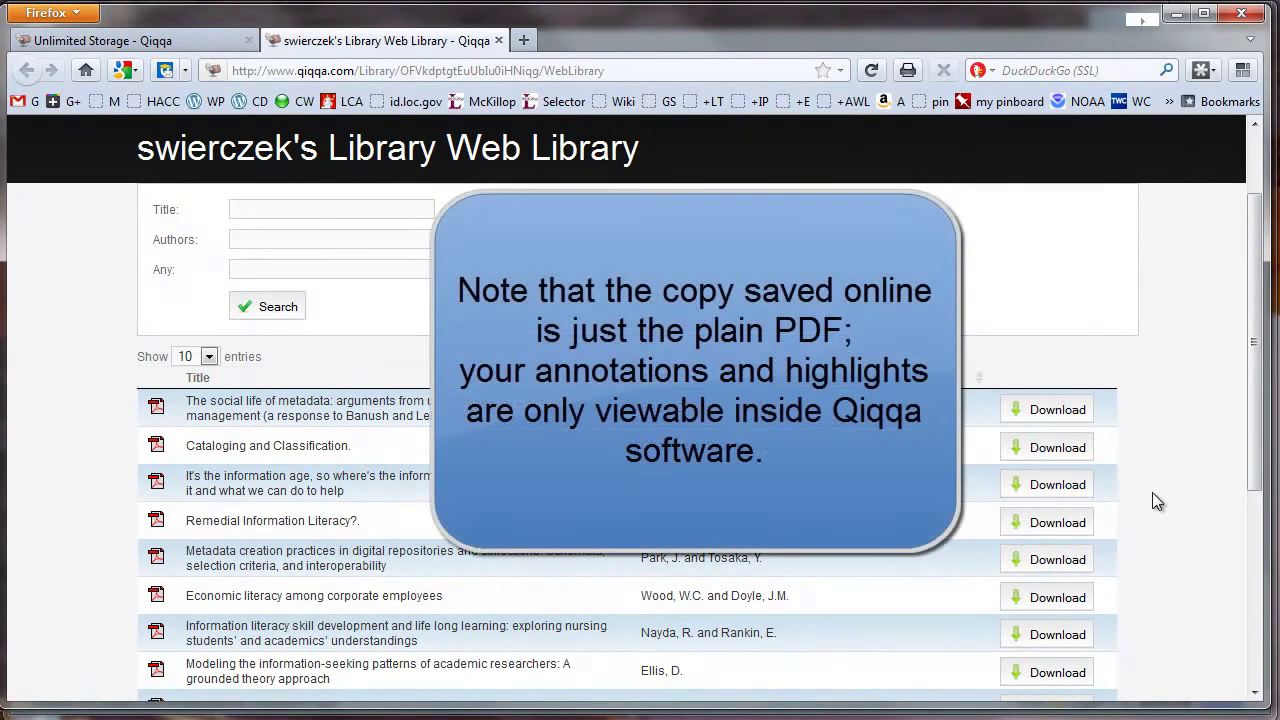
scroll(1154, 493, "up", 2)
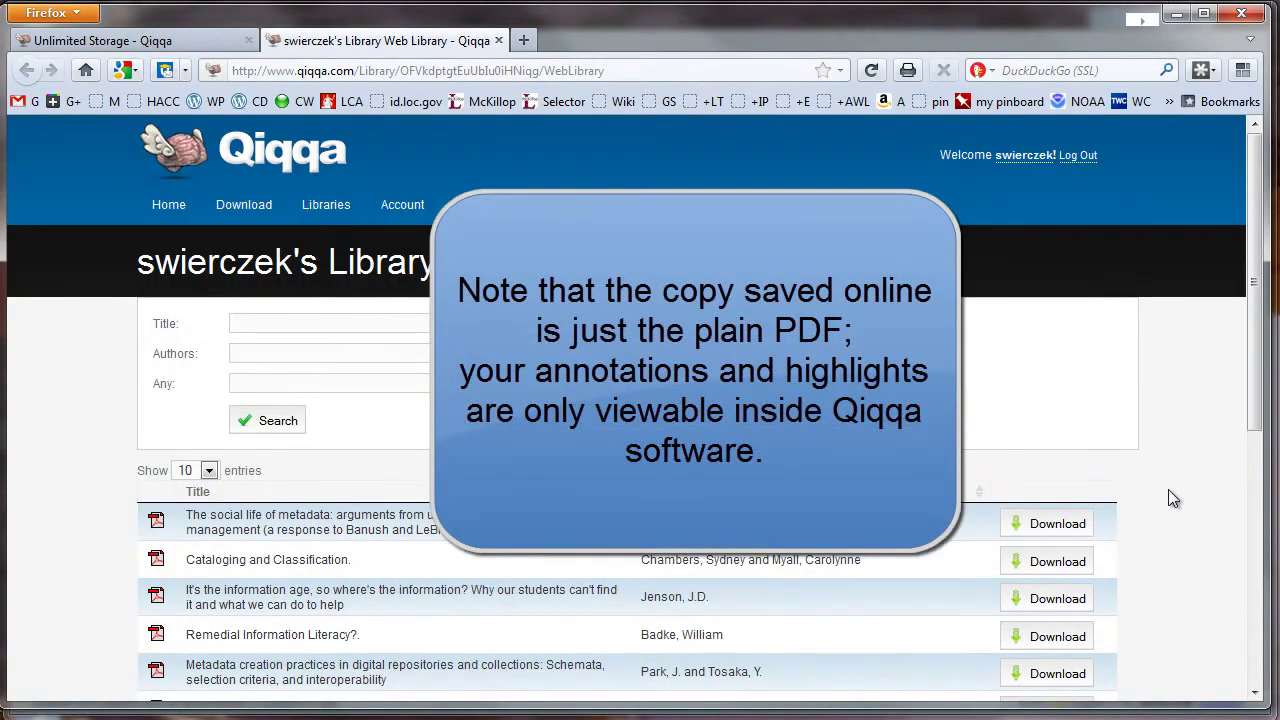
left_click(326, 206)
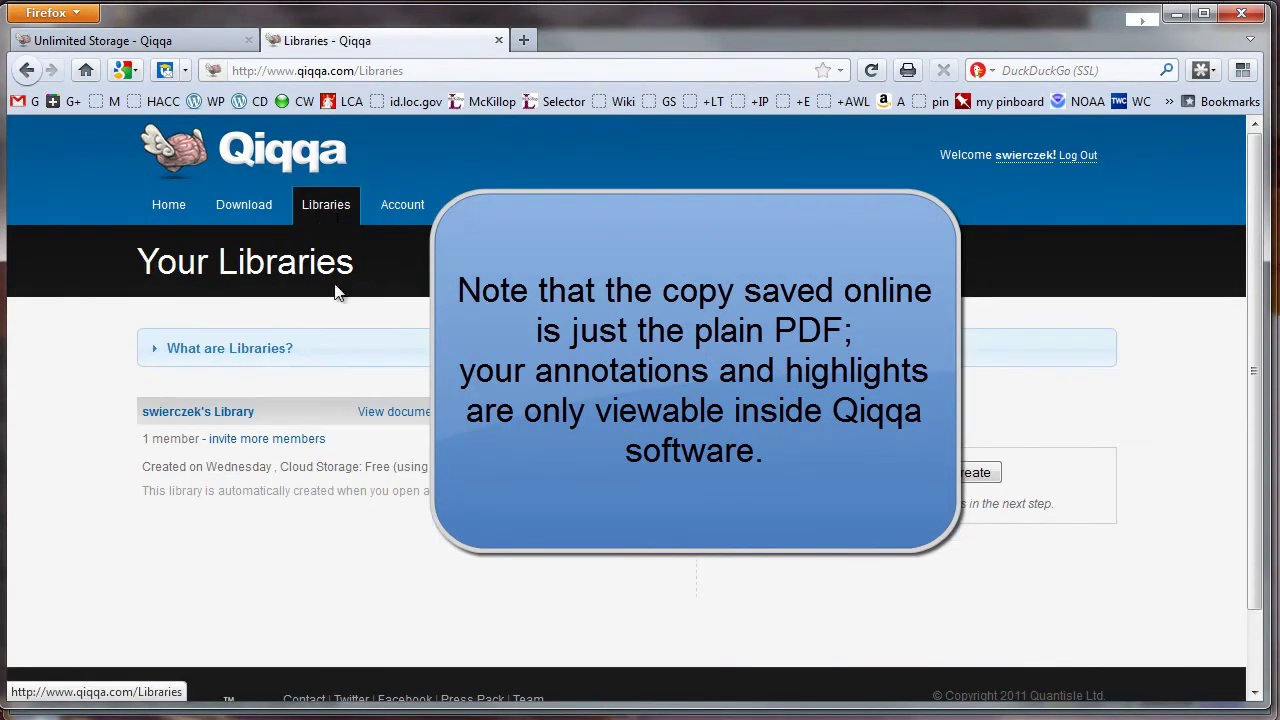
left_click(551, 467)
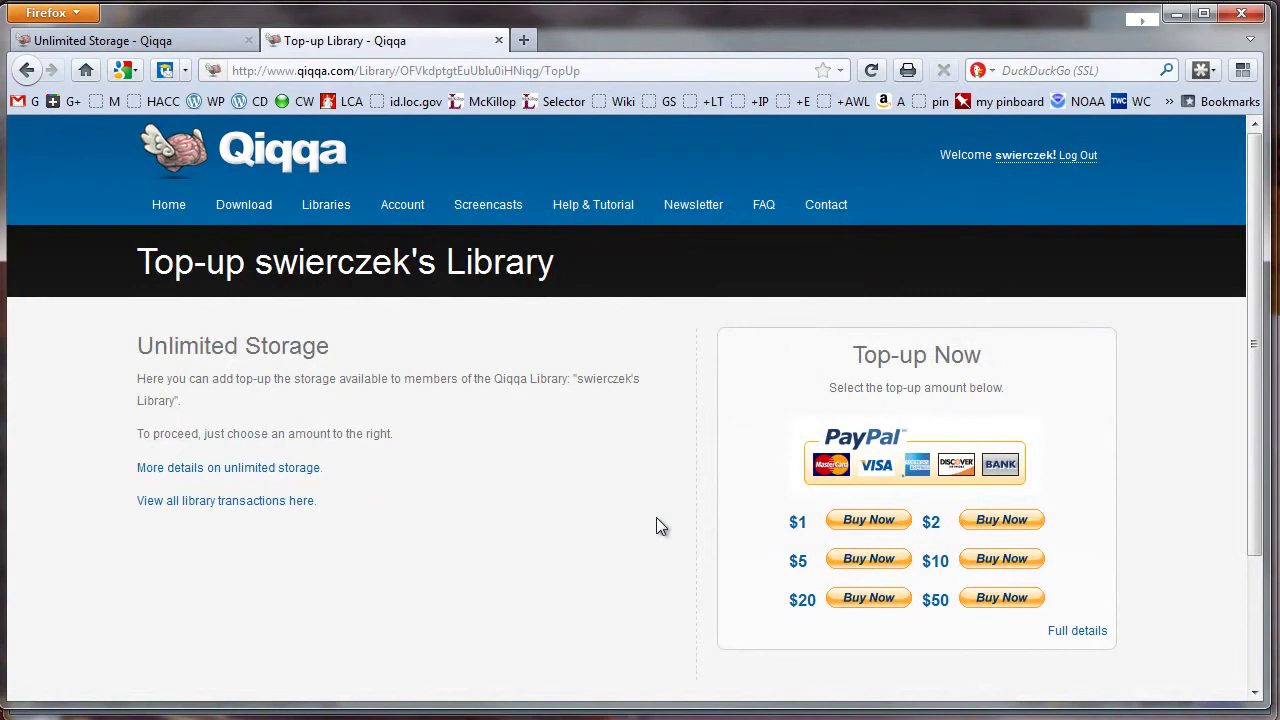
- Review the unlimited storage pricing, including the $0.13 monthly example, then return to Qiqqa
left_click(254, 468)
scroll(579, 515, "down", 4)
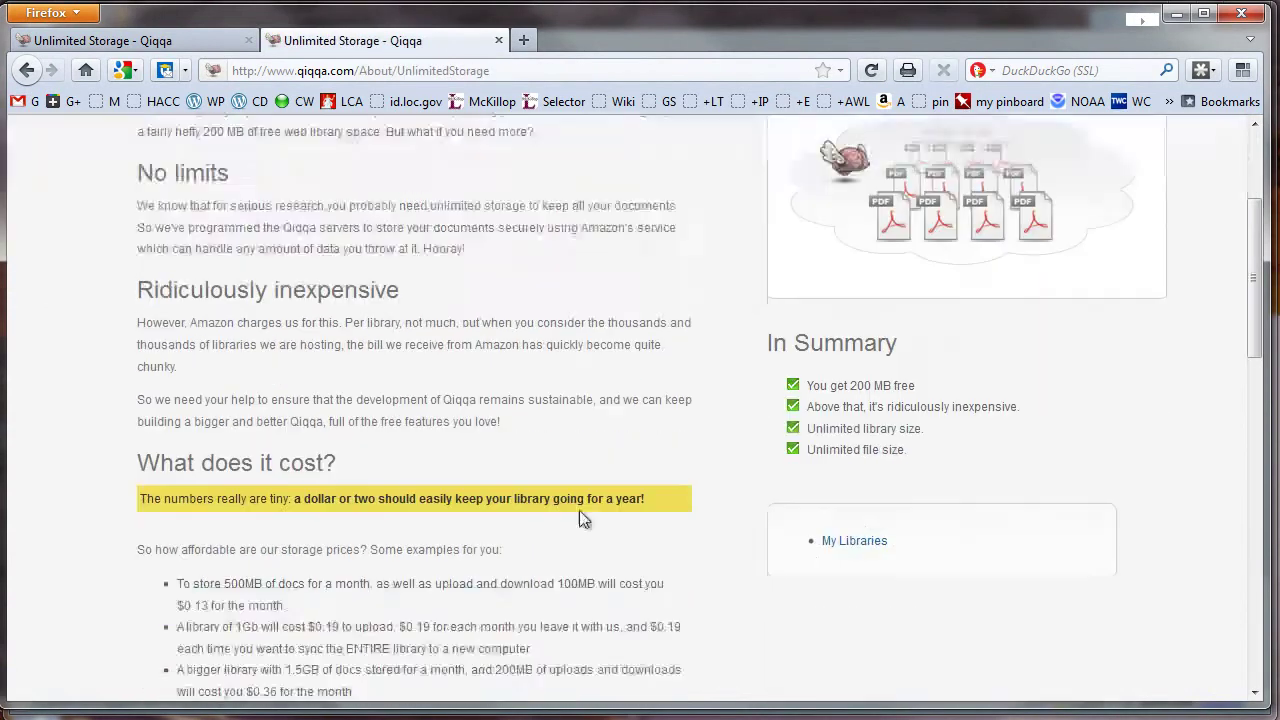
scroll(582, 518, "down", 2)
scroll(585, 519, "down", 2)
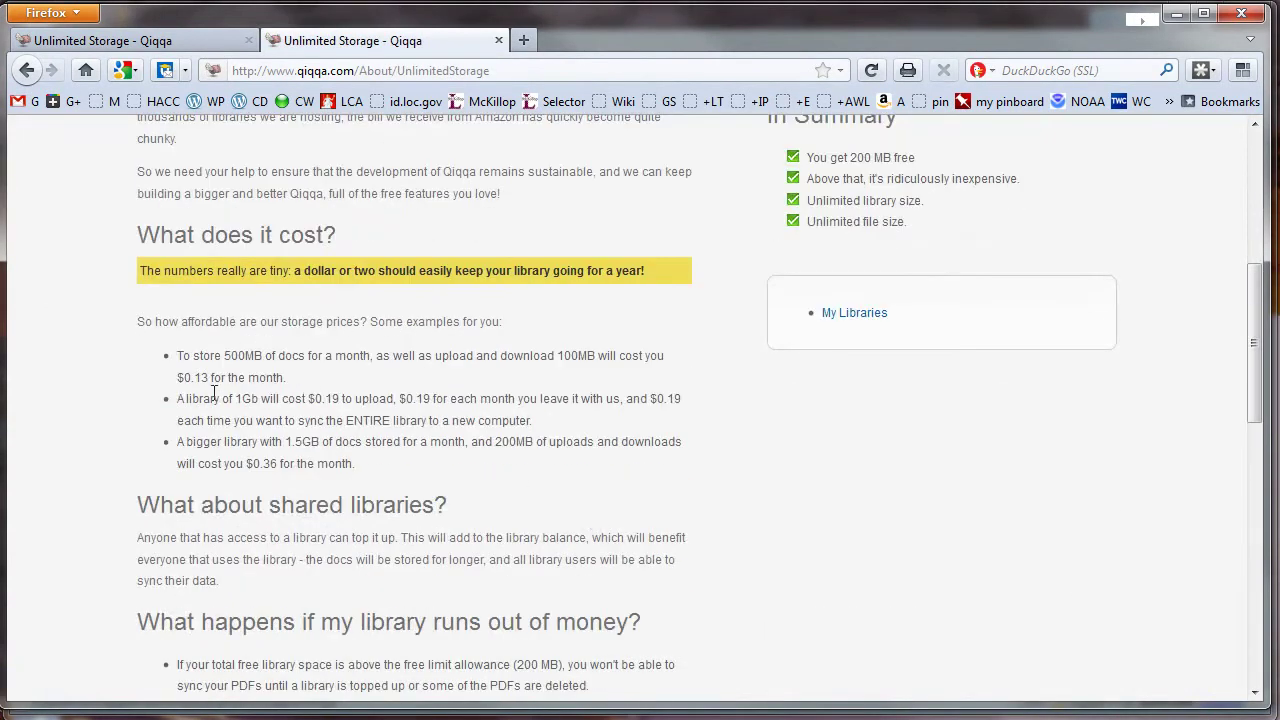
left_click_drag(211, 378, 160, 378)
left_click(754, 495)
scroll(754, 495, "up", 4)
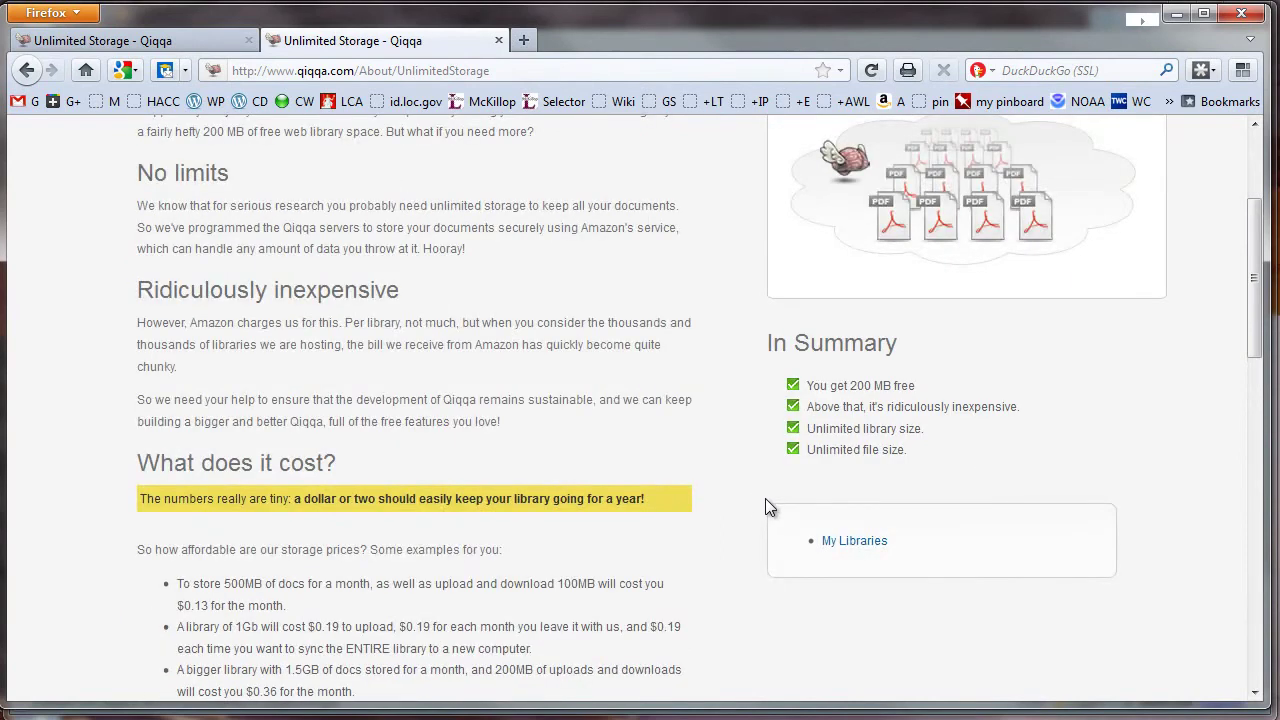
scroll(766, 500, "down", 2)
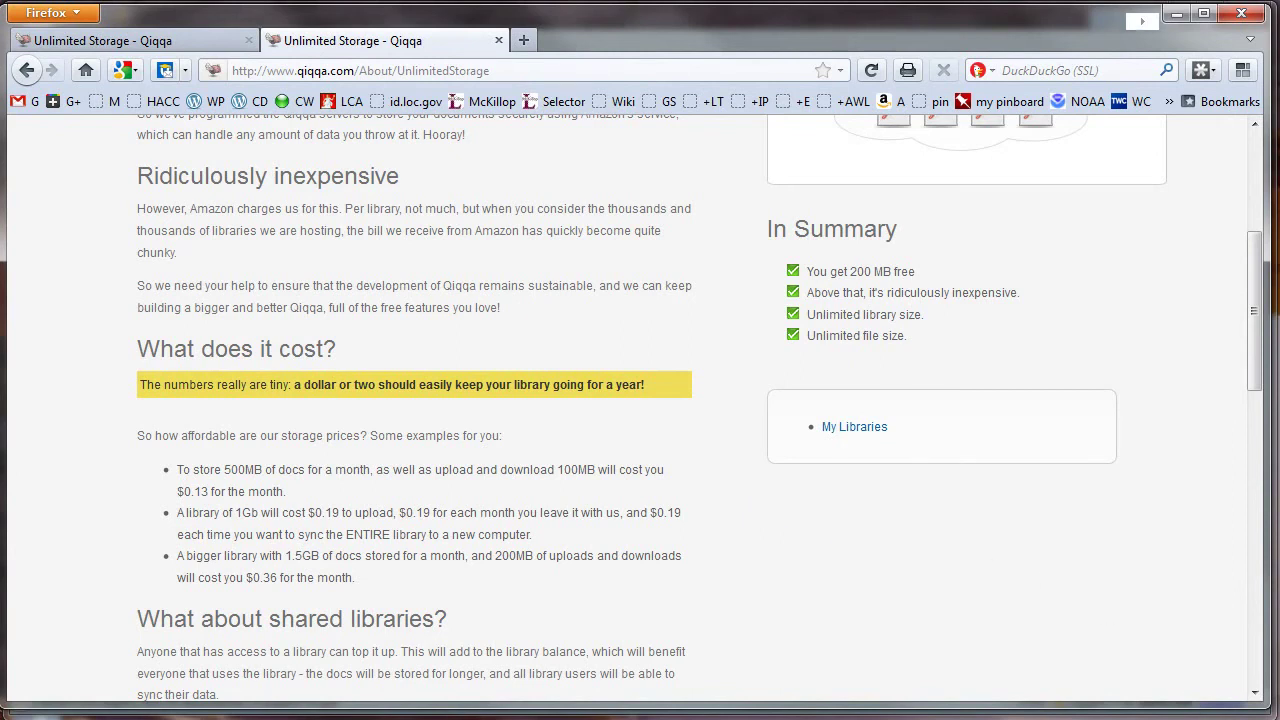
key("alt+Tab")
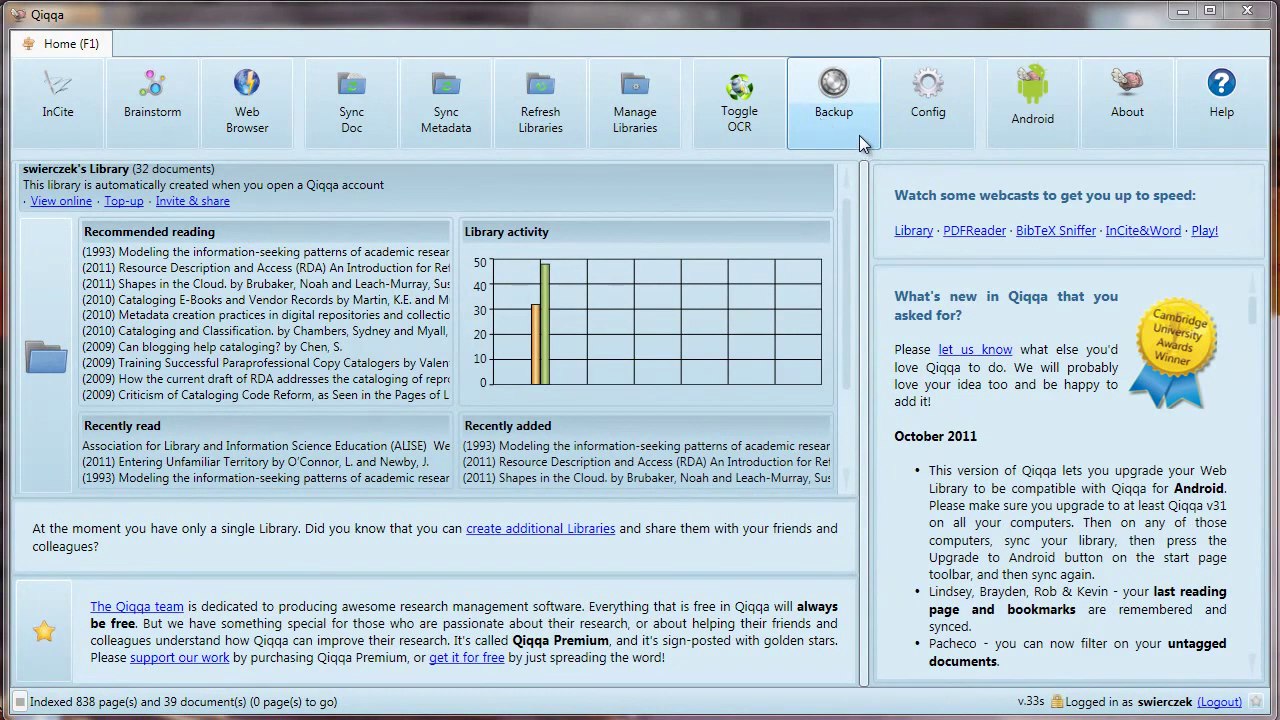
- Start a library backup, then cancel the zip save and dismiss the warning
left_click(858, 138)
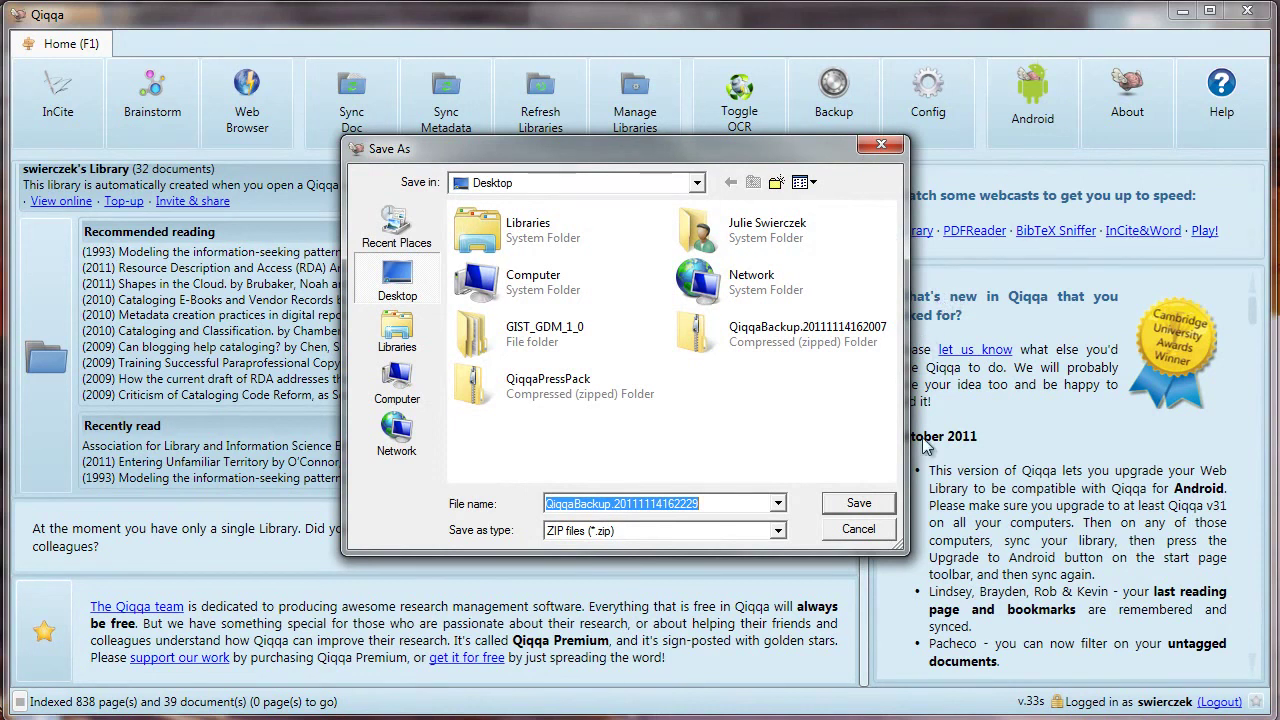
left_click(884, 536)
left_click(812, 584)
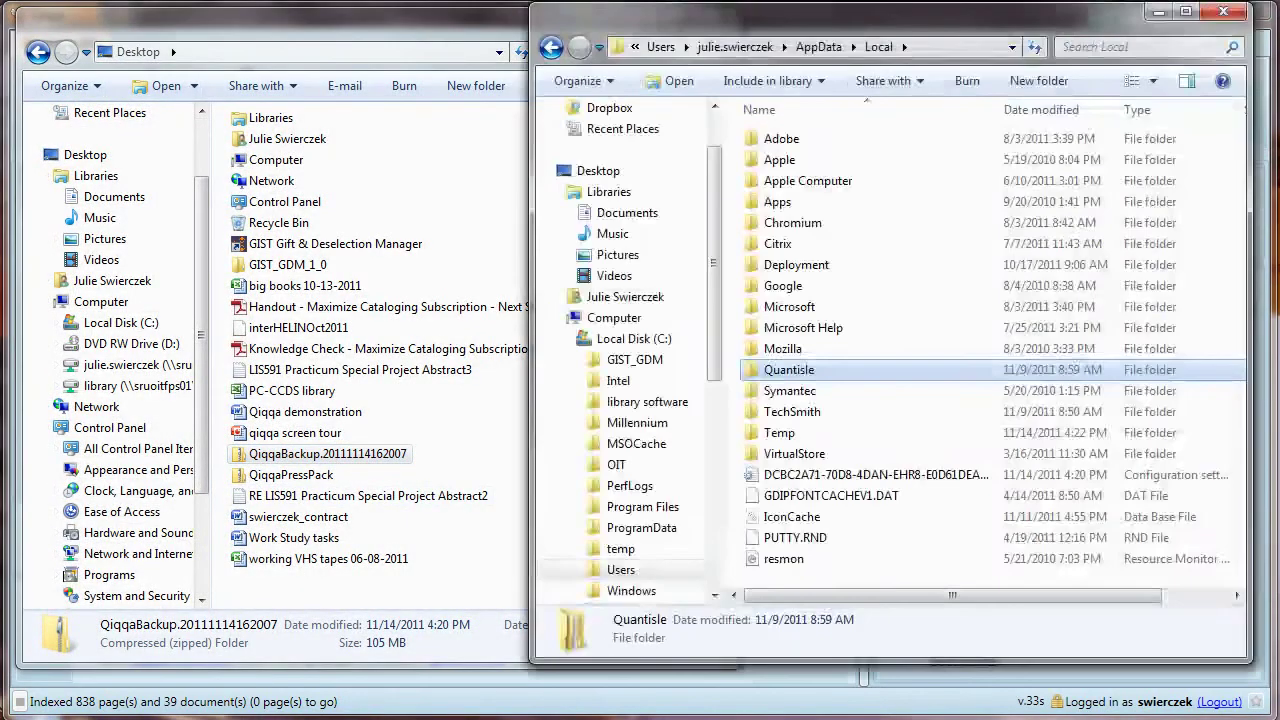
- Show the local Quantisle Qiqqa folder beside the backup zip's Qiqqa folder in Explorer
double_click(848, 369)
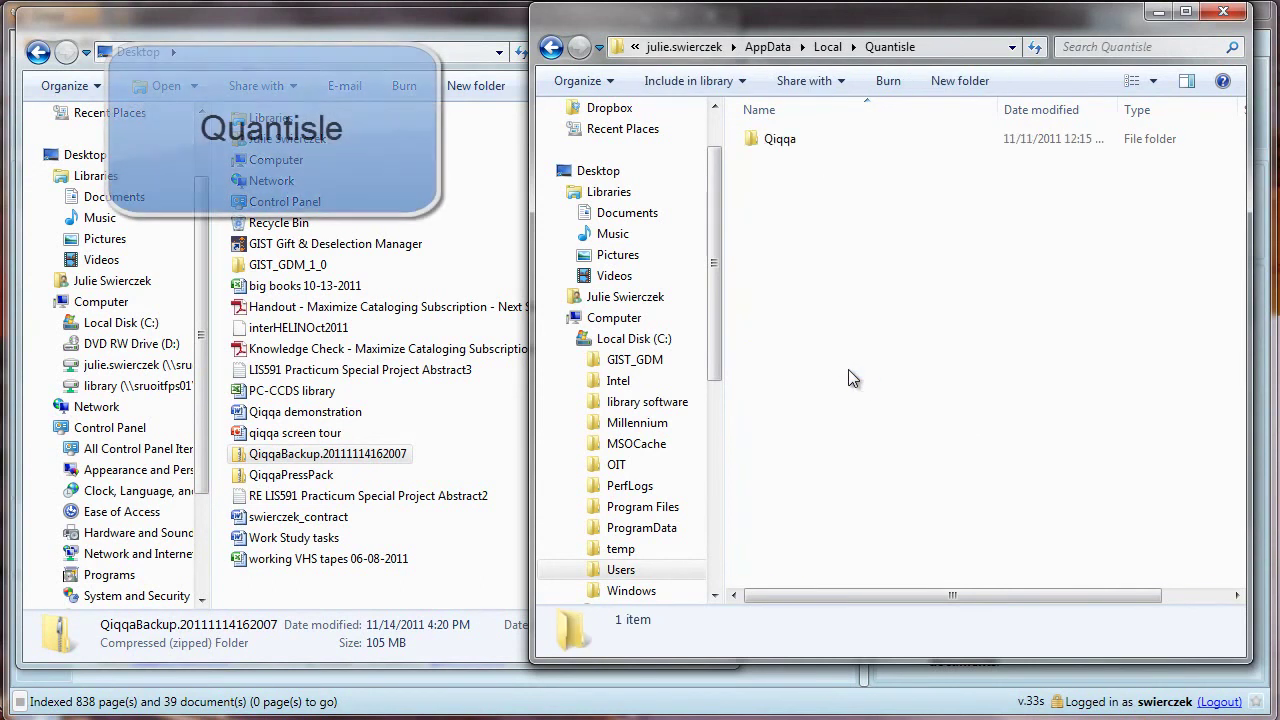
double_click(805, 140)
double_click(355, 454)
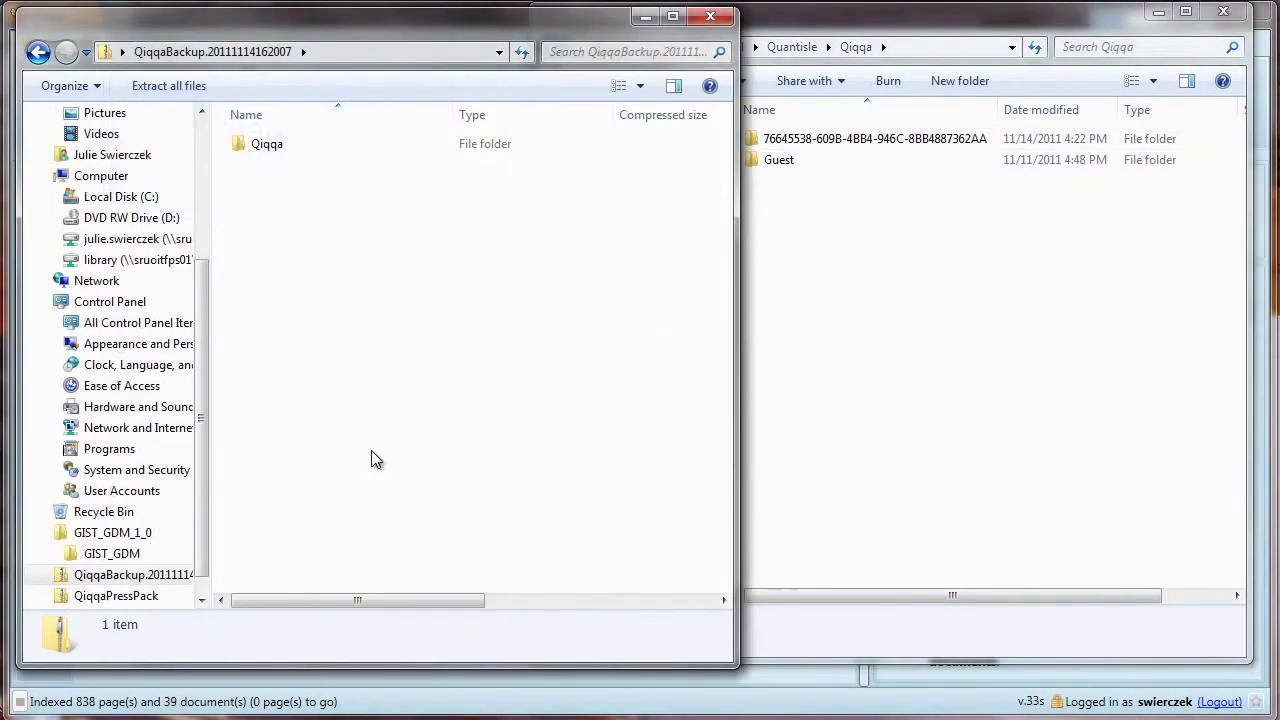
double_click(266, 144)
- Copy the backed-up library folder and bring up actions for the matching local library folder
left_click(321, 145)
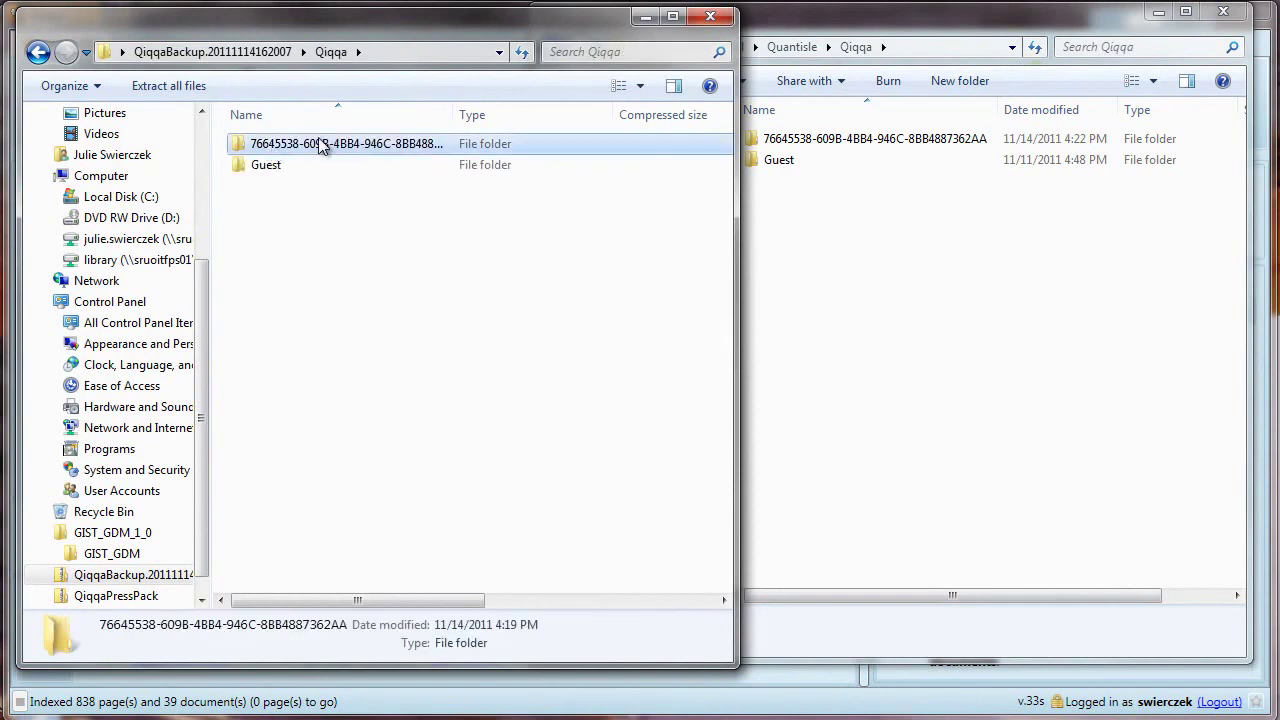
right_click(321, 145)
left_click(405, 225)
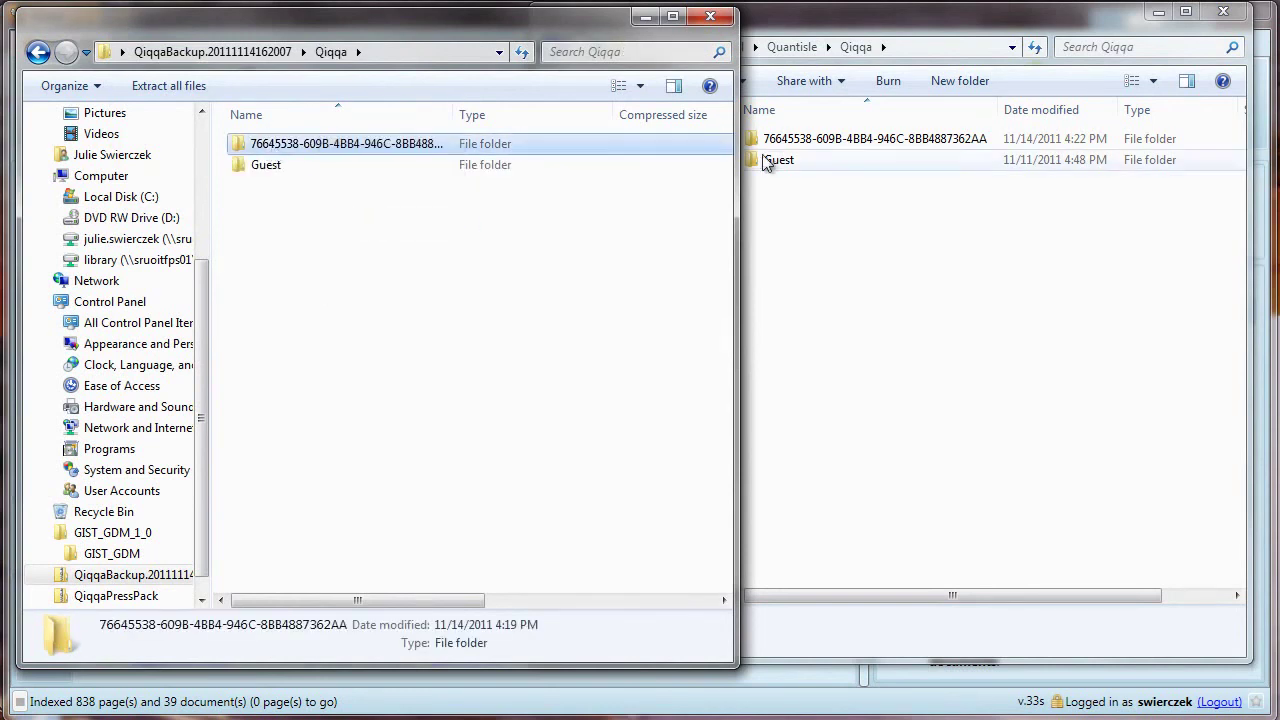
left_click(786, 143)
right_click(786, 145)
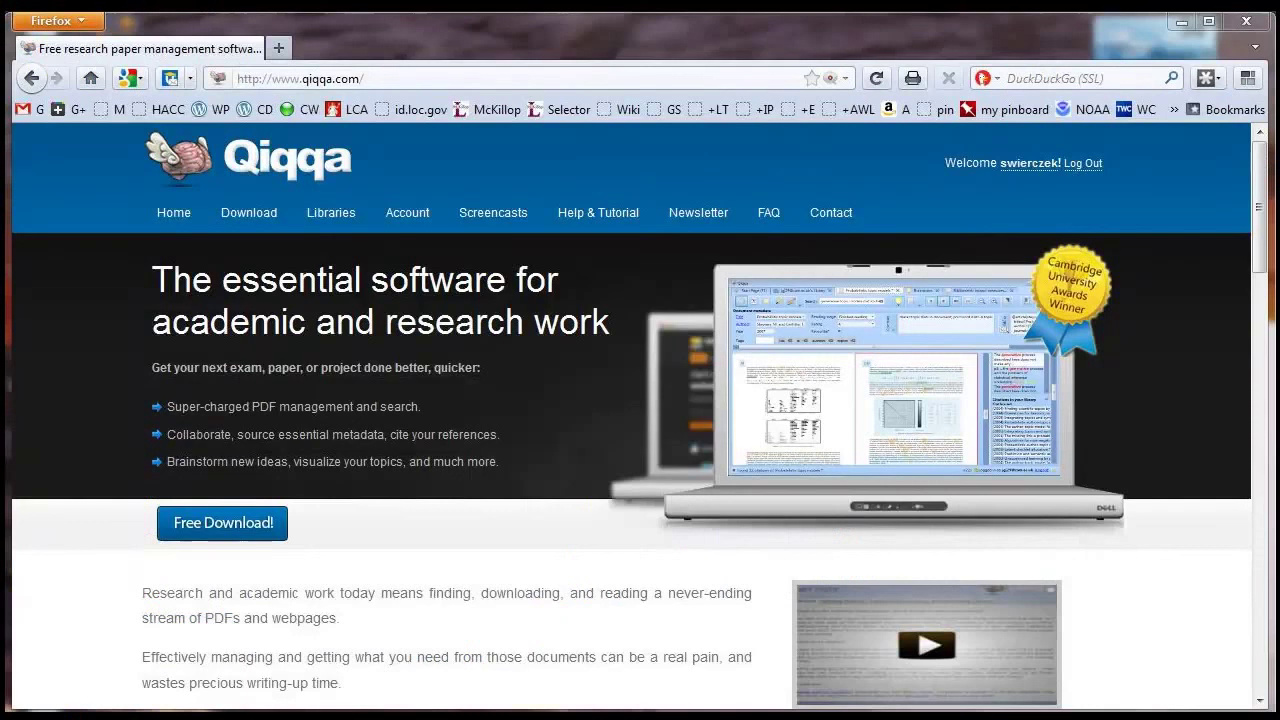